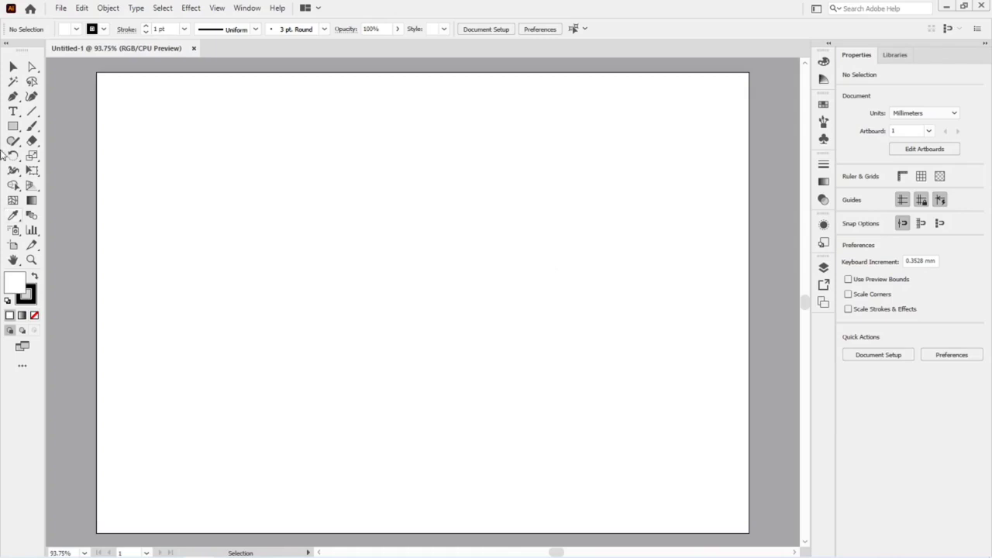
Step: Draw a horizontal rectangle about 79 mm wide and 17 mm high near the artboard's centre as the pencil body
click(12, 126)
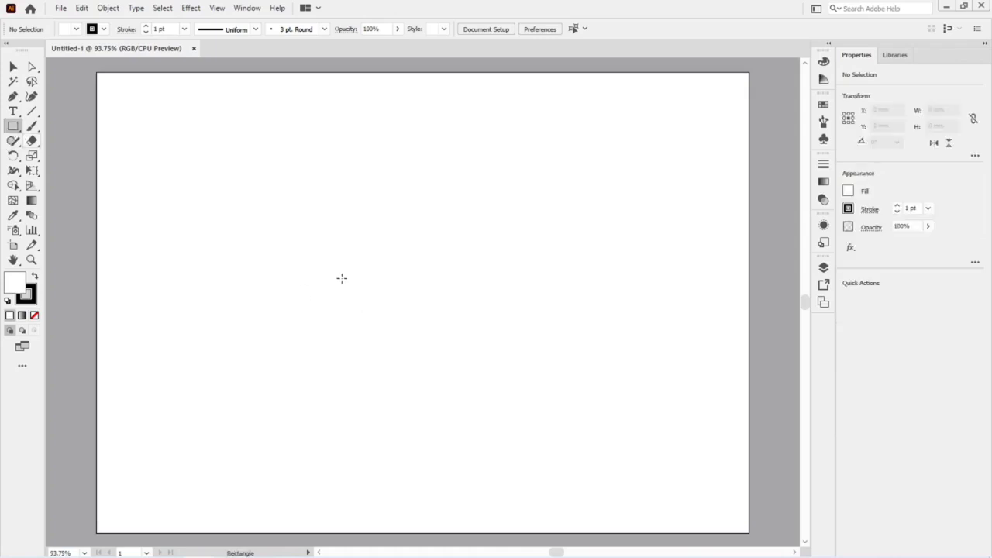
mouse_move(334, 278)
mouse_down()
mouse_move(427, 315)
mouse_move(505, 314)
mouse_up()
key(v)
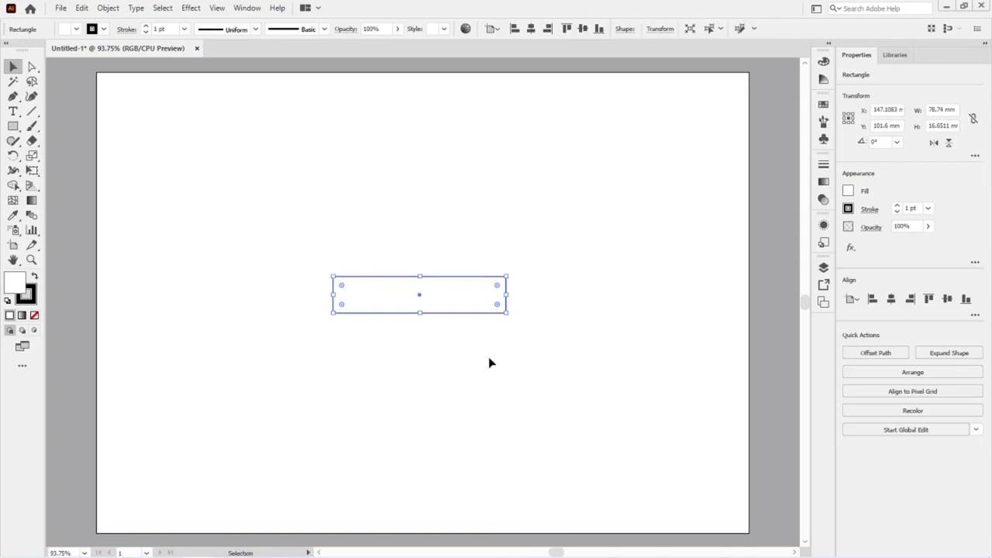
Step: Add adjoining copies of the body, resized to a 24 mm tip section on the left and 8 mm and 14 mm wide sections on the right
drag(404, 302, 281, 308)
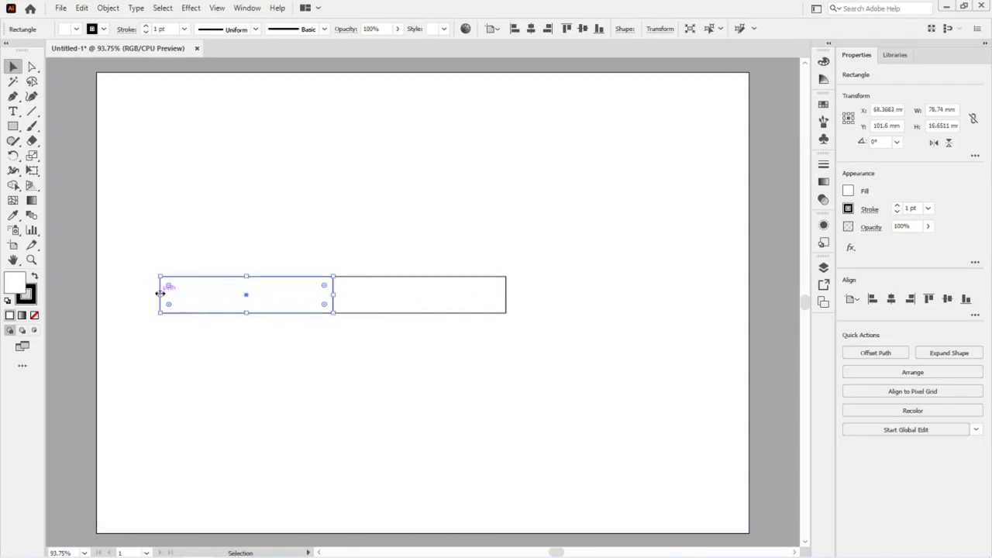
drag(161, 295, 553, 298)
click(579, 325)
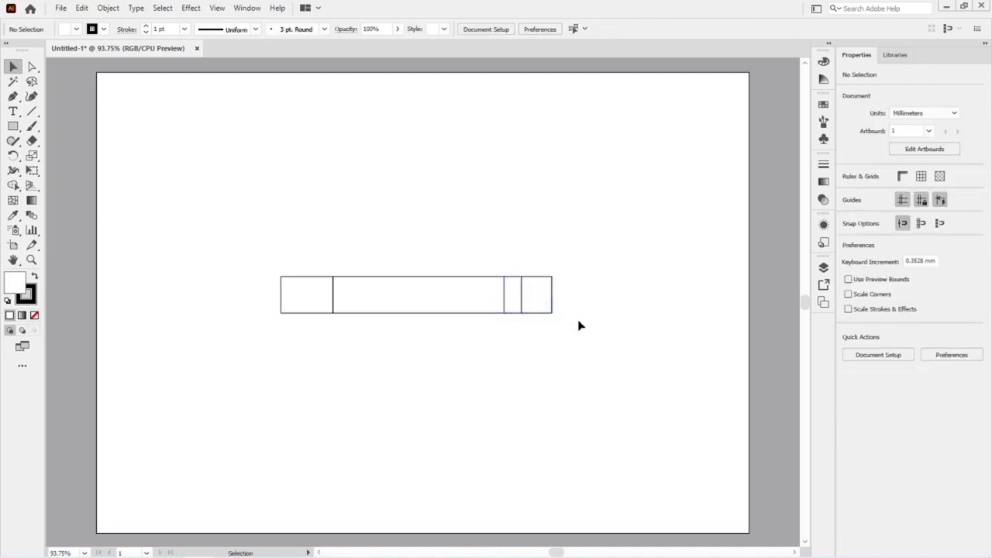
Step: Round the two outer corners of the rightmost section to shape the pencil's eraser
key(a)
drag(568, 274, 544, 322)
click(546, 339)
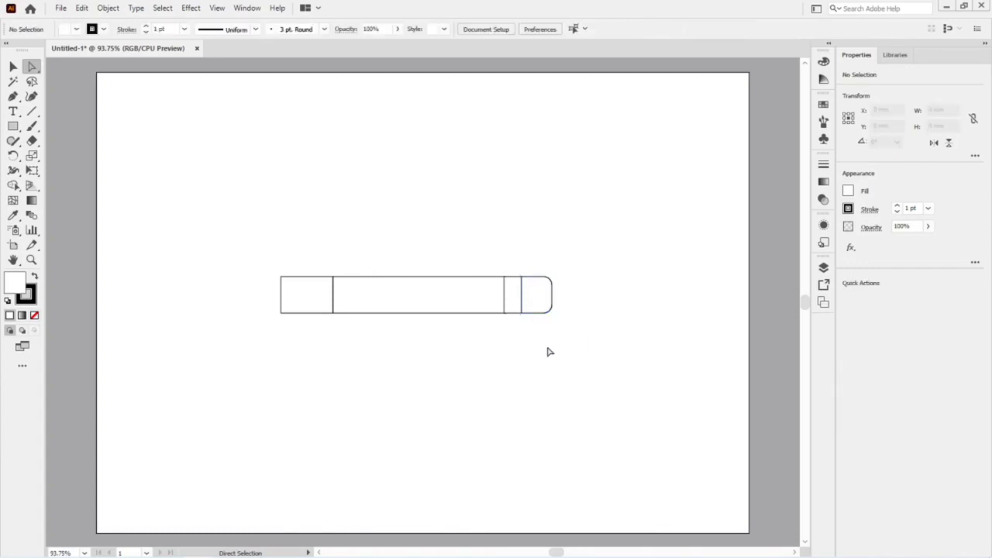
click(511, 302)
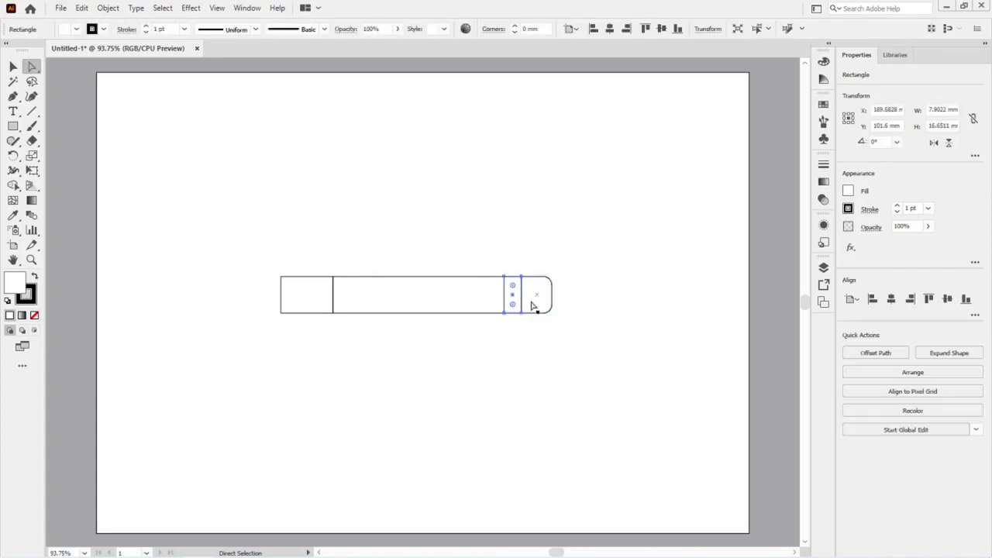
click(535, 341)
Step: Taper the leftmost section by moving its upper-left and lower-left anchor points about 7 mm each towards the centre line
drag(259, 258, 287, 286)
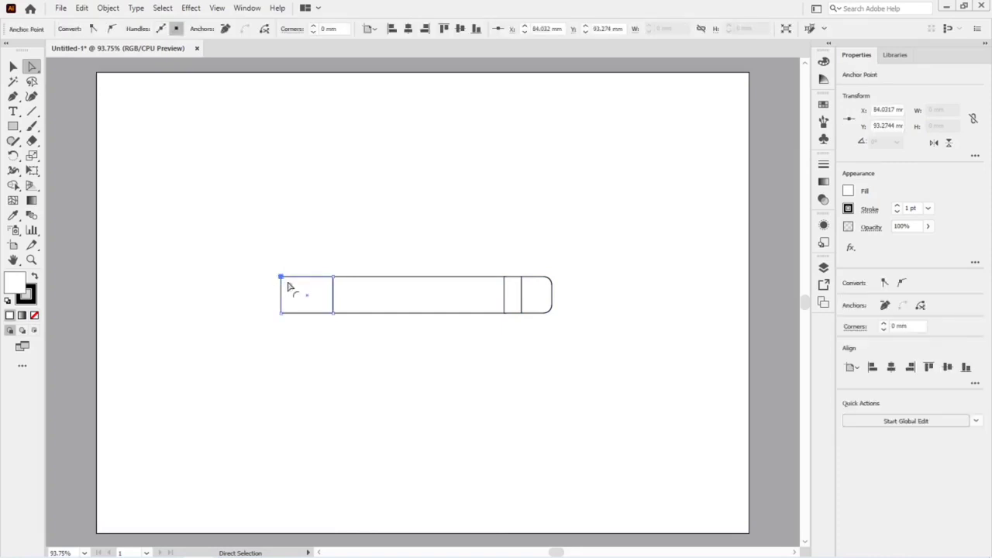
key(ctrl)
key(shift+Down)
key(shift+Down)
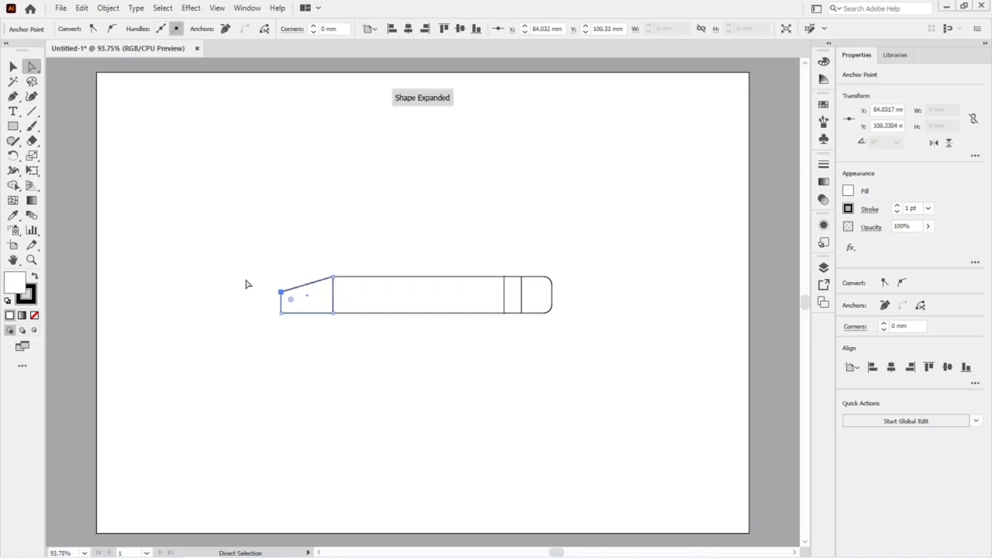
drag(259, 325, 300, 312)
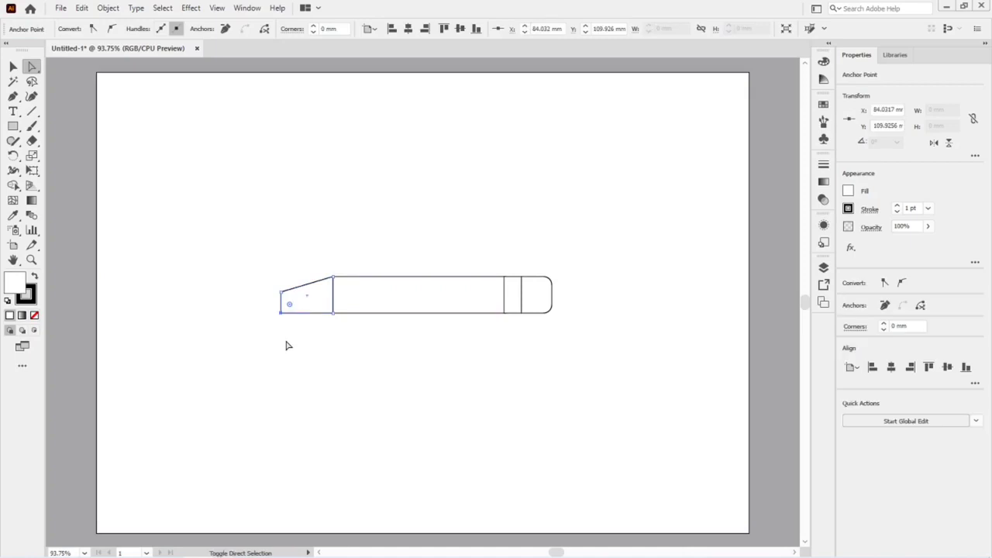
key(shift+Up)
key(shift+Up)
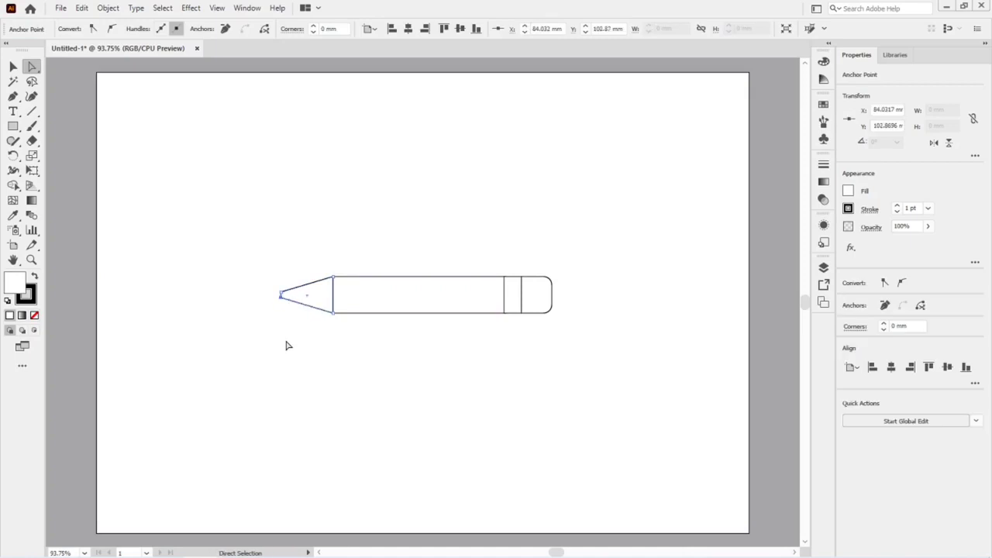
click(286, 345)
Step: Draw a closed triangular lead about 9 mm long with the Pen tool, extending left from the blunt end of the tapered section
scroll(286, 345, up, 3)
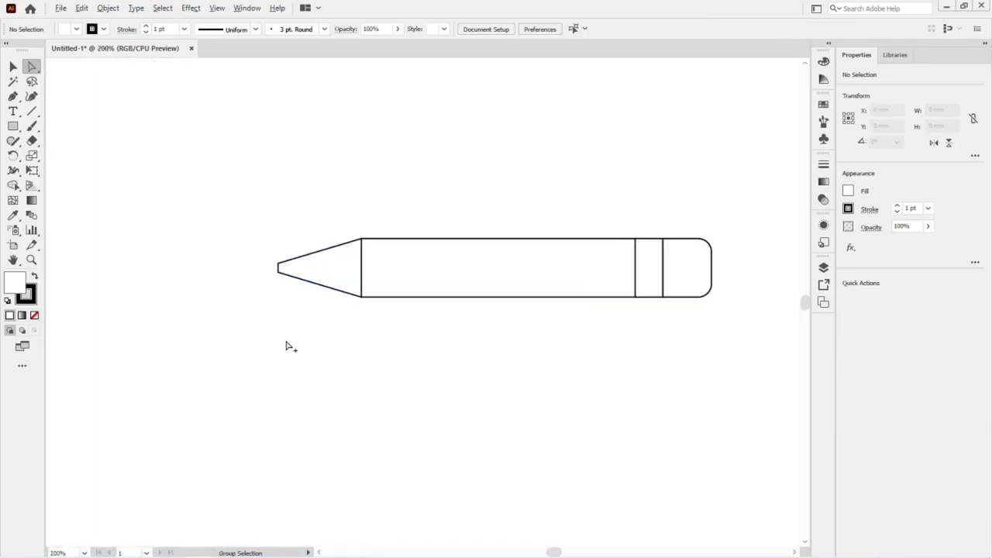
click(13, 96)
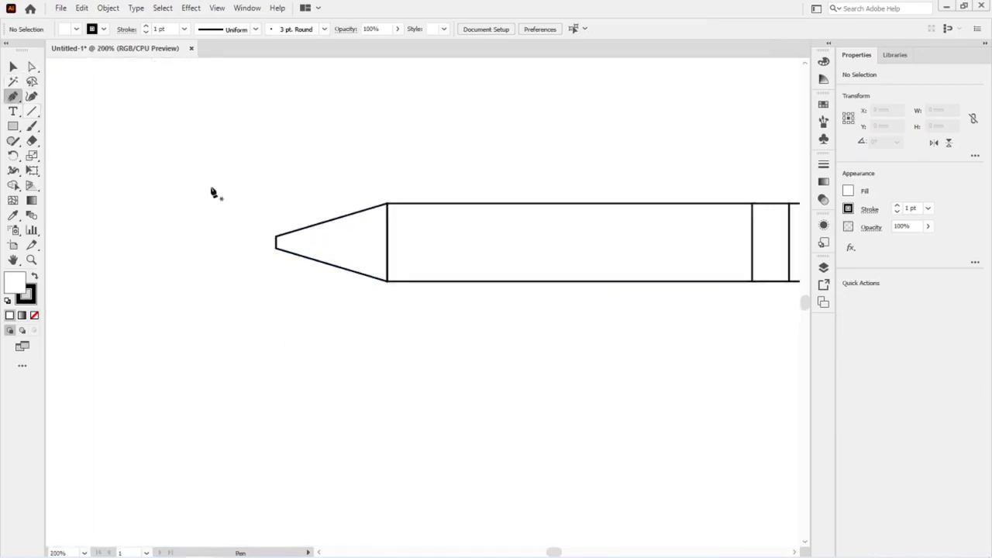
click(274, 238)
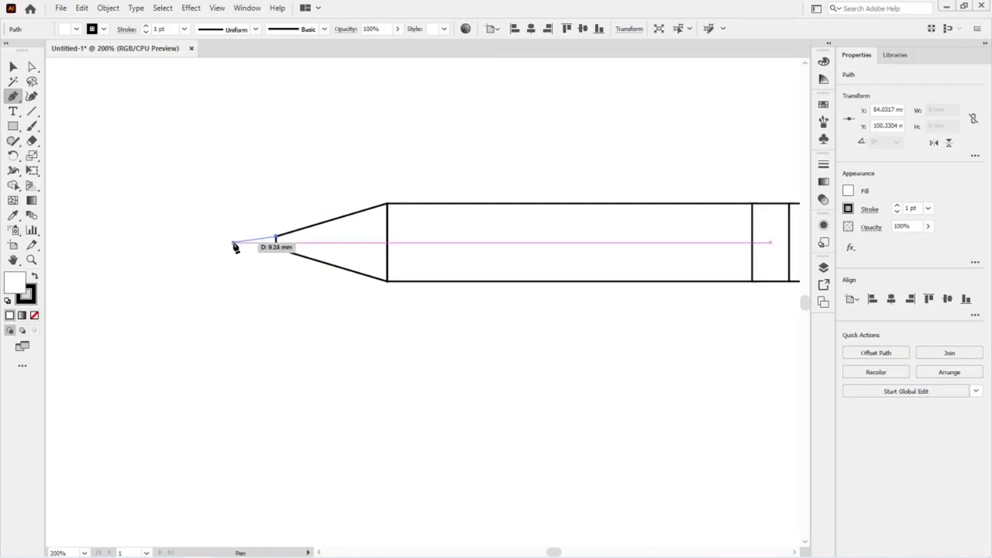
click(234, 244)
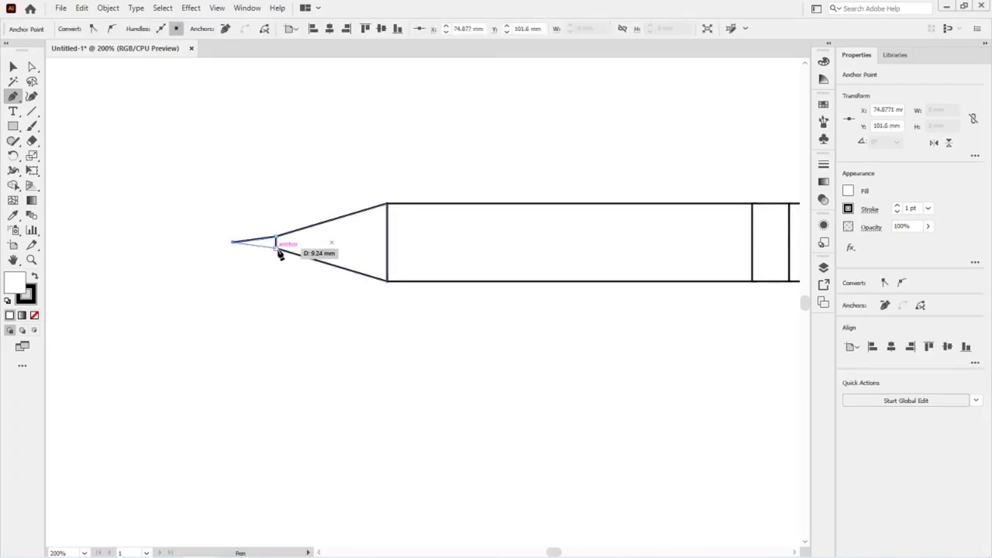
click(276, 247)
click(276, 237)
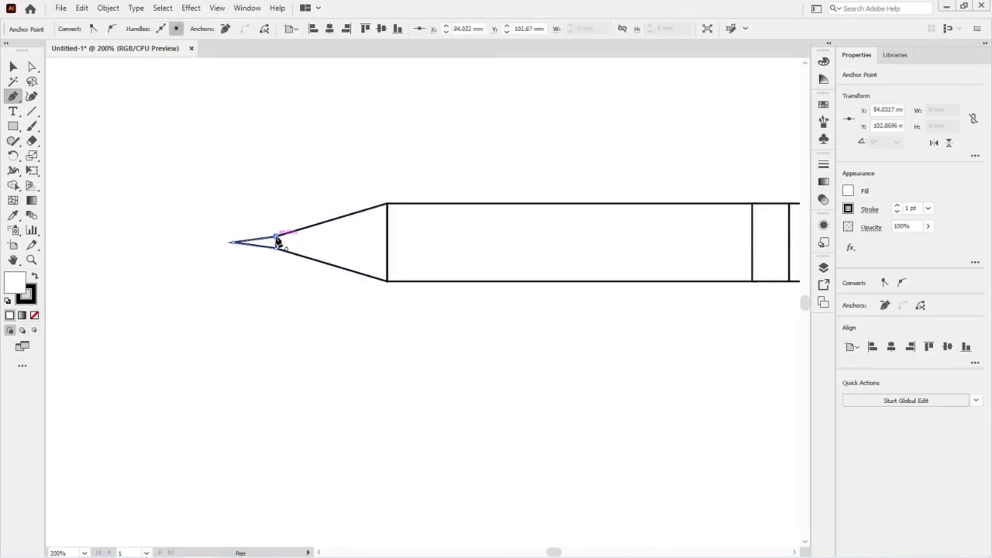
key(v)
click(258, 318)
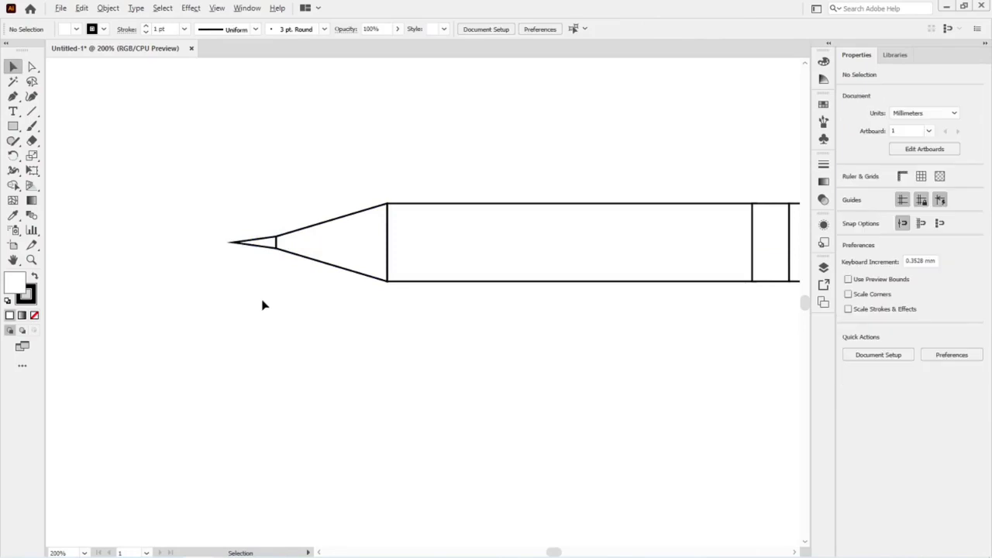
Step: Remove the stroke from the triangular lead and fill it with black (000000)
scroll(261, 303, down, 1)
scroll(262, 305, down, 2)
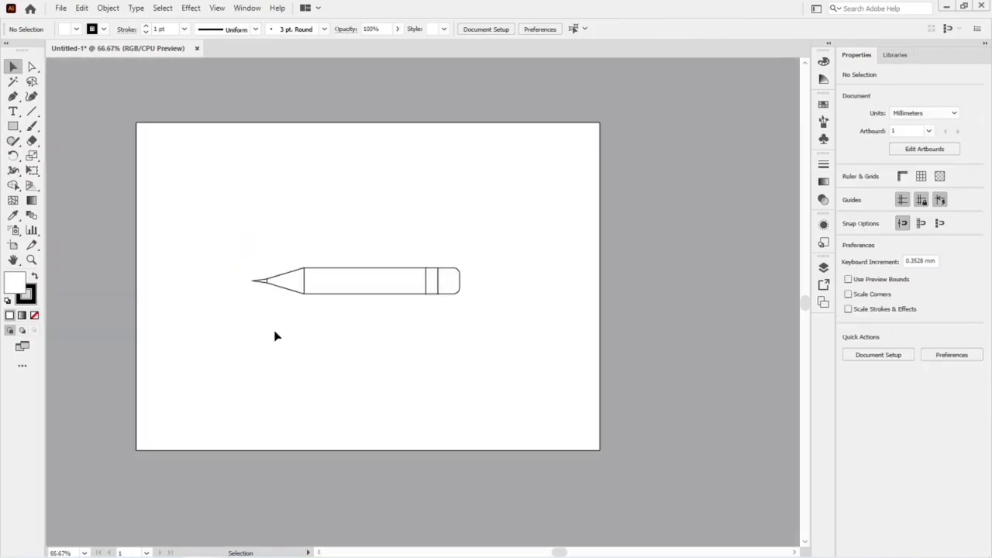
scroll(285, 341, up, 2)
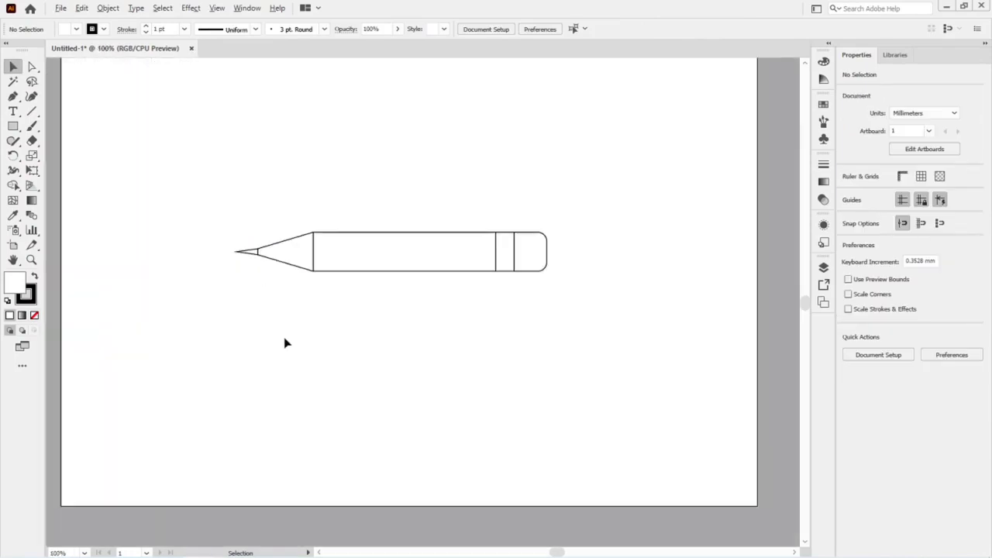
click(237, 212)
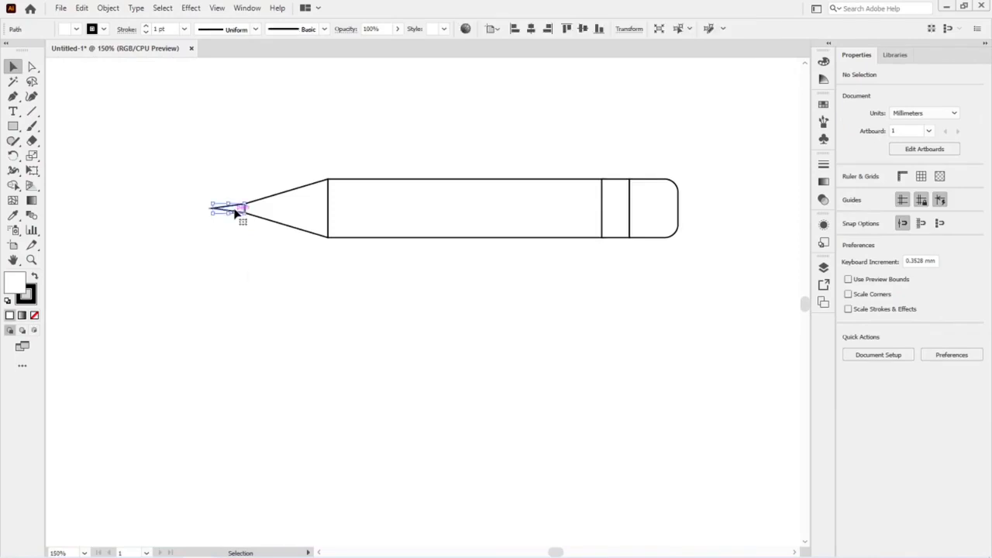
click(31, 299)
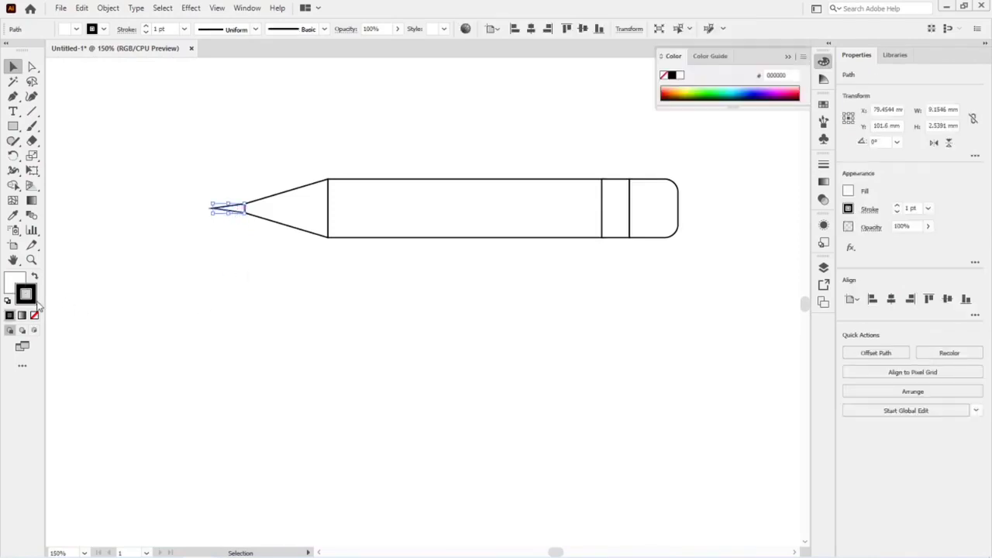
click(34, 315)
click(109, 316)
click(19, 282)
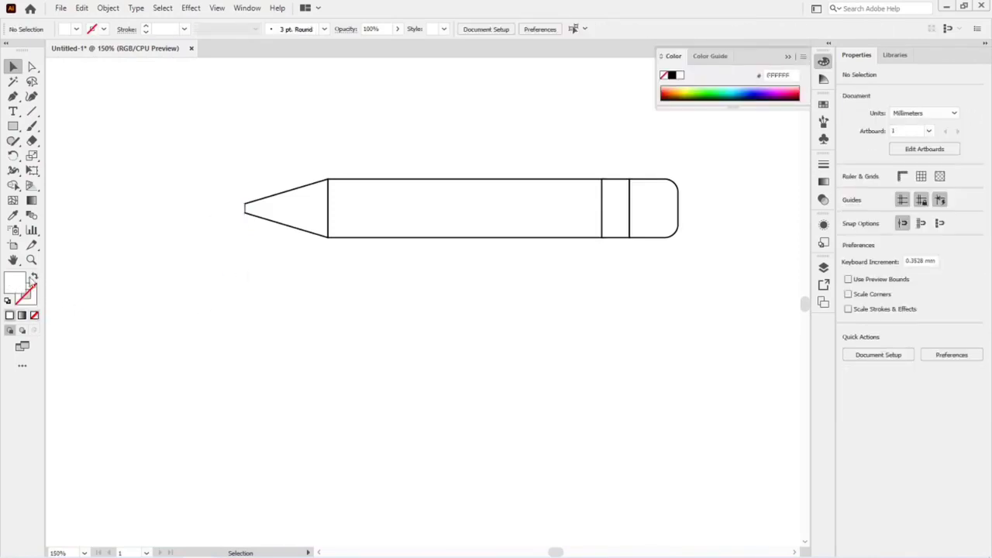
drag(229, 225, 243, 242)
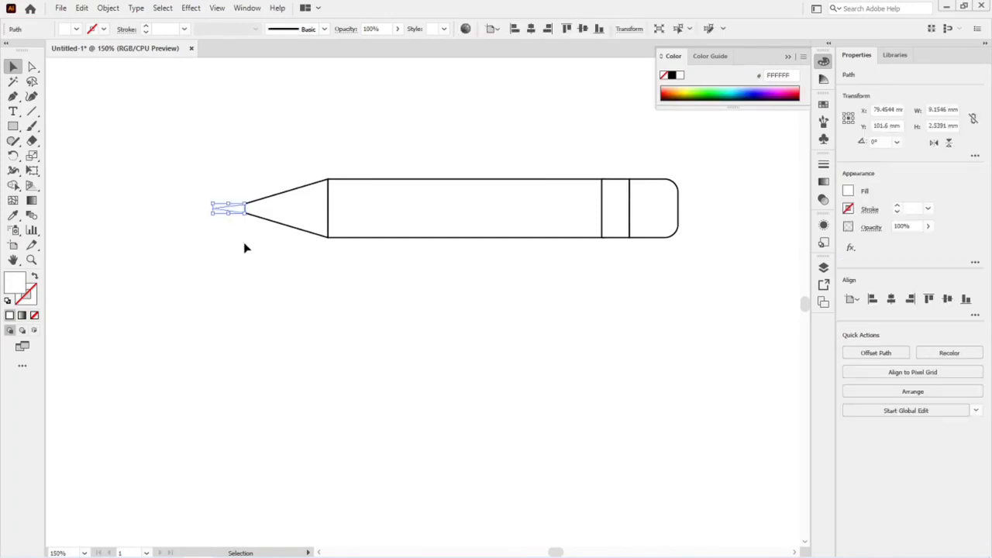
click(673, 75)
click(341, 283)
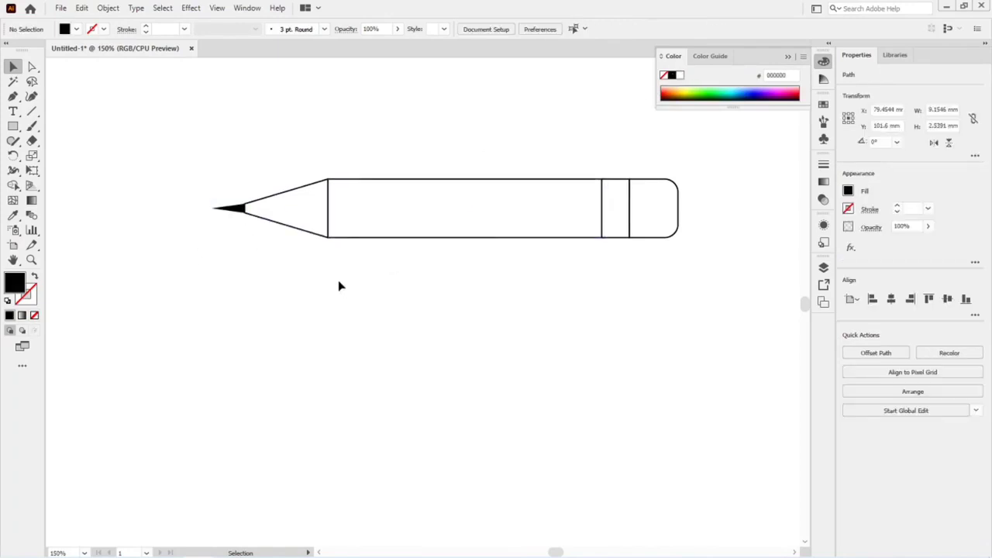
Step: Fill the tapered wood section behind the lead with a light brown swatch
drag(285, 169, 304, 248)
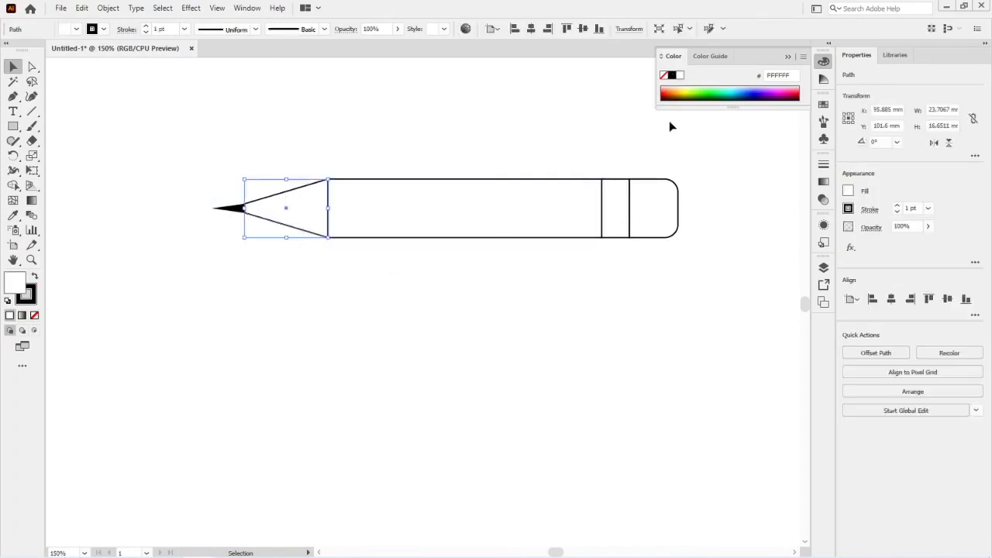
click(849, 191)
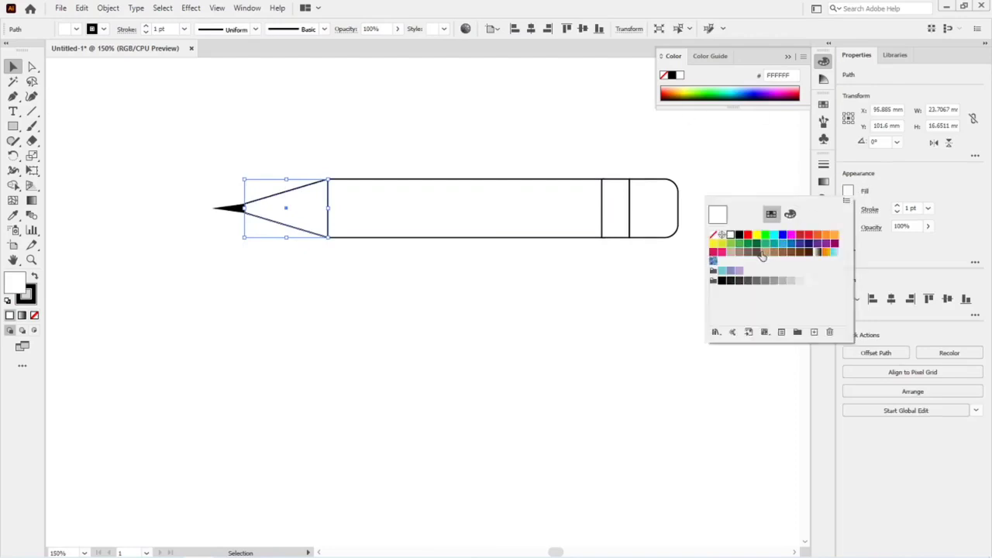
click(765, 252)
click(496, 321)
Step: Fill the long body rectangle with the orange swatch F15A24
click(421, 197)
drag(398, 145, 459, 265)
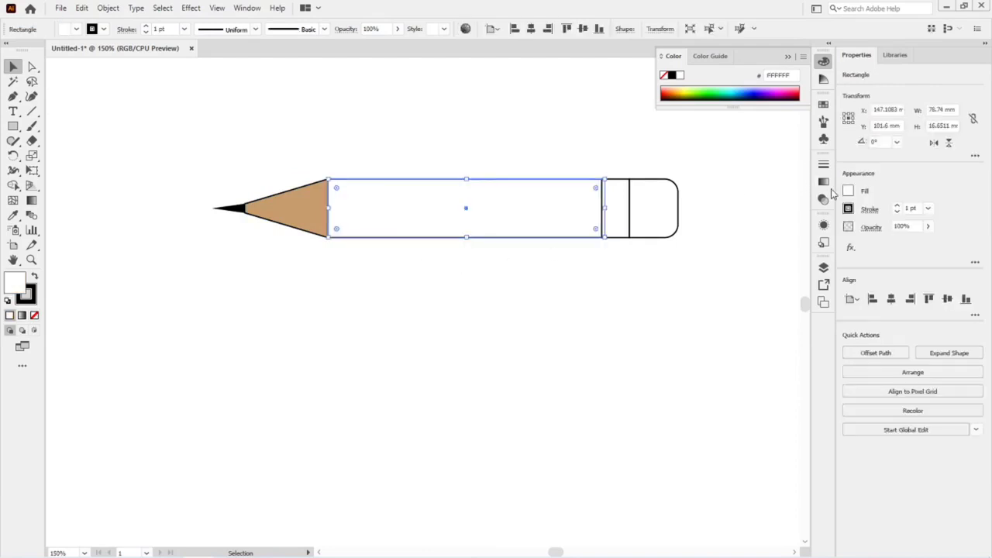
click(849, 193)
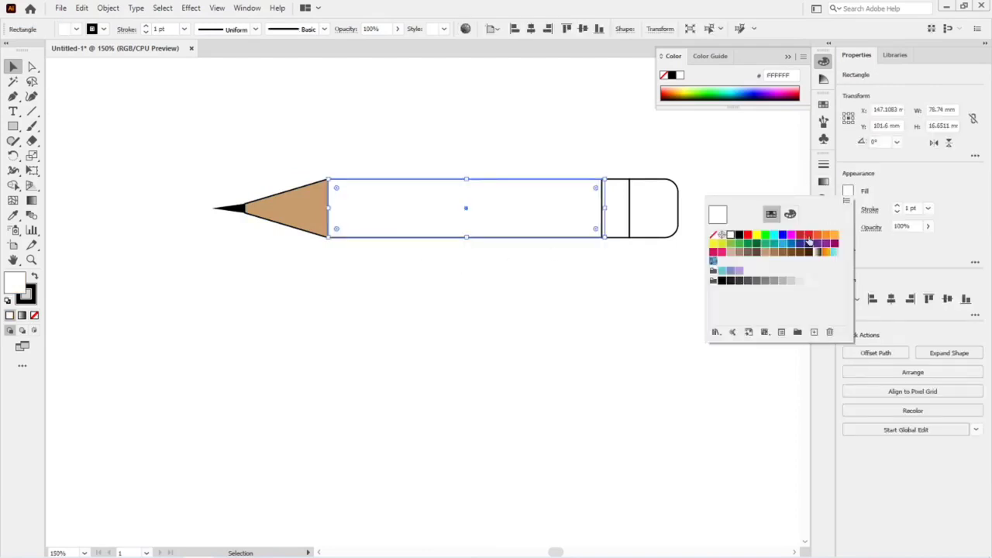
click(816, 242)
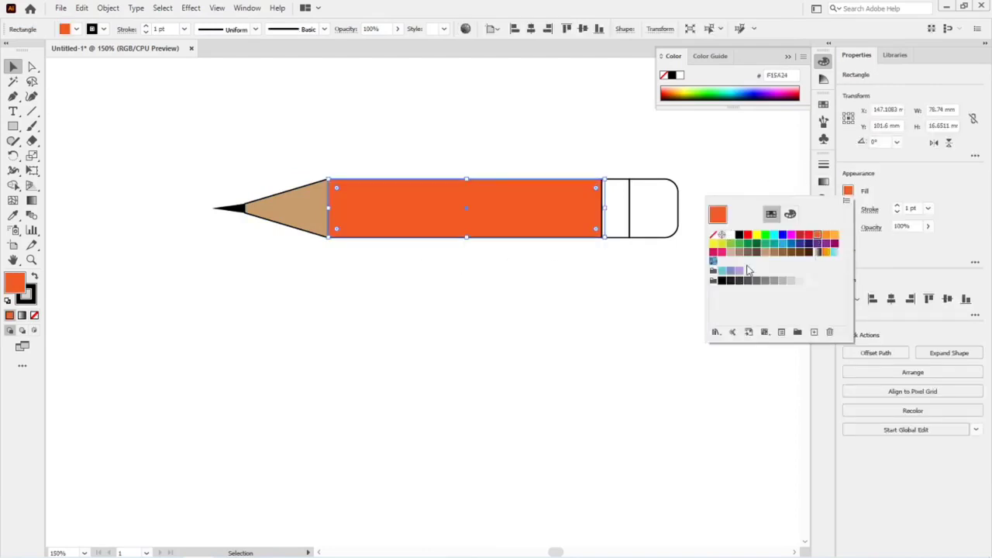
click(674, 288)
Step: Fill the narrow band beside the body with light grey (CCCCCC) and the rounded eraser with magenta (FF00FF)
click(627, 230)
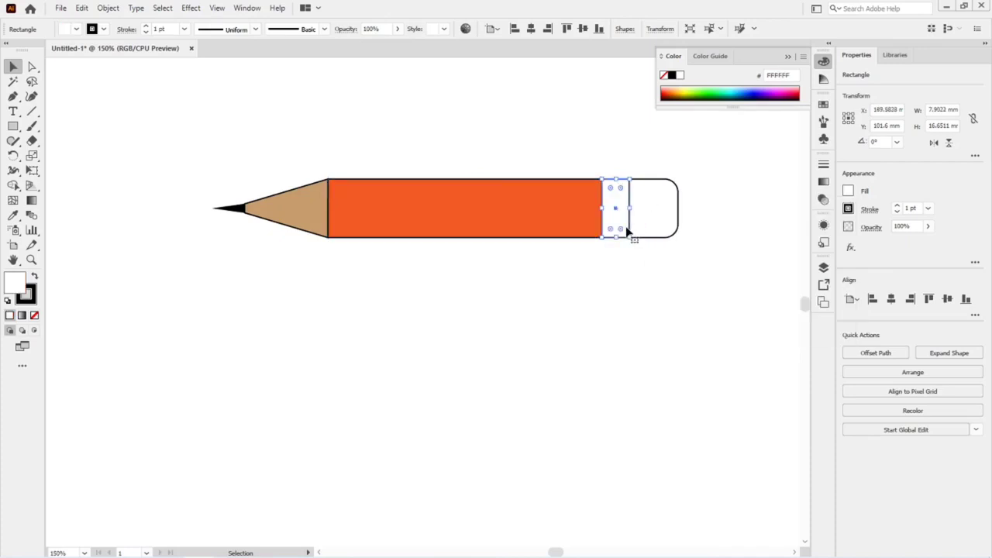
click(848, 194)
click(791, 281)
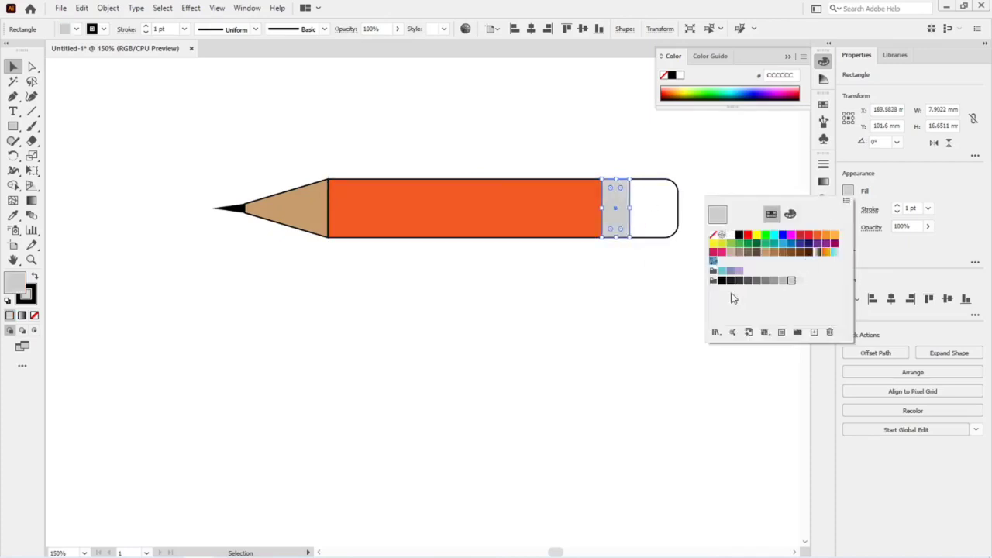
click(657, 231)
click(848, 194)
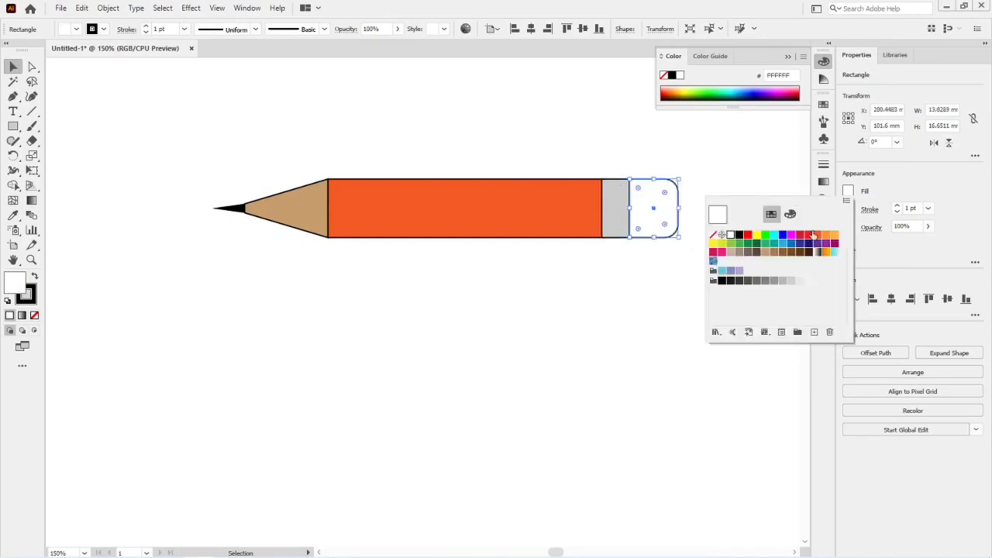
click(794, 237)
Step: Remove the black stroke from the tapered wood section, body, band and eraser together
mouse_move(284, 153)
mouse_down()
mouse_move(536, 306)
mouse_move(653, 301)
mouse_up()
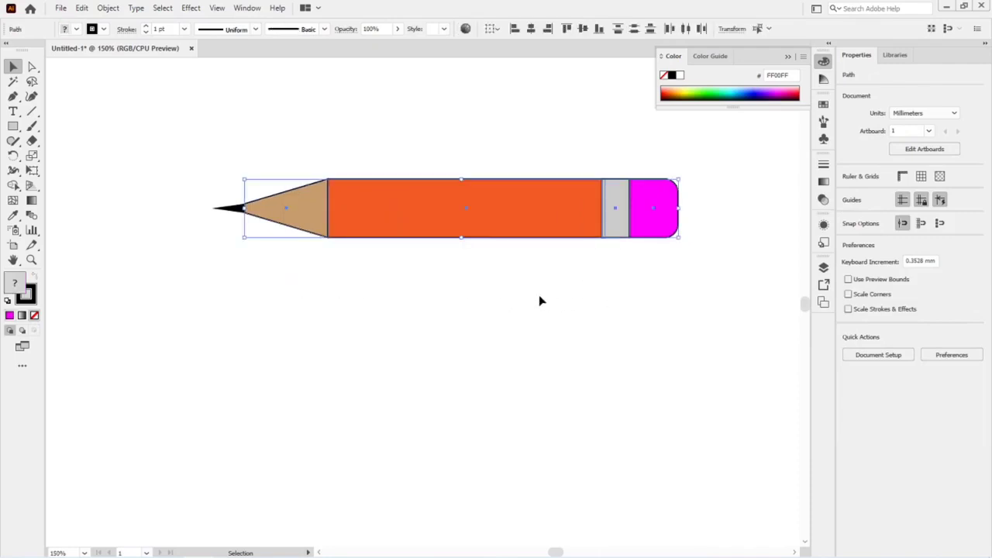
click(28, 299)
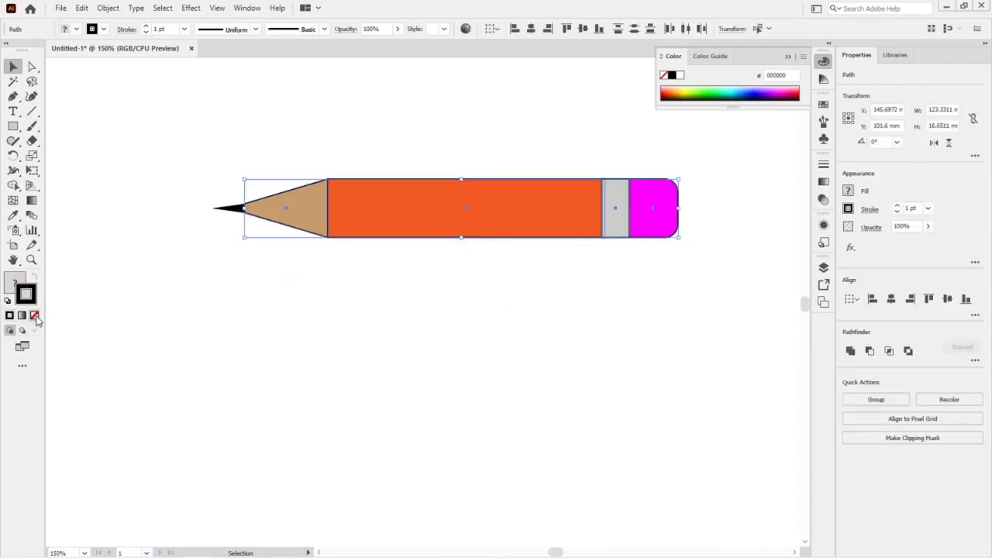
click(34, 314)
click(211, 316)
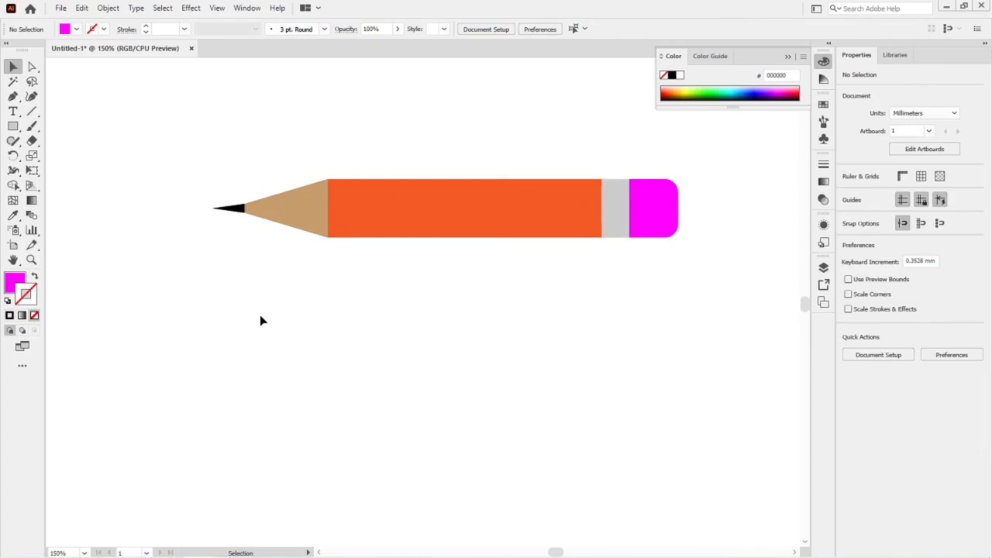
Step: Shorten the black lead tip so it protrudes less from the tapered wood section
click(218, 209)
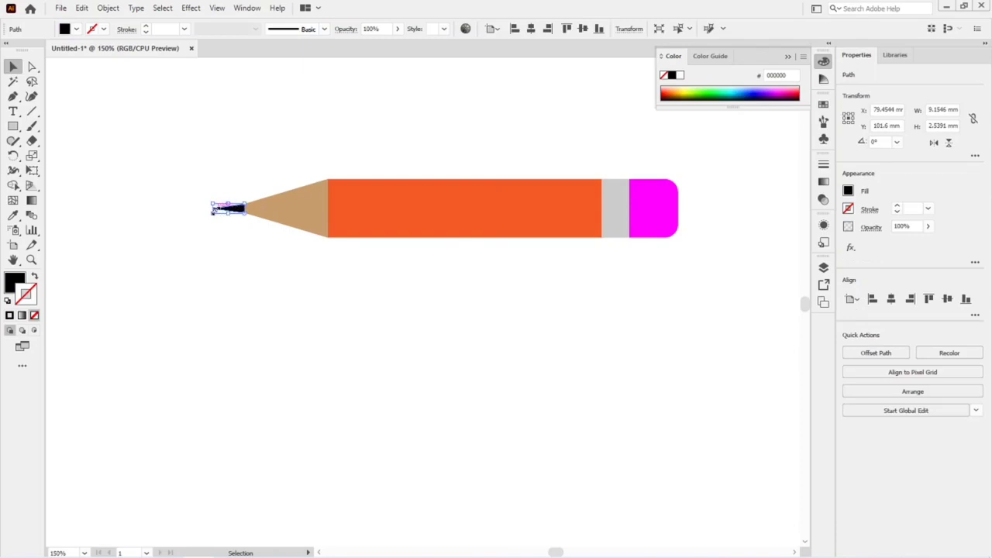
drag(214, 211, 229, 210)
click(236, 235)
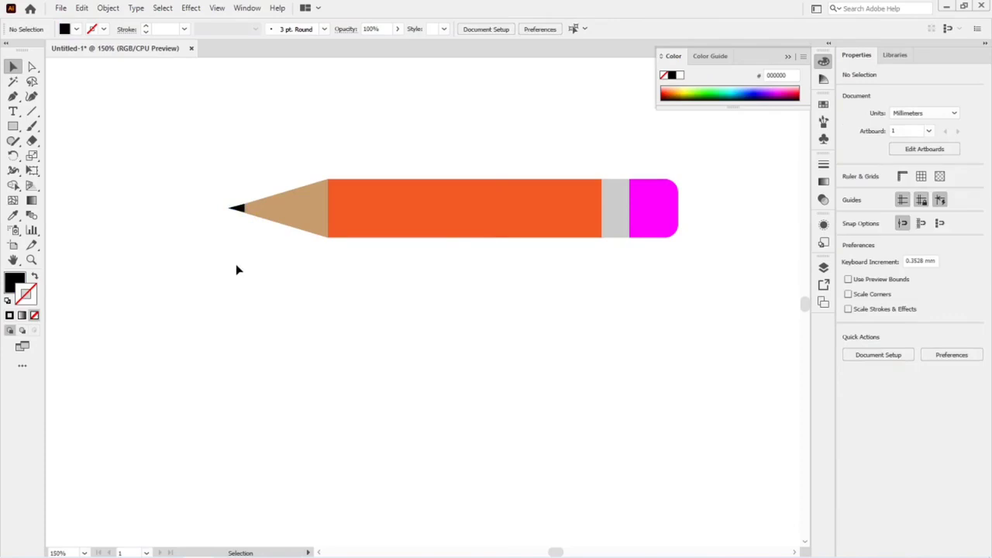
Step: Duplicate the orange body rectangle in place and reduce the copy to a central stripe about 6.8 mm high
click(450, 203)
key(a)
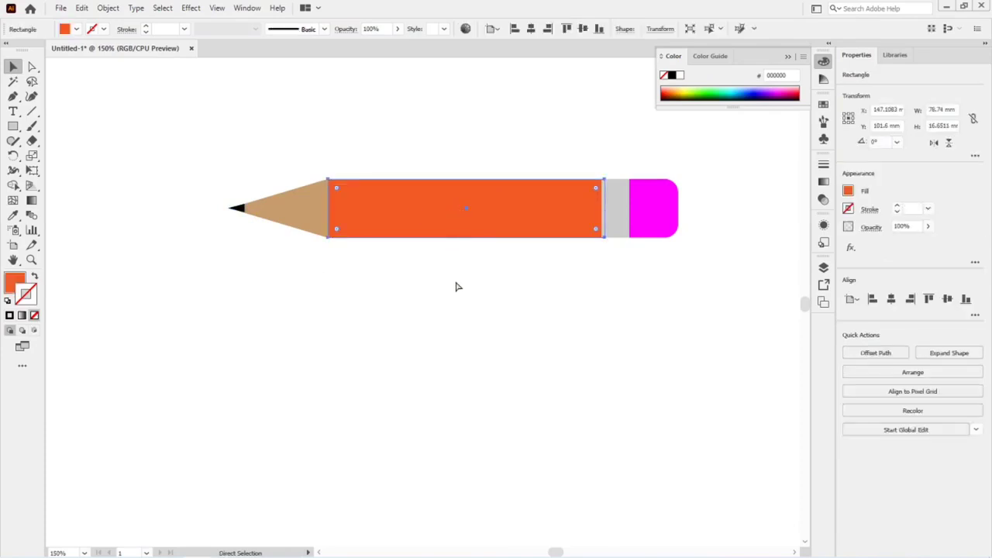
key(v)
drag(465, 232, 466, 222)
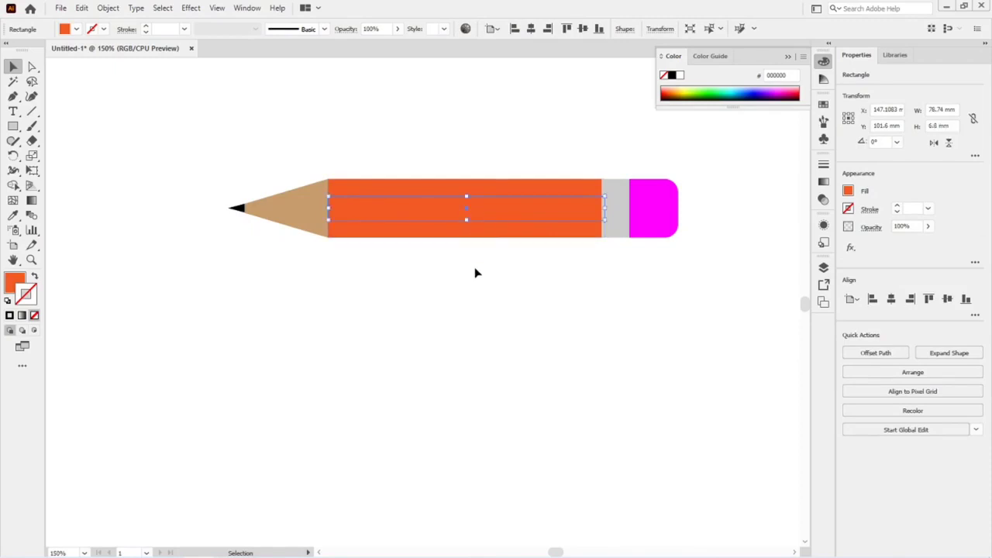
Step: Fill the central body stripe with the lighter orange FC764C
double_click(15, 280)
click(531, 232)
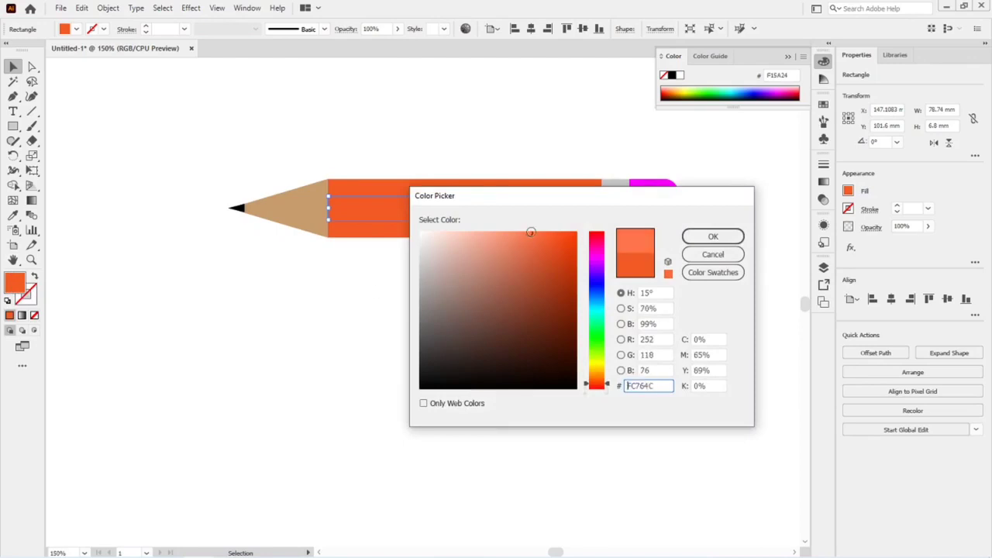
click(702, 237)
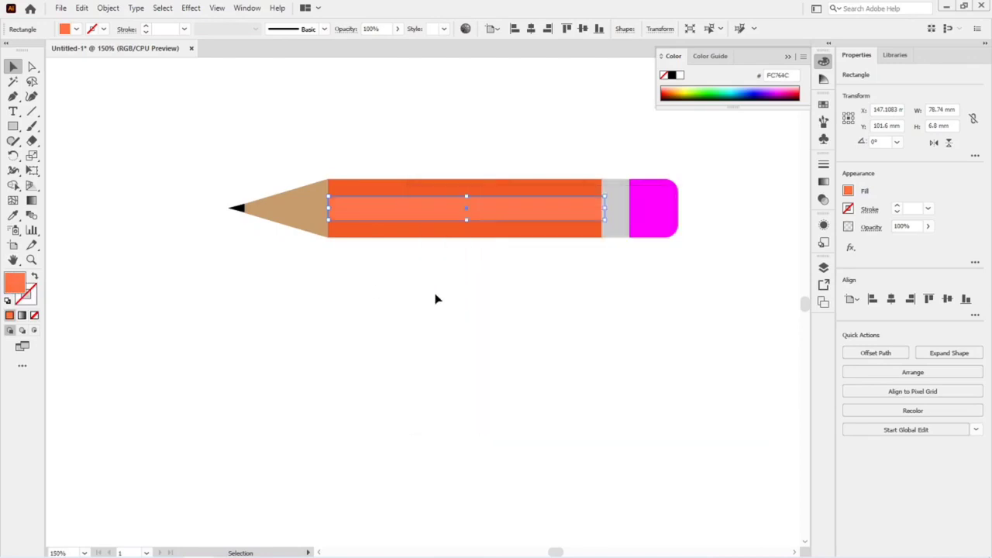
click(442, 318)
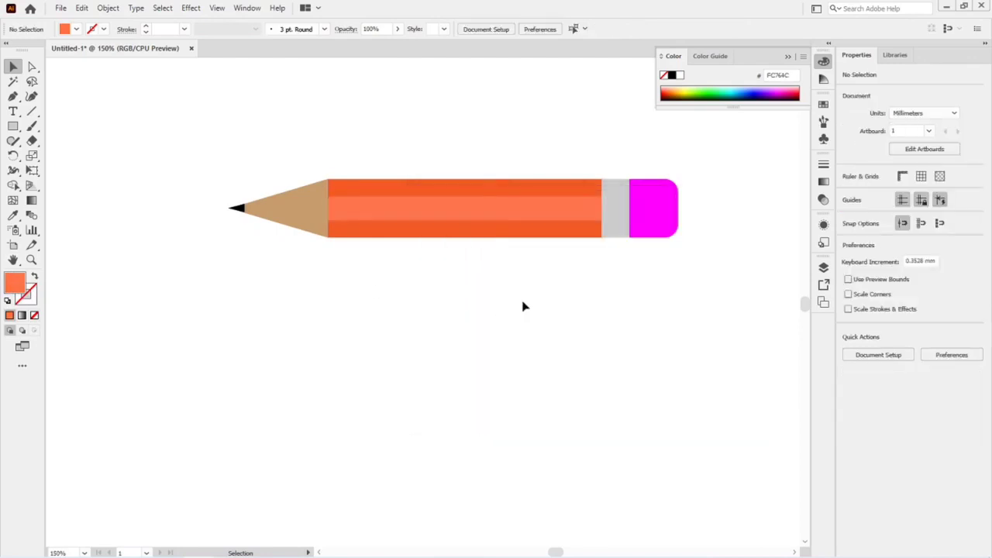
Step: Narrow the light grey band and move the magenta eraser flush against it
click(618, 210)
drag(626, 209, 632, 210)
click(642, 215)
click(635, 289)
Step: Shrink and tilt the whole pencil with its eraser end up, and place it in the artboard's upper-left corner
mouse_move(186, 155)
mouse_down()
mouse_move(476, 264)
mouse_move(716, 299)
mouse_move(712, 307)
mouse_up()
key(a)
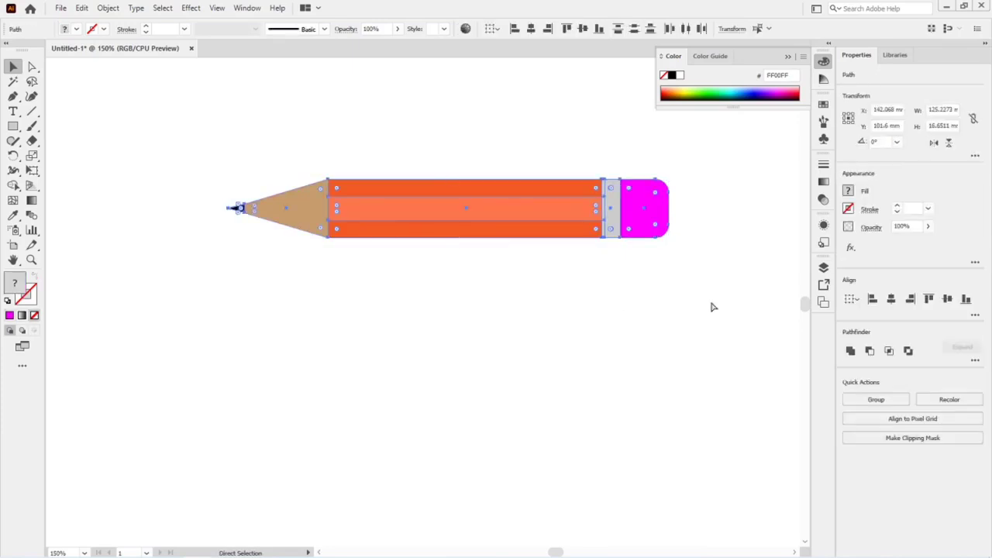
key(v)
click(534, 336)
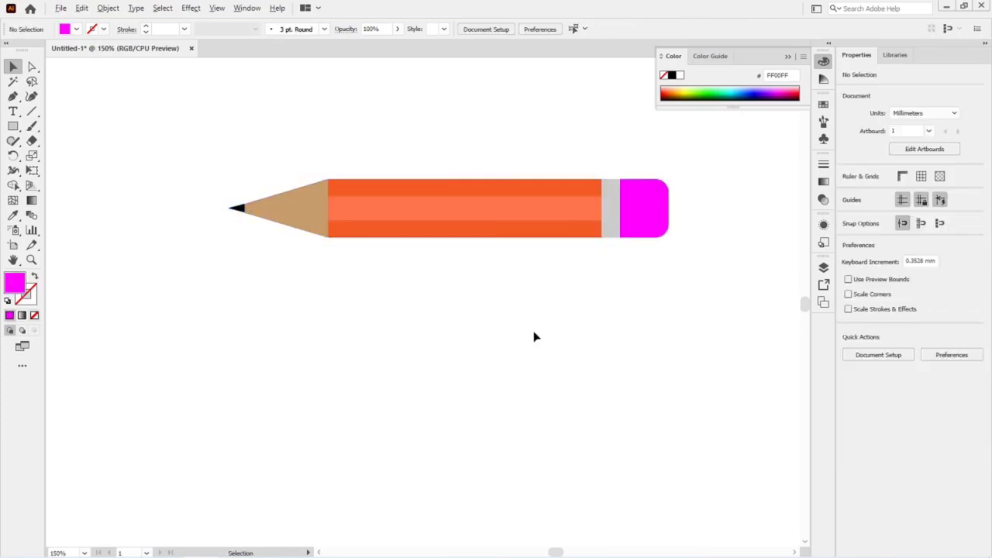
scroll(534, 337, down, 1)
key(a)
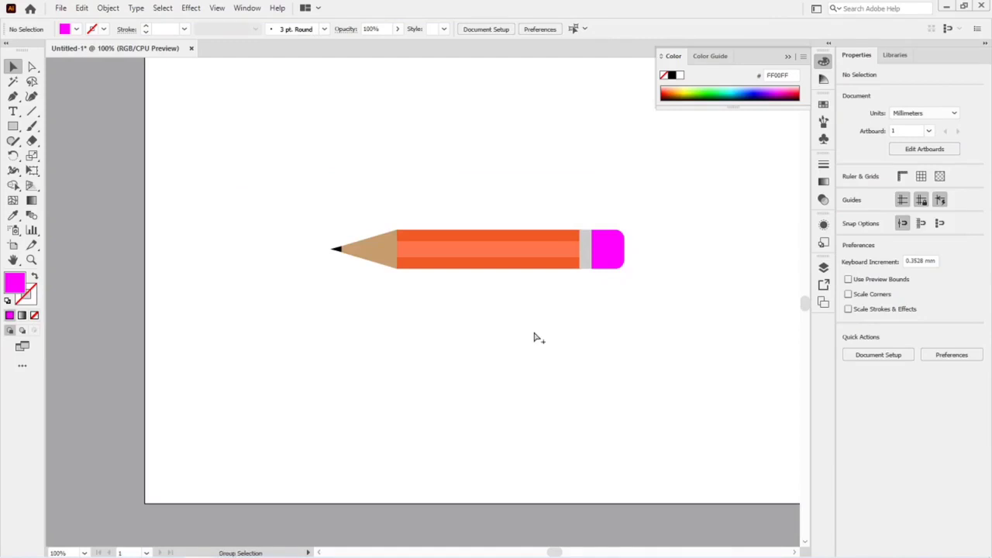
scroll(534, 337, down, 1)
drag(193, 255, 623, 358)
mouse_move(553, 316)
mouse_down()
mouse_move(565, 246)
mouse_move(514, 266)
mouse_move(527, 271)
mouse_move(504, 261)
mouse_up()
mouse_move(442, 269)
mouse_down()
mouse_move(230, 137)
mouse_move(237, 123)
mouse_up()
click(323, 319)
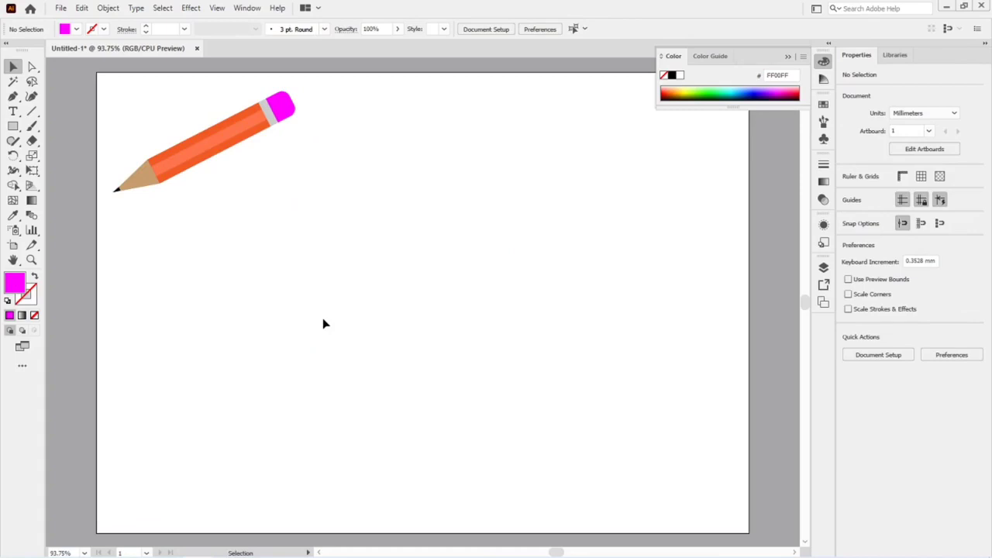
Step: Draw a circle about 52 mm wide near the artboard's centre and fill it with dark green 006837
key(l)
drag(375, 259, 419, 316)
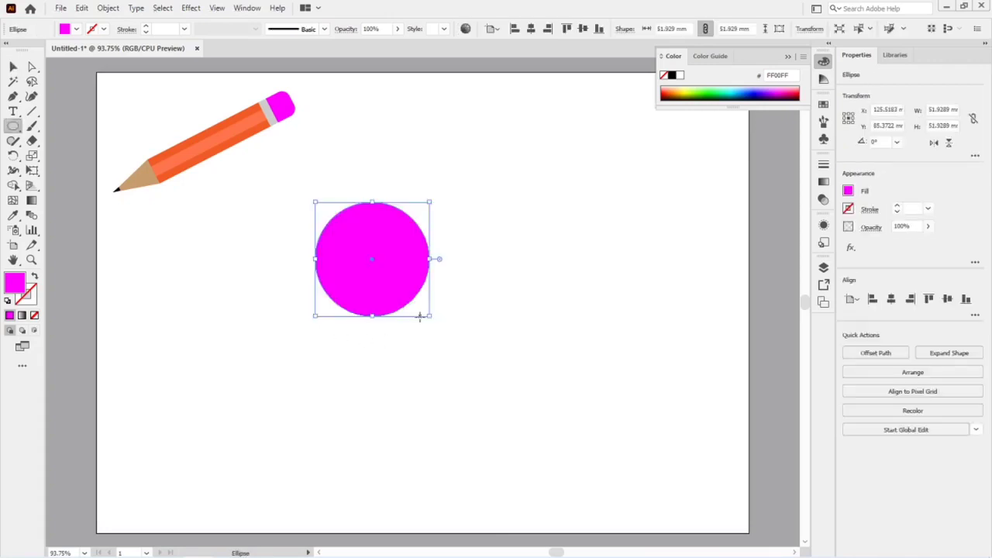
click(849, 191)
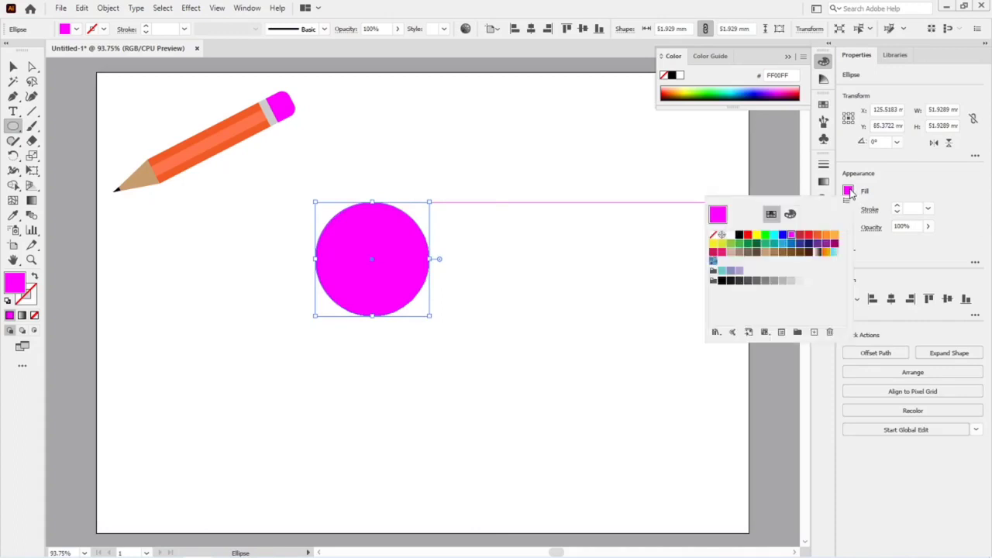
click(757, 243)
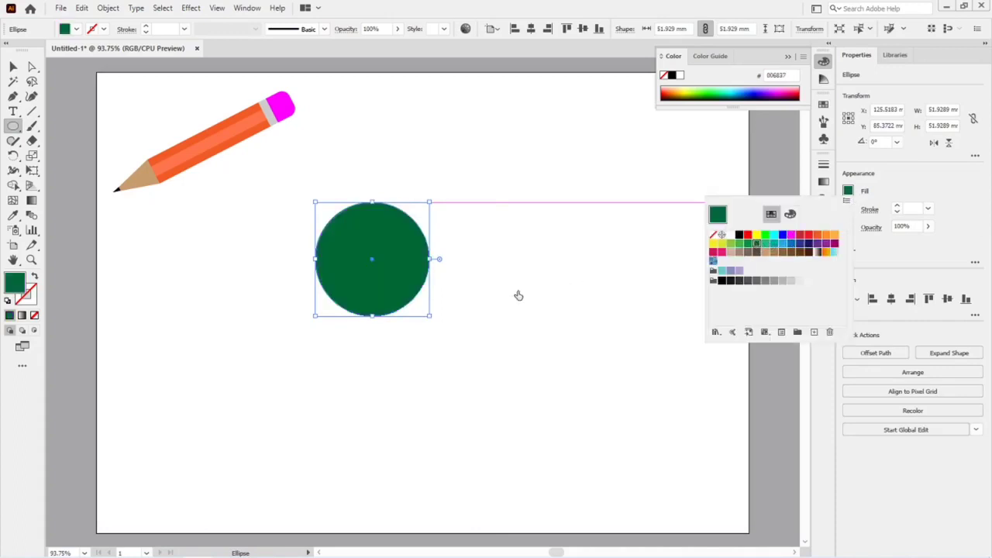
key(Escape)
key(v)
click(443, 306)
Step: Duplicate the dark green circle in place and scale the copy concentrically to about 48.5 mm
click(409, 289)
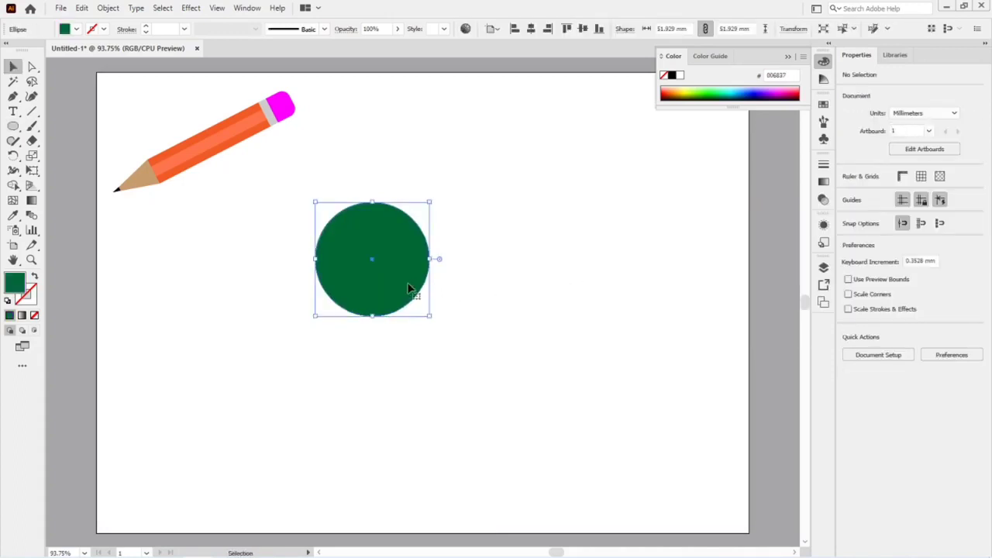
key(a)
key(v)
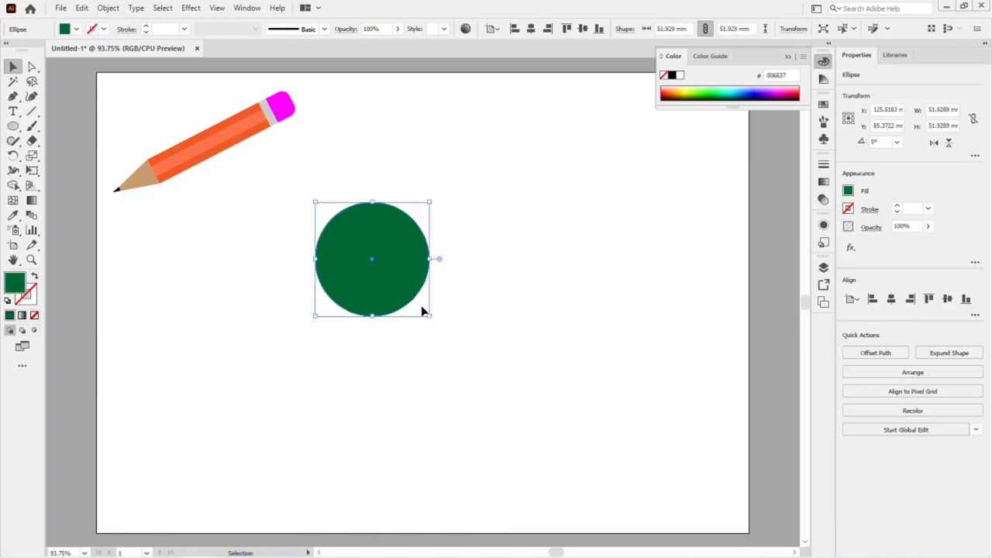
drag(425, 316, 428, 319)
click(458, 359)
Step: Fill the inner circle with the brighter green swatch 009245
click(393, 287)
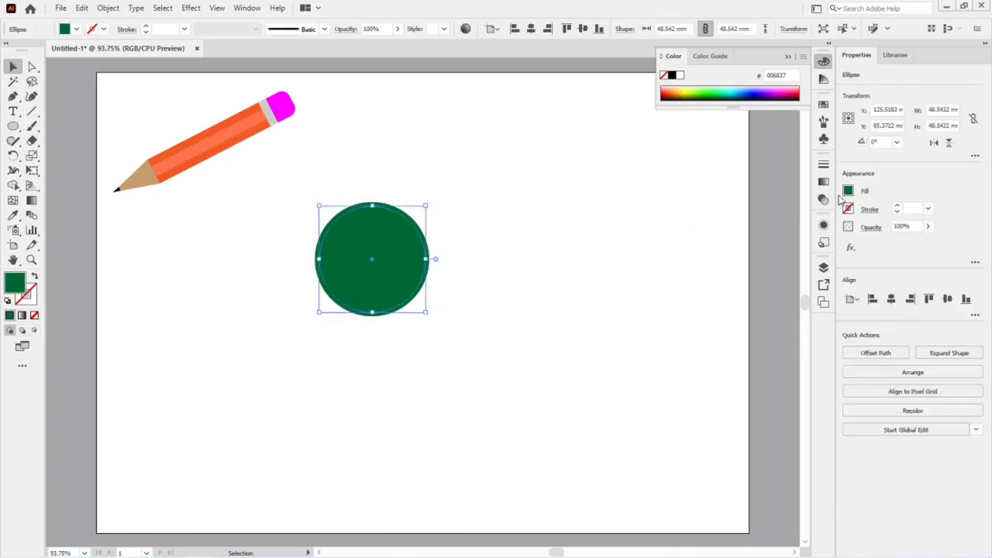
click(848, 192)
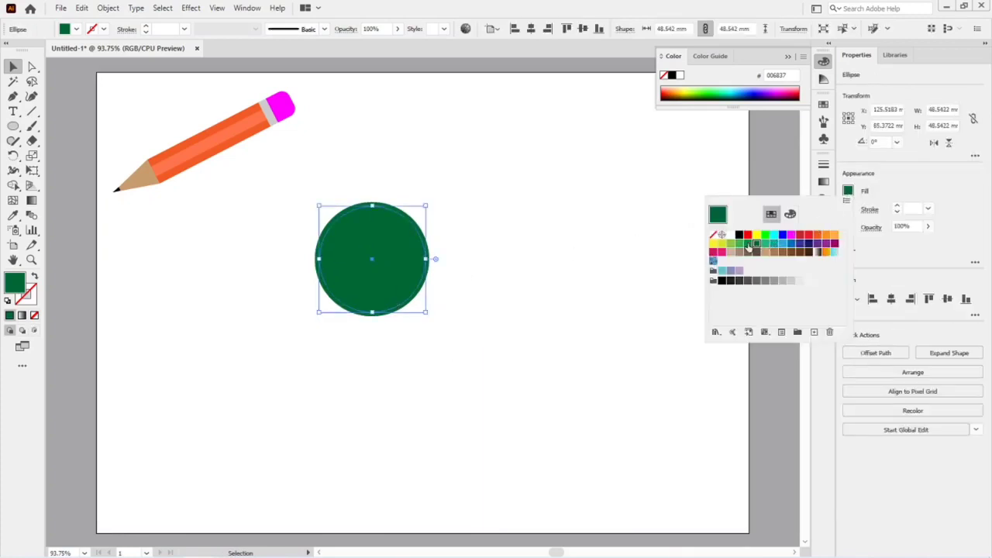
click(749, 244)
click(507, 310)
click(486, 317)
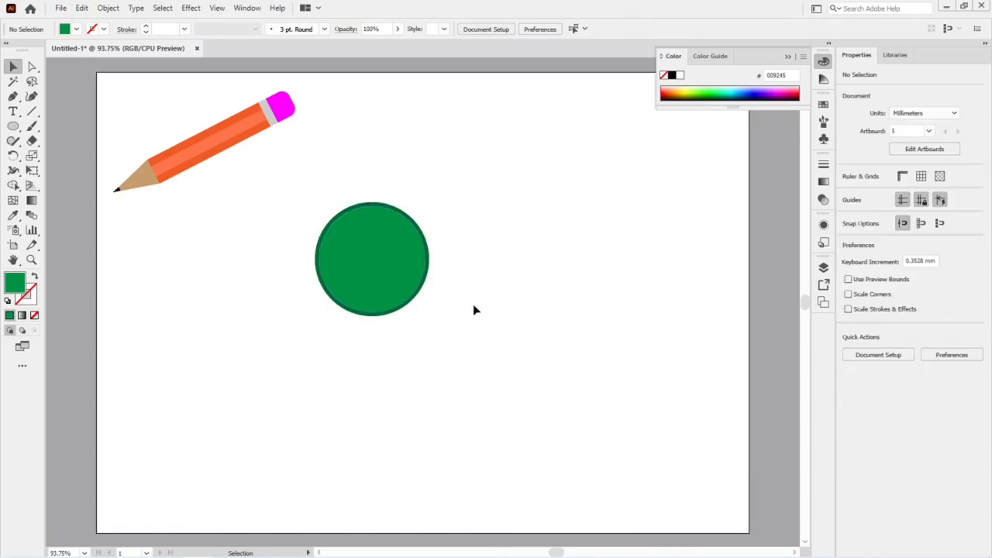
Step: Add a concentric copy of the bright green circle about 46 mm wide and fill it with yellow-orange FBB03B
click(415, 275)
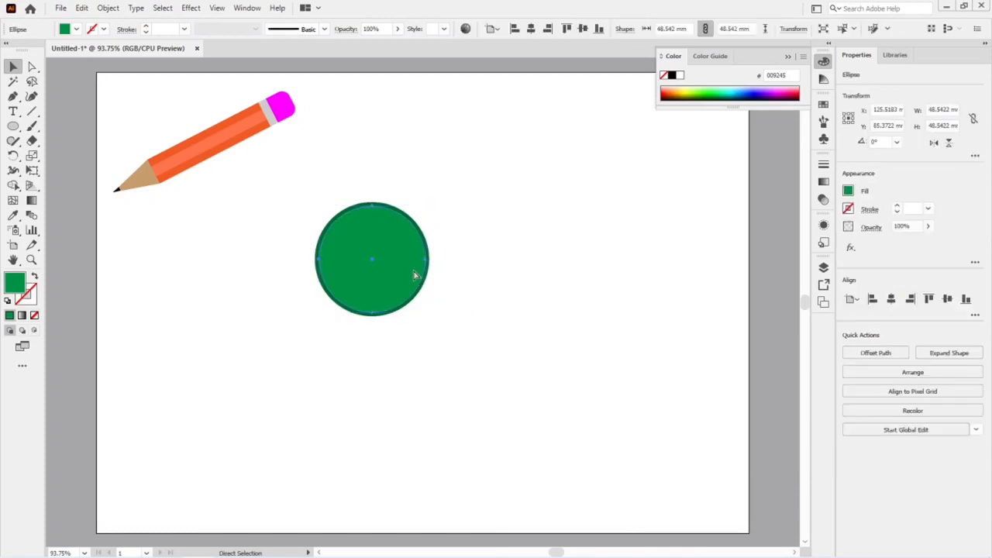
key(ctrl+shift+b)
drag(427, 311, 421, 310)
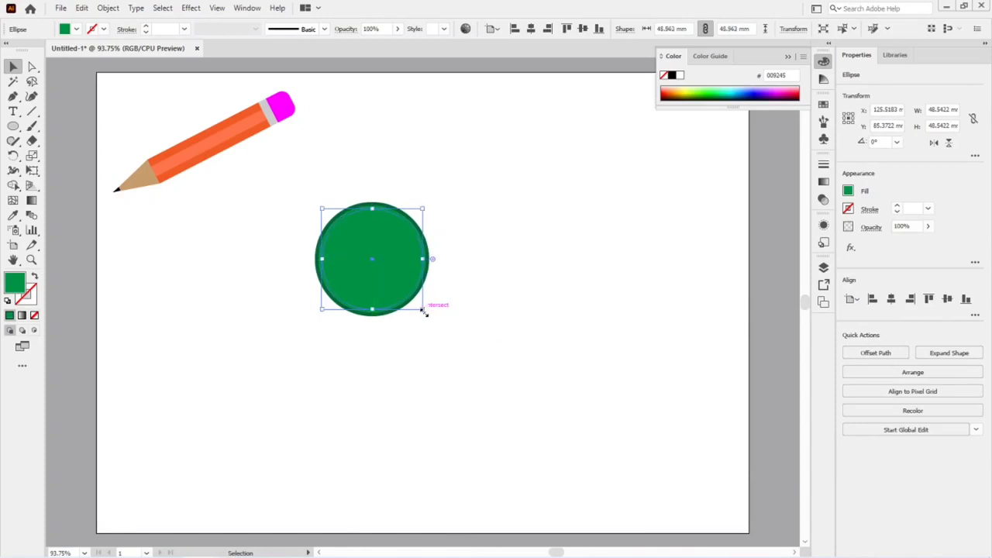
click(847, 192)
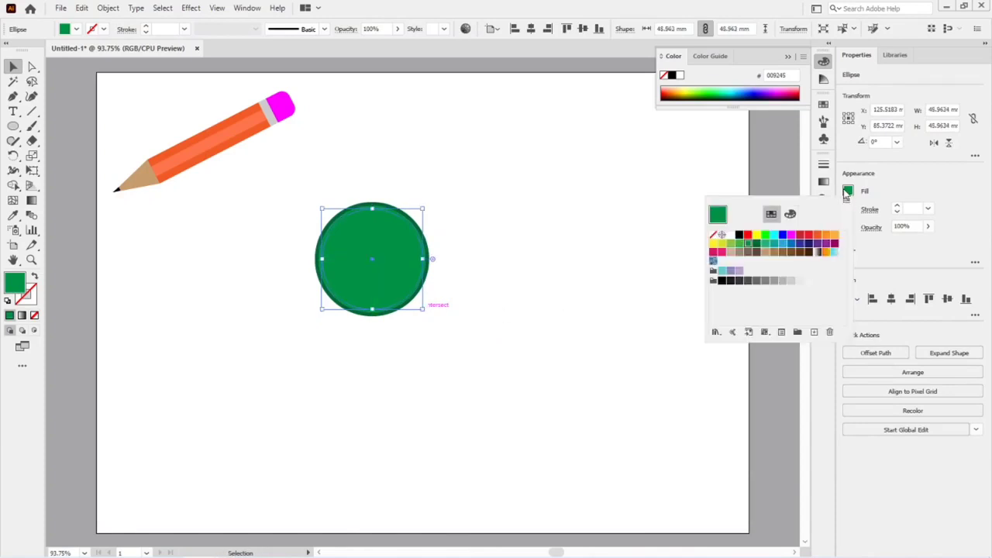
click(834, 234)
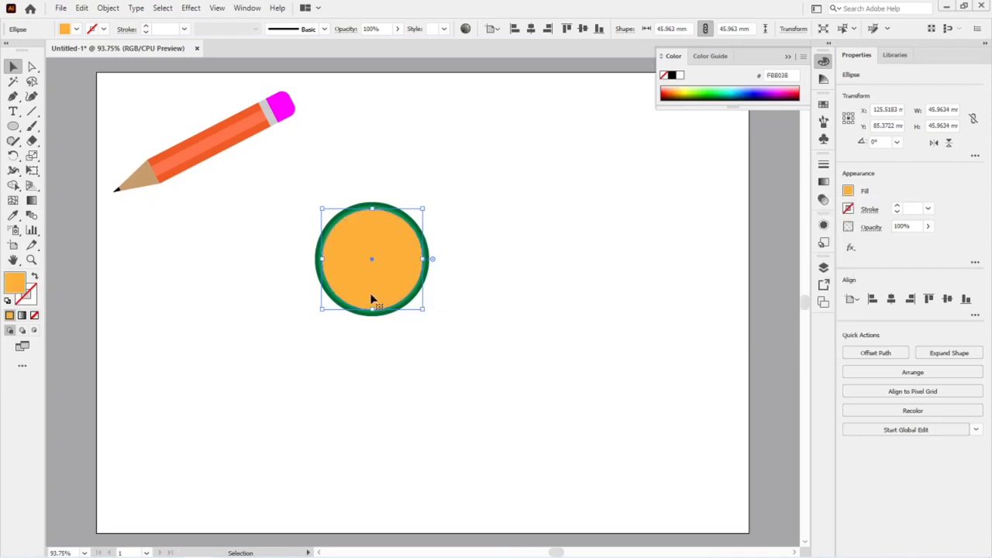
Step: Add a concentric copy of the yellow-orange circle about 42.9 mm wide and fill it with red ED1C24
key(a)
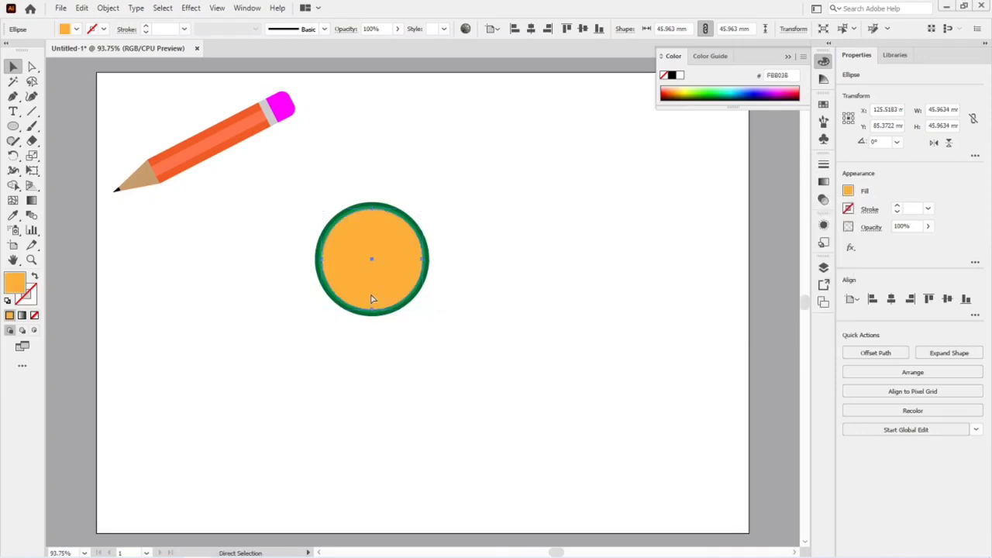
key(v)
drag(423, 311, 422, 314)
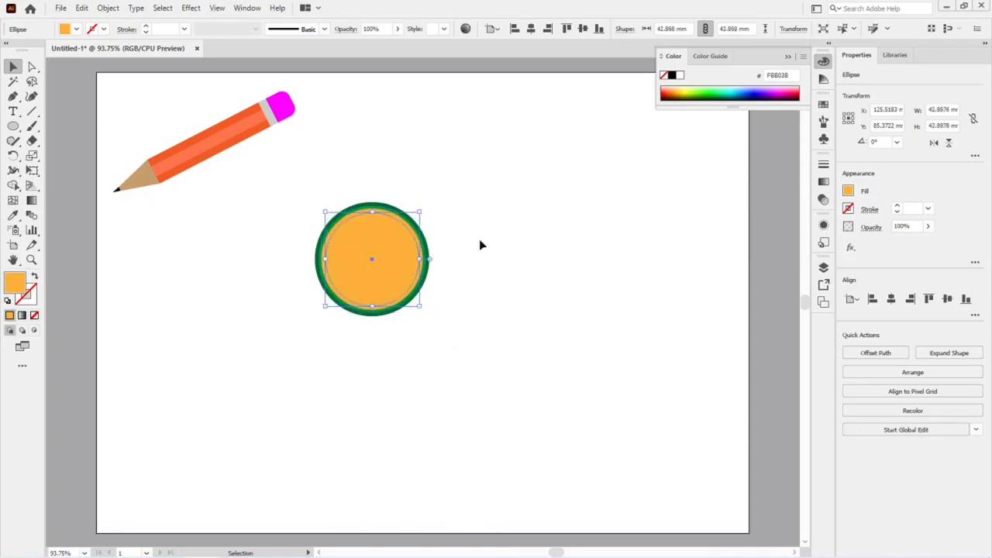
click(848, 192)
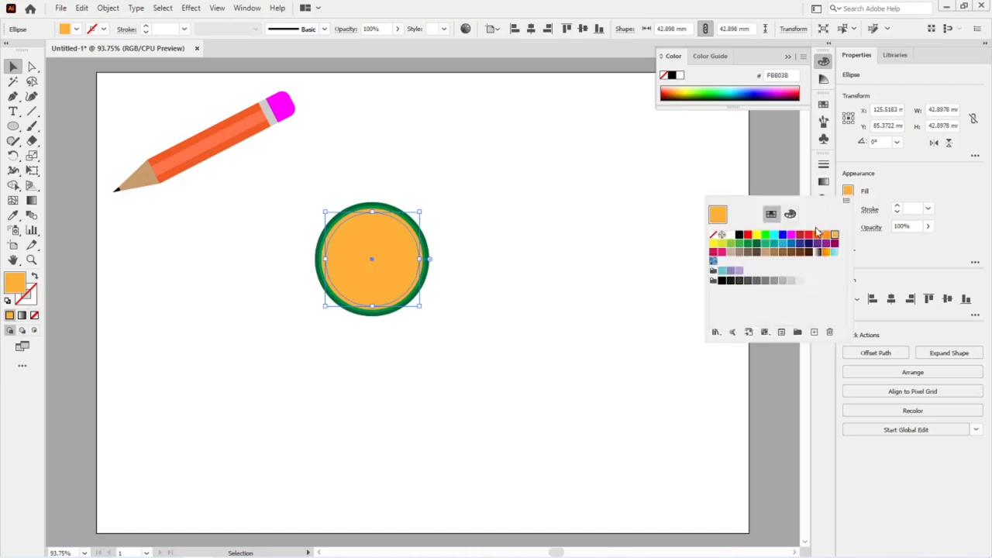
click(807, 235)
click(469, 323)
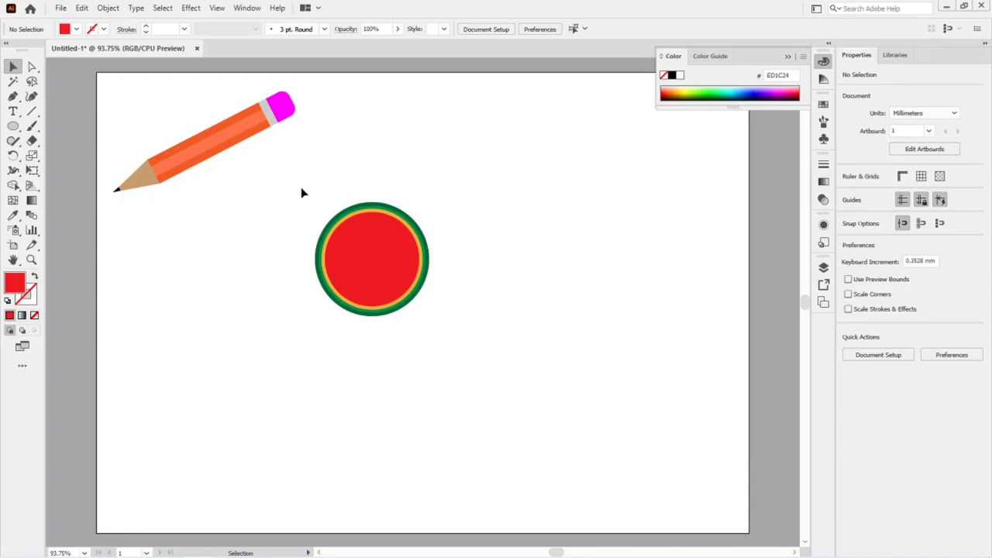
Step: Draw a rectangle about 70.7 by 30.5 mm covering the upper half of the concentric circles down to their centre
click(13, 125)
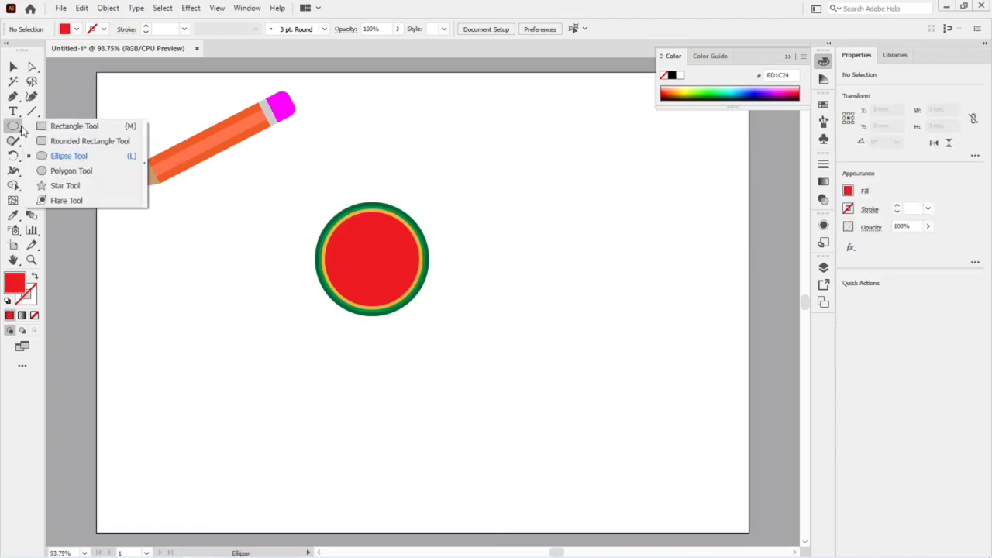
click(72, 126)
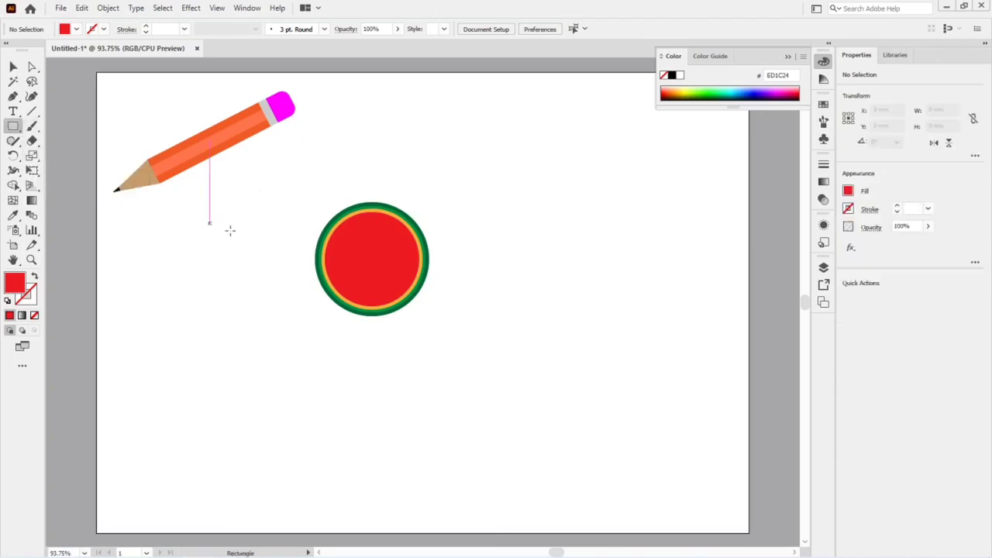
drag(282, 192, 437, 260)
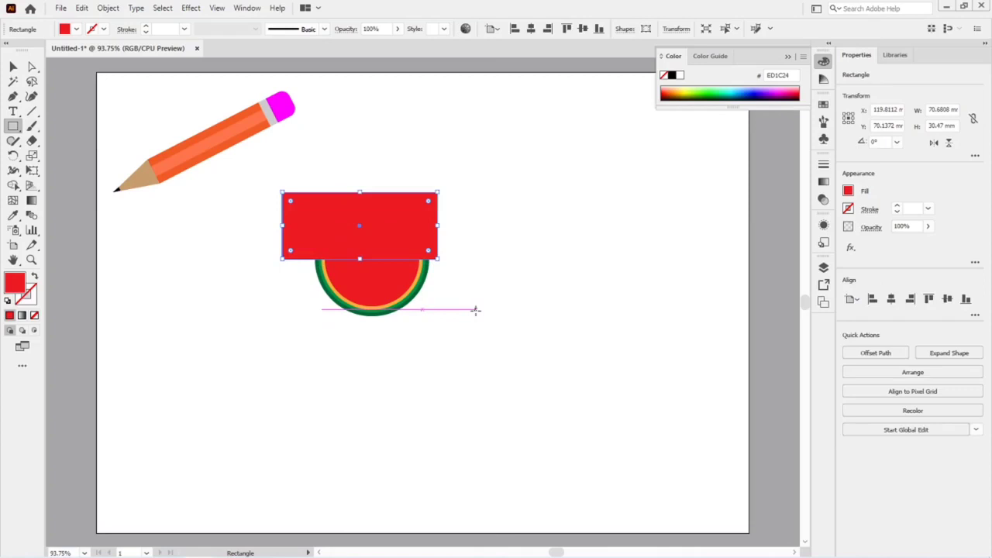
key(v)
click(489, 352)
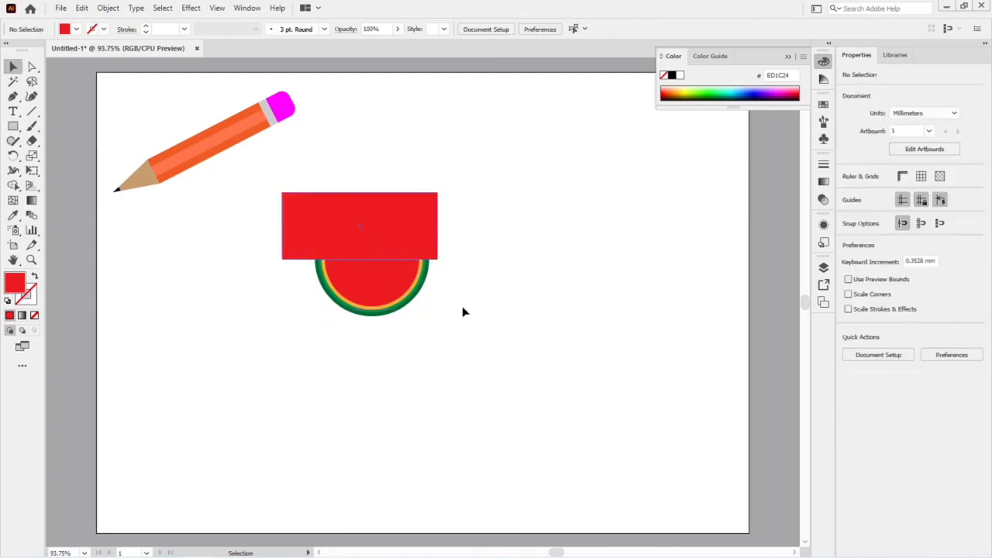
Step: Align the rectangle and the concentric circles on their horizontal centres
drag(237, 177, 462, 338)
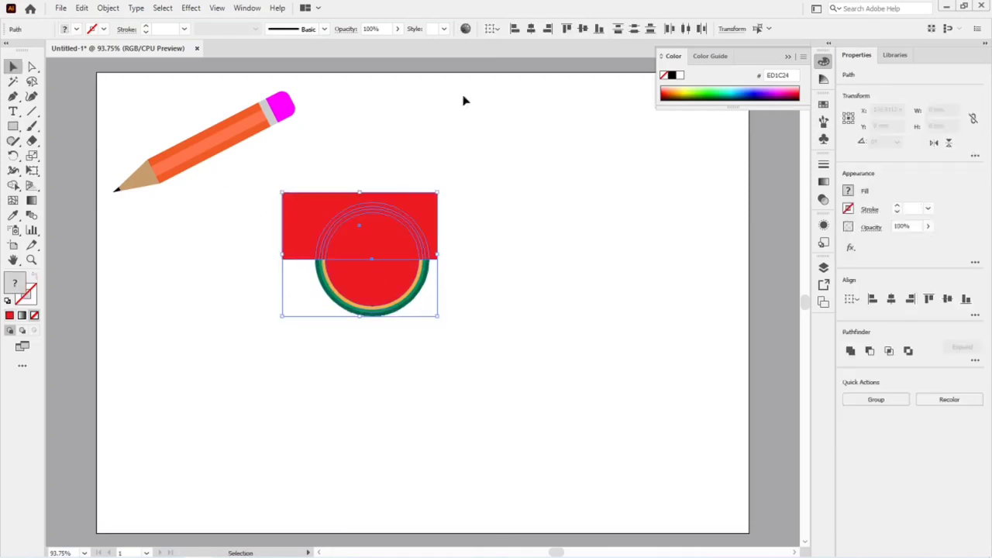
click(533, 29)
click(537, 276)
click(431, 224)
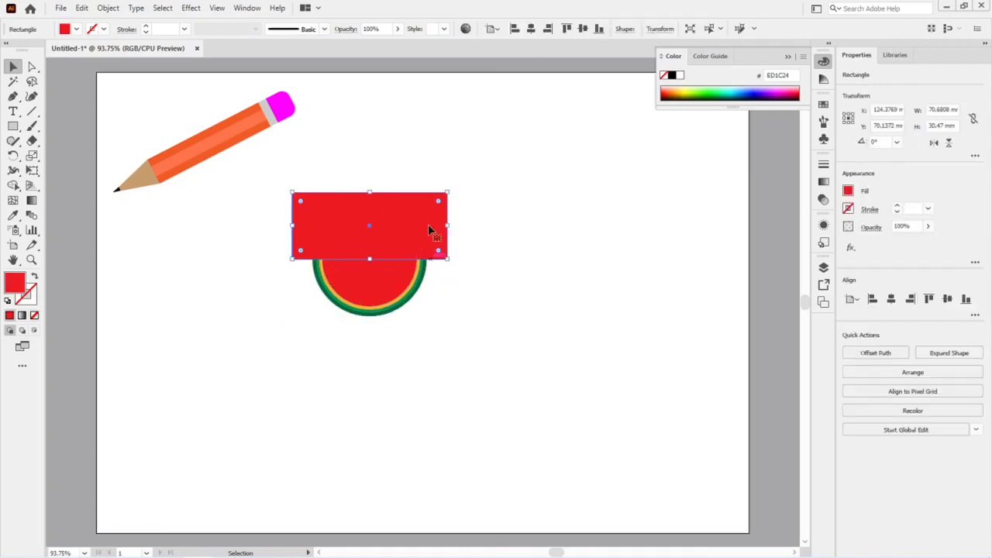
click(355, 355)
Step: Remove the rectangle together with the upper half of the concentric circles using the Shape Builder, leaving a half-round watermelon slice
drag(259, 186, 425, 329)
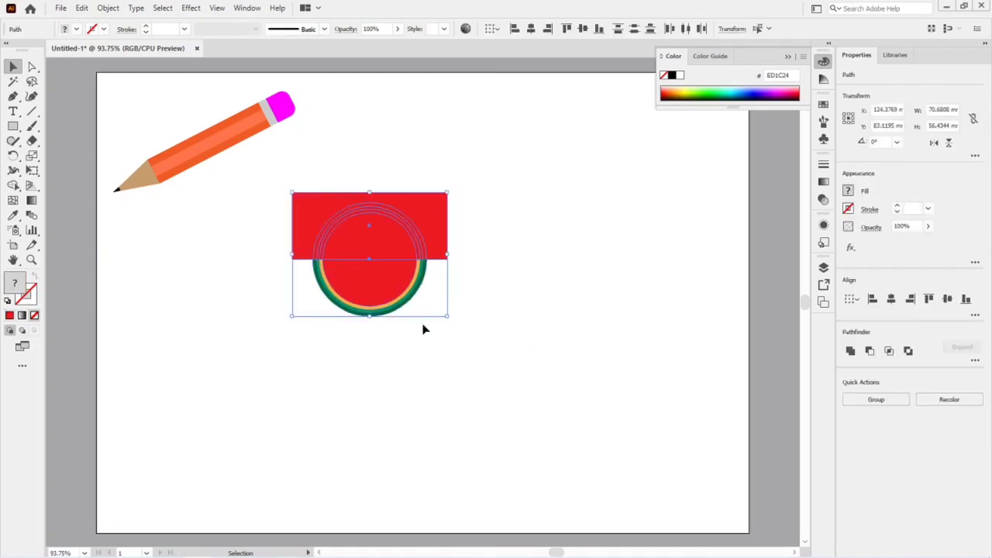
click(11, 189)
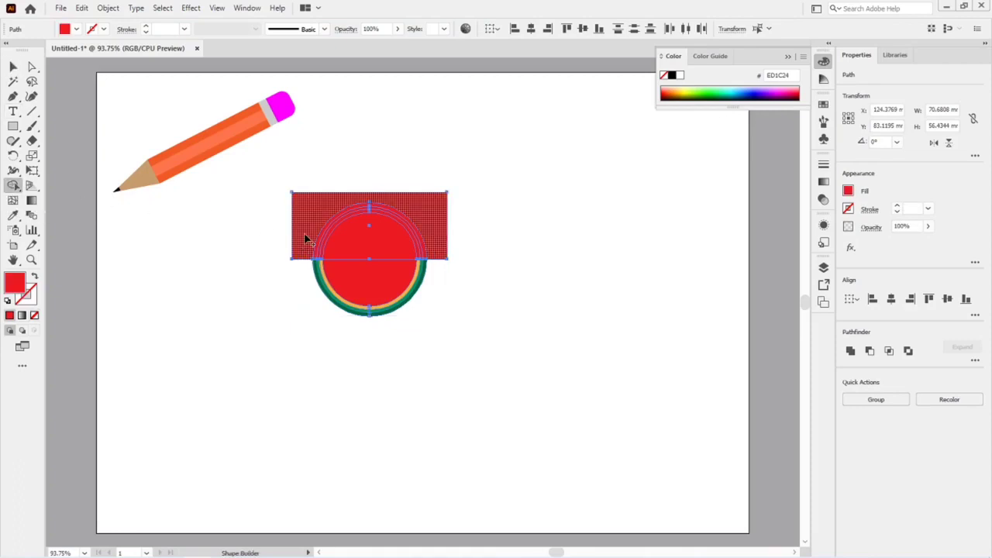
drag(304, 232, 445, 232)
key(v)
click(479, 271)
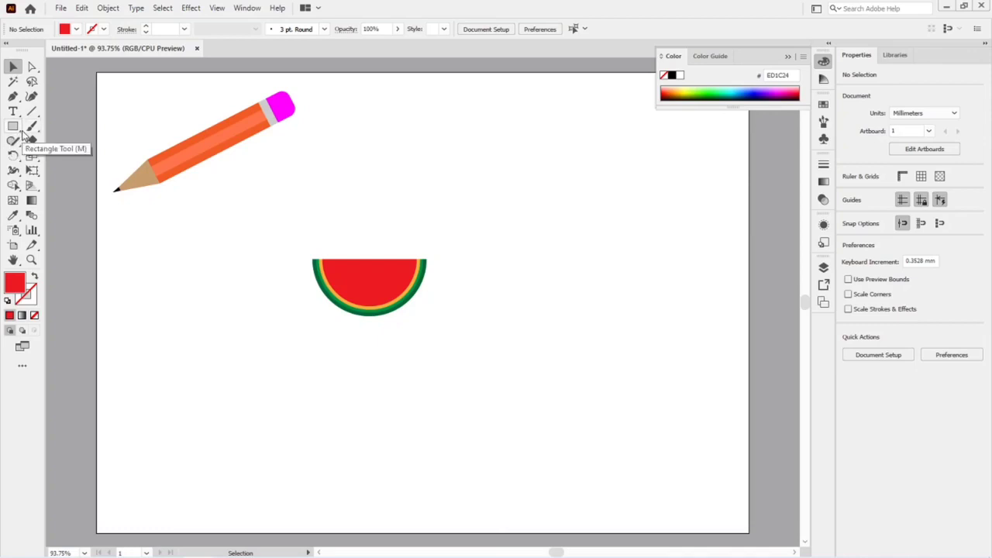
Step: Draw a circle about 4.5 mm wide beside the slice and pull its top anchor up to an egg shape about 4.9 mm tall
key(l)
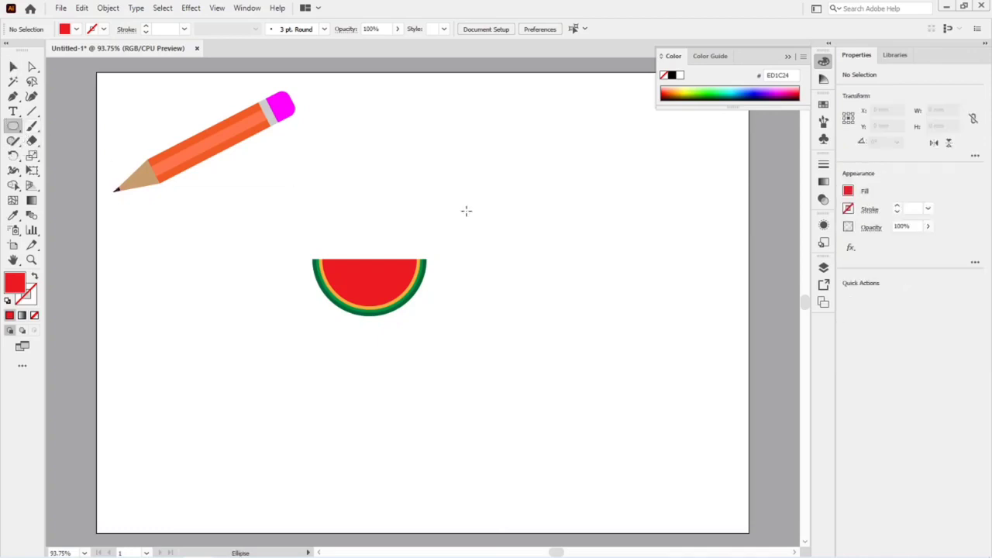
drag(565, 258, 569, 262)
scroll(558, 275, up, 5)
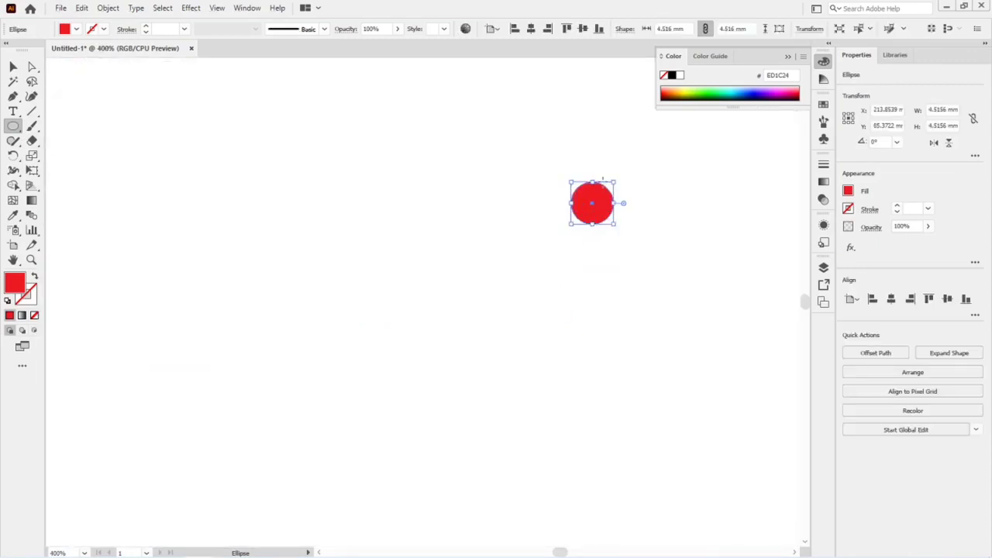
key(a)
click(649, 215)
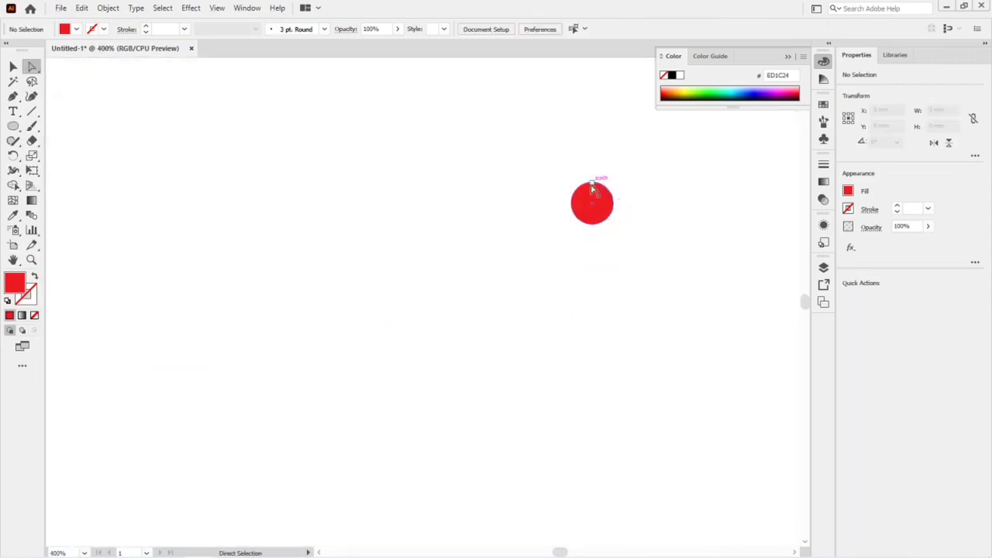
drag(591, 181, 593, 182)
click(631, 243)
click(599, 207)
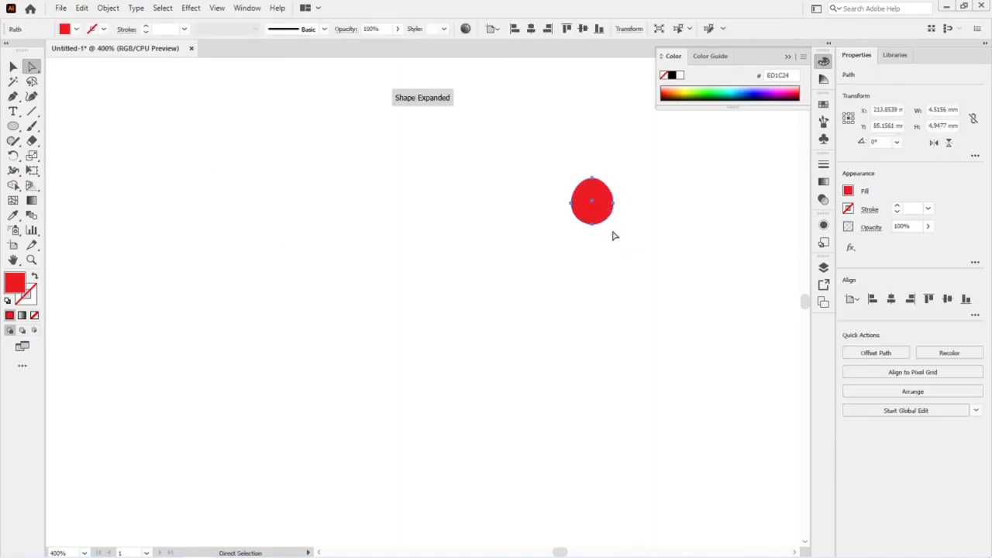
Step: Shrink the egg shape about its centre to about 2.3 by 2.6 mm and fill it with black
key(v)
drag(614, 225, 604, 214)
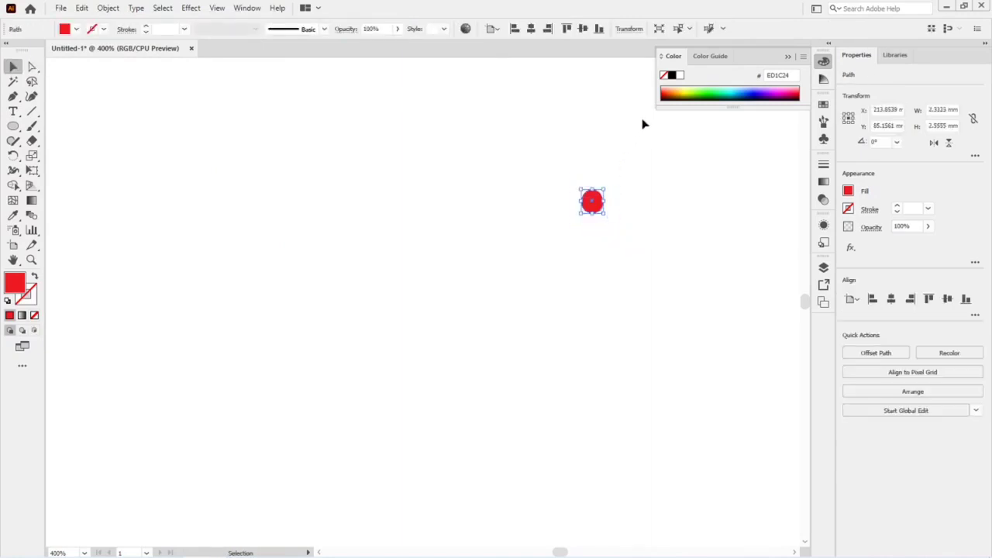
click(670, 74)
click(638, 259)
Step: Duplicate the black seed into a row of three with two staggered copies below, and group all five seeds
drag(602, 211, 651, 210)
key(ctrl+d)
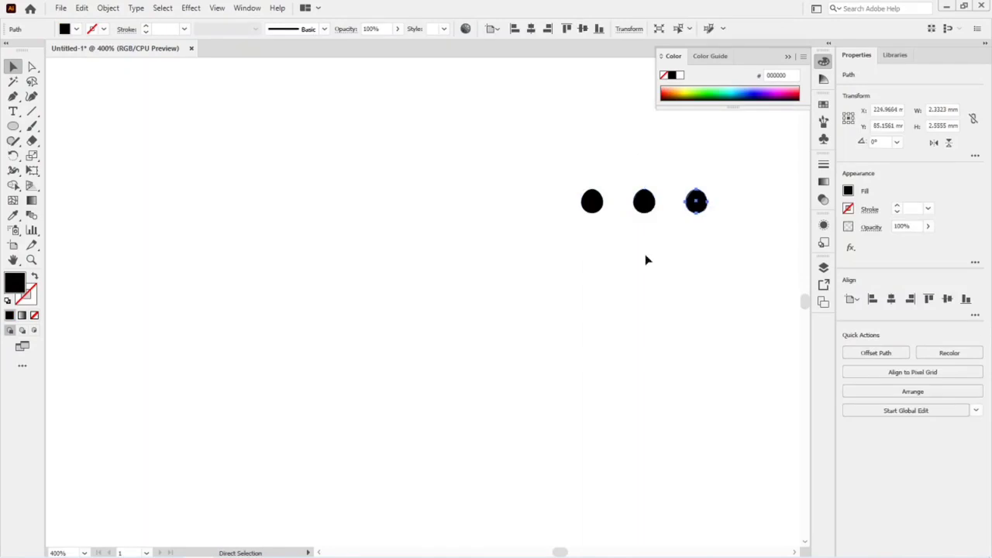
drag(573, 239, 678, 263)
drag(536, 153, 705, 284)
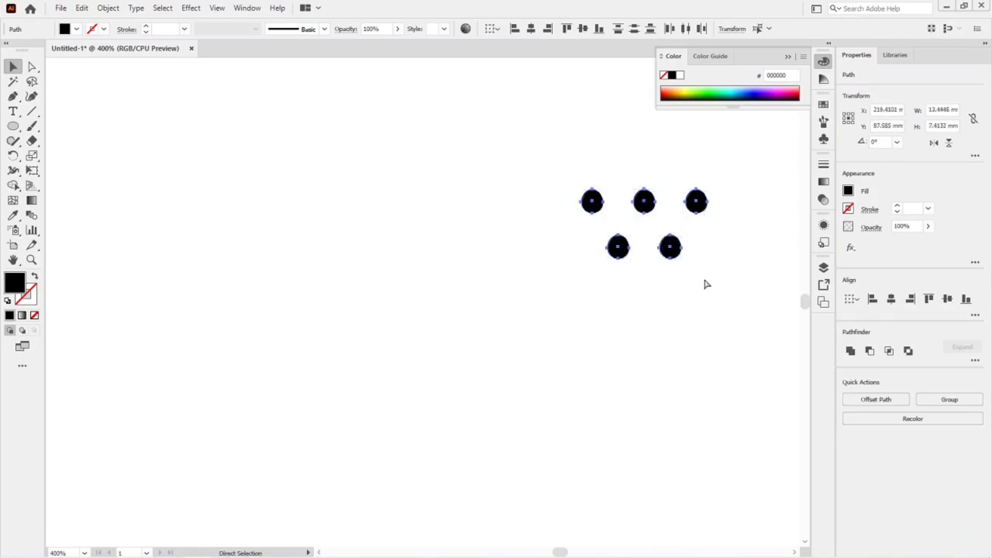
key(ctrl+g)
Step: Move the seed group onto the red flesh of the slice and enlarge it to about 23.8 by 13.1 mm
key(ctrl+minus)
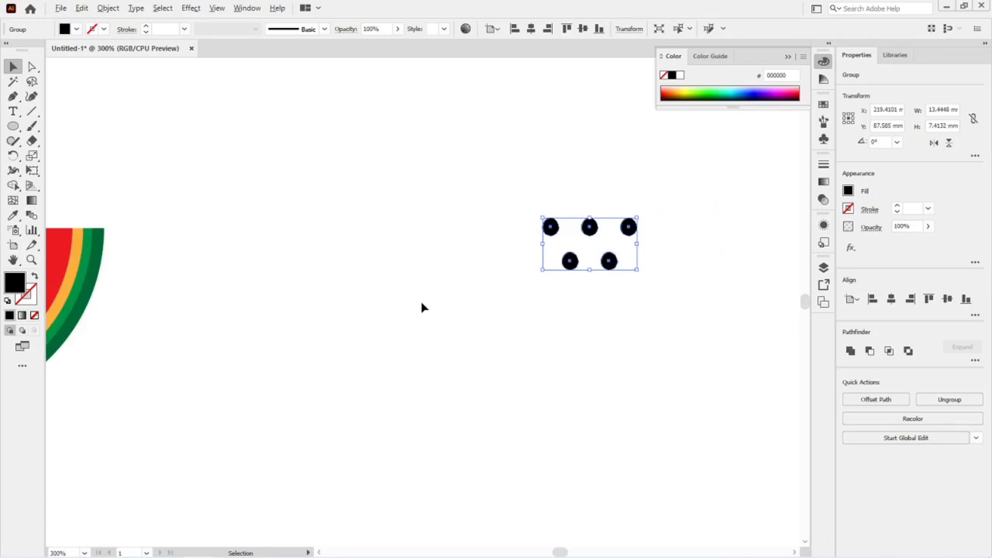
scroll(421, 308, down, 1)
scroll(465, 337, left, 3)
drag(693, 276, 292, 331)
click(334, 381)
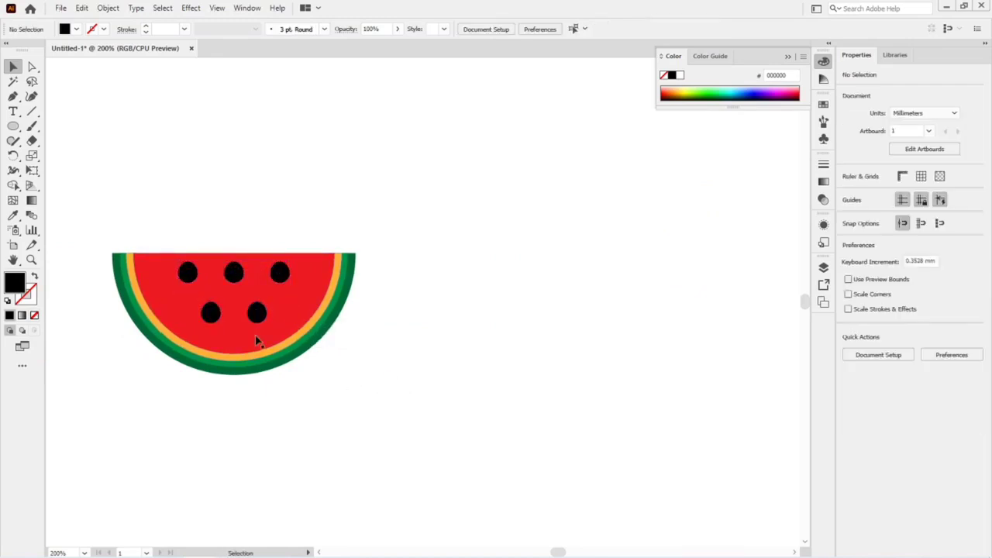
Step: Nudge the seed group slightly down within the watermelon slice
scroll(335, 287, down, 2)
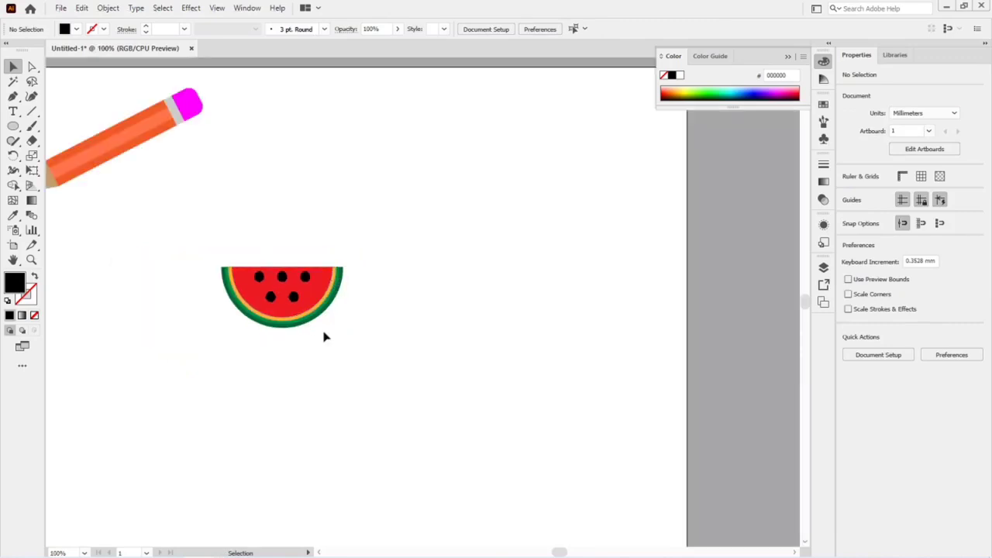
scroll(325, 337, down, 1)
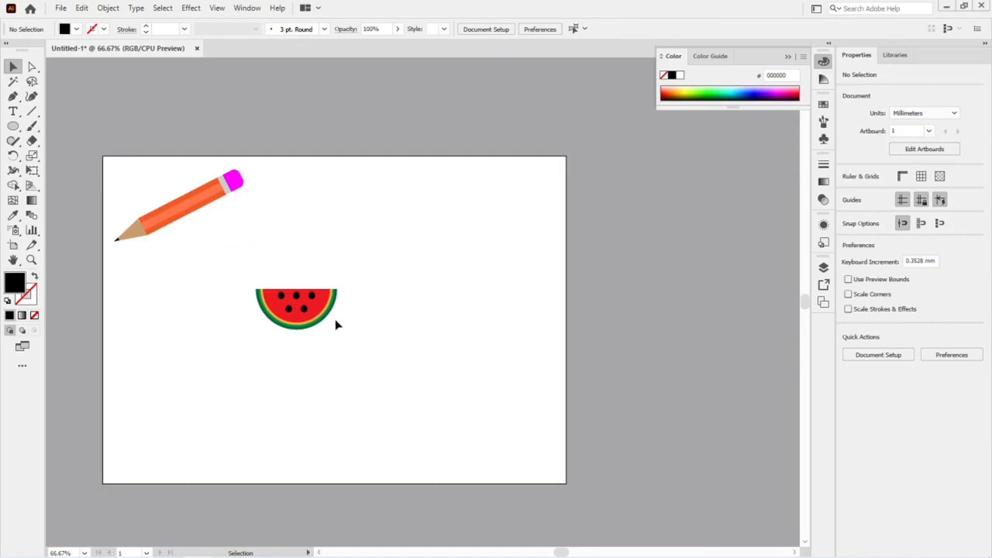
click(305, 311)
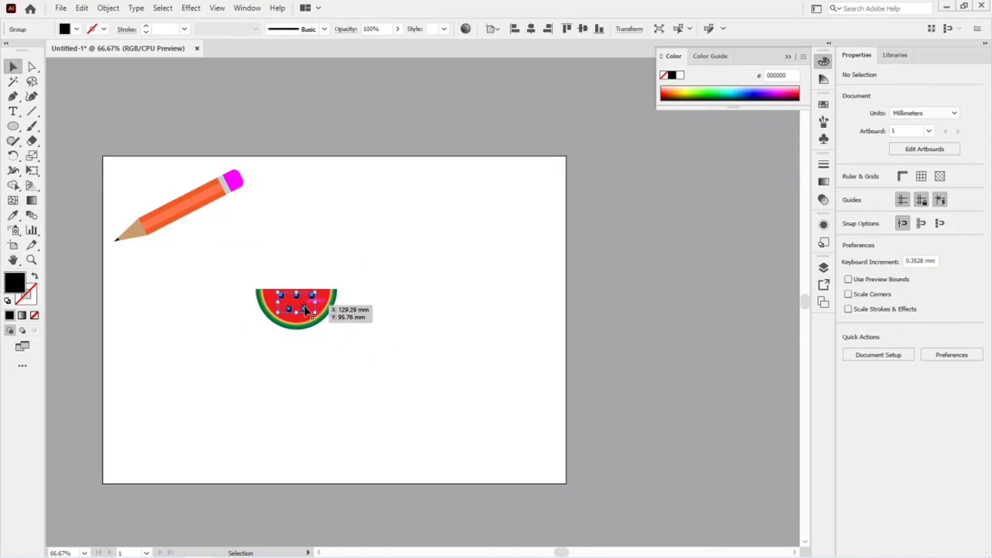
key(Down)
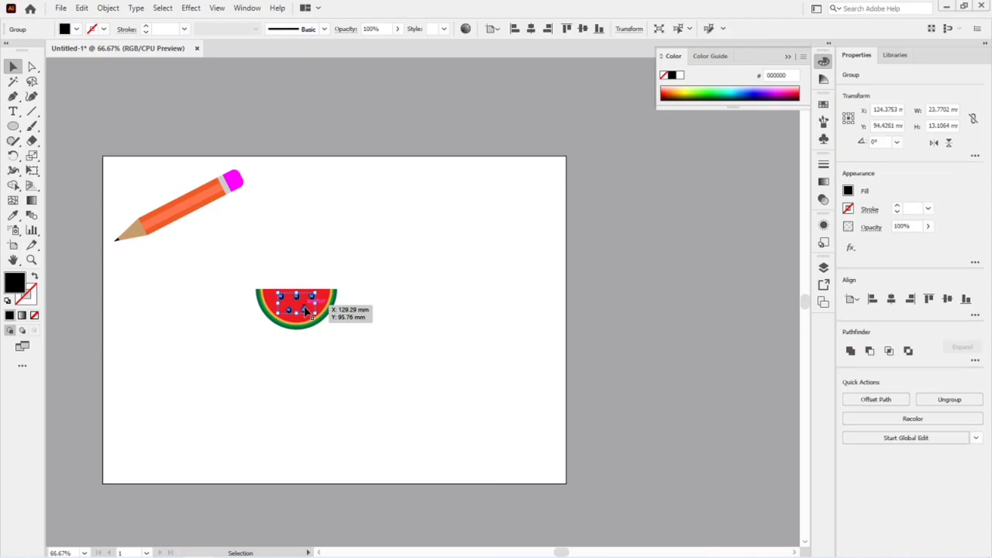
click(377, 356)
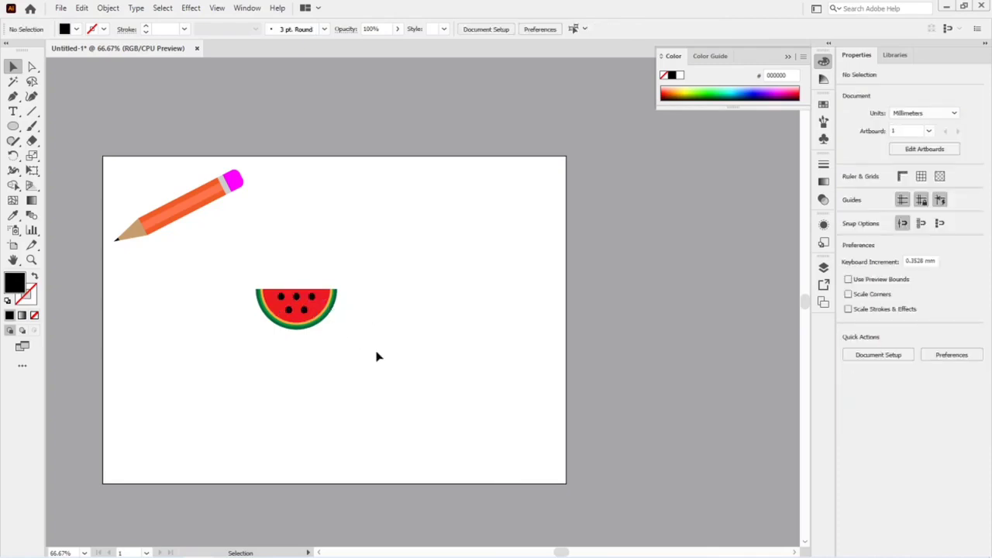
Step: Draw a black rectangle about 36.5 by 41.8 mm from the slice's vertical centre line, covering its right half
scroll(291, 332, up, 1)
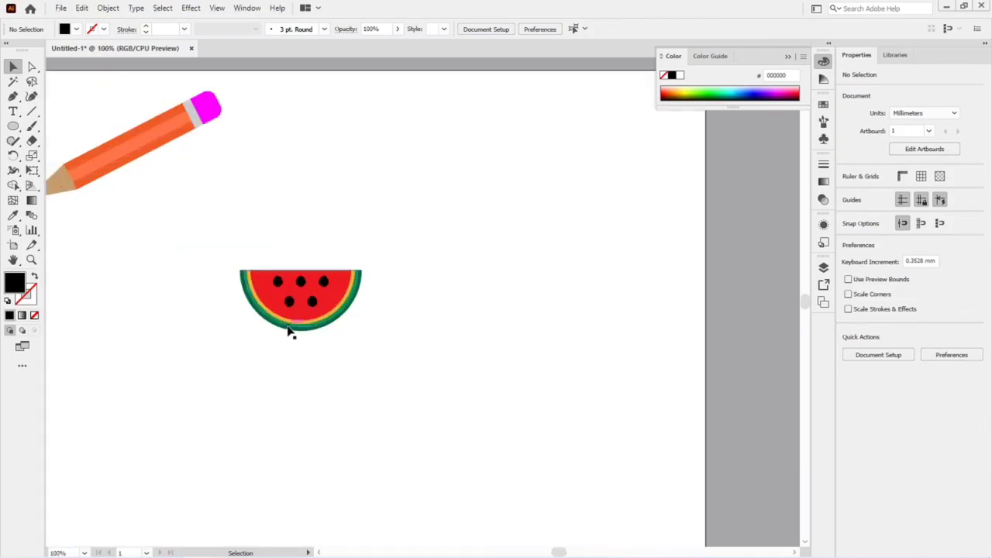
click(14, 128)
drag(14, 128, 70, 126)
drag(301, 251, 389, 351)
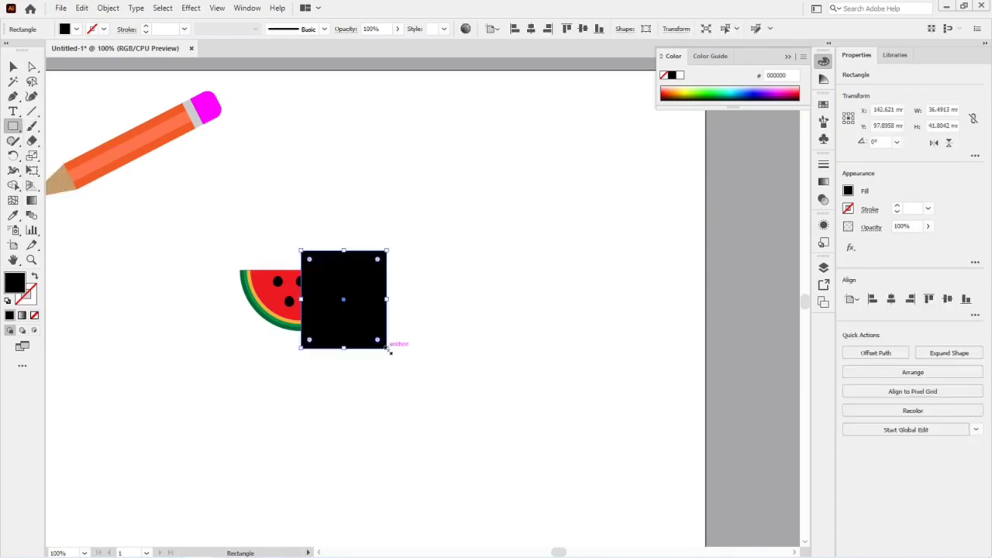
Step: Trim away the part of the black rectangle outside the slice with the Shape Builder, keeping a quarter-round piece over the right half
key(v)
drag(207, 230, 403, 347)
click(13, 185)
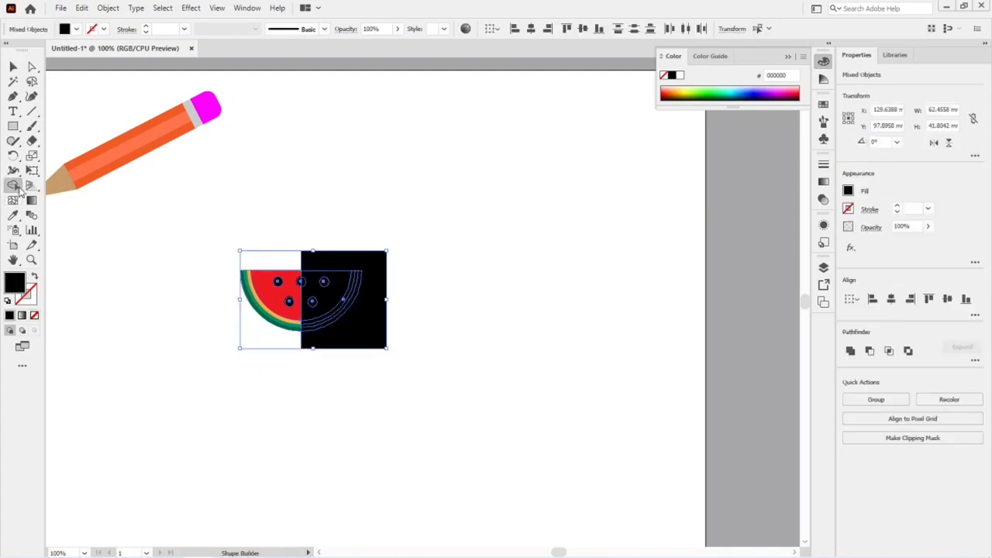
alt+click(371, 261)
key(v)
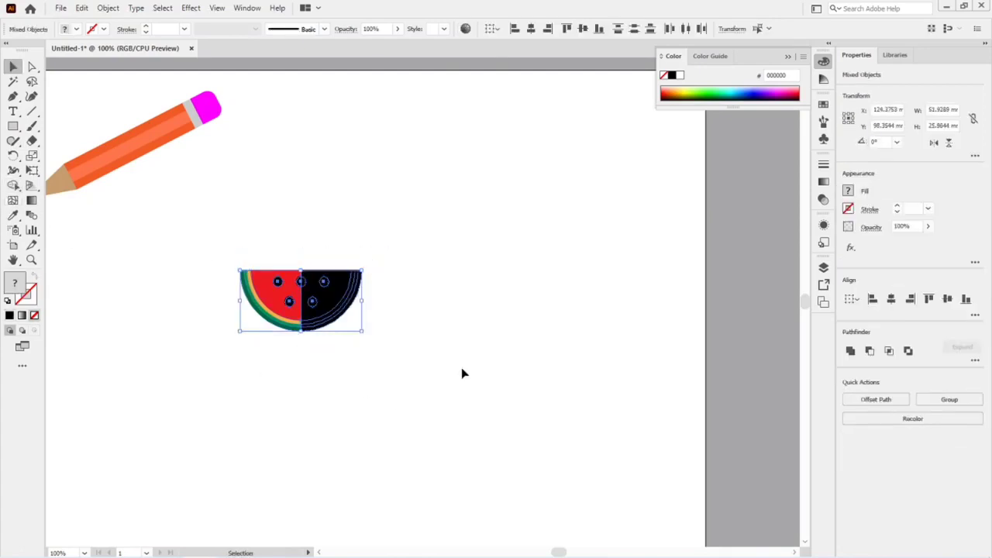
click(461, 367)
drag(351, 302, 411, 324)
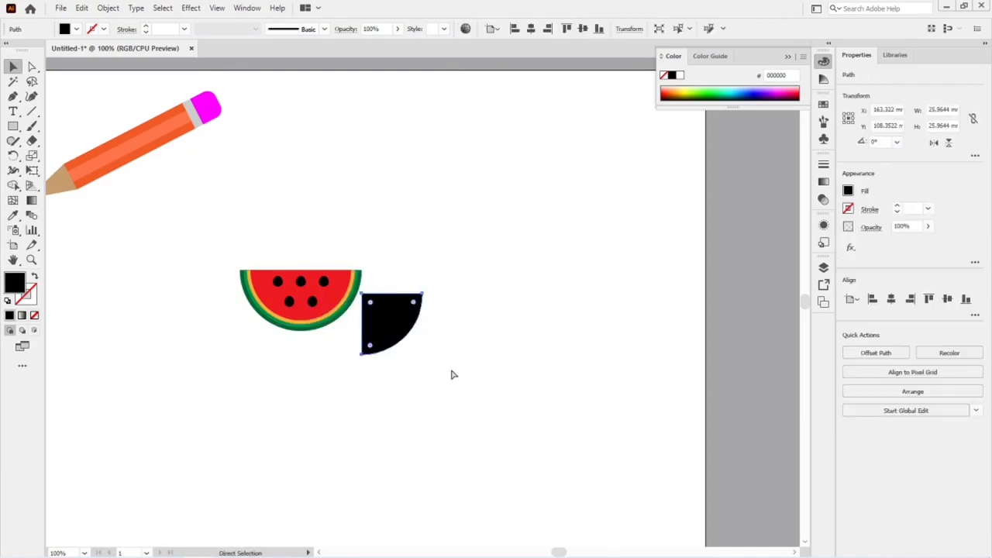
key(ctrl+z)
Step: Set the black quarter-round piece's opacity to 15% to shade the right half of the slice
click(374, 29)
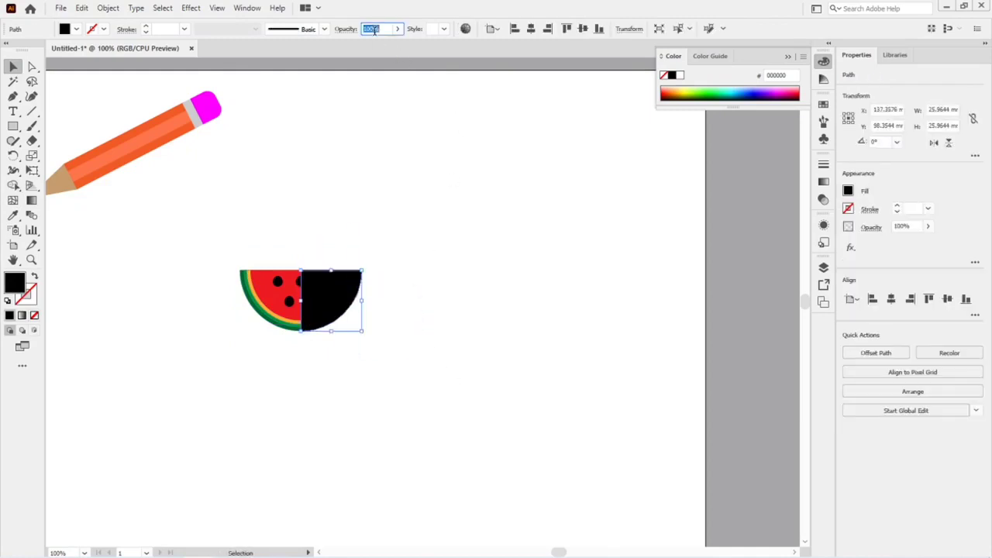
text(1)
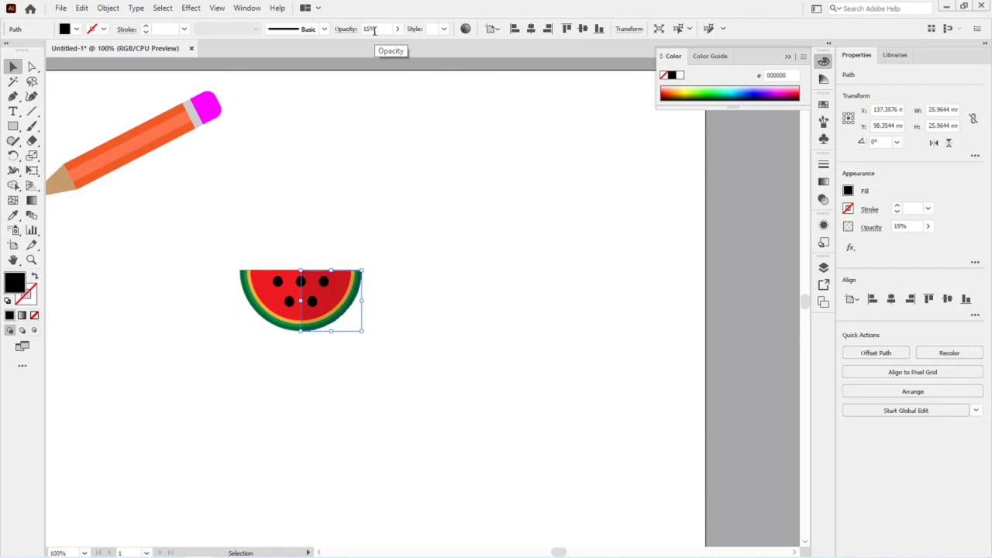
click(172, 289)
Step: Select all parts of the watermelon slice and move them up beside the pencil
key(a)
drag(190, 246, 394, 380)
key(v)
click(394, 380)
drag(337, 315, 375, 190)
click(490, 343)
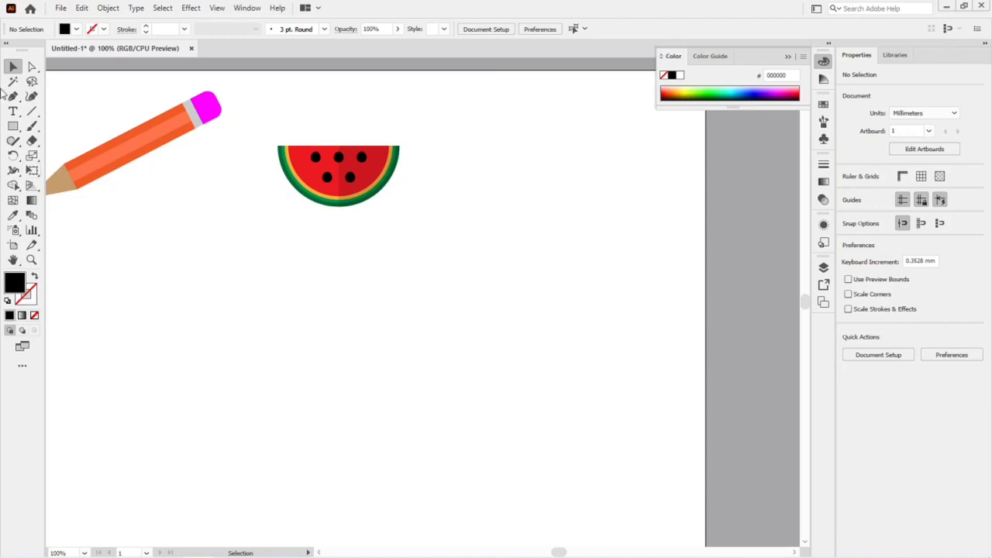
Step: Draw a black rounded rectangle about 50.5 by 88.1 mm below the watermelon and add a smaller centred copy about 42.1 by 73.3 mm
drag(12, 125, 70, 126)
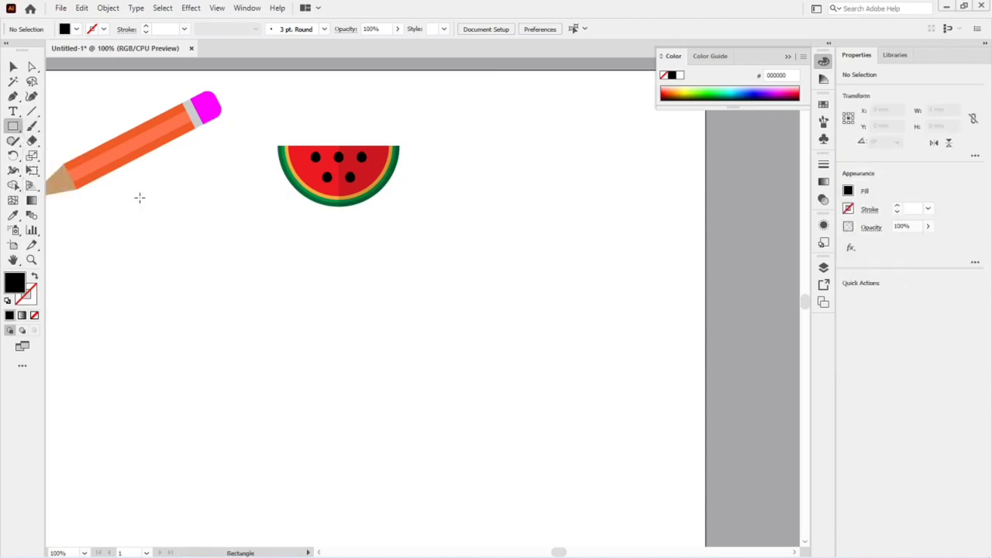
drag(457, 273, 574, 480)
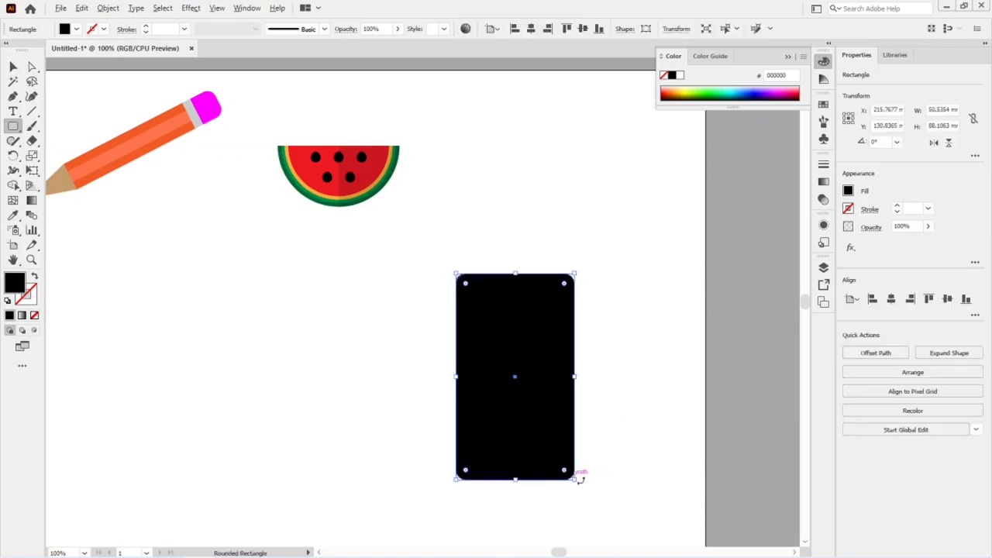
drag(573, 481, 565, 463)
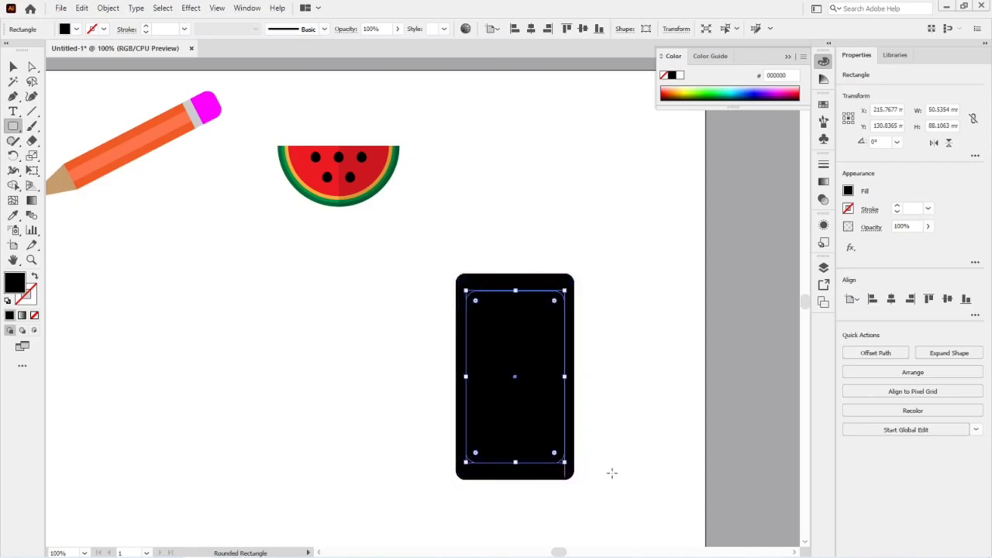
click(517, 292)
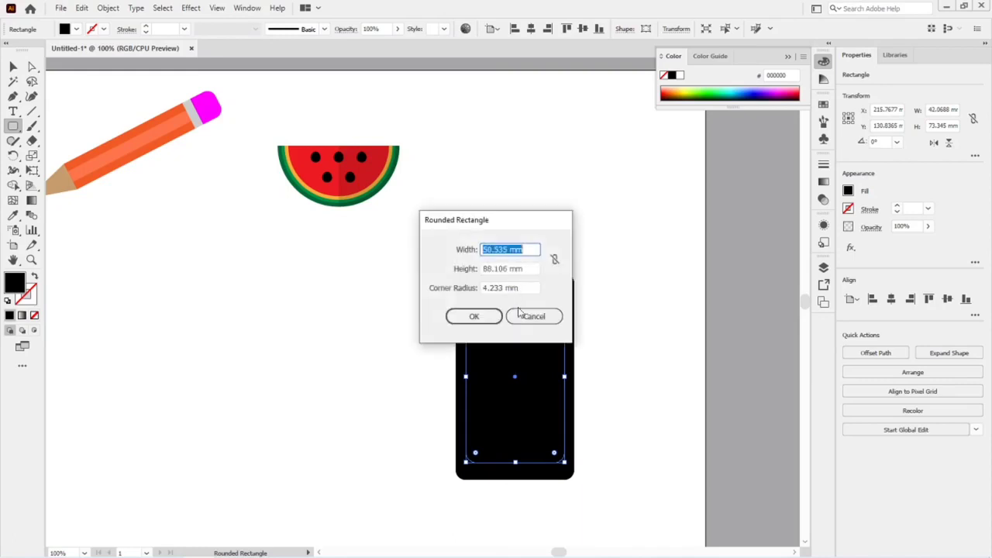
click(529, 316)
Step: Shorten the inner rounded rectangle by moving its top and bottom edges slightly inward
key(v)
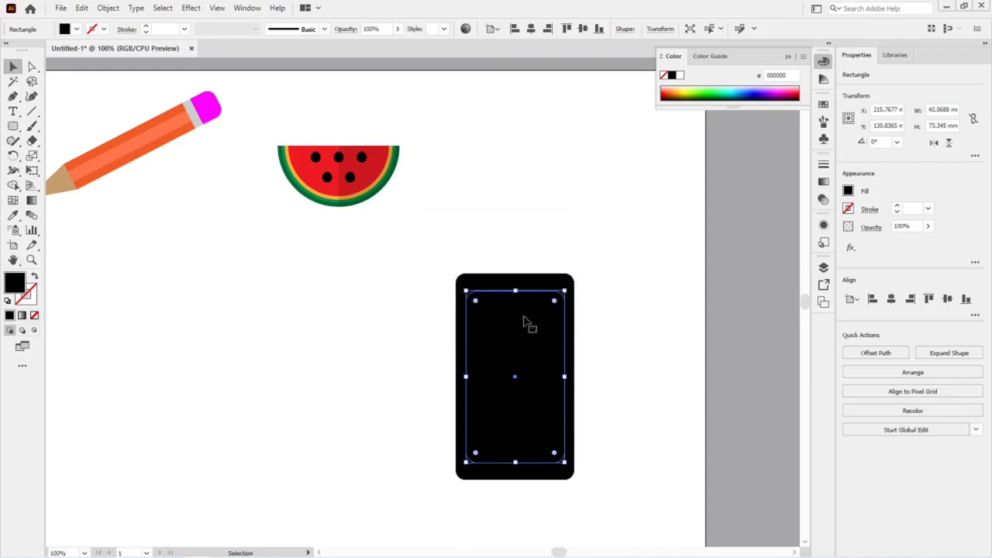
drag(515, 291, 515, 299)
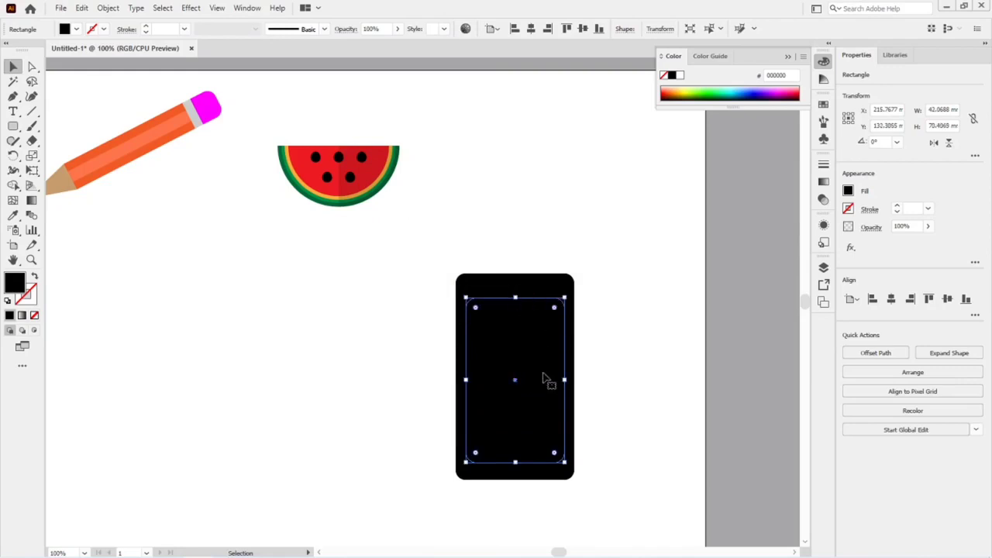
drag(516, 461, 516, 457)
click(600, 456)
Step: Fill the inner rounded rectangle with white FFFFFF as the phone's screen
click(491, 366)
drag(425, 282, 541, 409)
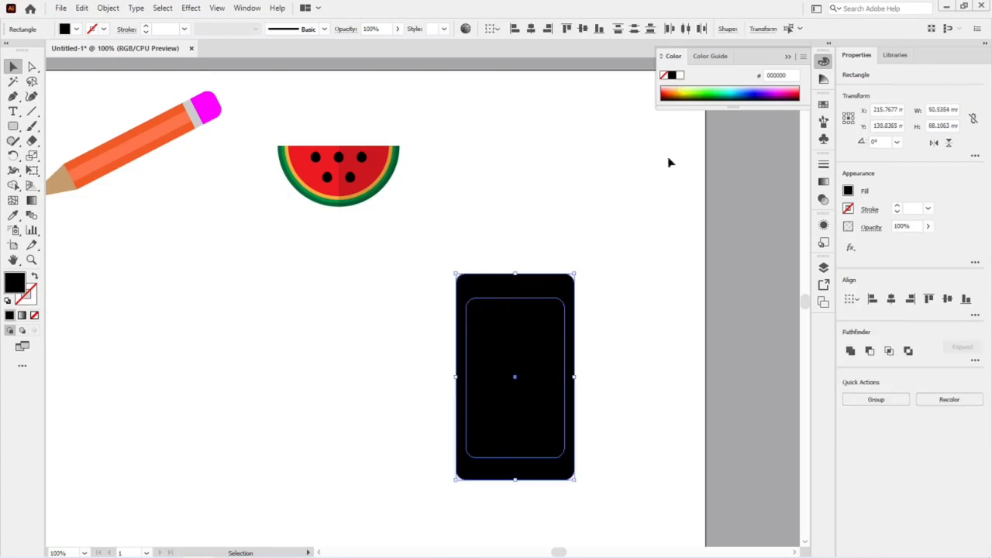
click(440, 371)
click(511, 350)
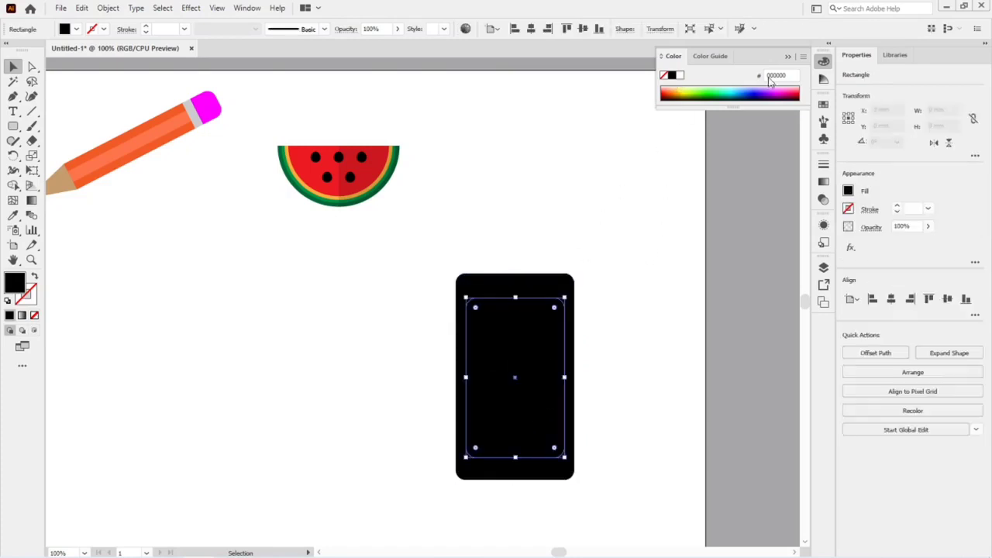
click(679, 76)
click(626, 267)
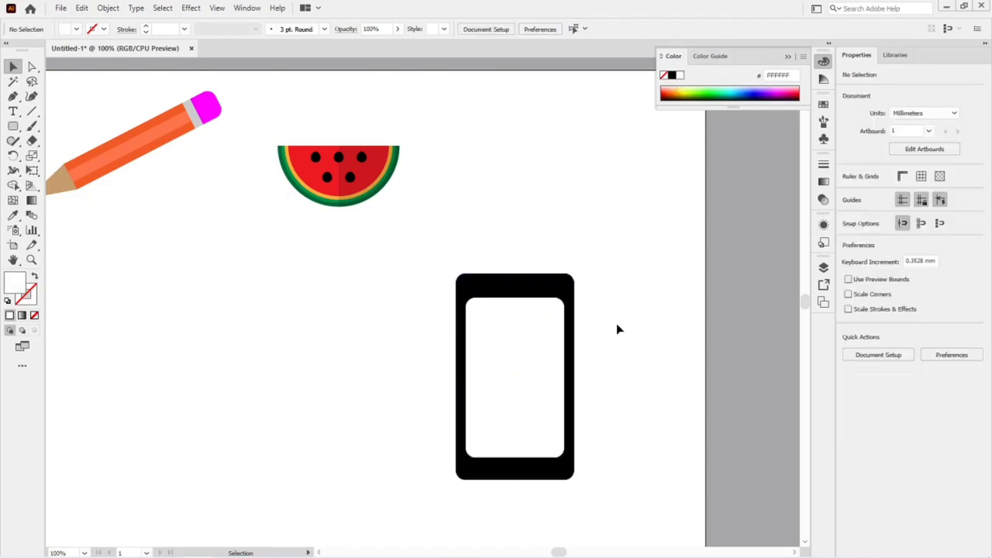
Step: Reduce the corner radius of the white screen rectangle until its corners are square
click(547, 381)
drag(555, 309, 583, 312)
click(574, 393)
click(538, 433)
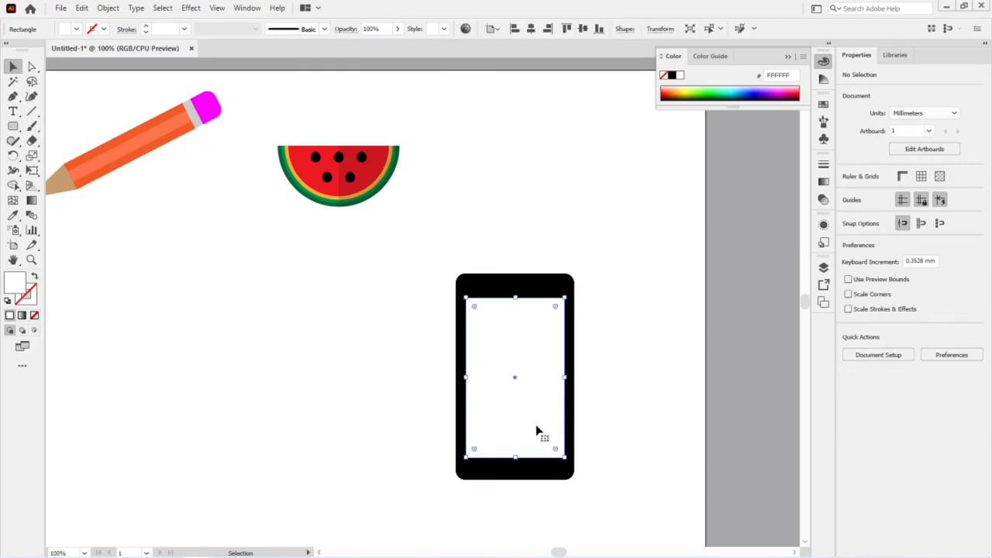
Step: Lengthen the black phone body slightly by extending its lower edge downwards
click(524, 481)
drag(516, 480, 515, 487)
click(627, 480)
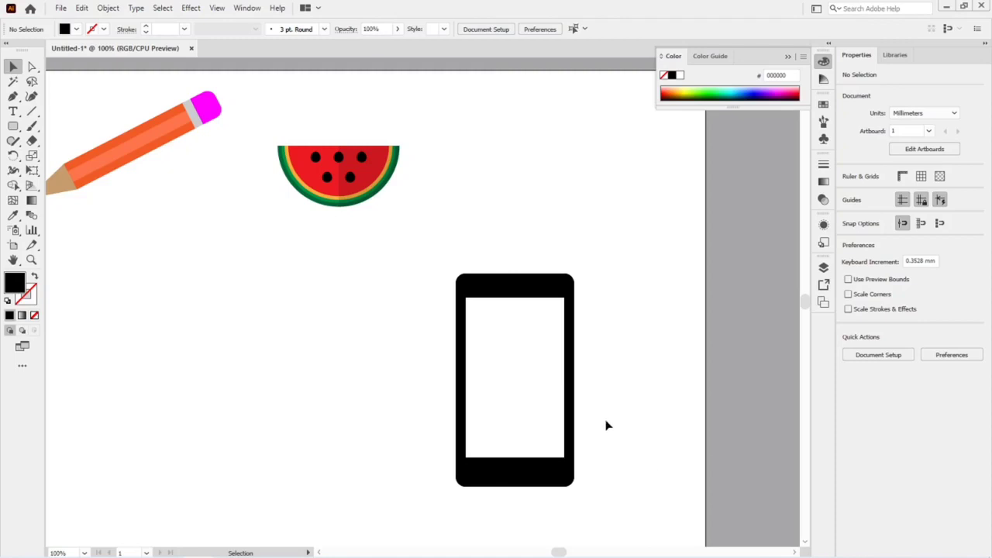
Step: Draw a slim rounded bar about 22.8 by 2.6 mm, fill it white FFFFFF and centre it in the phone's upper bezel
click(13, 125)
drag(218, 321, 272, 326)
key(v)
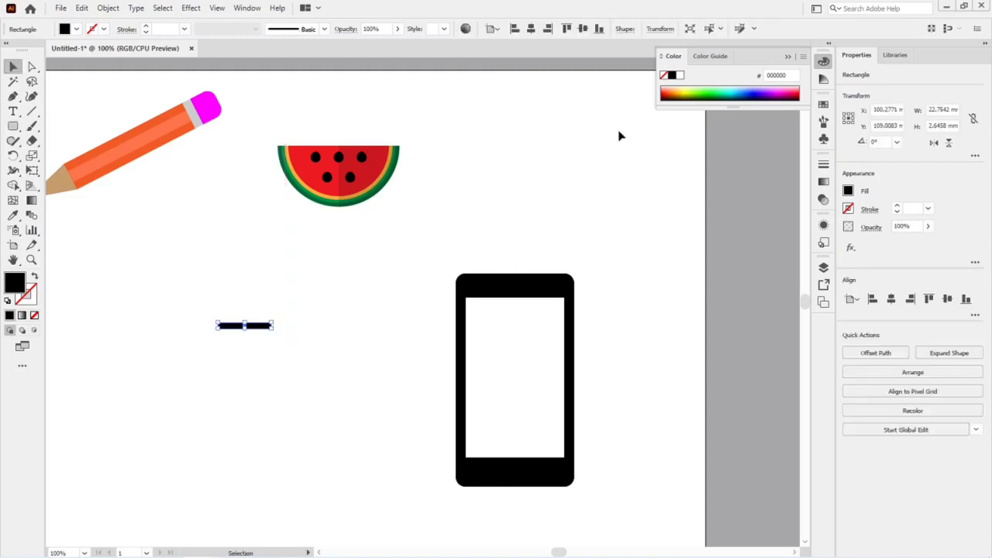
click(679, 77)
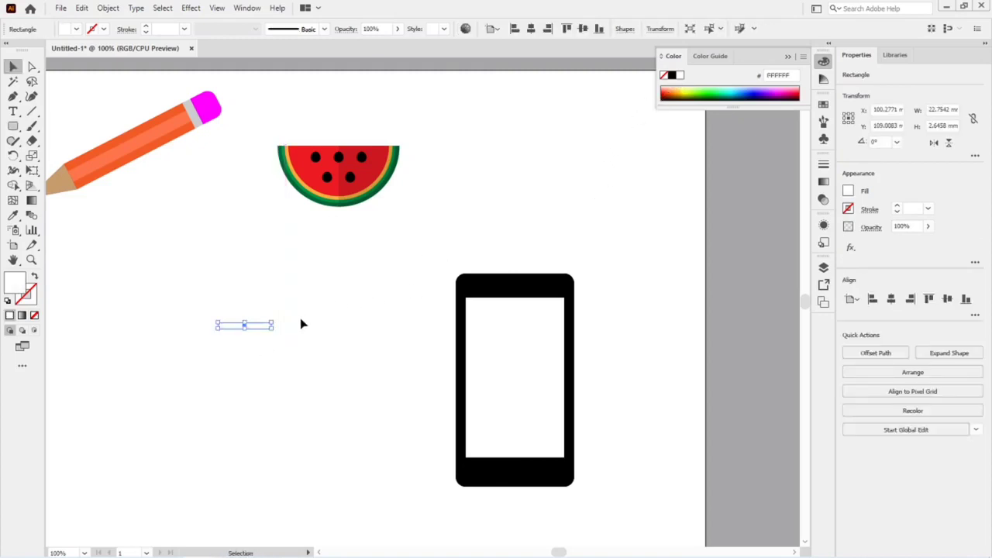
drag(257, 328, 526, 286)
Step: Fill the speaker bar with light grey CCCCCC and narrow it about its centre to about 20.1 mm
click(850, 192)
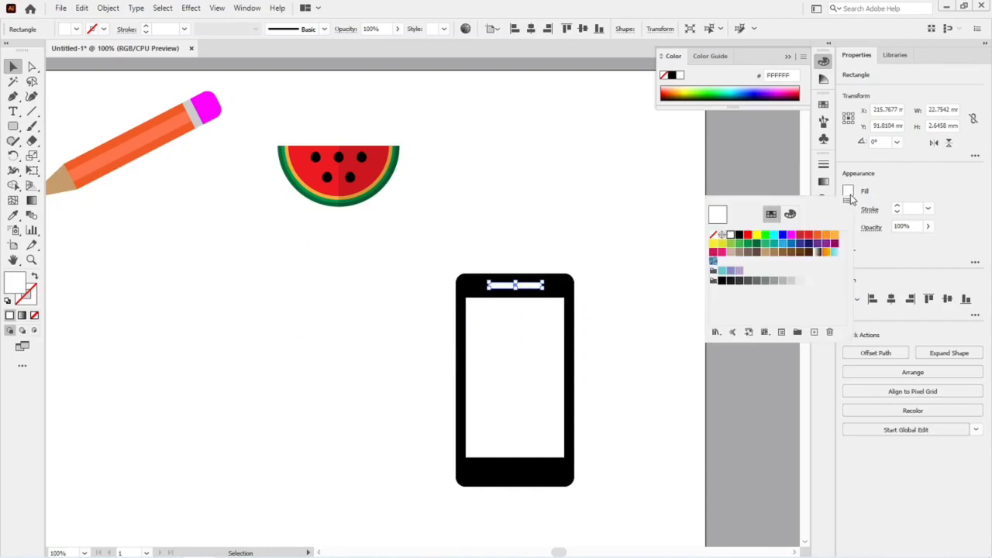
click(791, 280)
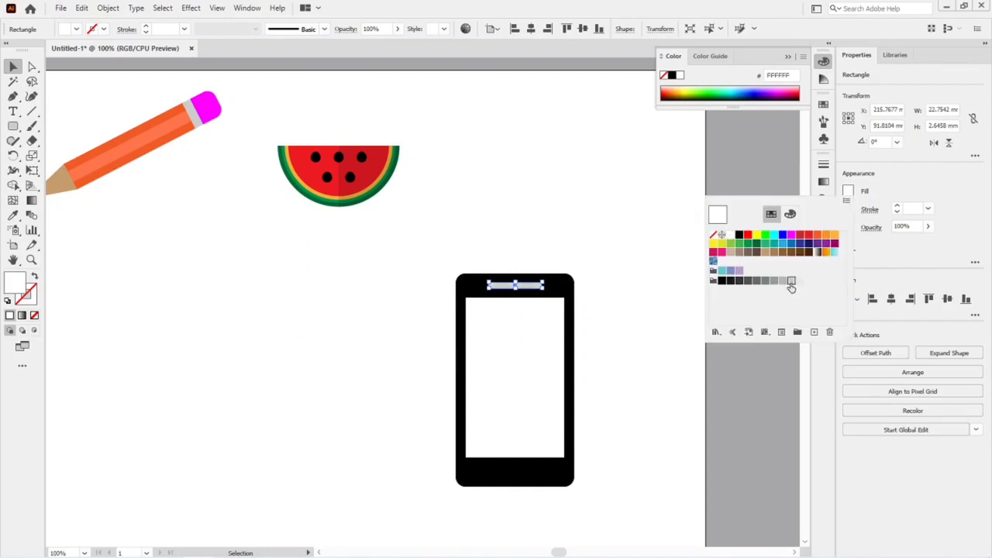
click(673, 392)
click(667, 394)
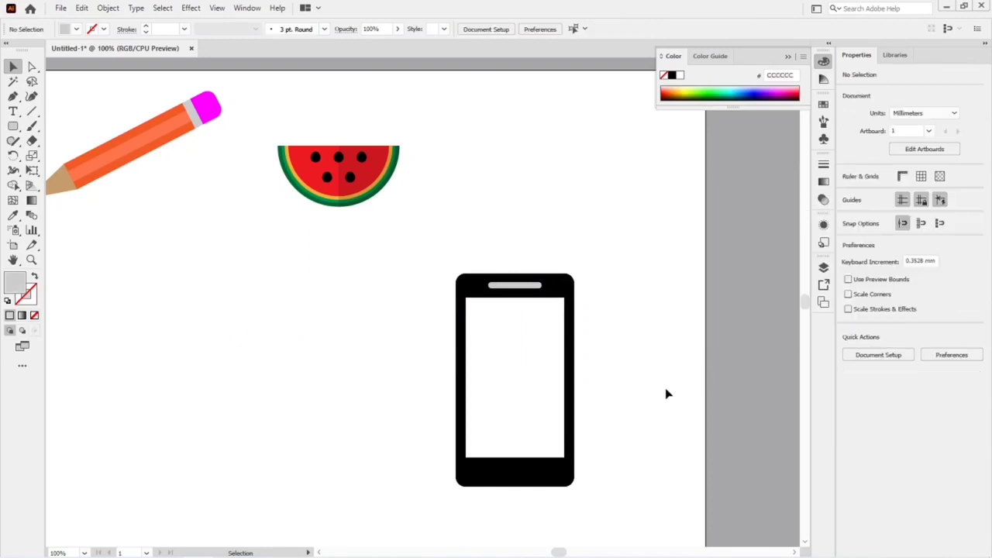
click(520, 293)
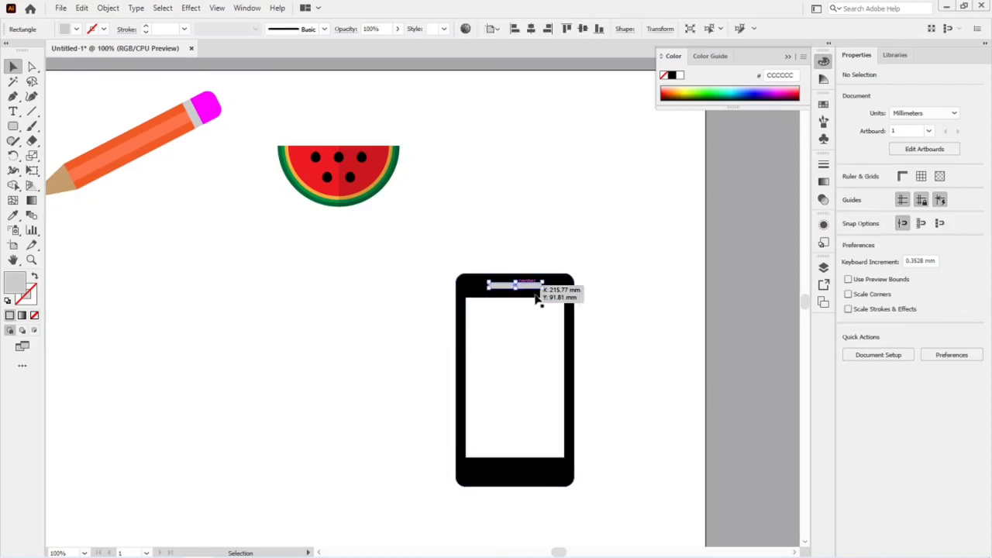
drag(542, 290, 541, 289)
click(616, 434)
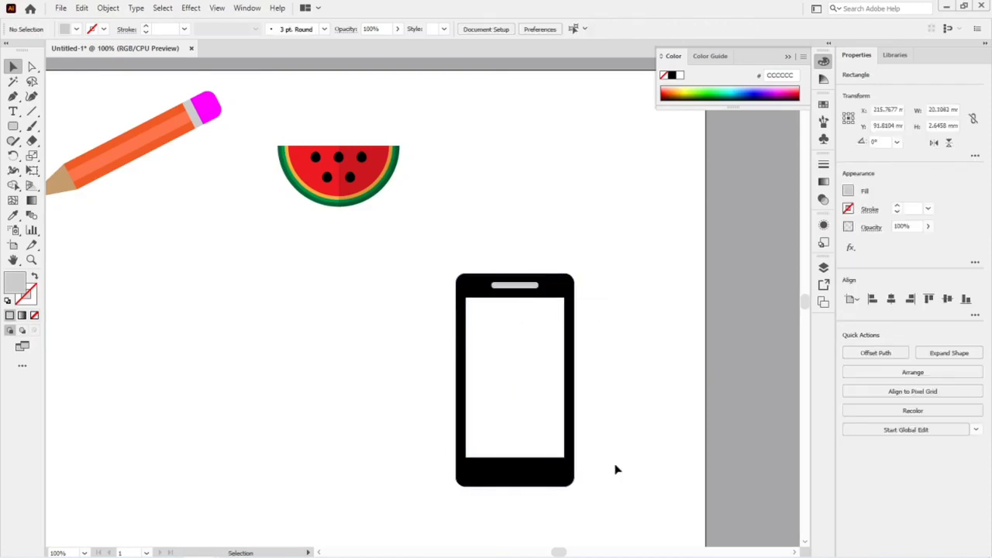
Step: Draw a light grey circle in the centre of the phone's lower bezel as a home button and scale it to about 11.4 mm
click(12, 125)
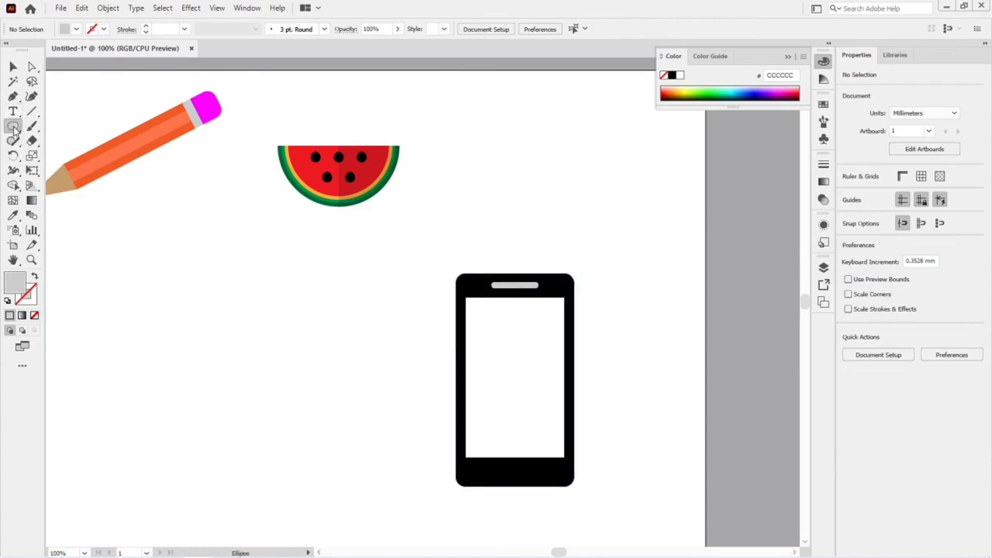
drag(207, 339, 527, 488)
key(v)
key(ctrl+equal)
key(ctrl+equal)
key(ctrl+equal)
drag(494, 406, 492, 414)
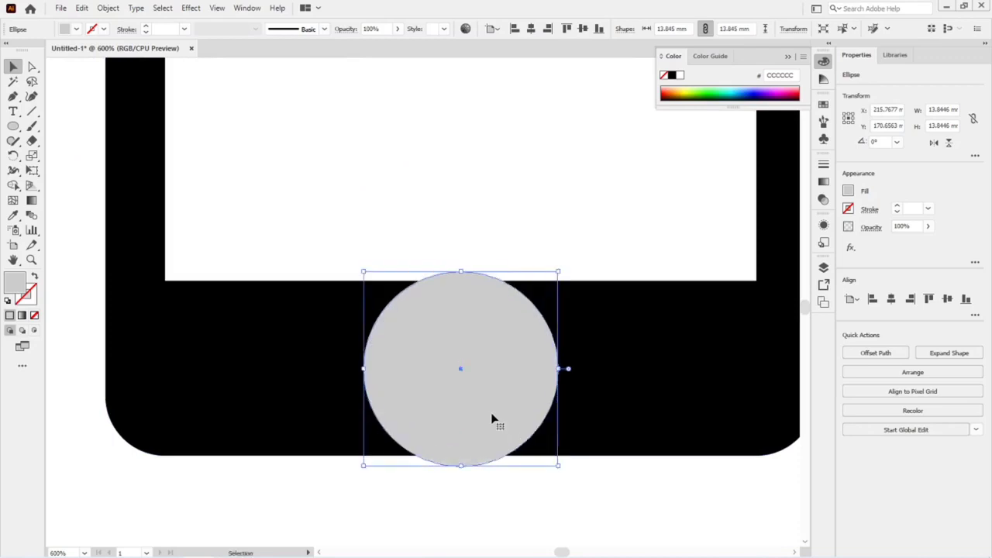
drag(557, 467, 542, 469)
click(536, 461)
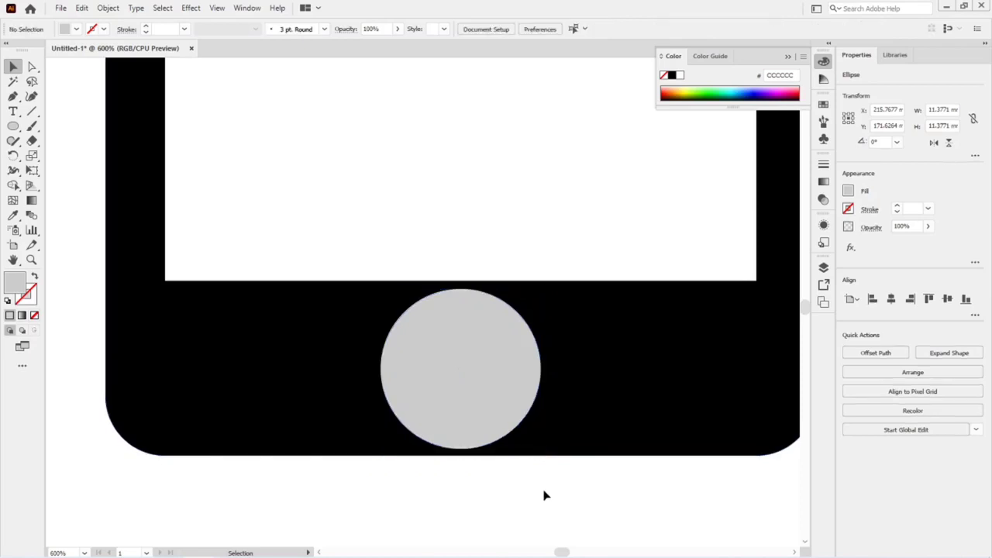
click(486, 412)
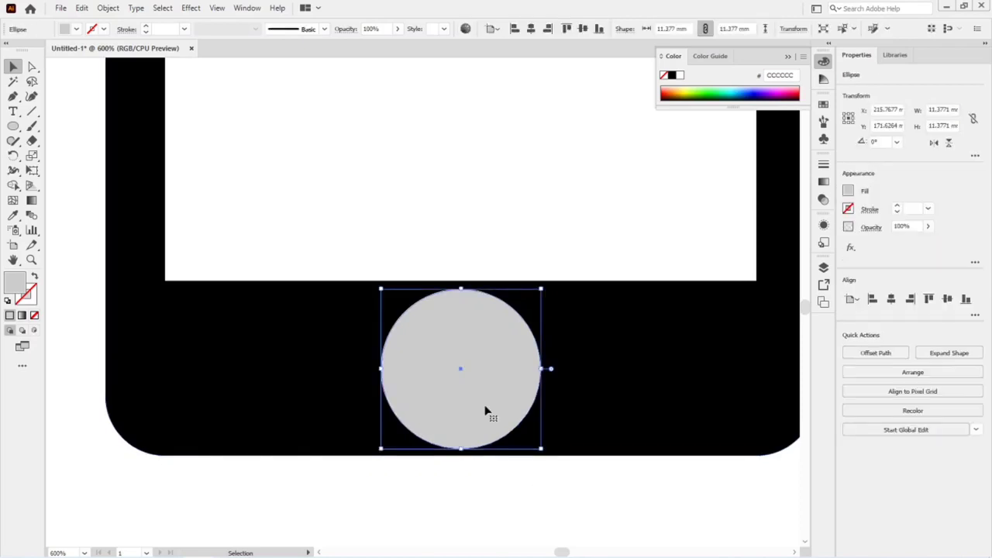
key(a)
key(Down)
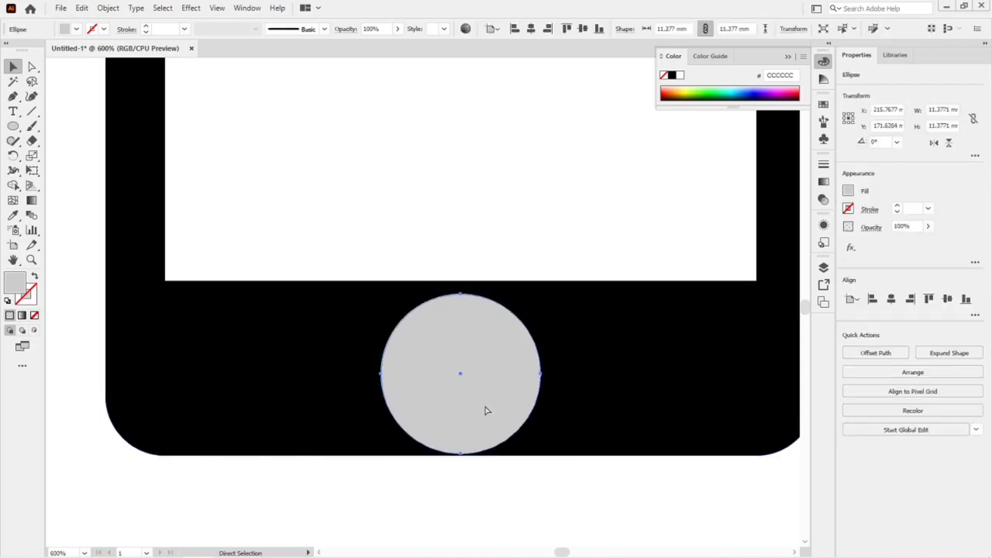
key(v)
click(597, 504)
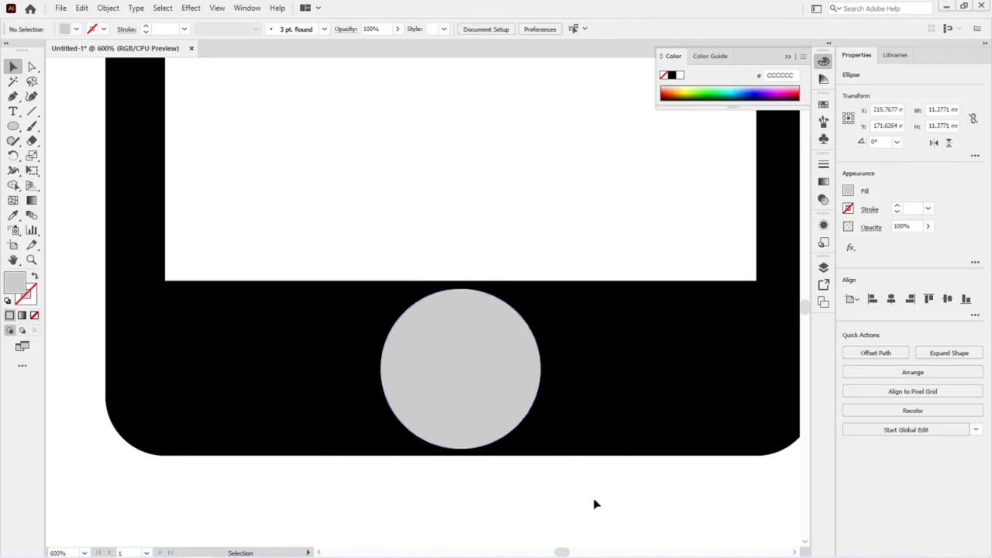
Step: Scale the home button circle down slightly about its centre, keeping it round
scroll(574, 479, down, 4)
drag(402, 131, 756, 539)
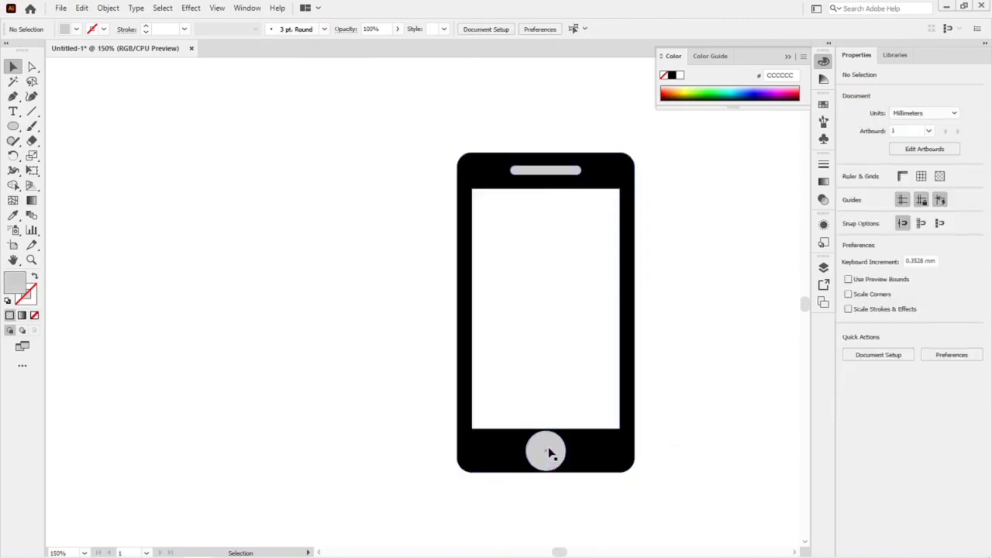
scroll(551, 479, up, 3)
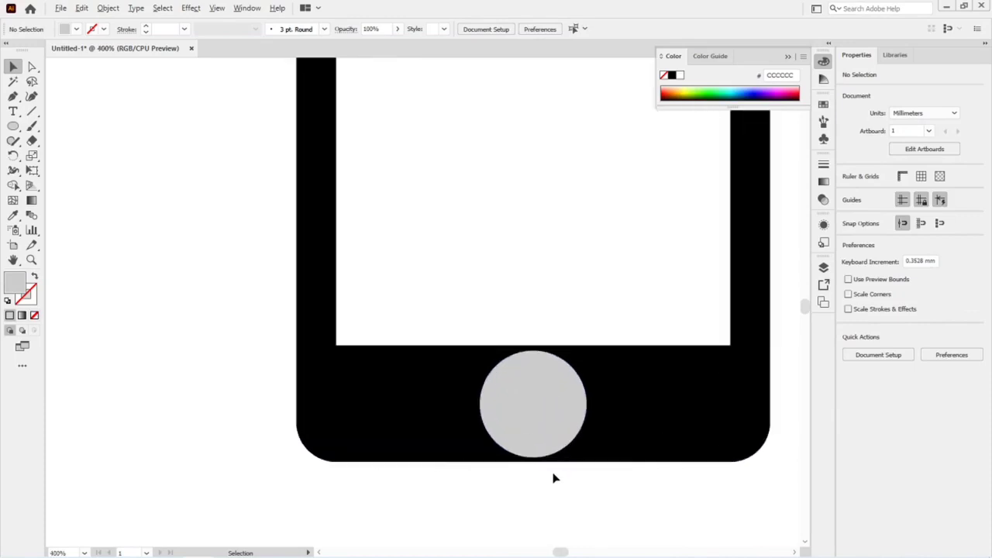
click(533, 427)
drag(587, 458, 585, 457)
click(591, 324)
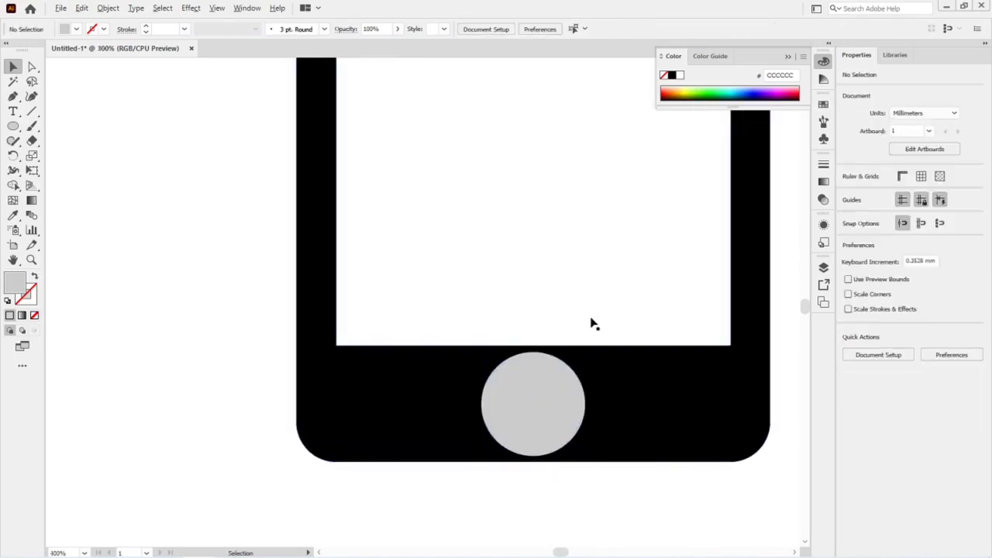
Step: Draw a rectangle about 35.2 by 20.9 mm centred in the upper part of the phone screen and fill it with yellow FFC000
scroll(591, 323, down, 4)
drag(681, 312, 641, 356)
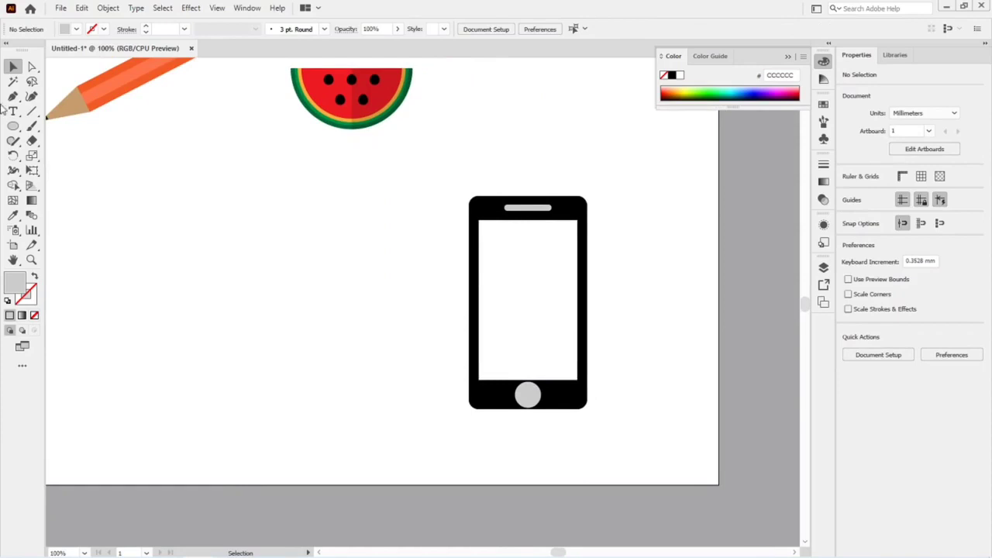
click(13, 126)
click(75, 127)
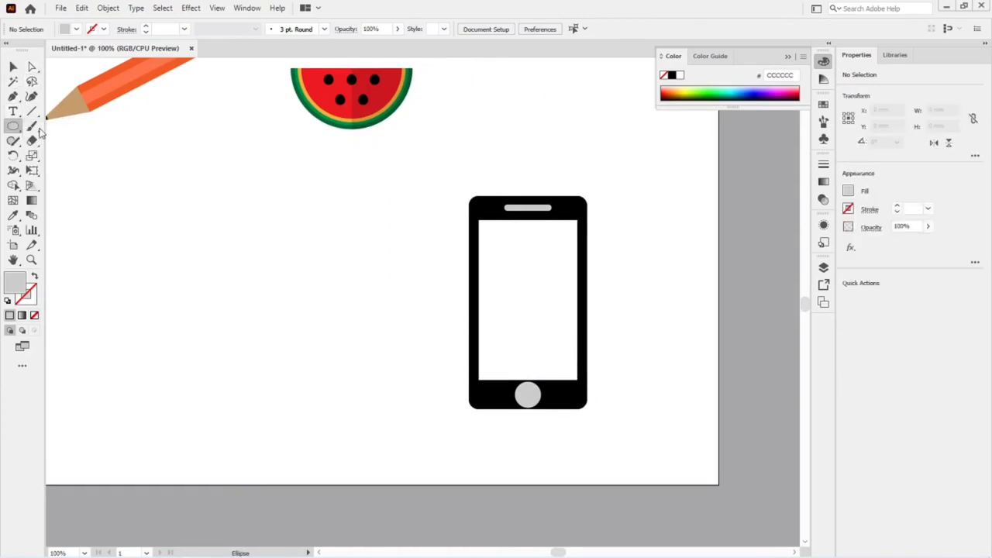
drag(189, 257, 544, 281)
key(v)
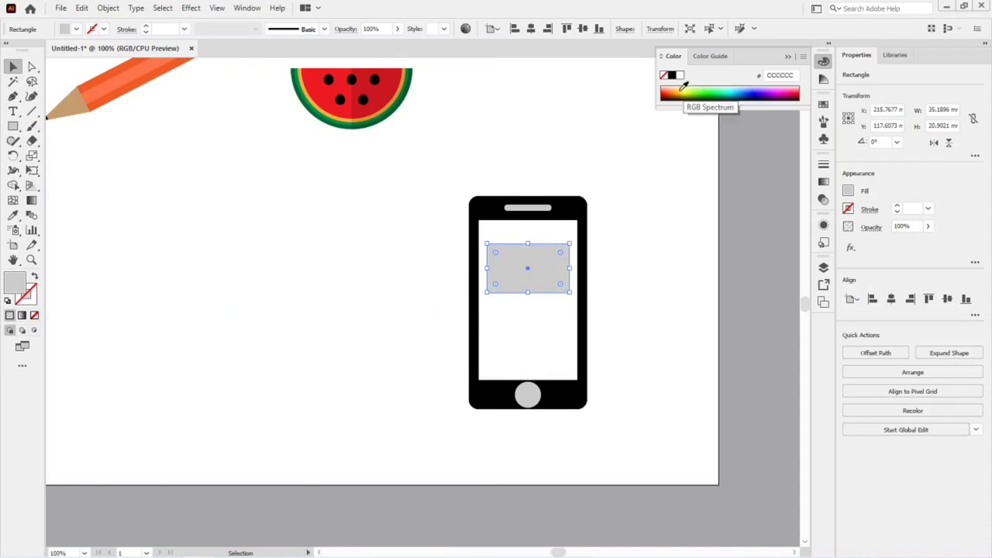
click(681, 91)
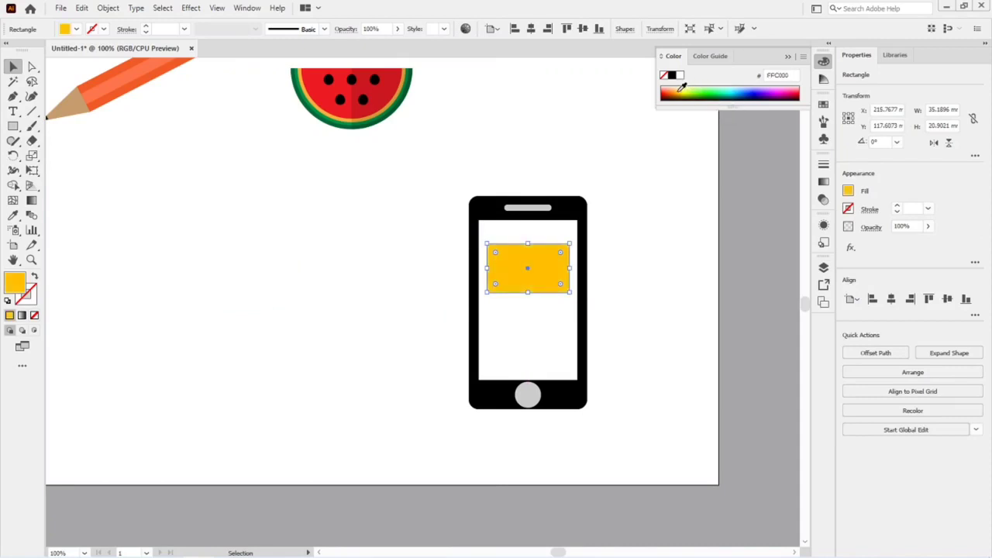
click(660, 257)
Step: Add two bars about 35.2 by 7.7 mm below the yellow rectangle, the upper filled blue 3FBEFF and the lower purple 7D00FF
drag(542, 293, 540, 350)
click(532, 316)
click(739, 90)
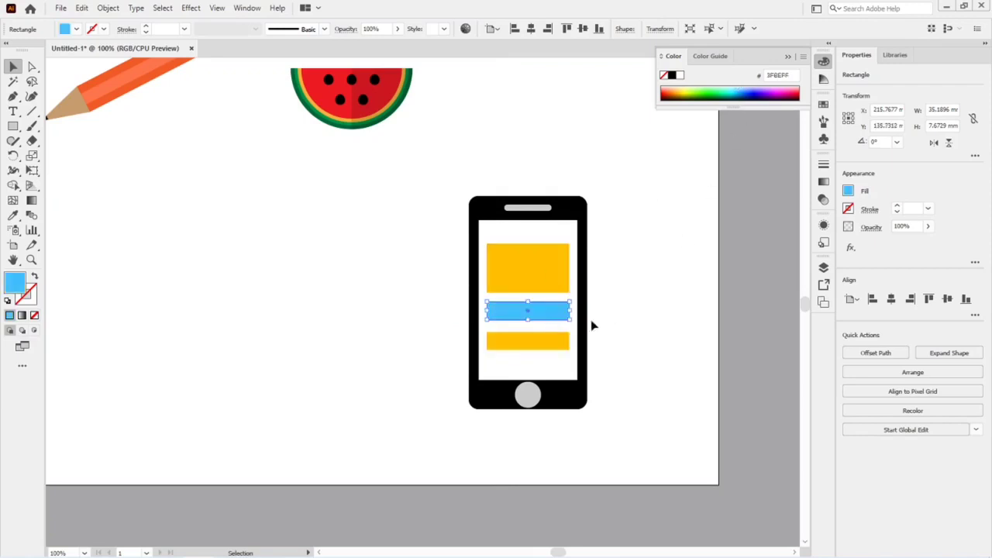
click(561, 338)
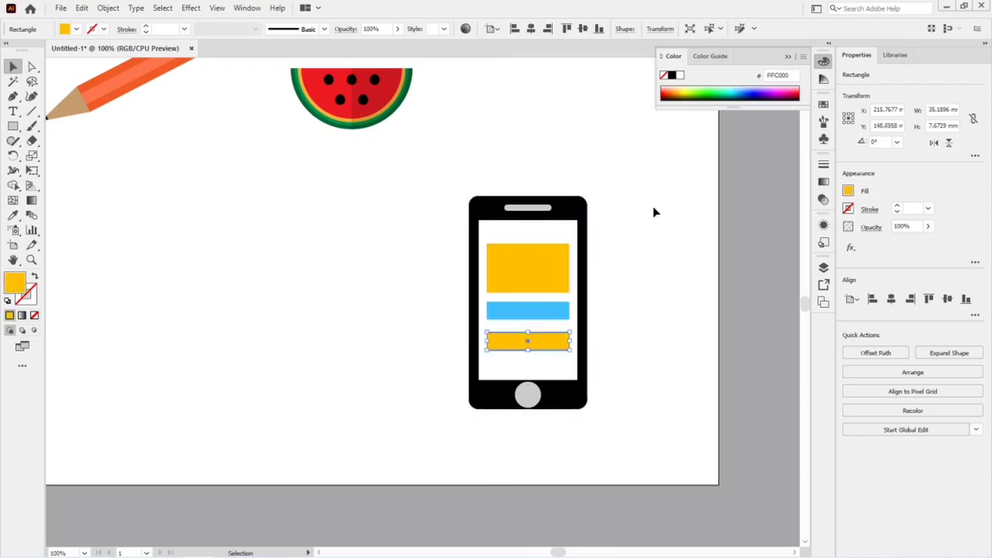
click(766, 90)
click(602, 317)
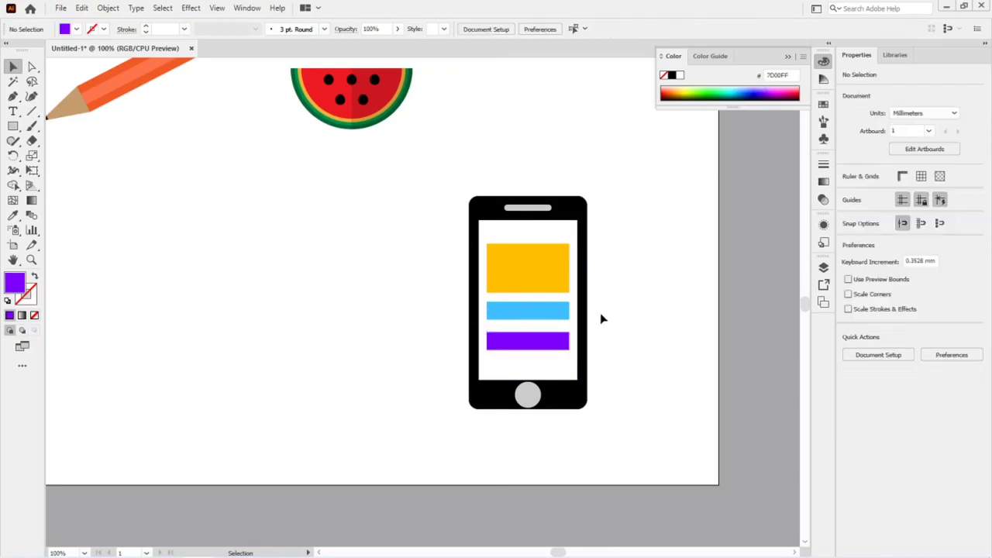
Step: Set the opacity of the yellow, blue and purple rectangles on the phone screen to 70%
click(554, 277)
shift+click(552, 312)
shift+click(540, 342)
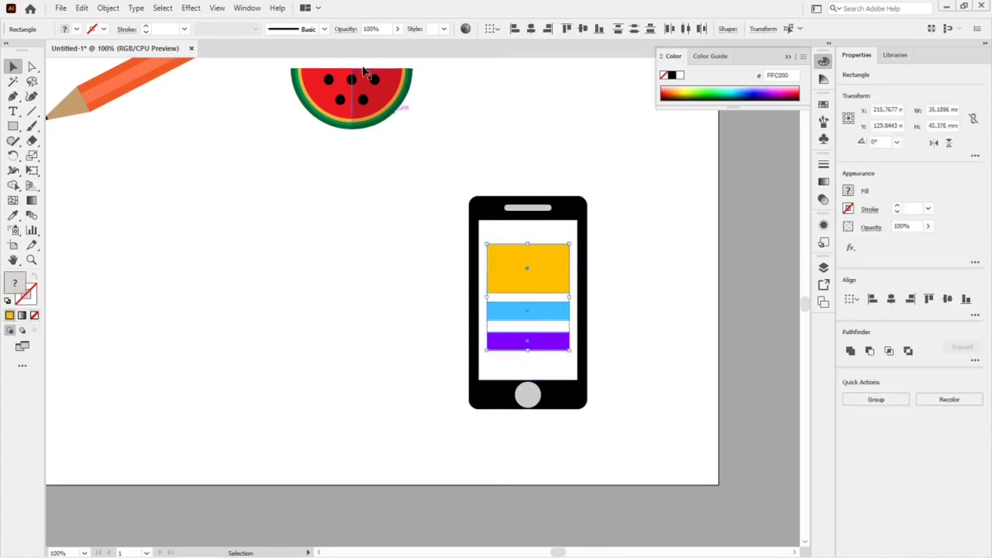
click(372, 28)
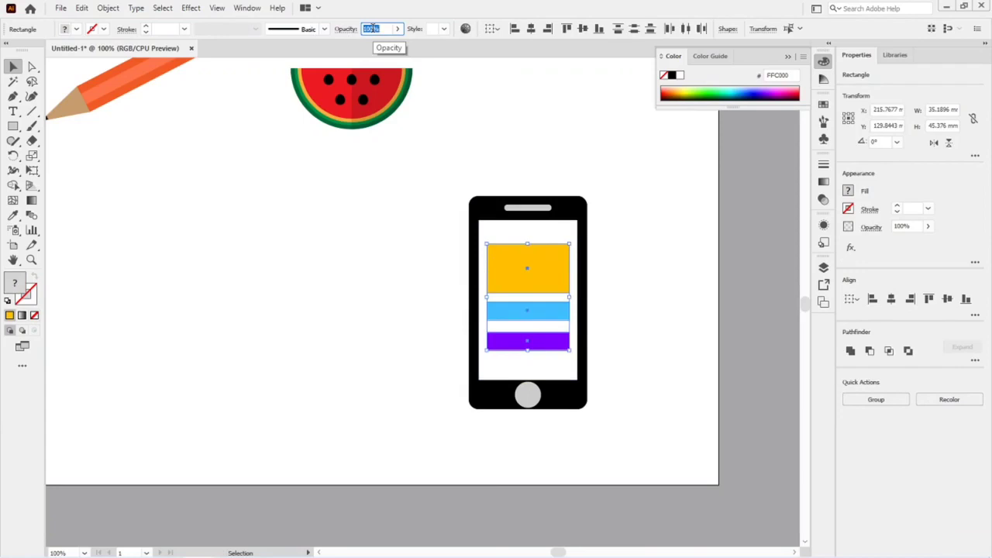
text(70)
key(Return)
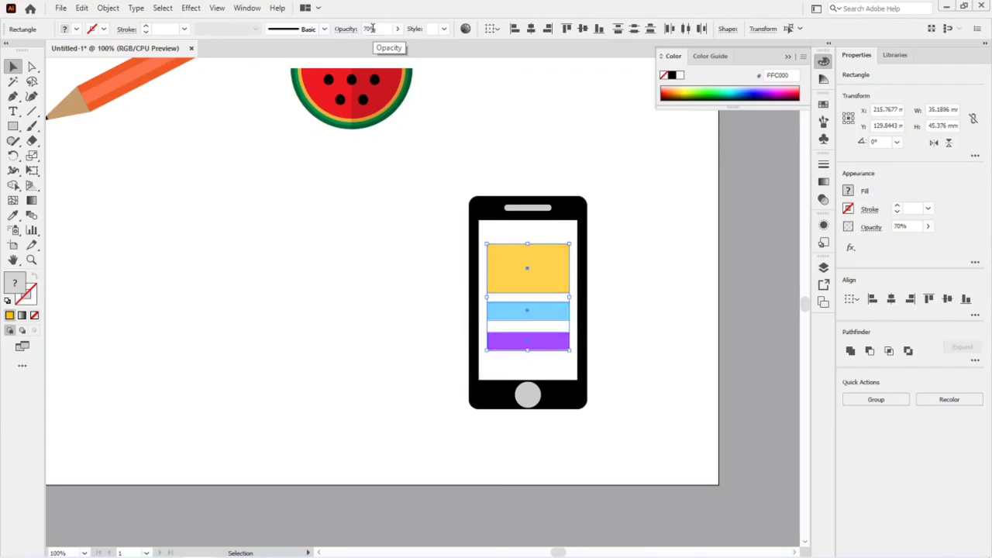
click(631, 295)
Step: Group all phone parts, scale the group to about 29.9 by 53.8 mm and move it between the pencil and the watermelon
drag(418, 164, 618, 416)
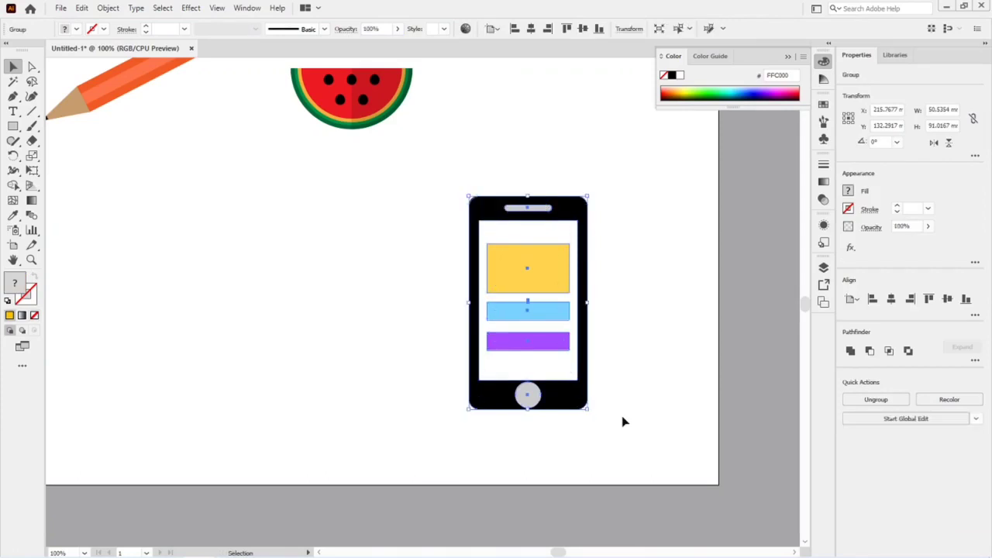
click(590, 398)
click(581, 399)
drag(578, 399, 564, 365)
drag(555, 322, 455, 156)
drag(304, 225, 236, 186)
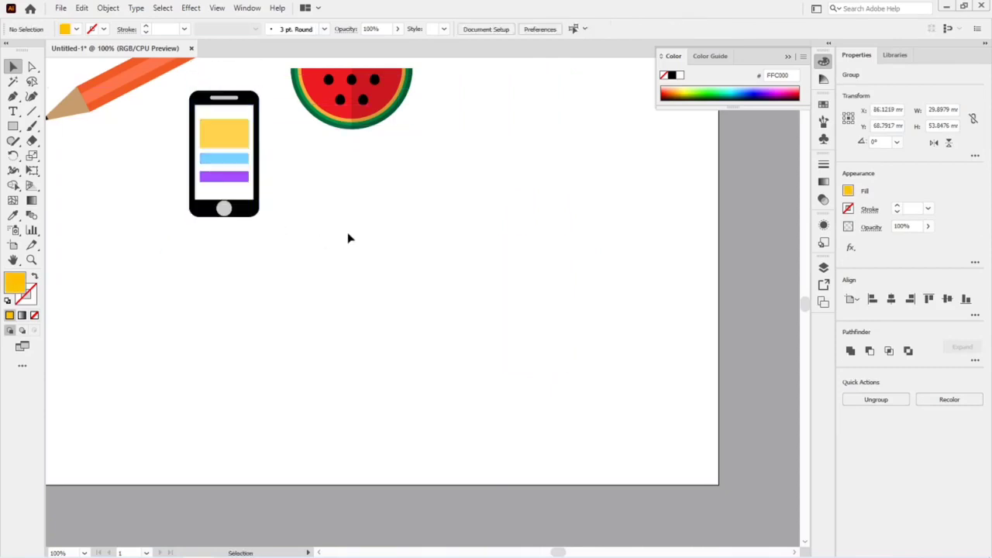
click(348, 240)
Step: Restore the default white fill and black stroke and draw a square about 53.1 mm wide below the watermelon
scroll(348, 240, down, 1)
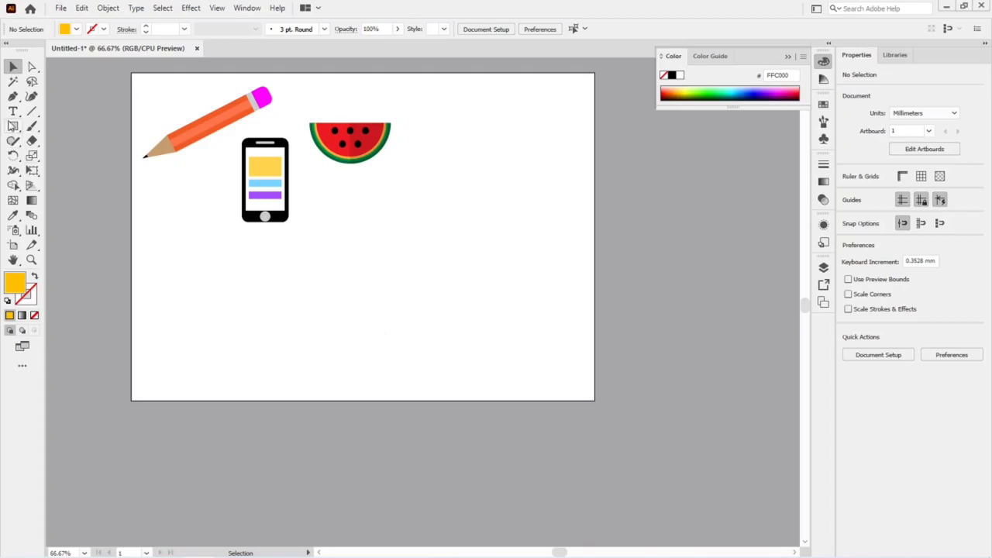
key(d)
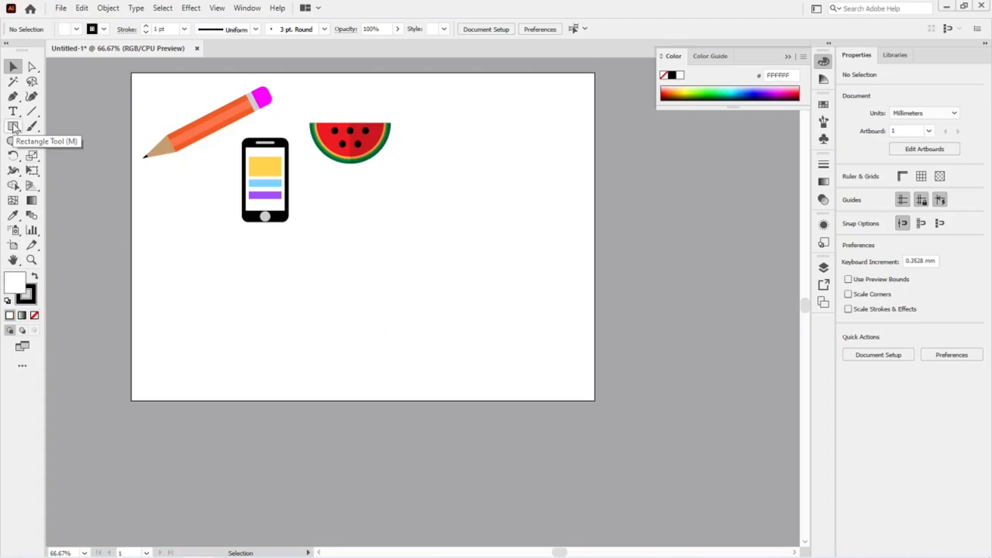
click(14, 126)
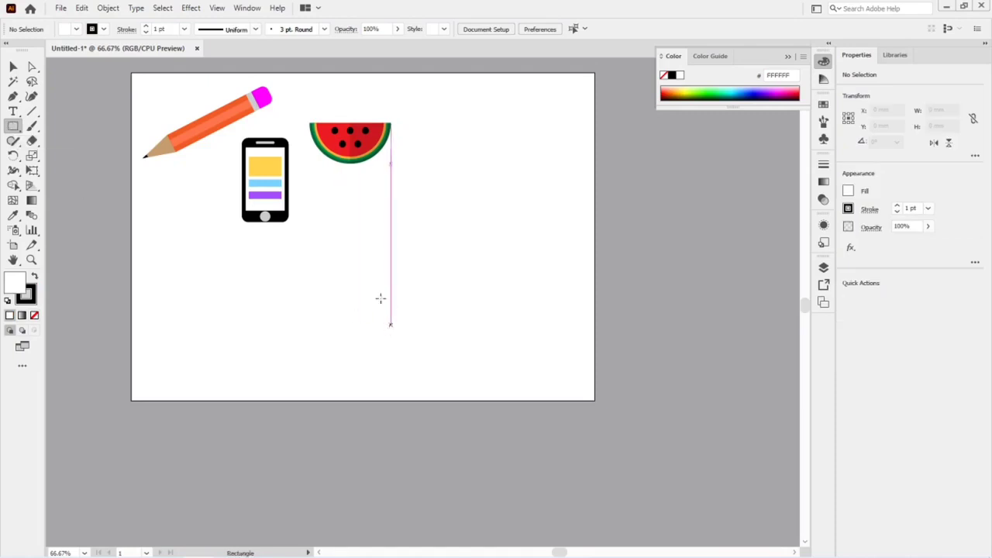
drag(359, 276, 430, 290)
key(v)
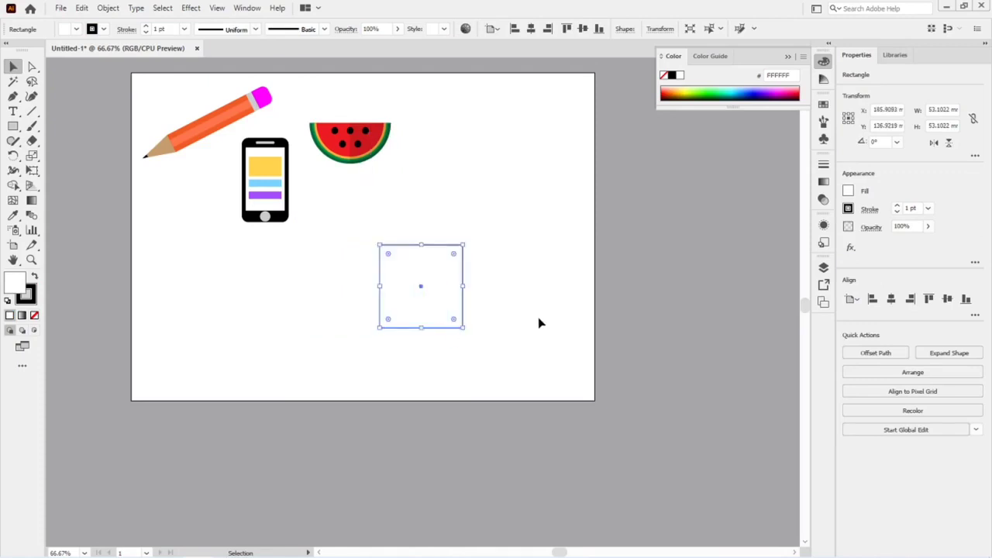
click(541, 323)
Step: Add an anchor point at the middle of the square's top edge and raise it to about Y 88.8 mm, forming a gable
click(464, 289)
key(p)
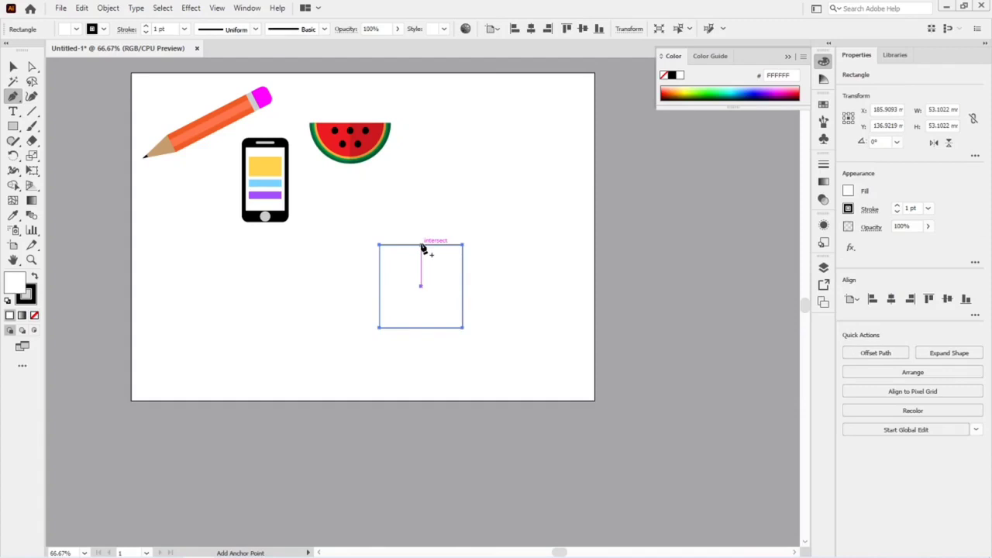
click(422, 246)
drag(423, 246, 421, 214)
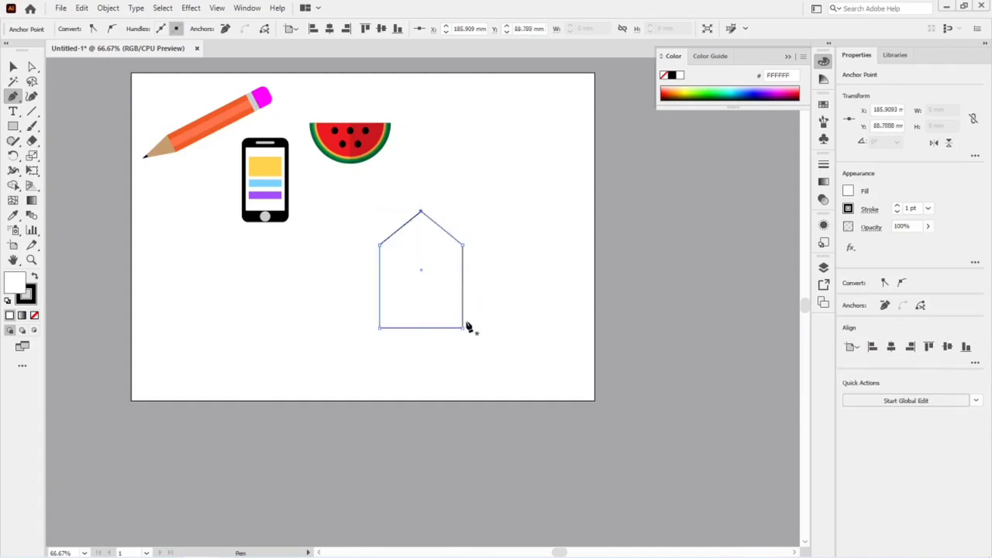
Step: Reduce the house outline's height to about 69.6 mm and shift it down and to the right on the artboard
key(v)
click(503, 325)
click(422, 327)
click(560, 308)
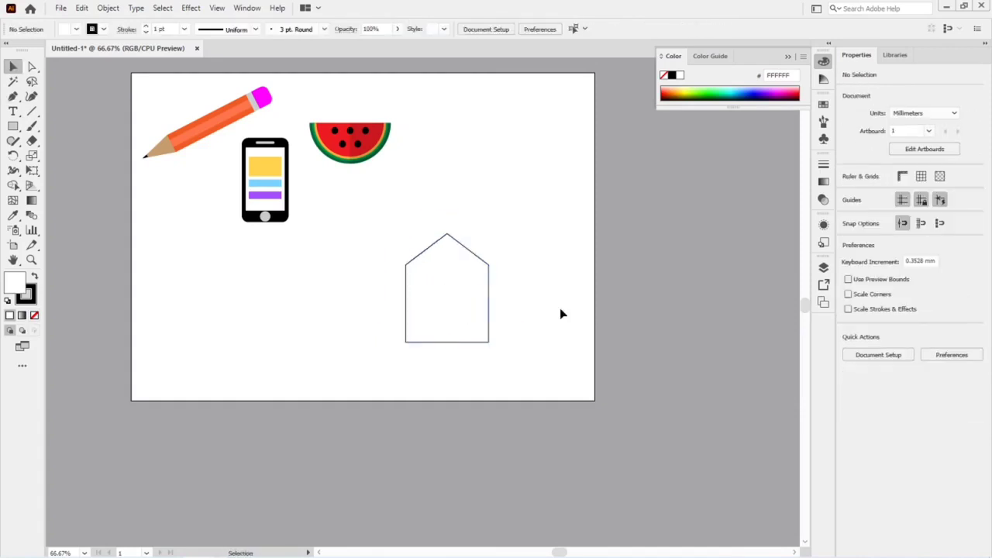
Step: Draw a closed slanted roof strip about 32.6 by 28.7 mm along the left gable slope, overhanging the wall
click(13, 96)
key(ctrl+equal)
key(ctrl+equal)
key(ctrl+equal)
click(268, 276)
click(268, 296)
click(419, 183)
click(420, 164)
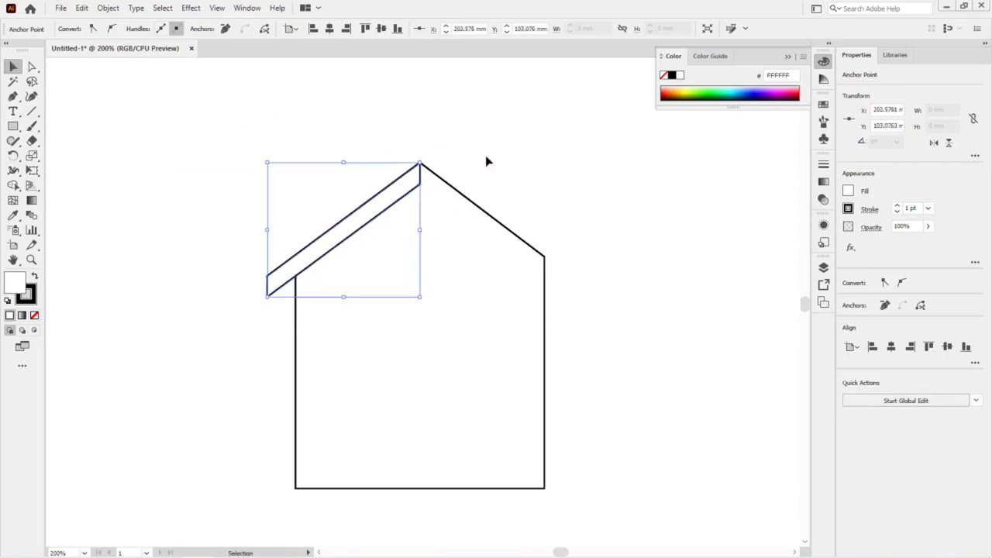
Step: Make a mirrored copy of the roof strip and place it along the right gable slope, meeting at the peak
key(v)
right_click(390, 210)
mouse_move(393, 282)
mouse_down()
mouse_move(553, 282)
mouse_move(545, 187)
mouse_up()
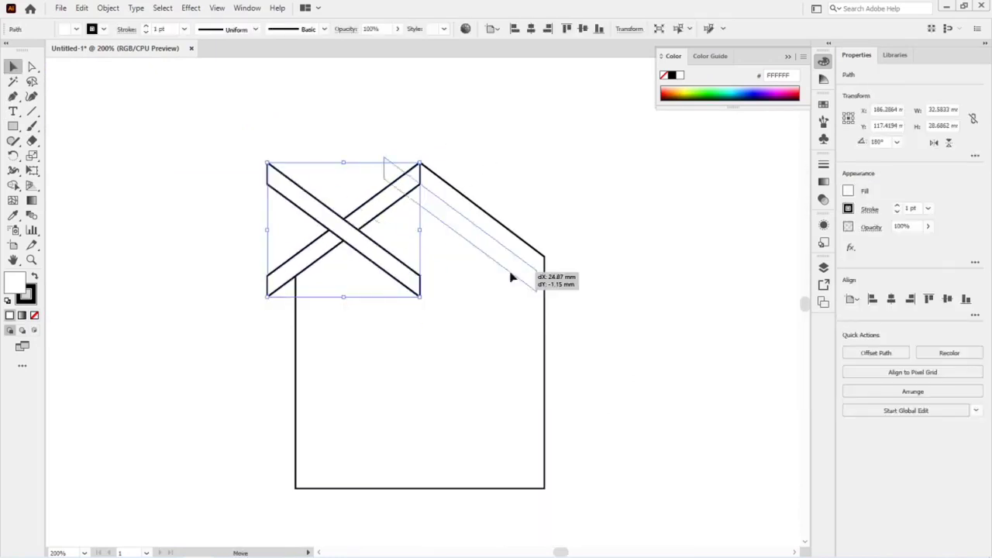
Step: Draw a chimney rectangle about 7.4 by 21.7 mm on the right side of the roof and send it to the back
key(ctrl+shift+a)
key(m)
right_click(526, 208)
mouse_move(589, 434)
click(696, 474)
Step: Draw a round-topped door about 17.6 by 28.4 mm and centre it on the bottom edge of the house wall
key(ctrl+shift+a)
key(m)
drag(137, 368, 219, 501)
key(a)
drag(114, 350, 205, 402)
drag(148, 379, 177, 403)
drag(150, 405, 392, 405)
Step: Draw a round window about 9.7 mm in diameter and centre it on the wall above the door
key(l)
drag(144, 355, 166, 377)
key(v)
mouse_move(145, 350)
mouse_down()
mouse_move(421, 300)
mouse_move(421, 276)
mouse_up()
Step: Fill the house wall with light brown C69C6D
click(675, 355)
click(544, 356)
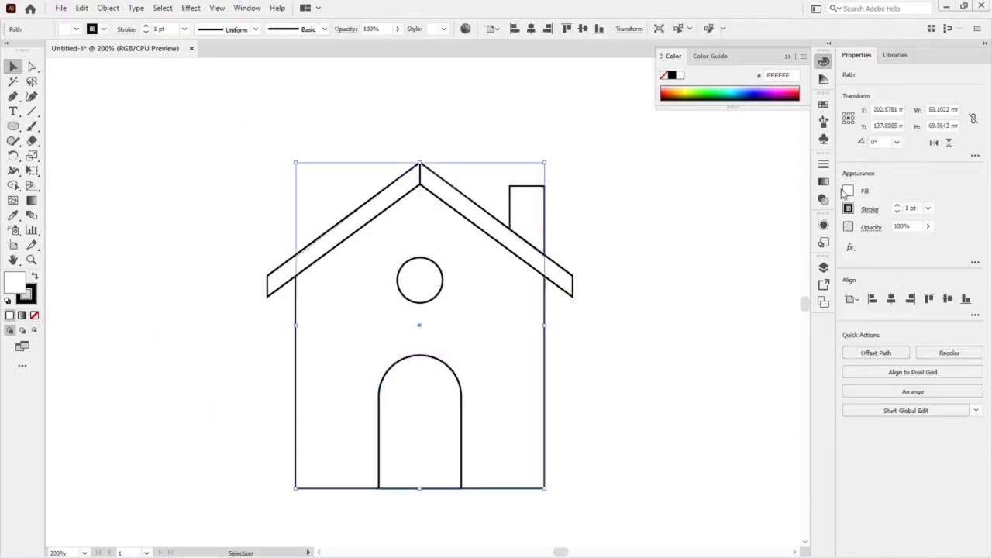
click(848, 191)
click(766, 254)
click(655, 397)
Step: Fill the arched door and the round window with dark brown 603813
click(427, 451)
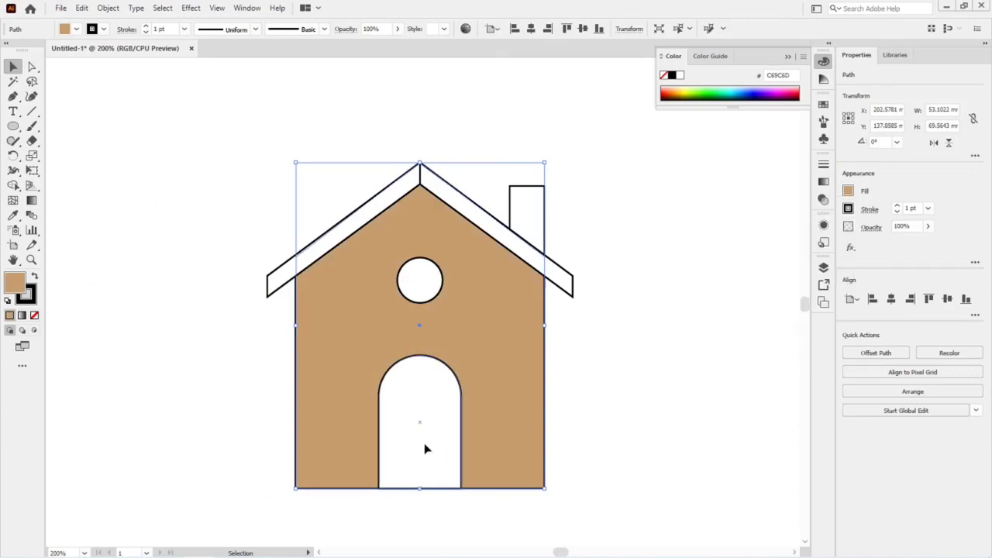
click(848, 191)
click(808, 253)
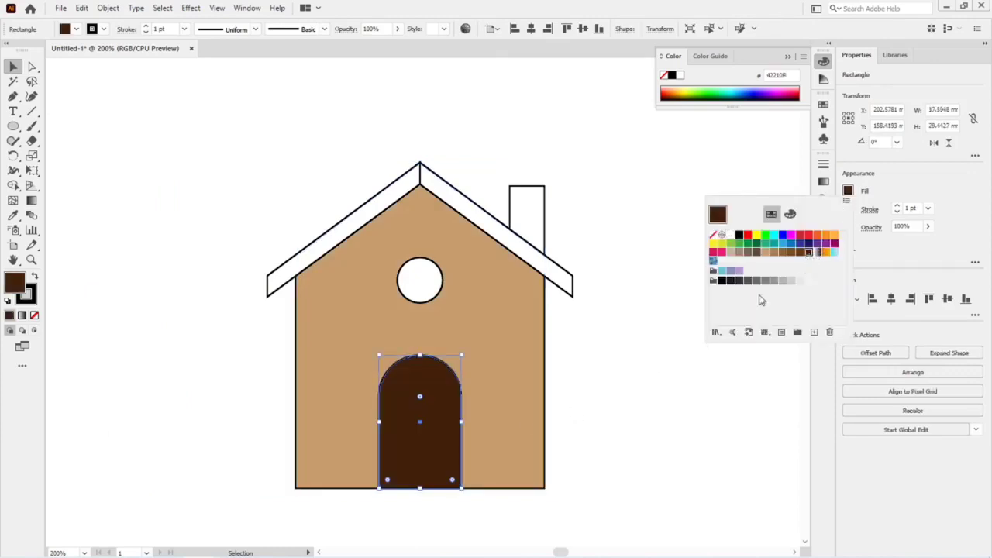
click(798, 259)
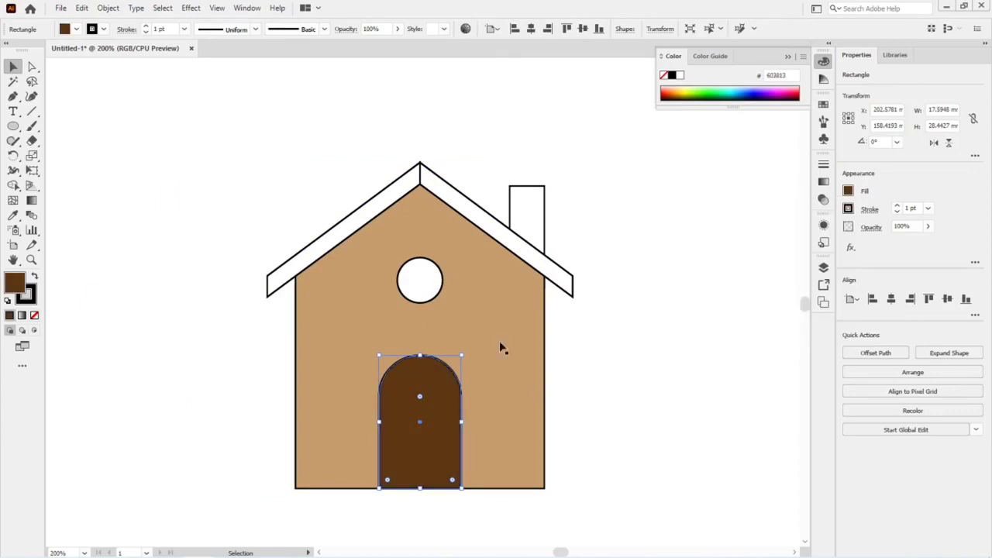
click(440, 289)
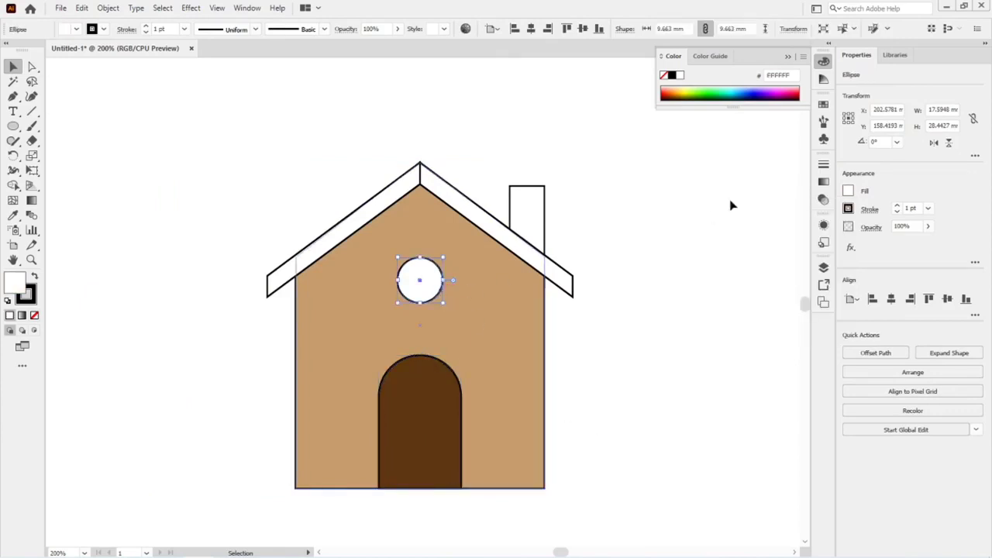
click(848, 191)
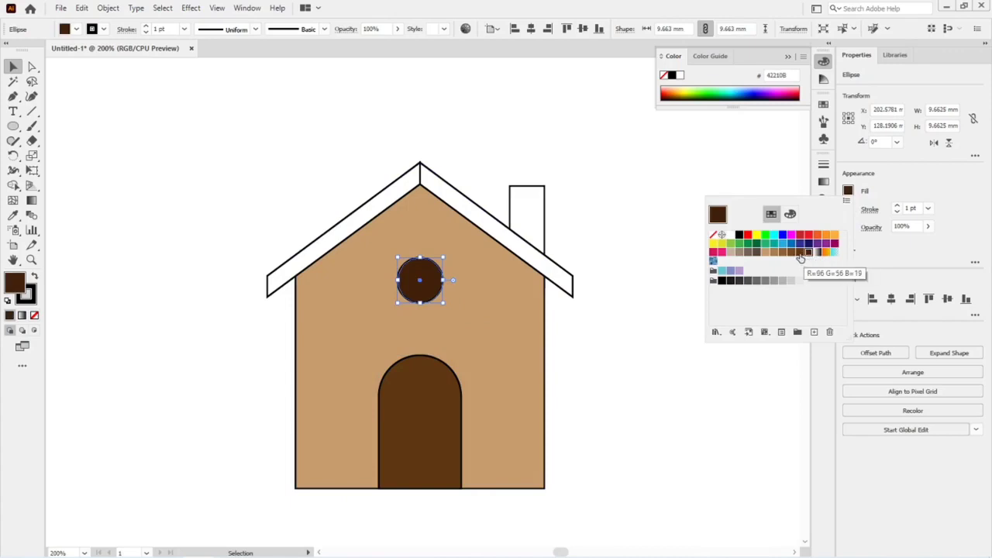
click(810, 258)
Step: Fill both roof strips with red C1272D
click(572, 284)
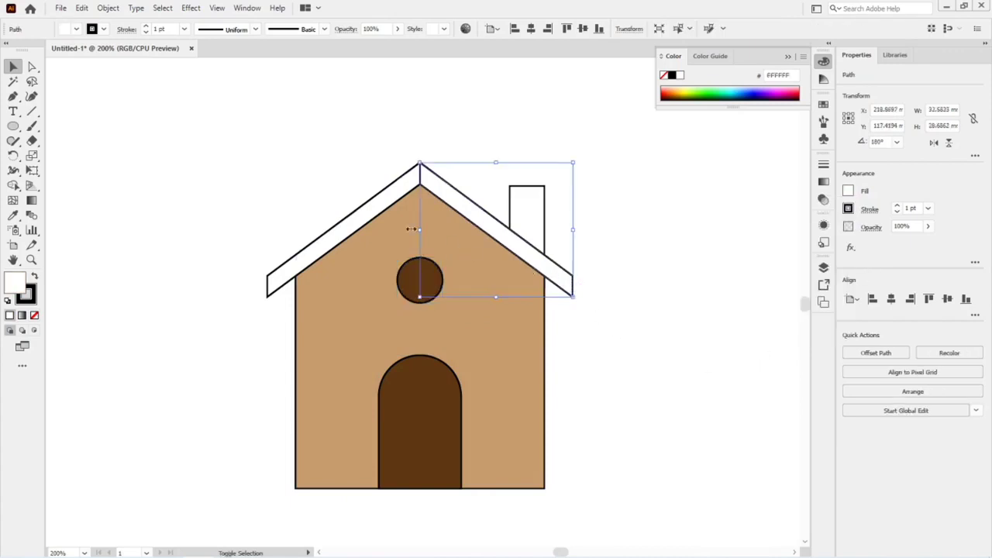
click(849, 192)
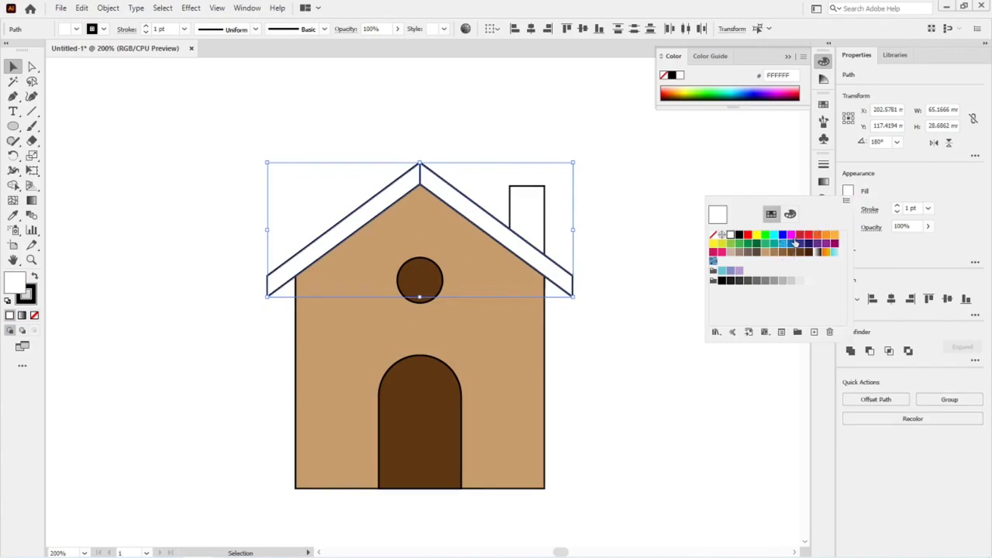
click(802, 236)
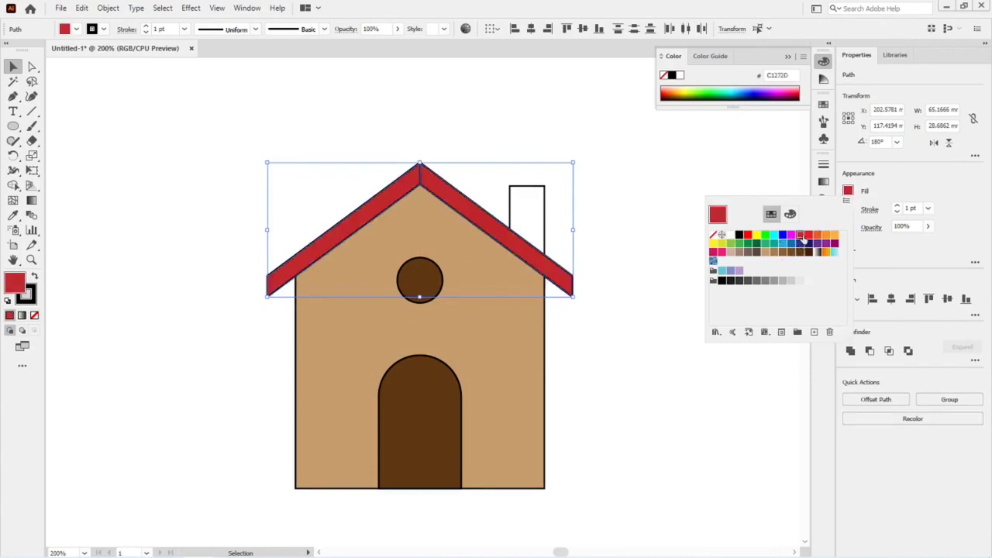
Step: Move the chimney out beside the house and split it lengthwise into two equal halves using an overlapping rectangle
click(545, 233)
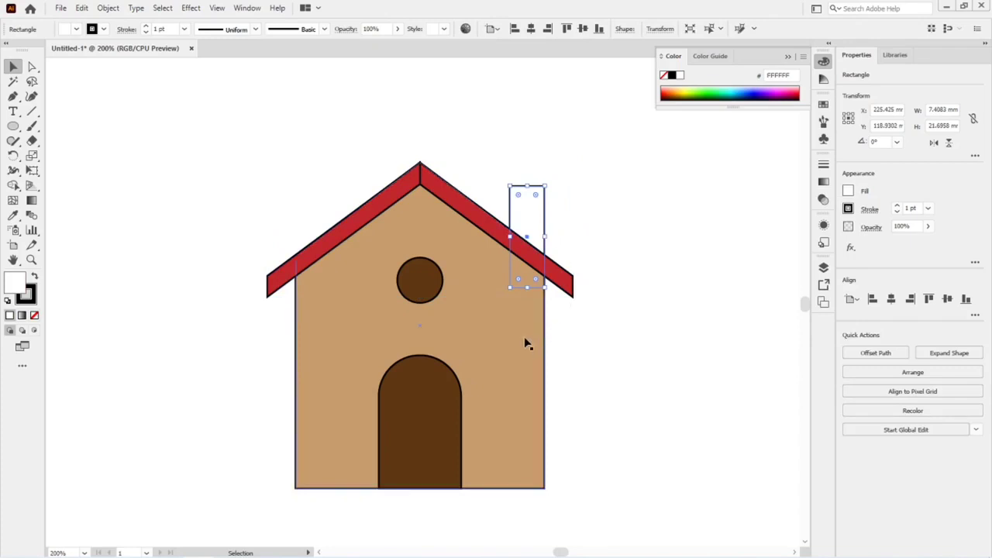
drag(544, 220, 663, 223)
click(710, 310)
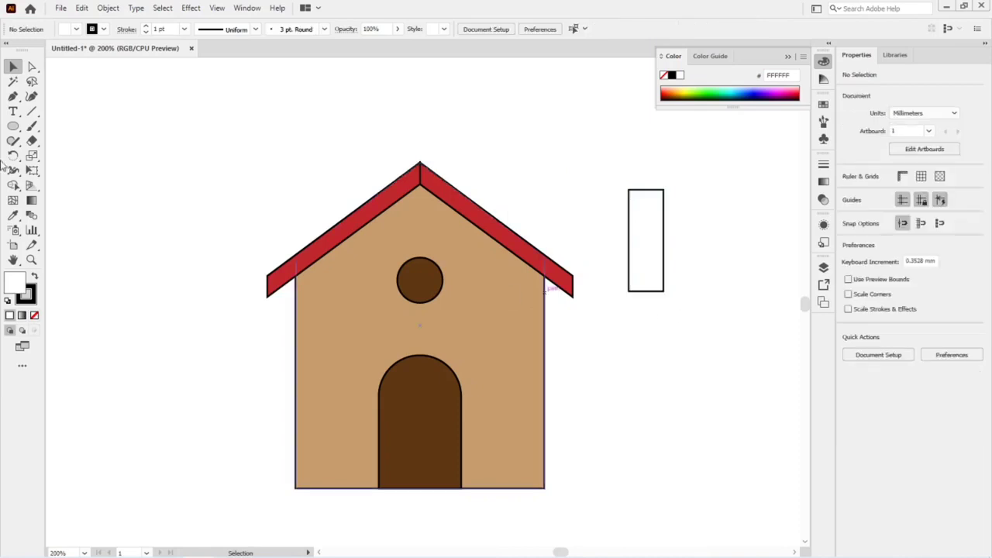
click(13, 125)
drag(646, 176, 692, 303)
key(v)
drag(612, 159, 692, 316)
key(shift+m)
alt+click(678, 240)
key(v)
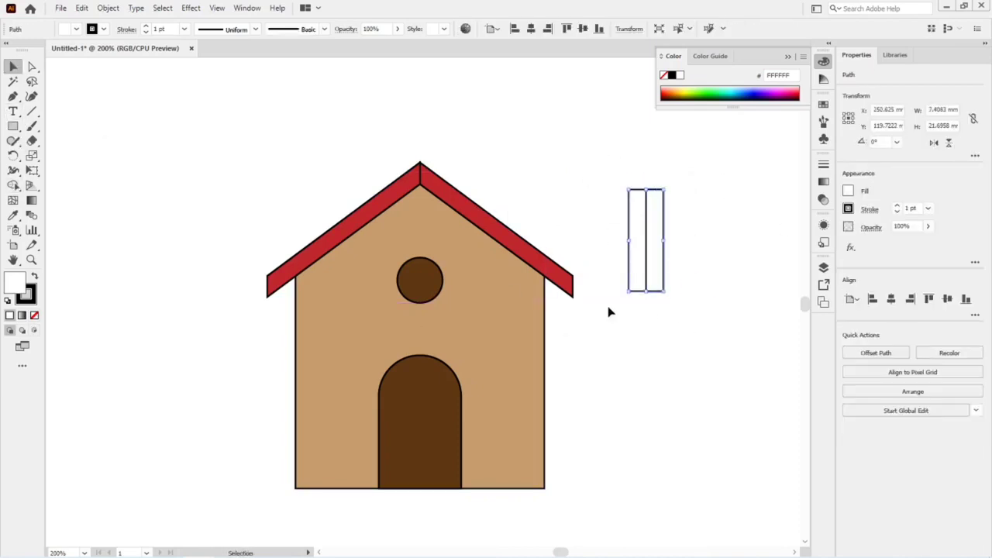
Step: Fill the chimney's left half with light brown and its right half with a darker brown, both without a stroke
key(i)
click(659, 277)
double_click(14, 283)
click(697, 235)
Step: Move both chimney halves back onto the right roof slope and send them behind the house
click(617, 172)
drag(652, 264, 532, 264)
click(501, 168)
right_click(542, 200)
click(501, 186)
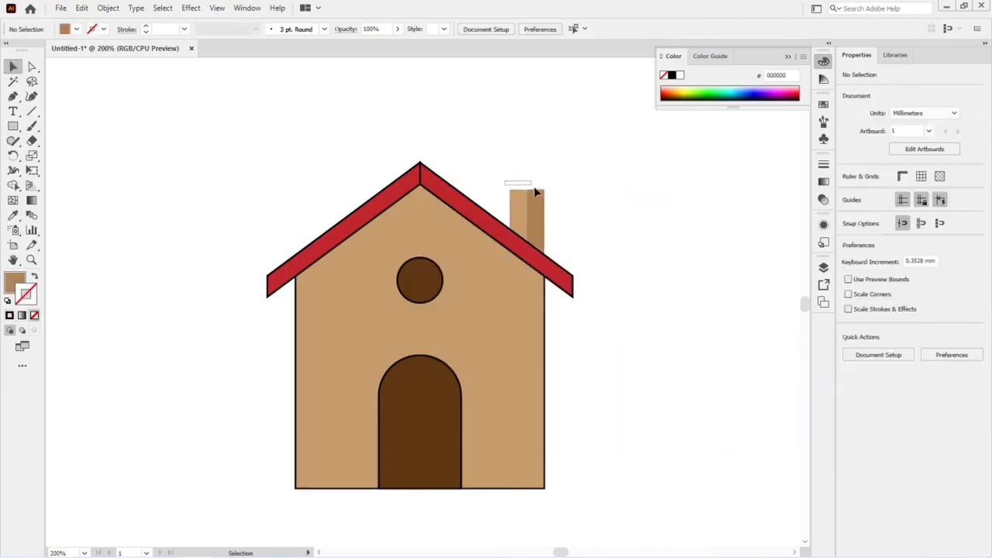
Step: Draw a darker brown cap rectangle about 9.1 by 1.7 mm across the top of the chimney
key(a)
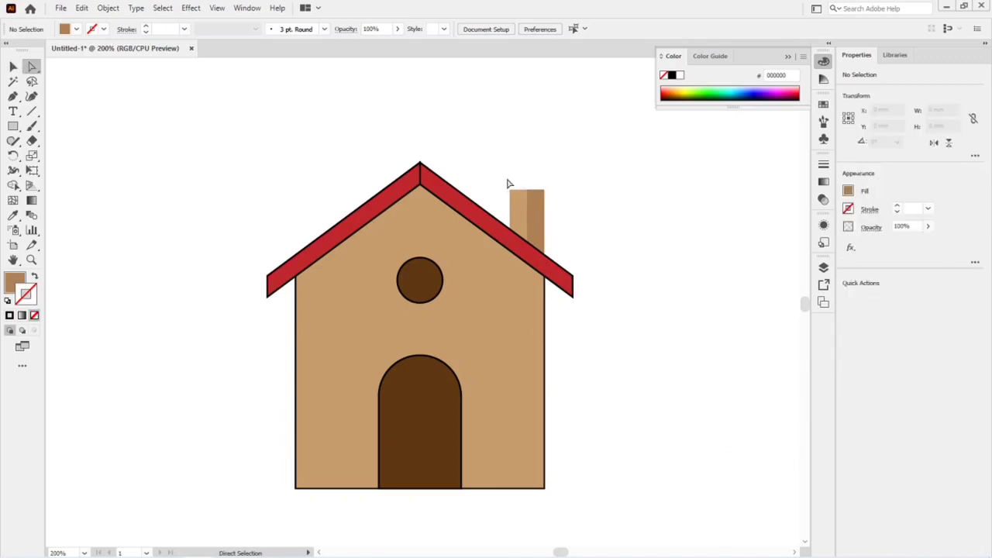
drag(506, 181, 522, 188)
click(13, 126)
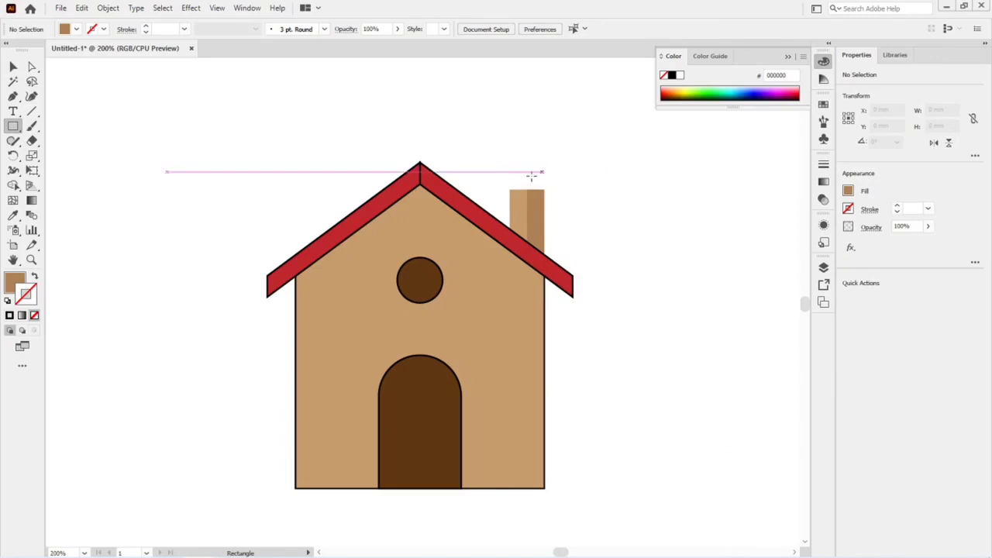
drag(504, 183, 548, 189)
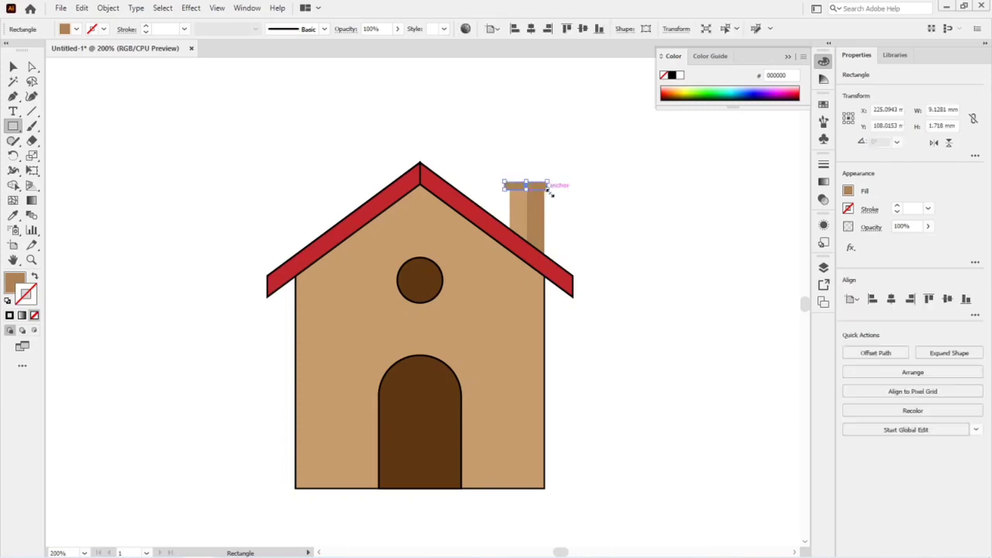
key(v)
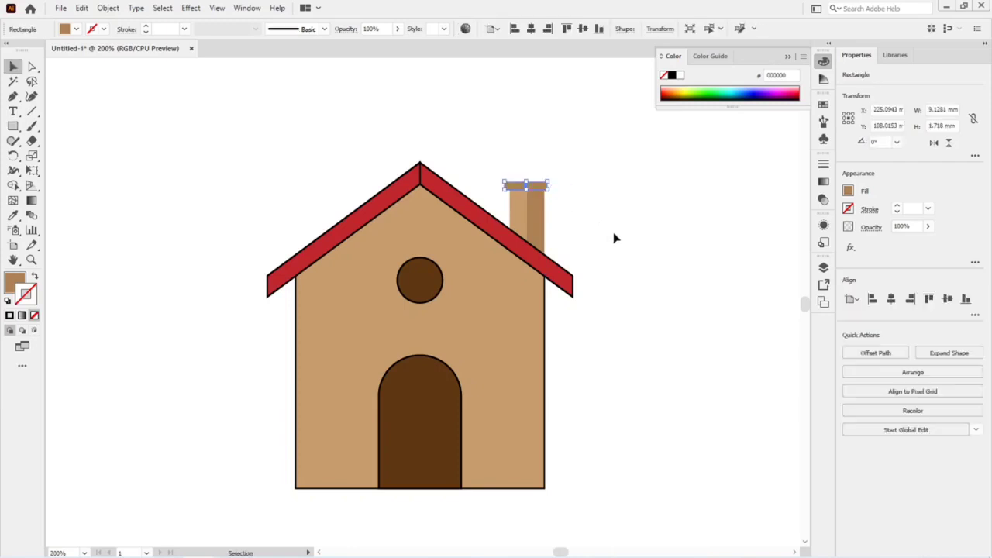
click(604, 239)
Step: Select the chimney halves with their cap and align them on a common horizontal centre
click(527, 215)
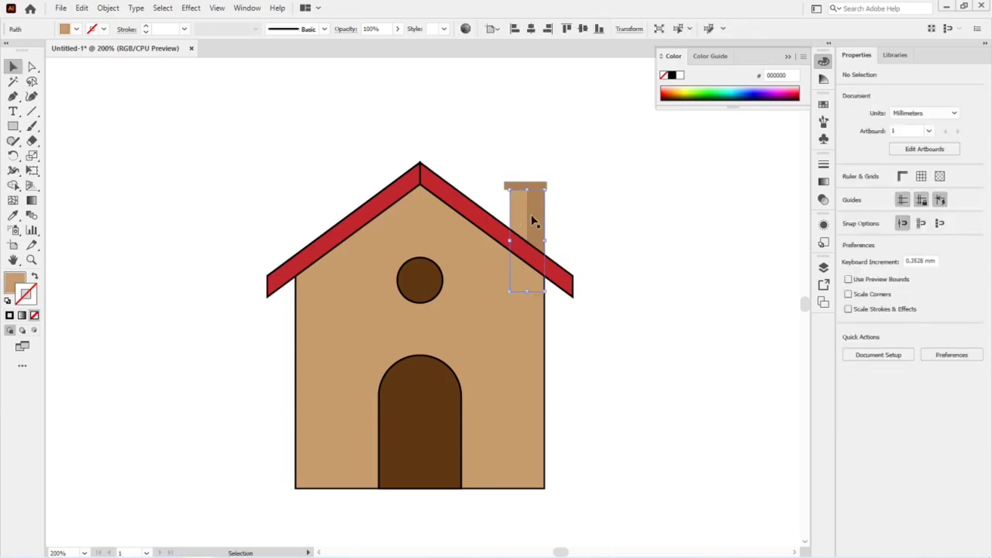
key(a)
shift+click(542, 188)
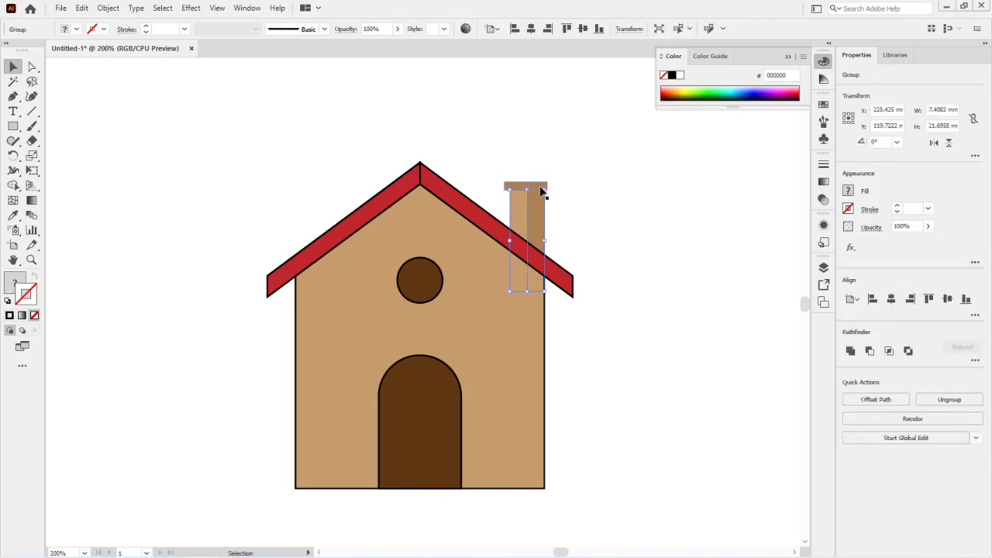
click(532, 28)
click(666, 184)
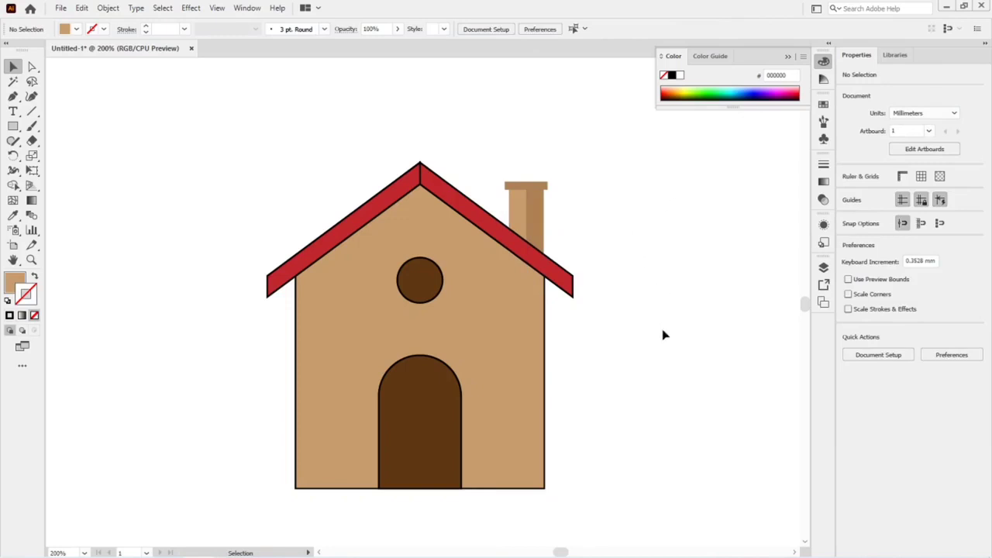
Step: Remove the stroke from the house wall, roof strips, window and door
drag(344, 253, 448, 515)
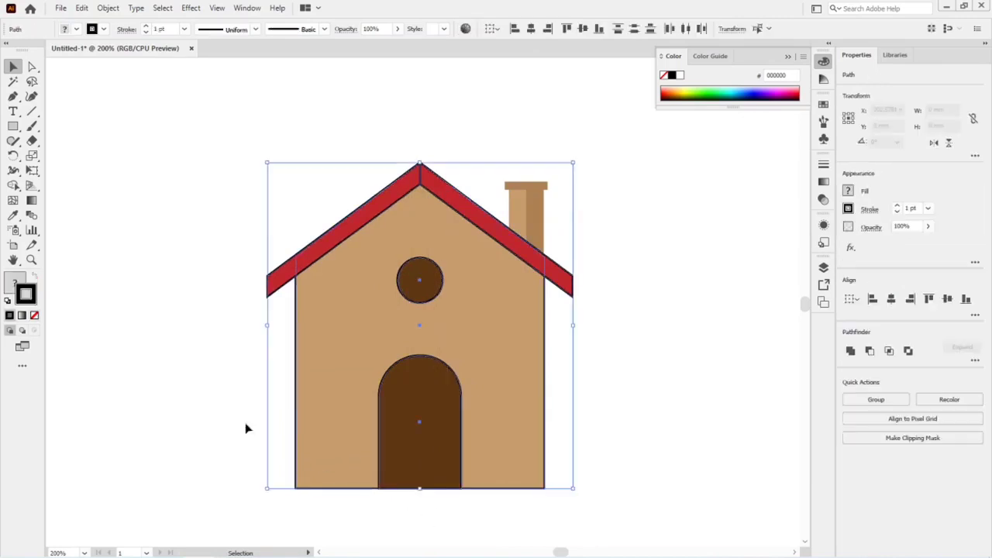
click(34, 316)
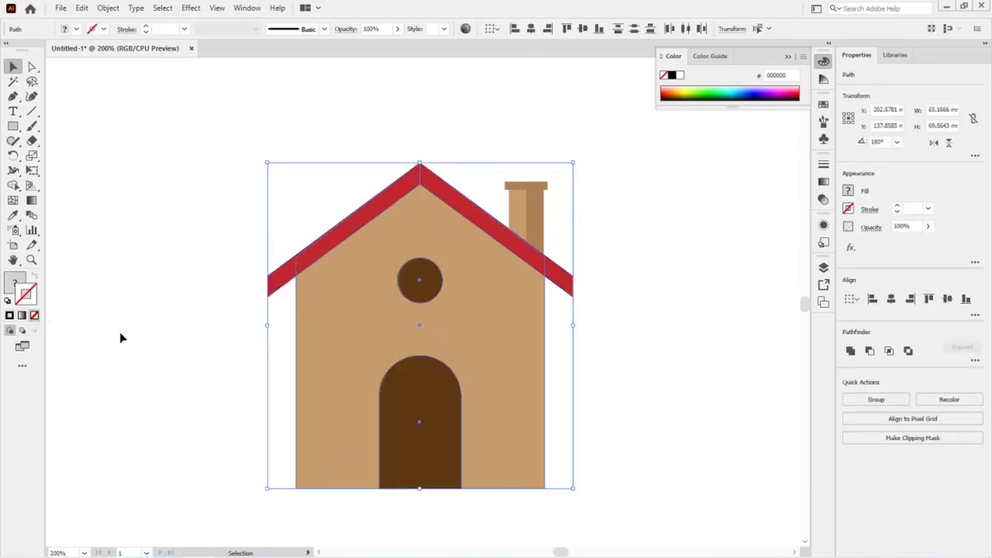
click(117, 336)
key(ctrl+minus)
key(ctrl+minus)
key(ctrl+minus)
mouse_move(443, 314)
mouse_down()
mouse_move(610, 471)
mouse_move(602, 467)
mouse_up()
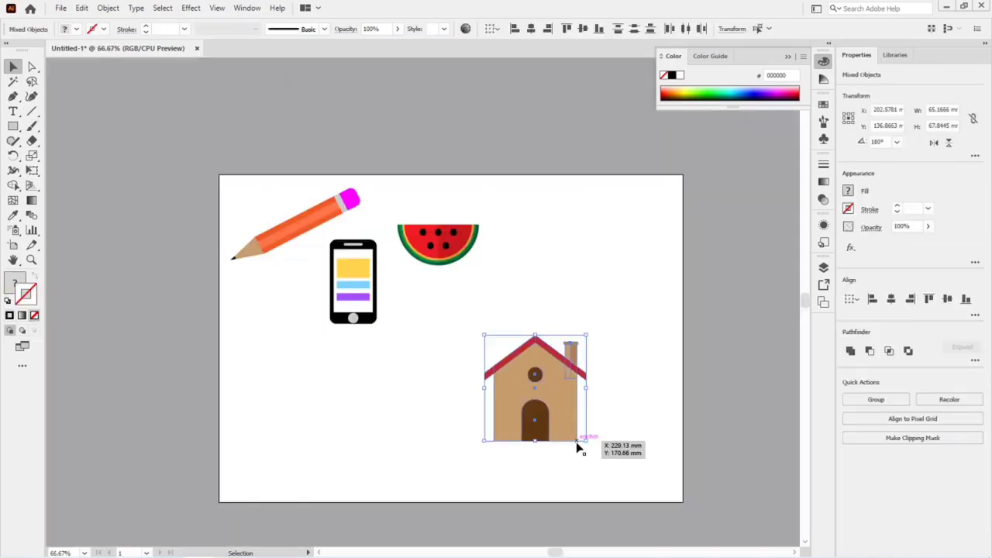
click(614, 461)
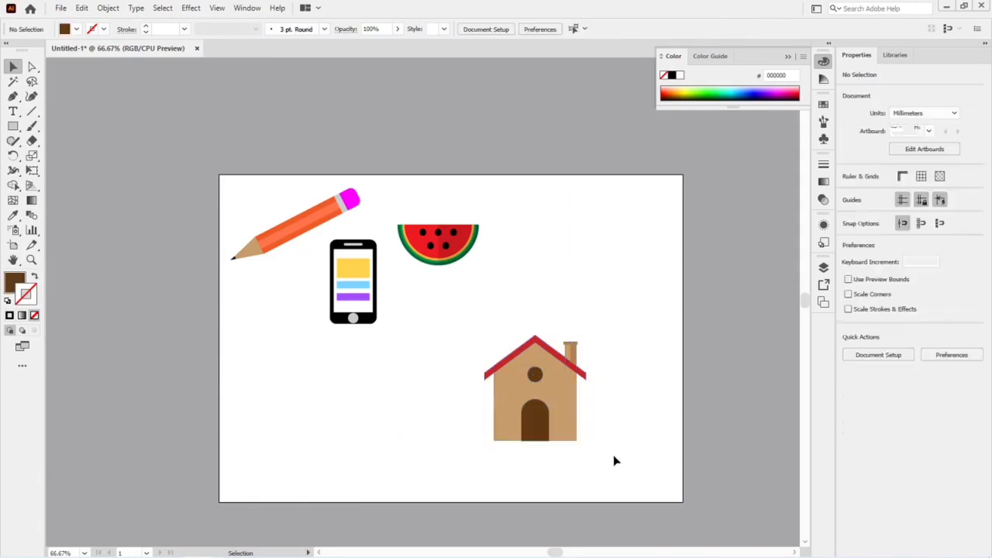
key(ctrl+z)
key(ctrl+z)
Step: Group all house parts and resize the group to about 70.2 by 65.7 mm
drag(476, 331, 580, 459)
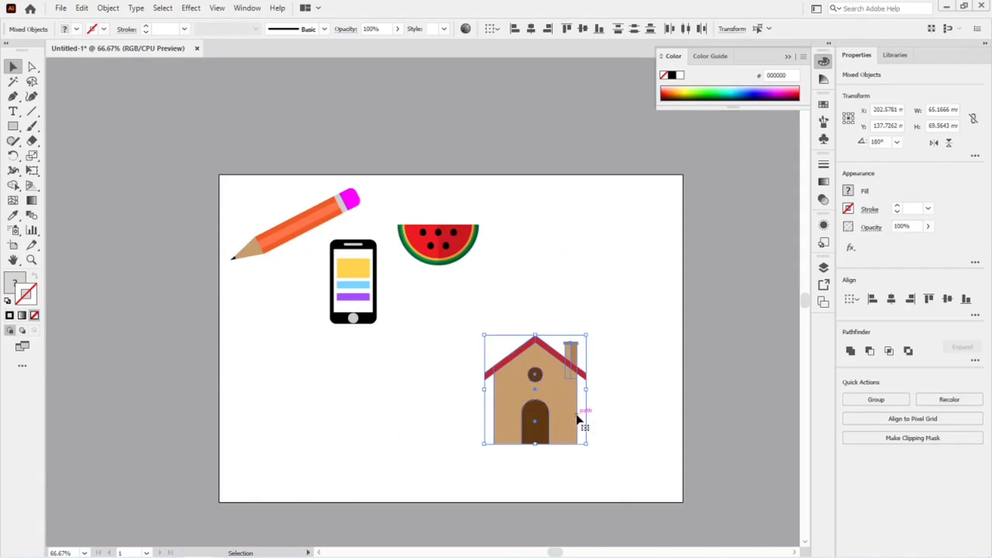
key(ctrl+g)
drag(586, 386, 595, 388)
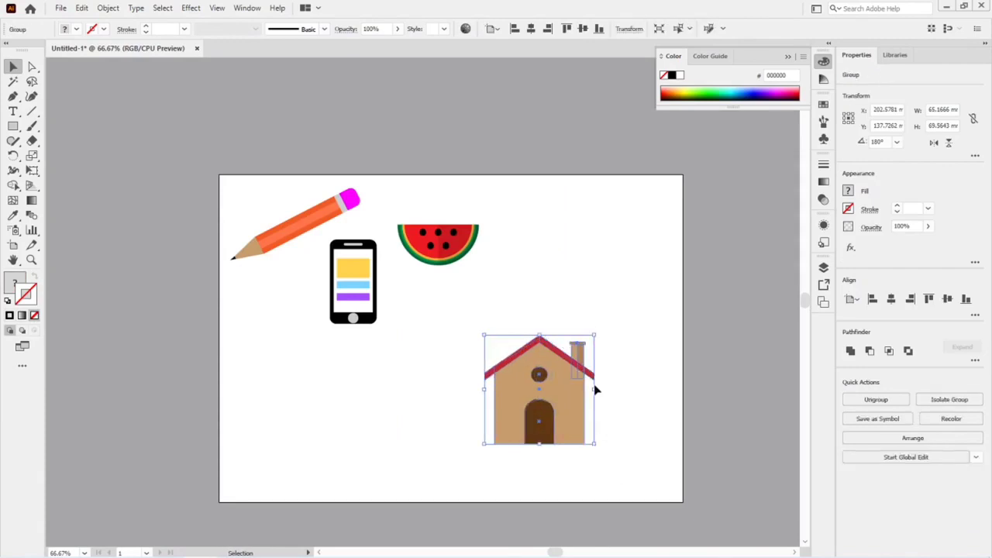
drag(540, 446, 543, 438)
click(554, 458)
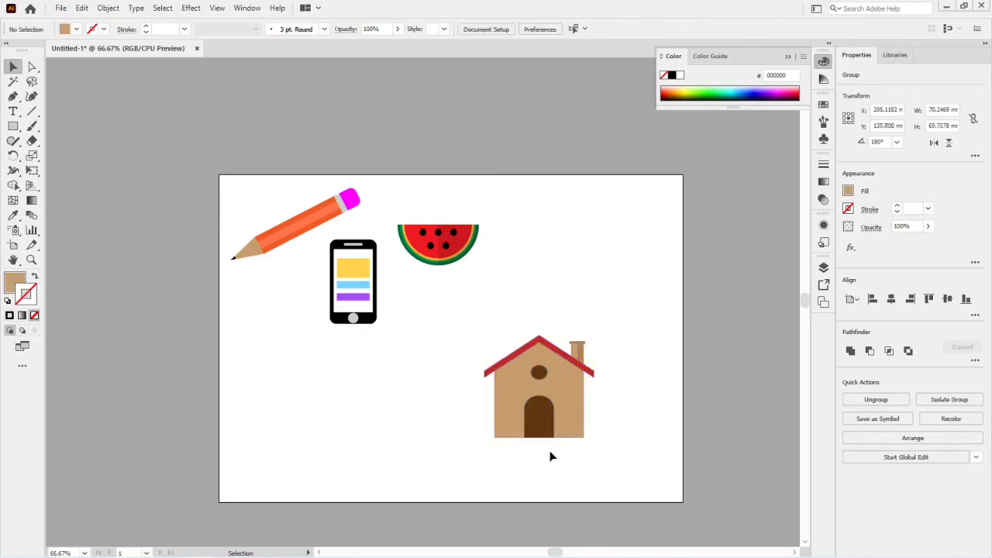
Step: Move the house group up beside the watermelon slice, on its right
drag(443, 318, 613, 470)
drag(569, 411, 571, 285)
click(618, 404)
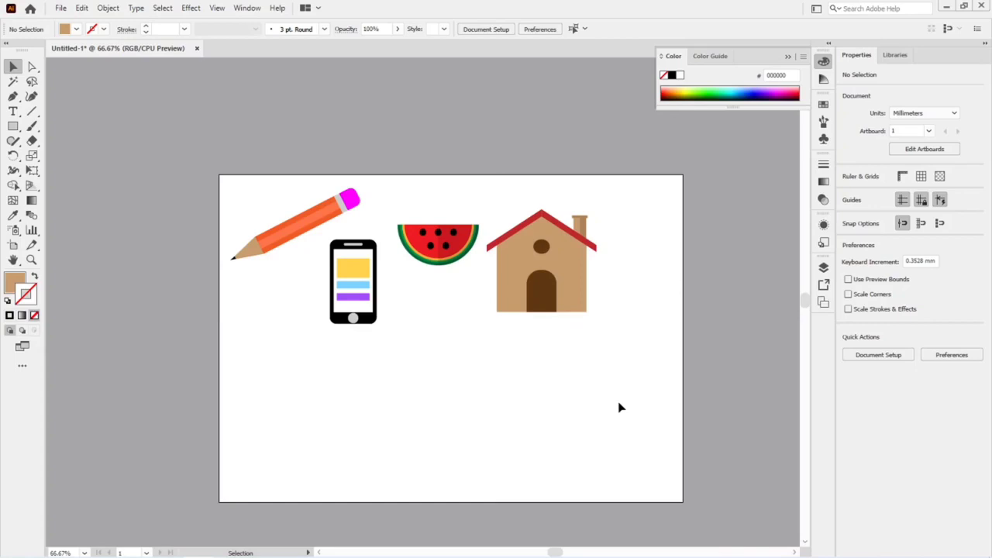
Step: Change the fill of the house wall inside the group to light gray
click(575, 283)
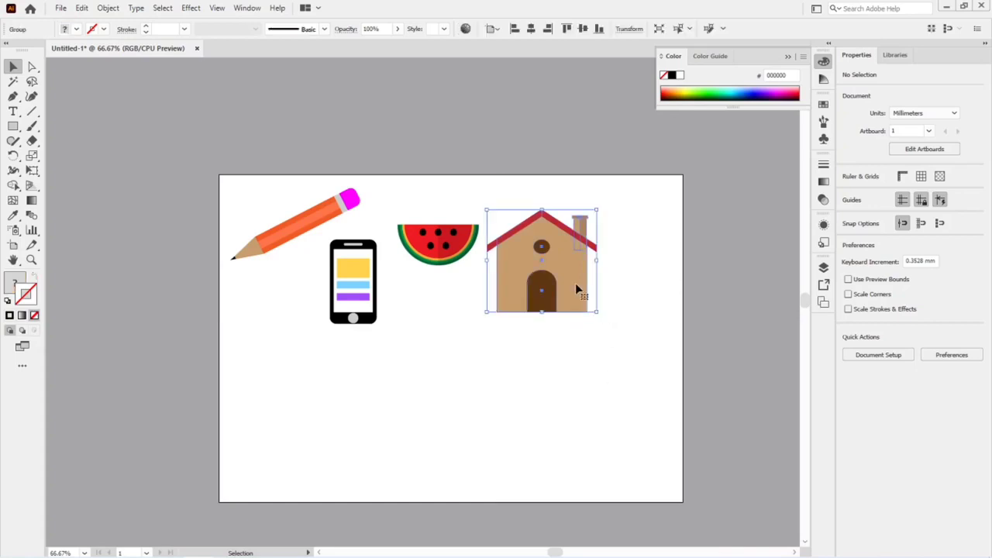
key(a)
click(598, 362)
click(566, 287)
click(849, 192)
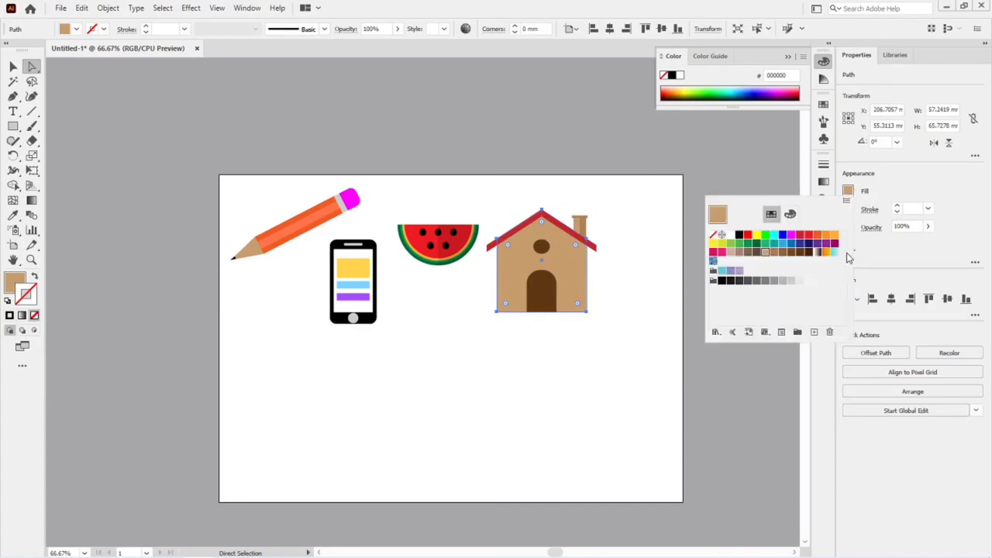
click(793, 281)
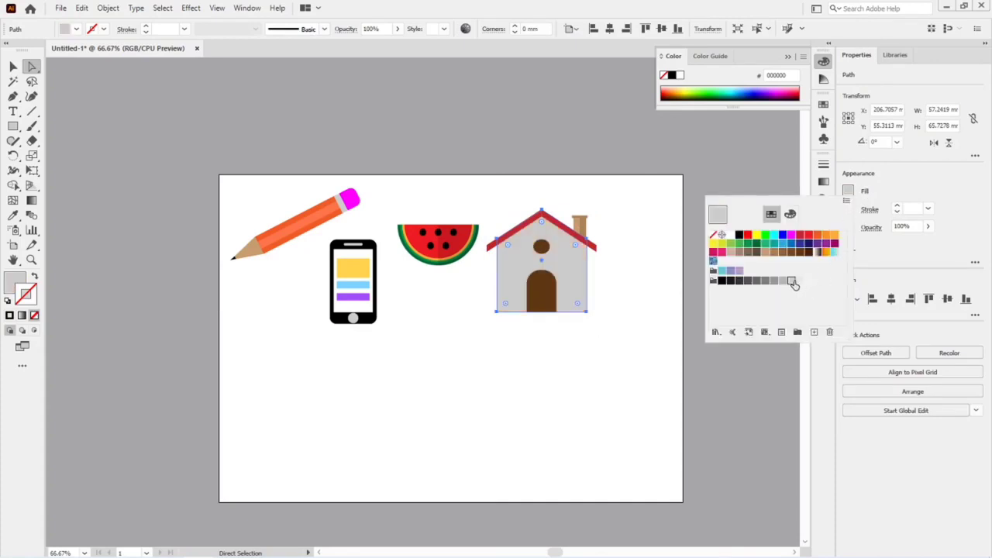
click(628, 355)
click(629, 357)
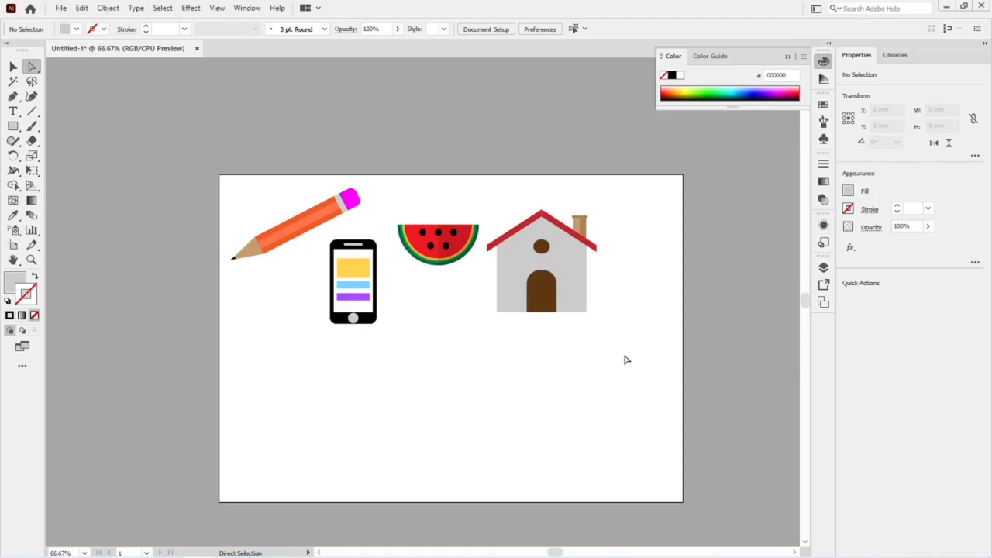
Step: Draw a circle about 51.6 mm across below the phone and watermelon, with white fill and a 1 pt black stroke
click(13, 125)
click(62, 126)
key(l)
drag(427, 388, 455, 426)
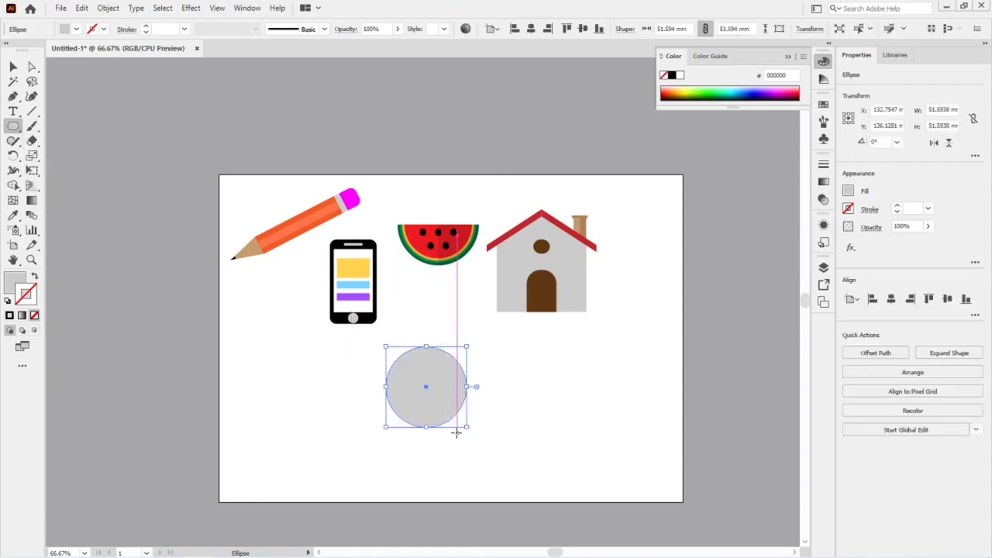
key(d)
key(v)
click(503, 454)
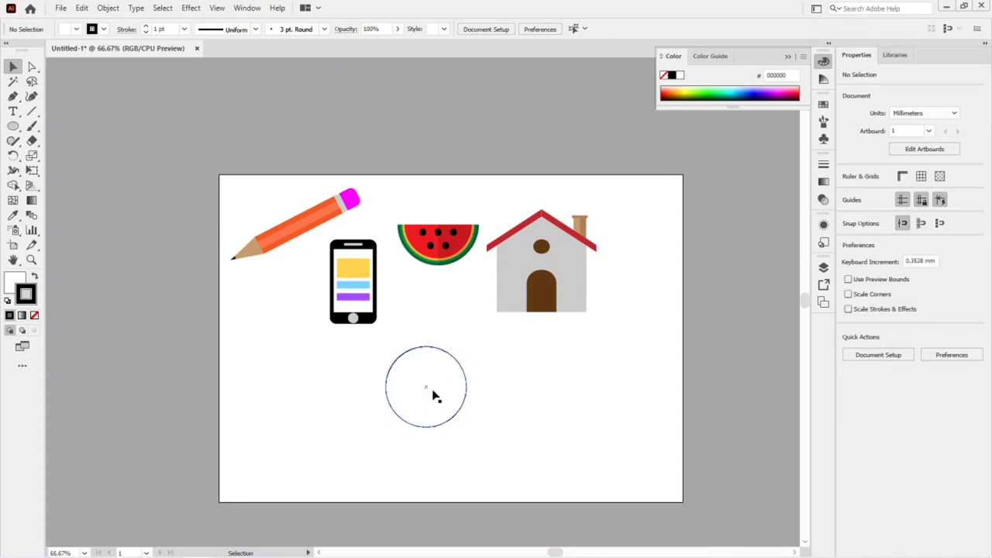
Step: Draw an ellipse about 14.7 by 19.2 mm and center it horizontally over the large circle's top edge
key(l)
drag(425, 318, 444, 343)
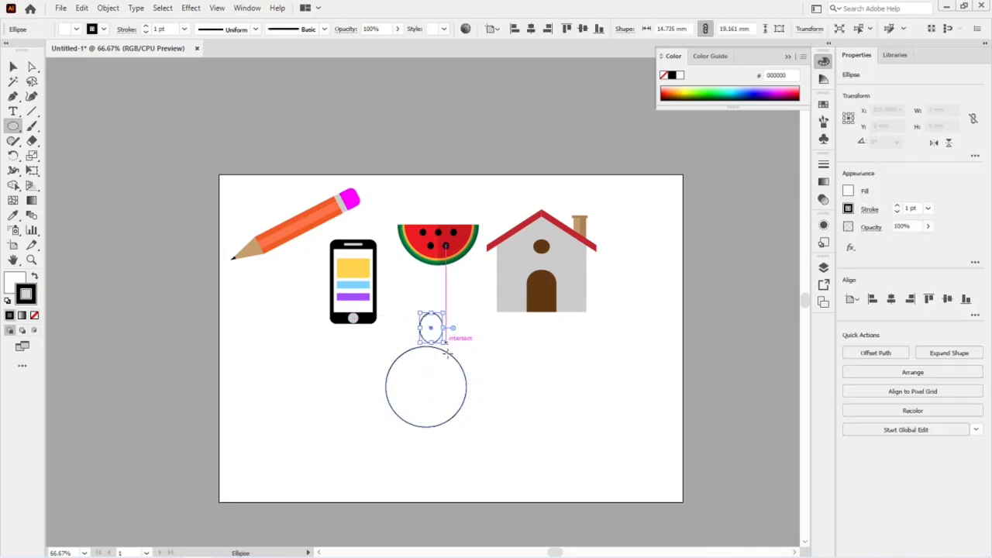
key(v)
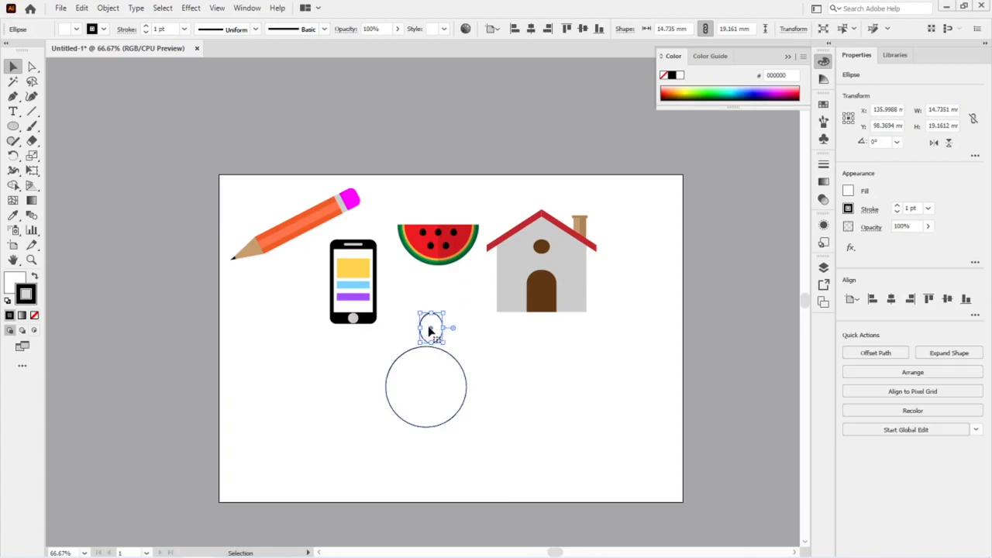
drag(431, 328, 425, 342)
drag(385, 336, 466, 411)
click(527, 364)
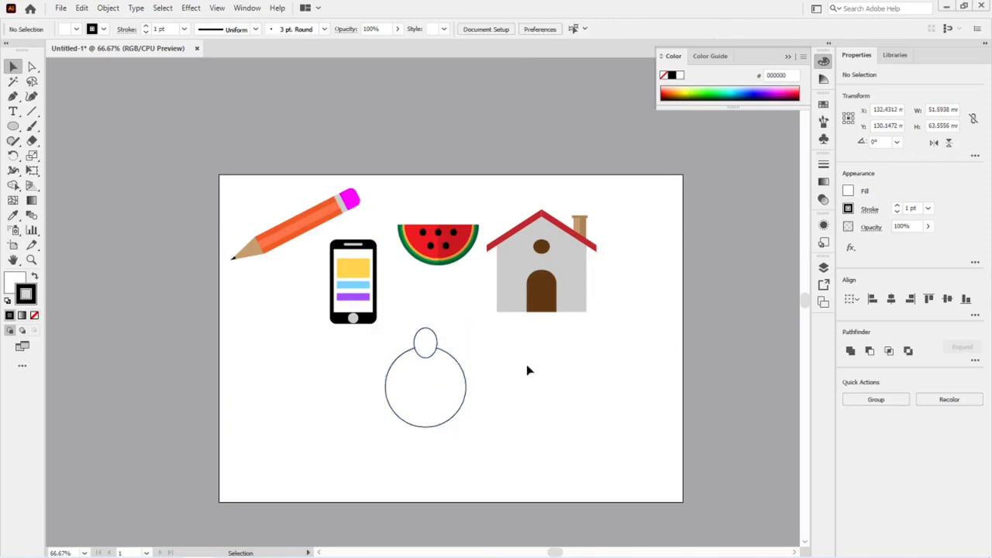
Step: Rotate copies of the small ellipse about the large circle's center to make eight ellipses spaced 45° apart
click(425, 359)
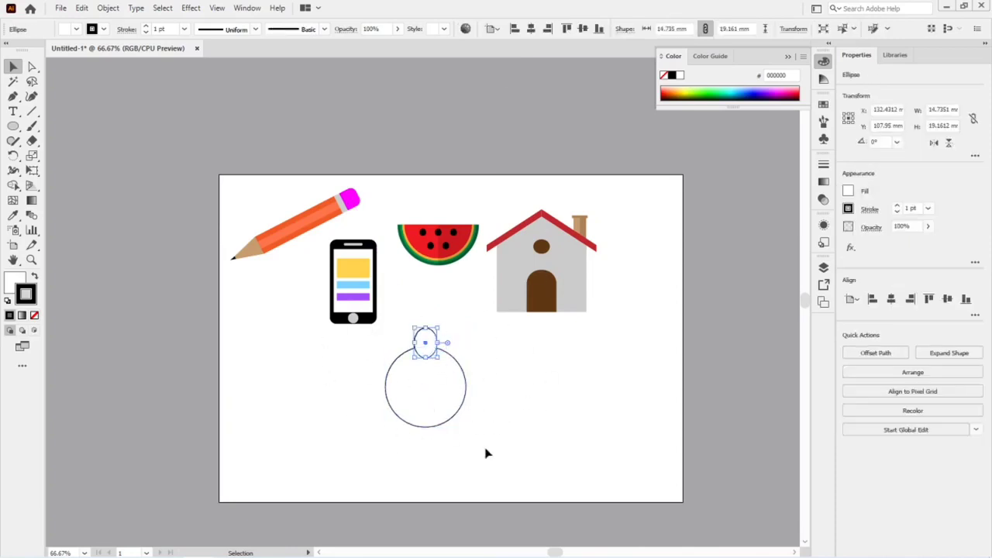
click(14, 156)
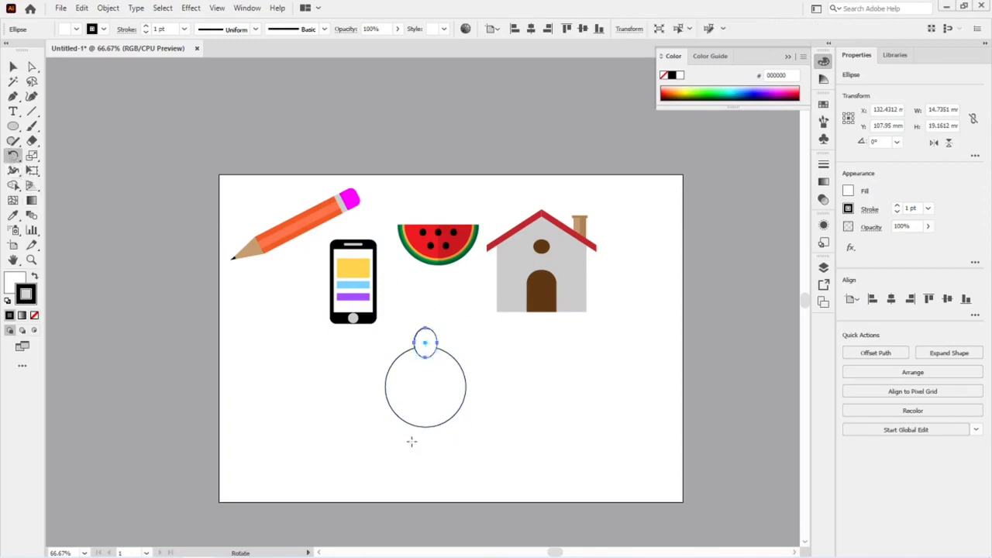
alt+click(425, 387)
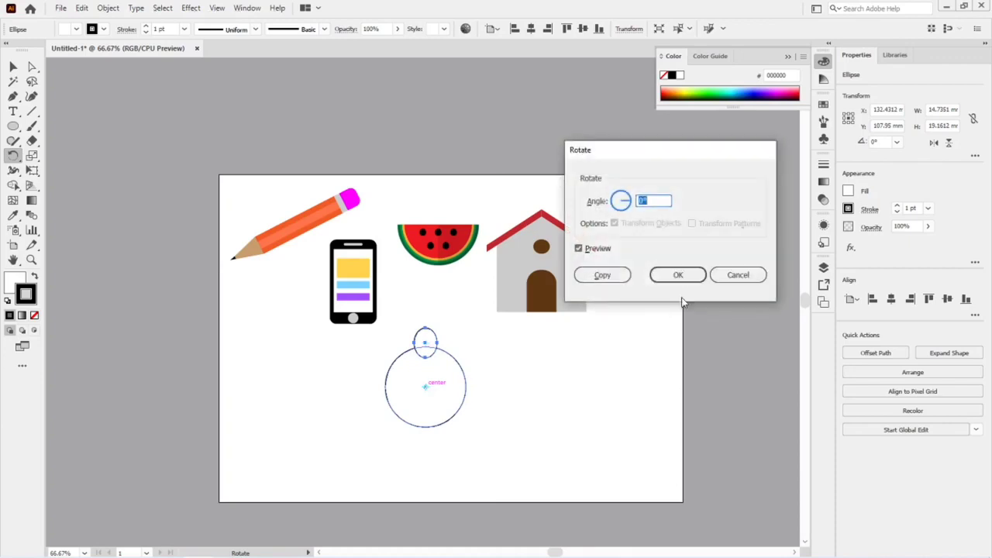
text(360)
click(602, 274)
key(ctrl+d)
key(ctrl+d)
key(ctrl+d)
key(ctrl+d)
key(ctrl+d)
key(ctrl+d)
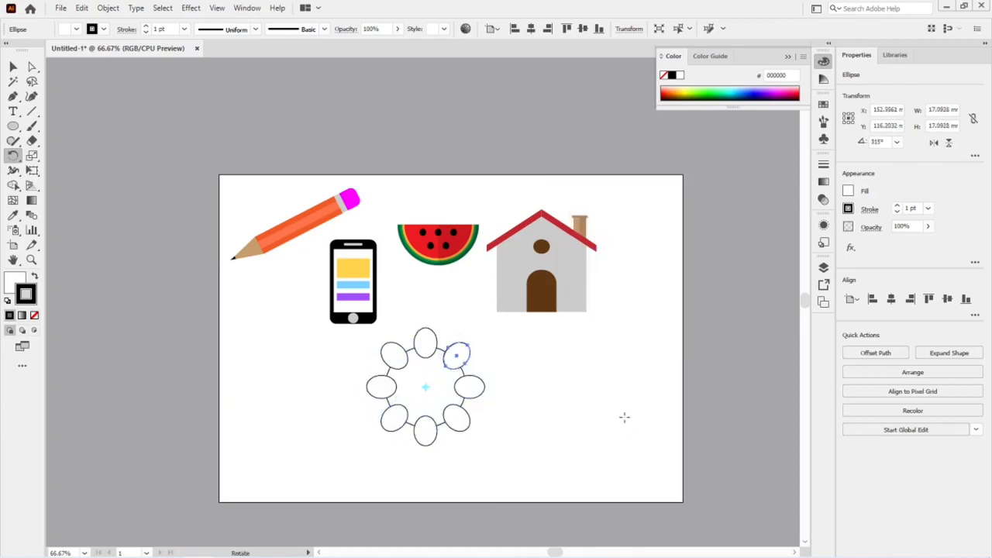
Step: Subtract the eight ellipses from the large circle to form a gear outline
key(v)
click(347, 380)
drag(346, 349, 508, 466)
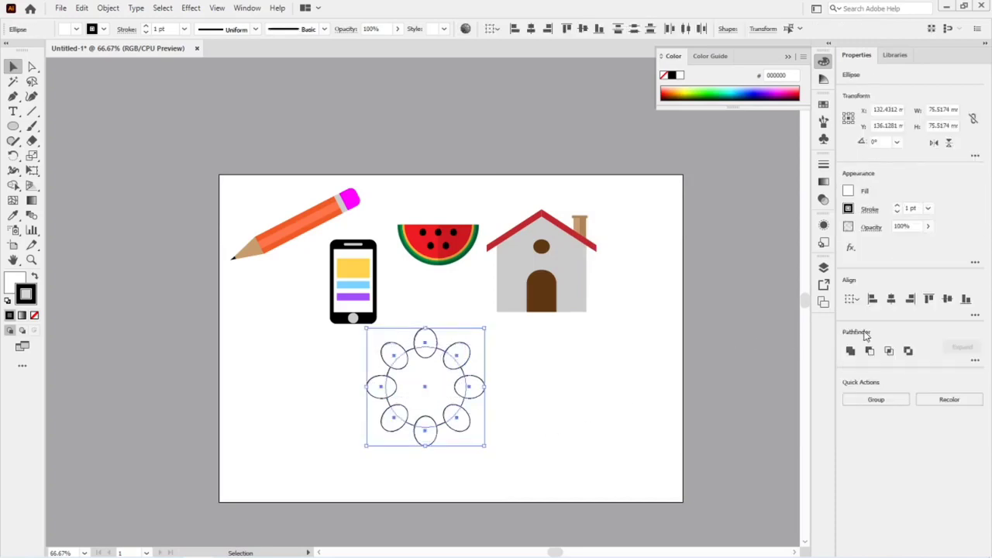
click(870, 350)
click(520, 424)
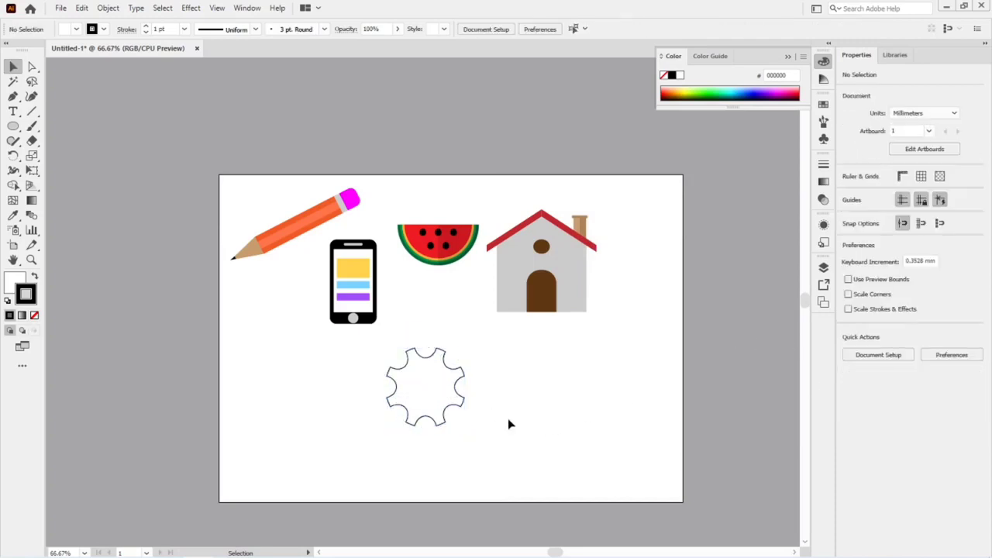
Step: Draw a circle about 26.3 mm across at the gear's center, and shrink it slightly about its own center
click(13, 128)
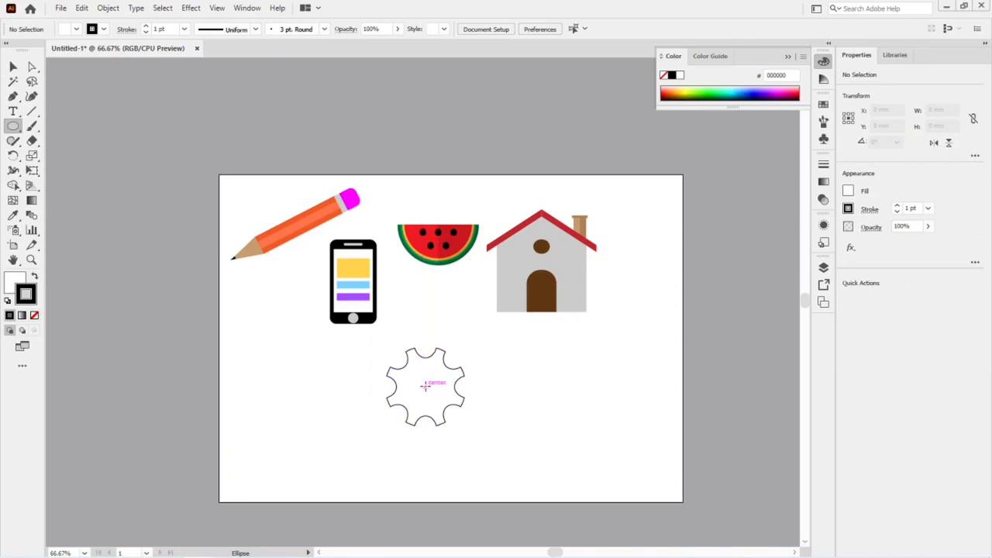
drag(425, 386, 447, 409)
key(v)
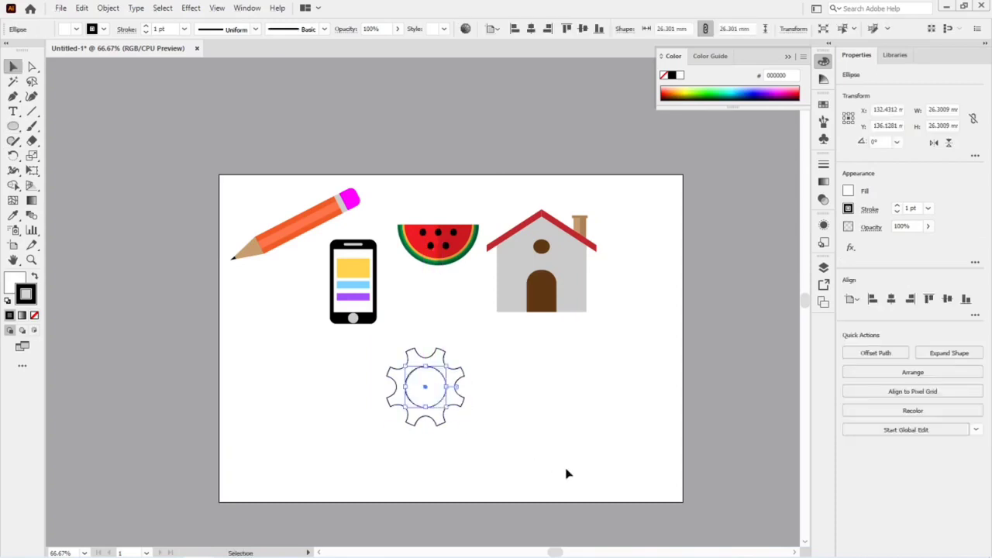
click(509, 445)
click(440, 400)
drag(446, 406, 447, 405)
click(499, 428)
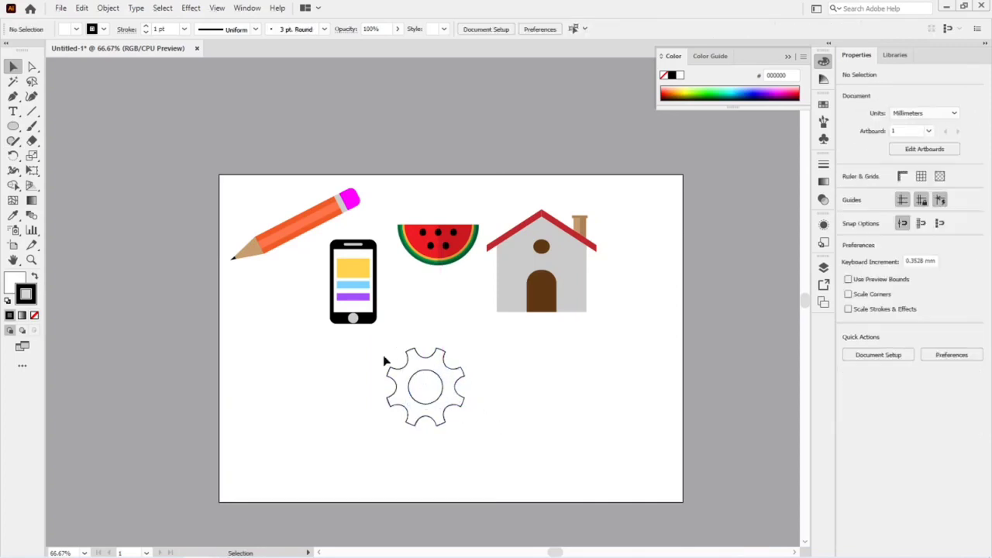
Step: Give the gear and its inner circle a black fill without stroke, and subtract the inner circle from the gear
drag(373, 346, 476, 445)
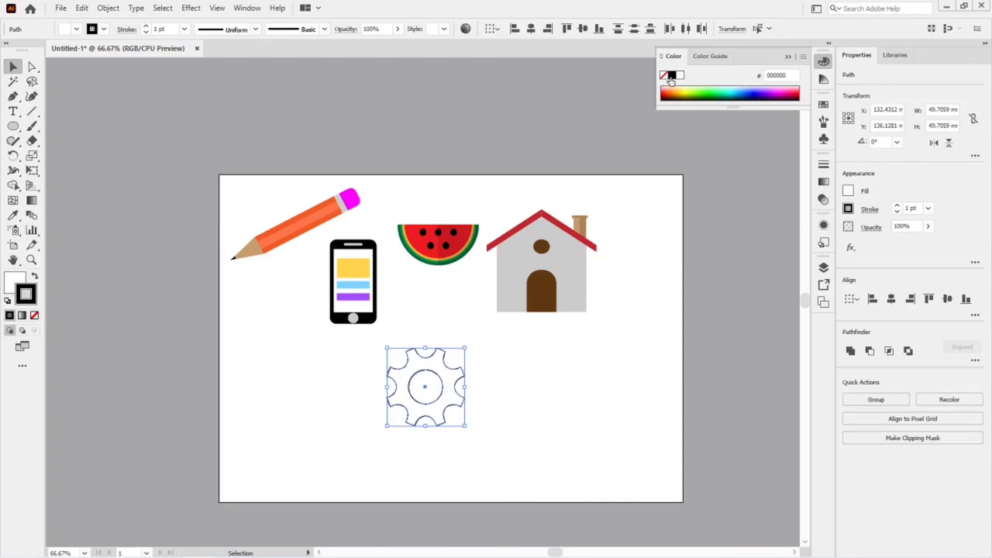
click(34, 277)
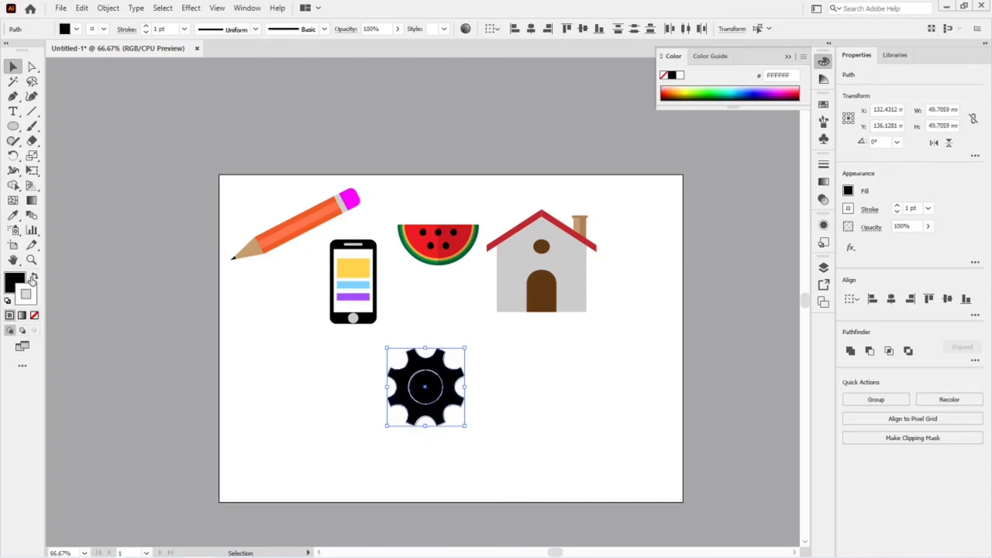
click(34, 317)
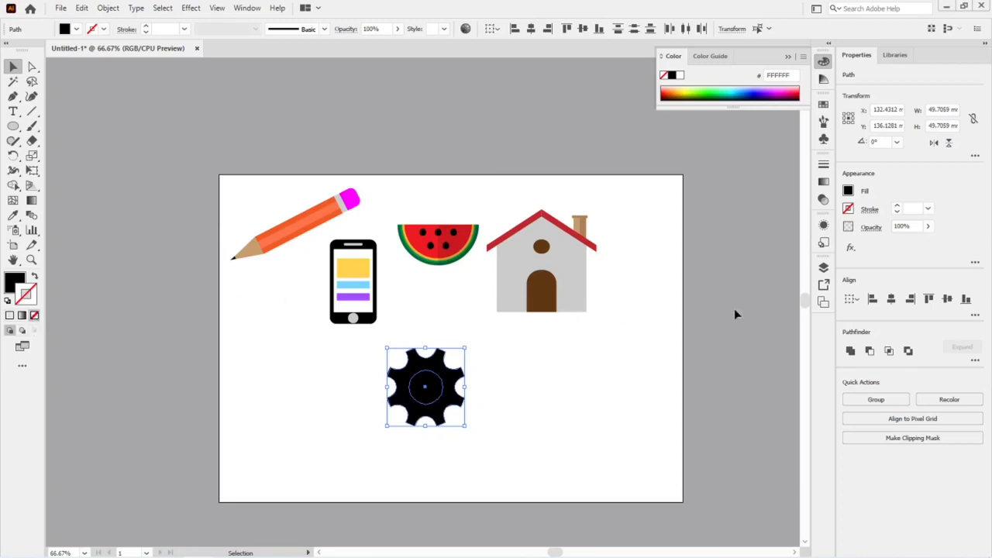
click(870, 353)
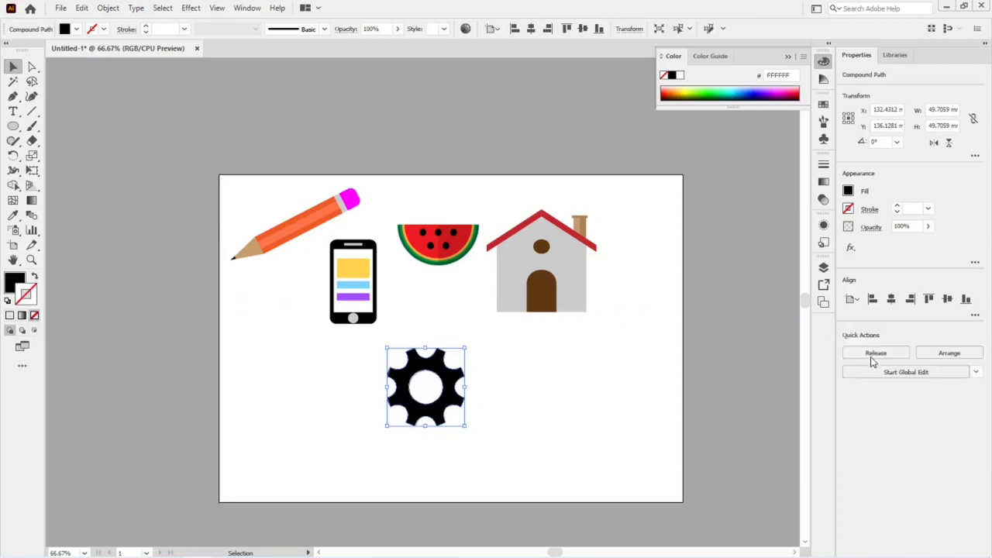
Step: Scale the black gear down and place it below the watermelon slice, between the phone and the house
click(621, 439)
drag(356, 350, 449, 330)
click(519, 385)
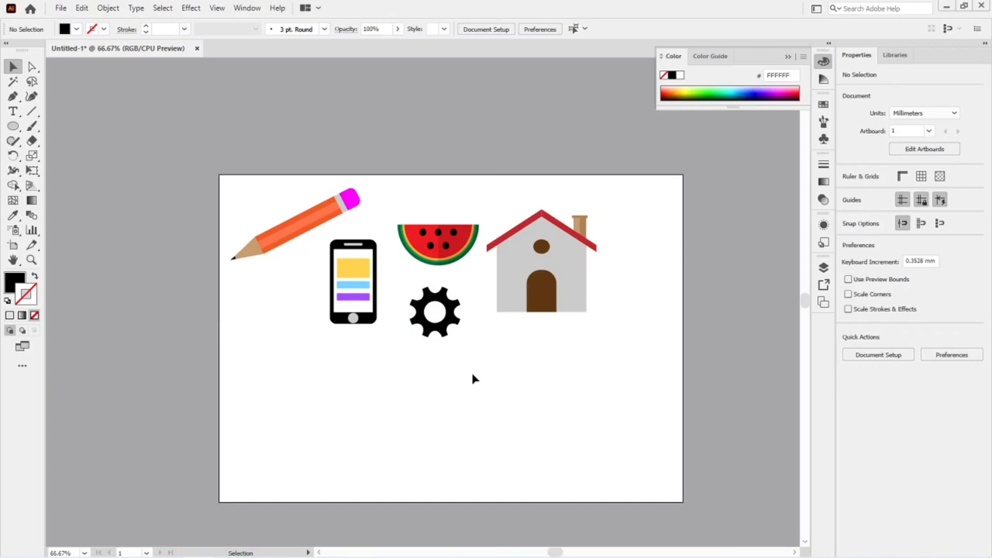
Step: Draw a rounded square about 58 mm wide below the house and fill it with medium gray
click(14, 126)
click(65, 143)
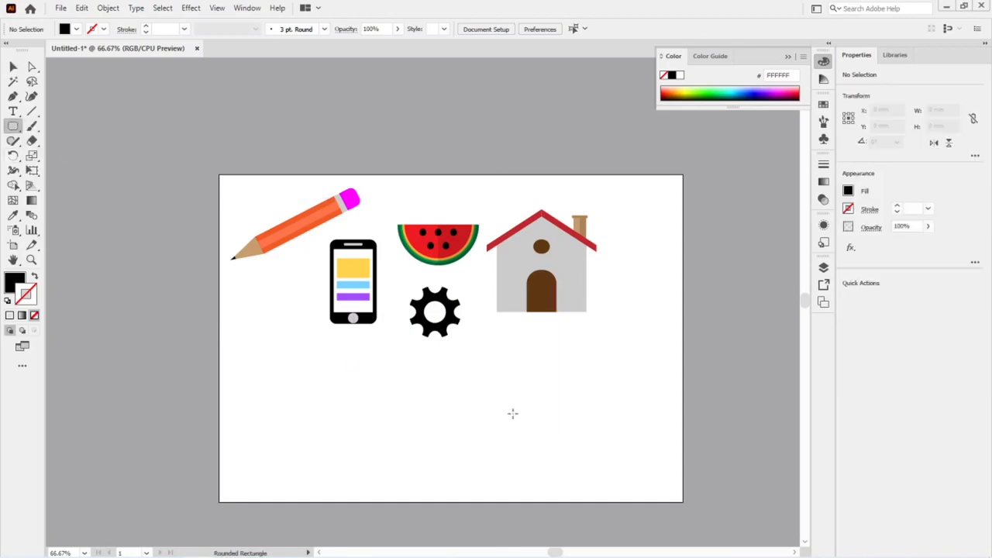
drag(497, 386, 588, 477)
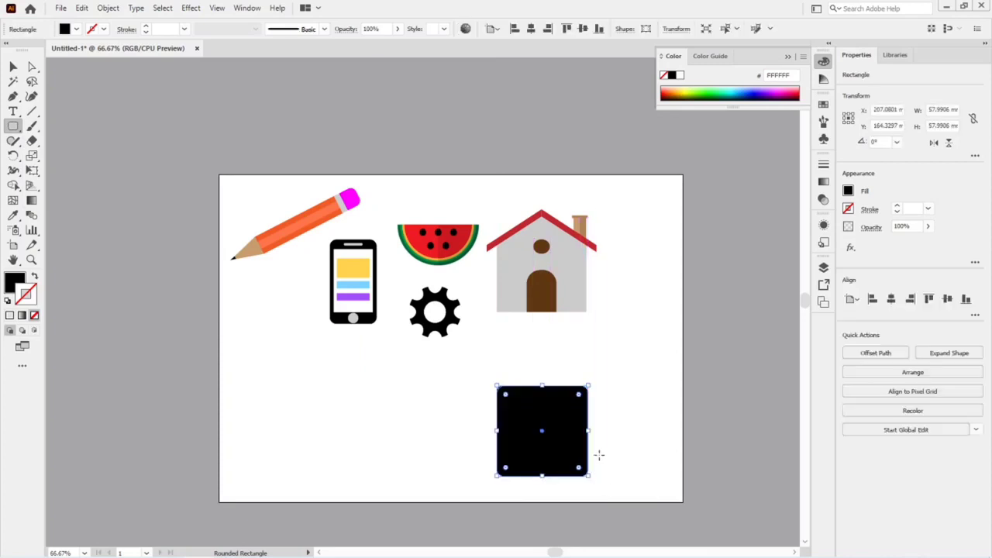
click(848, 191)
click(765, 281)
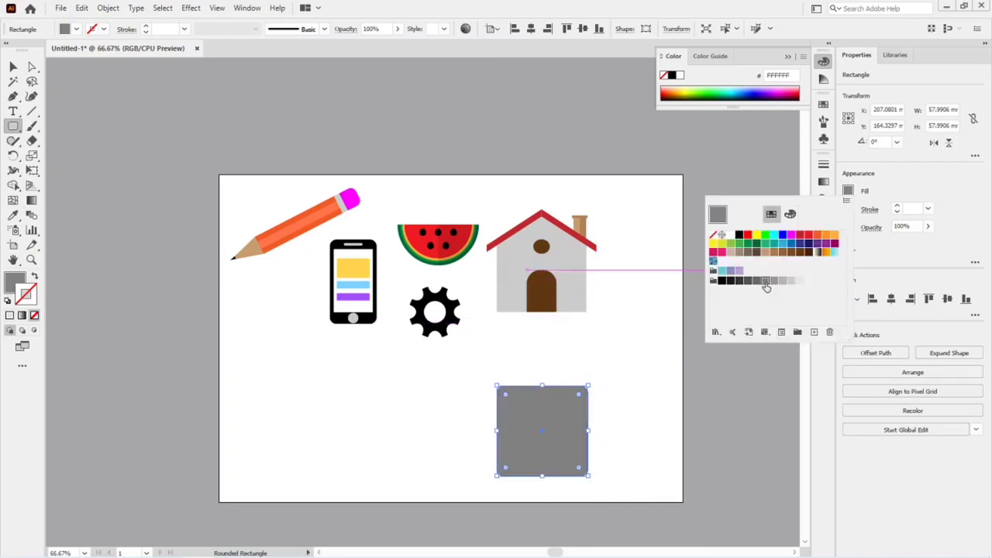
key(v)
click(607, 435)
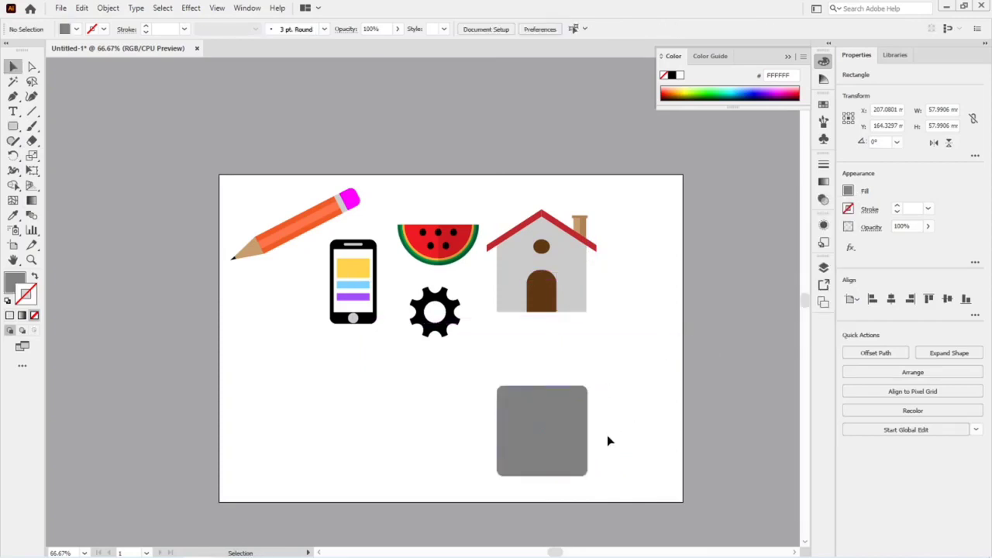
click(555, 453)
click(236, 398)
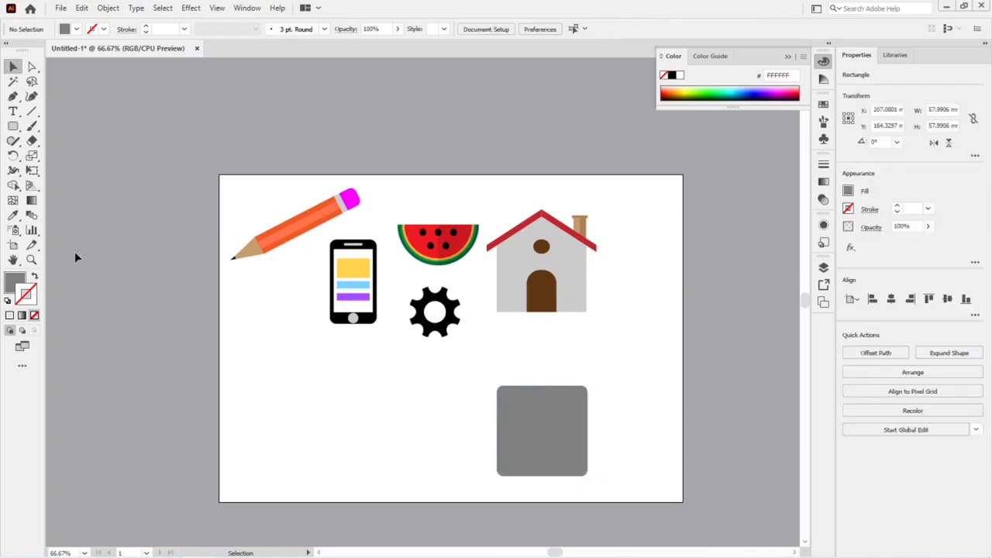
Step: Draw a gray circle about 14.5 mm across below the phone, and a gray rectangle about 7.5 by 18.7 mm beside it
click(13, 127)
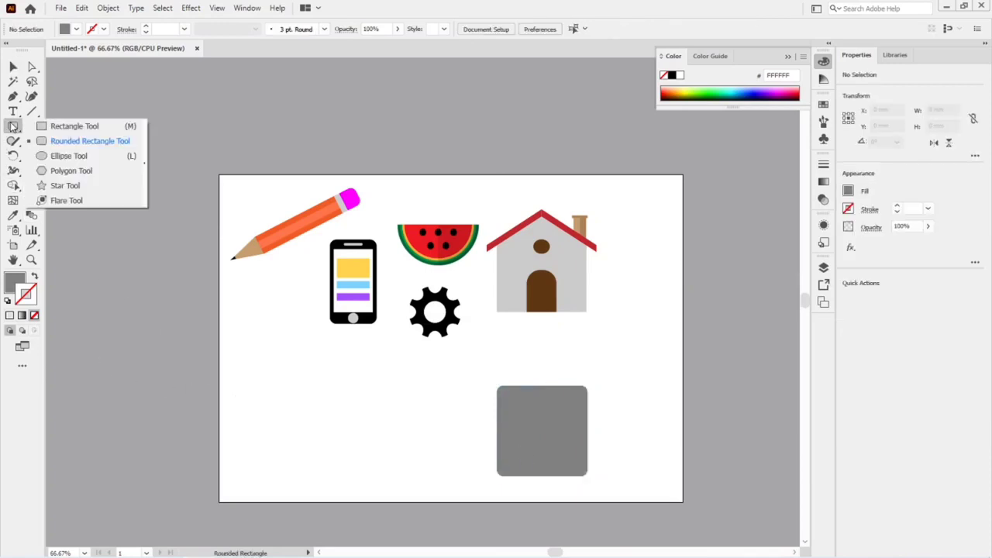
click(69, 156)
drag(323, 406, 334, 417)
key(v)
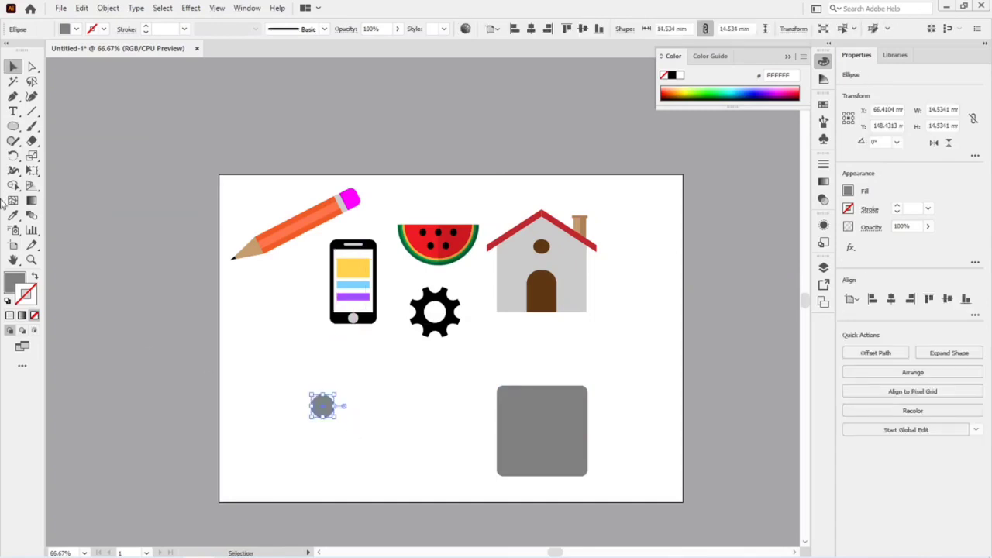
key(m)
drag(372, 399, 386, 429)
Step: Taper the small gray rectangle into a narrow triangle by moving its two top corner points inward to the middle
scroll(403, 436, up, 3)
scroll(403, 434, up, 1)
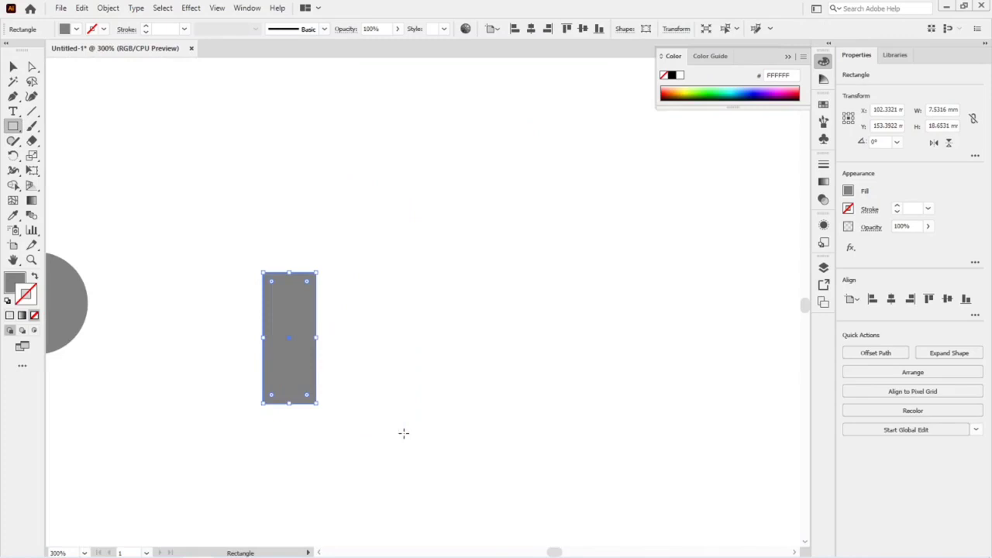
key(a)
click(240, 307)
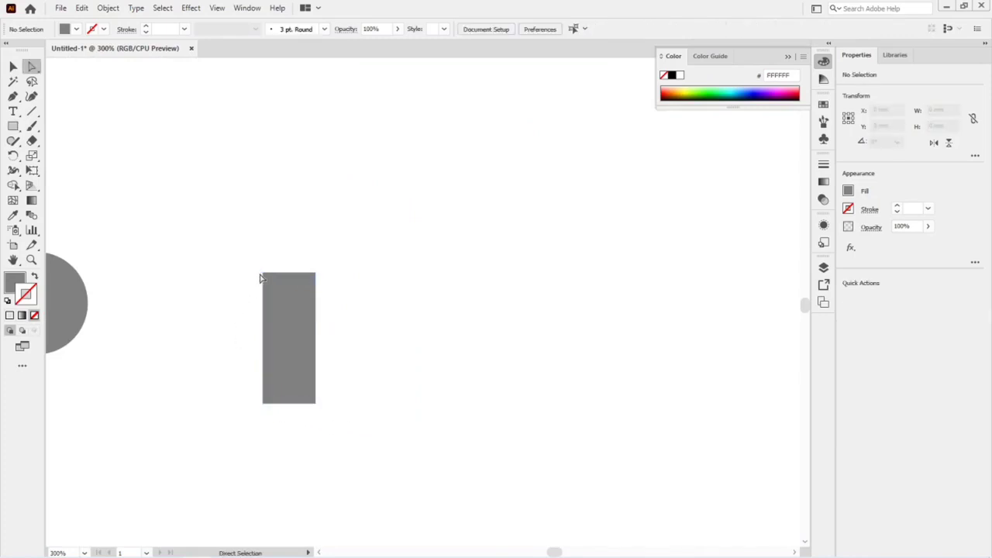
click(263, 273)
key(shift+Right)
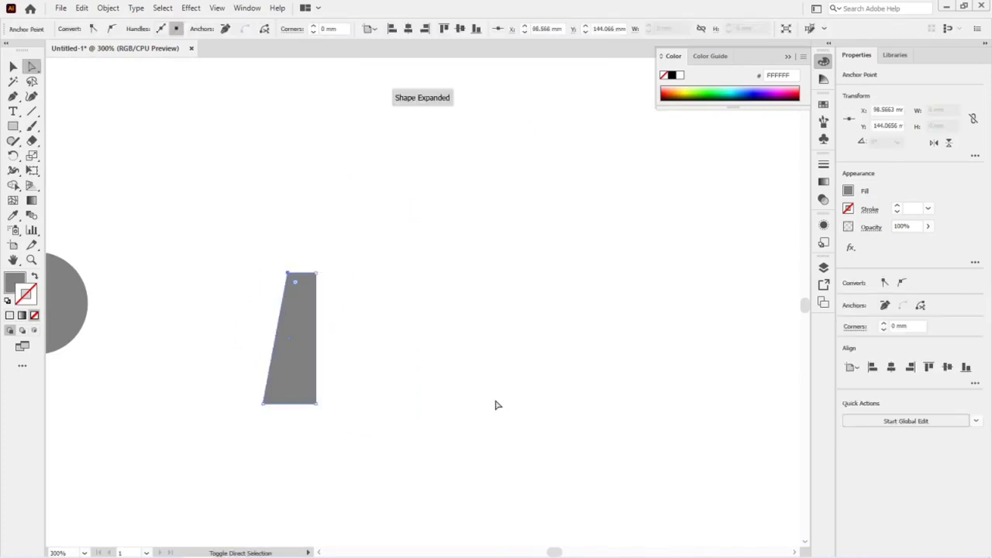
click(318, 279)
click(314, 276)
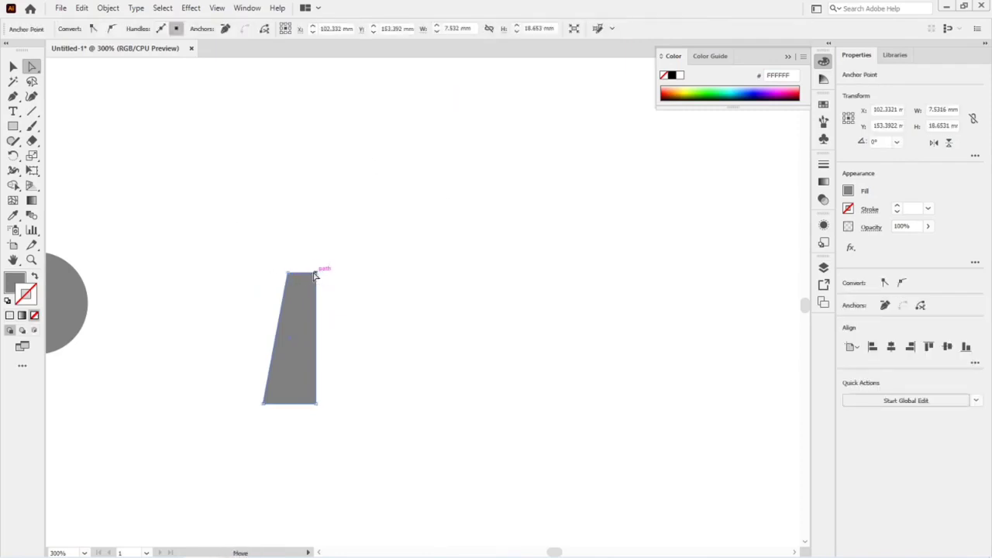
click(309, 275)
key(shift+Left)
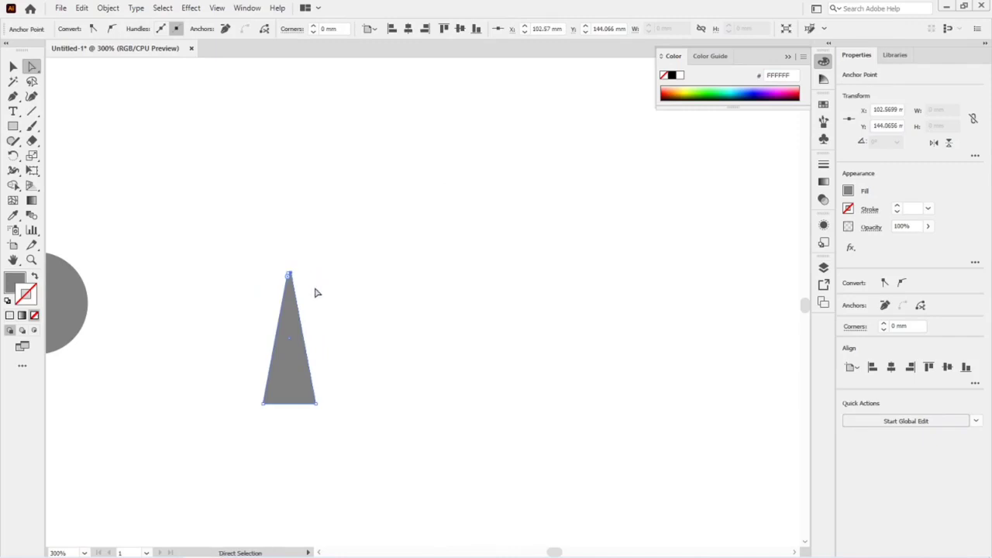
key(v)
click(335, 326)
Step: Move the tapered shape under the small gray circle, overlapping it to form a keyhole, and widen it slightly about its center
scroll(336, 328, down, 1)
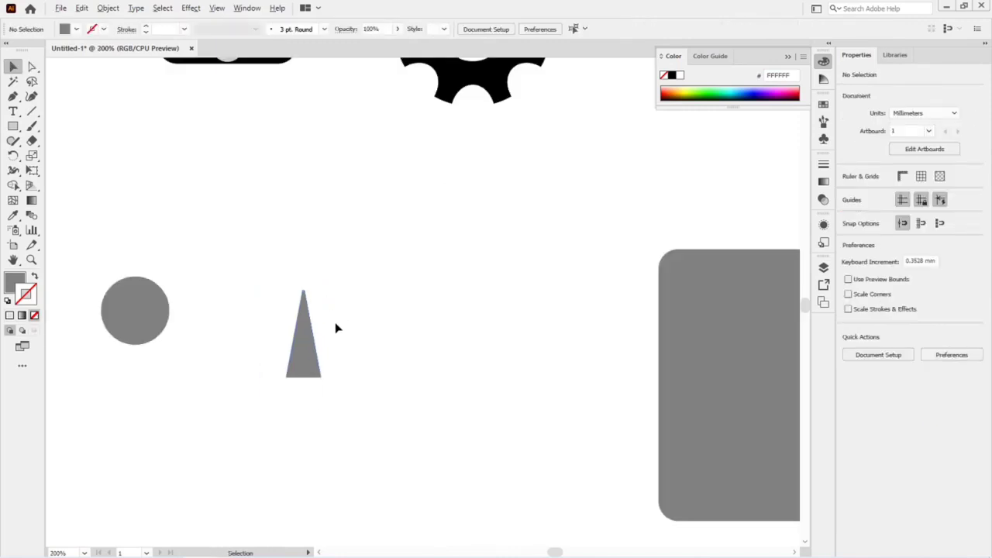
drag(314, 357, 148, 374)
click(248, 384)
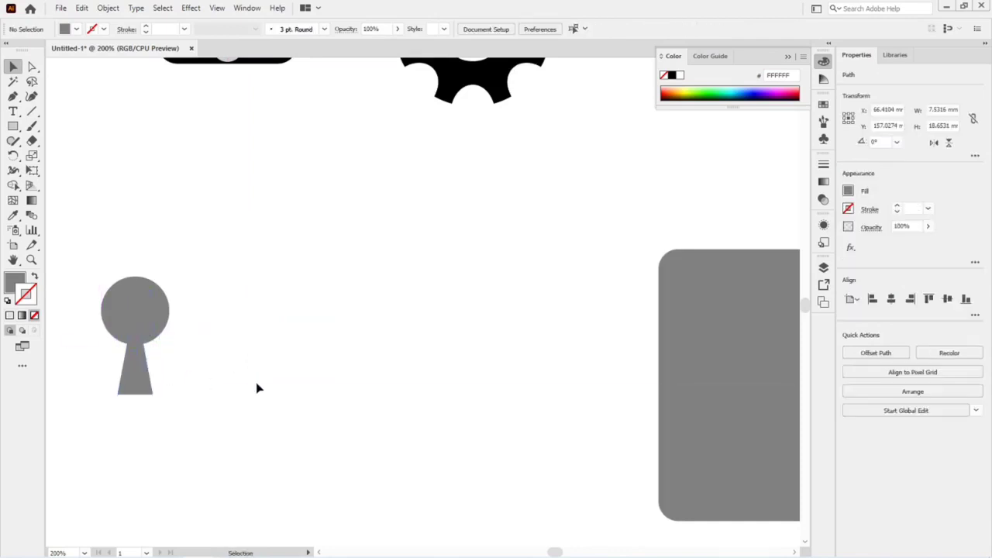
click(148, 377)
drag(155, 352, 161, 353)
click(192, 376)
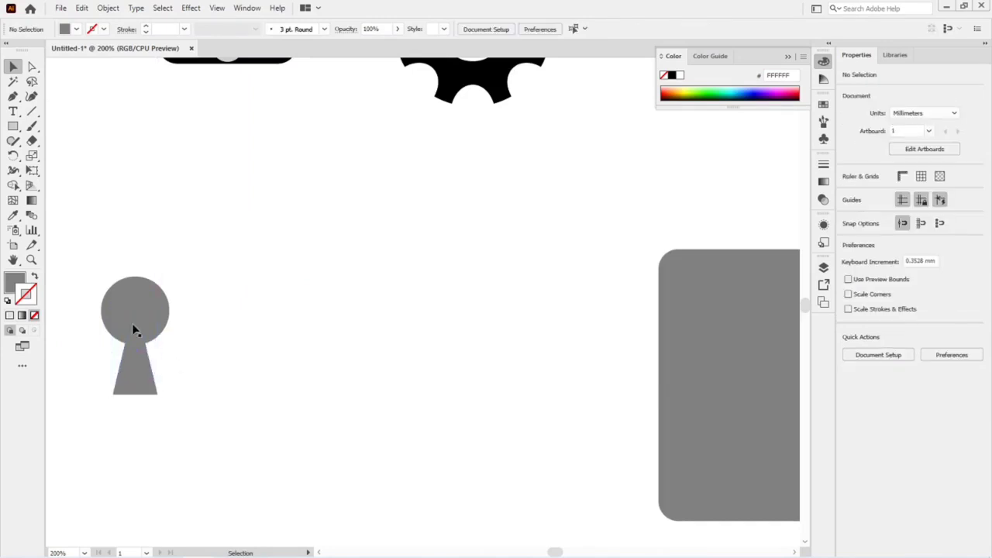
Step: Unite the gray circle and the tapered shape below it into a single keyhole shape
drag(69, 277, 199, 412)
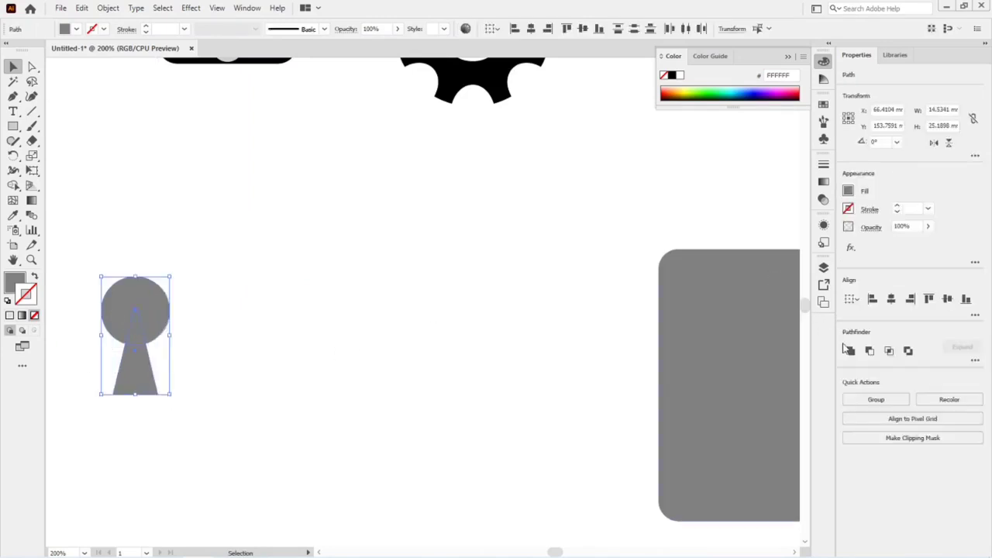
click(853, 351)
click(242, 335)
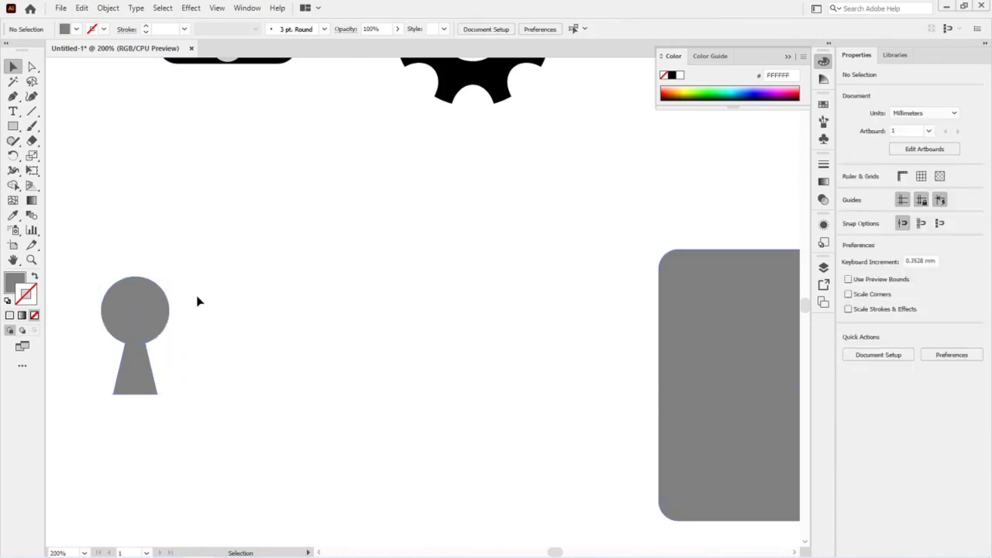
Step: Fill the keyhole with black and leave it without a stroke
scroll(250, 350, down, 1)
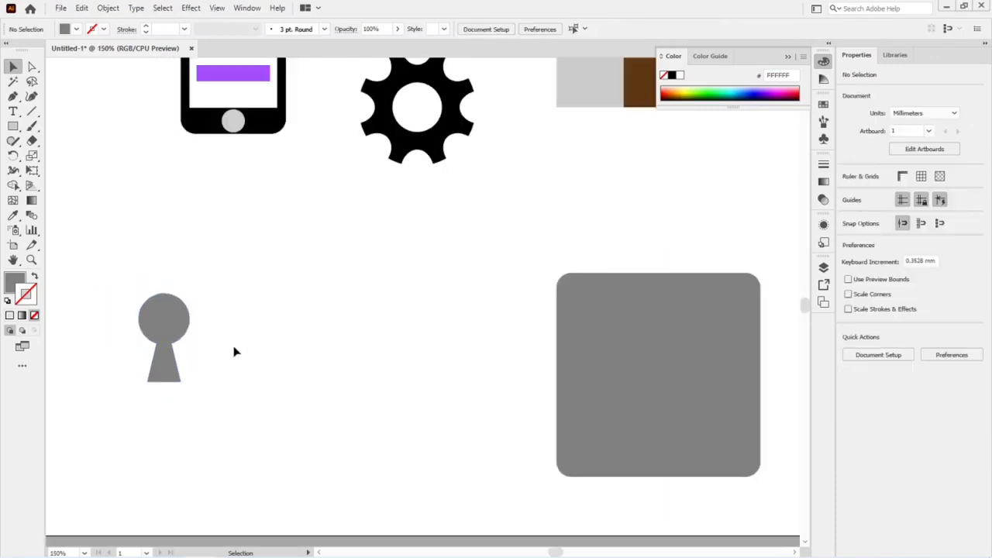
click(162, 343)
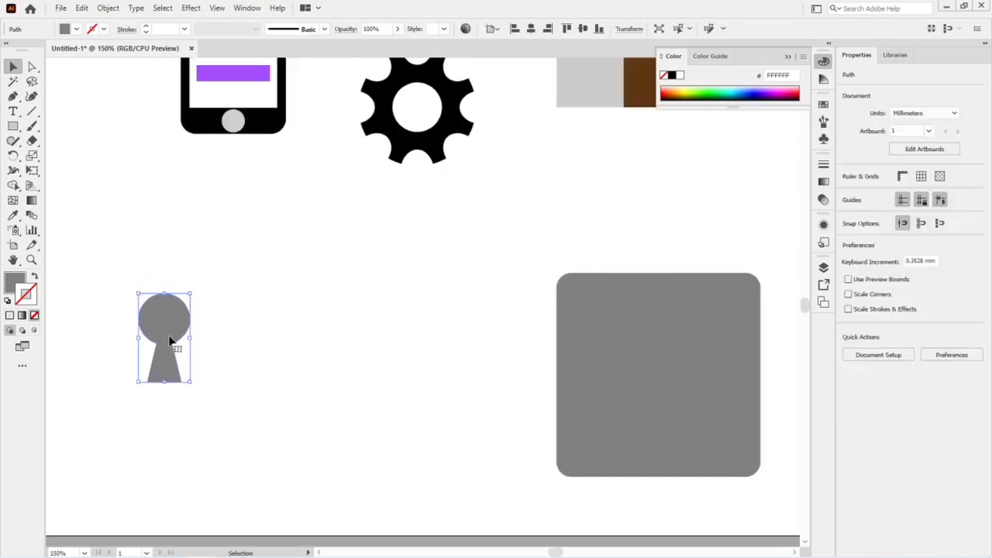
click(671, 75)
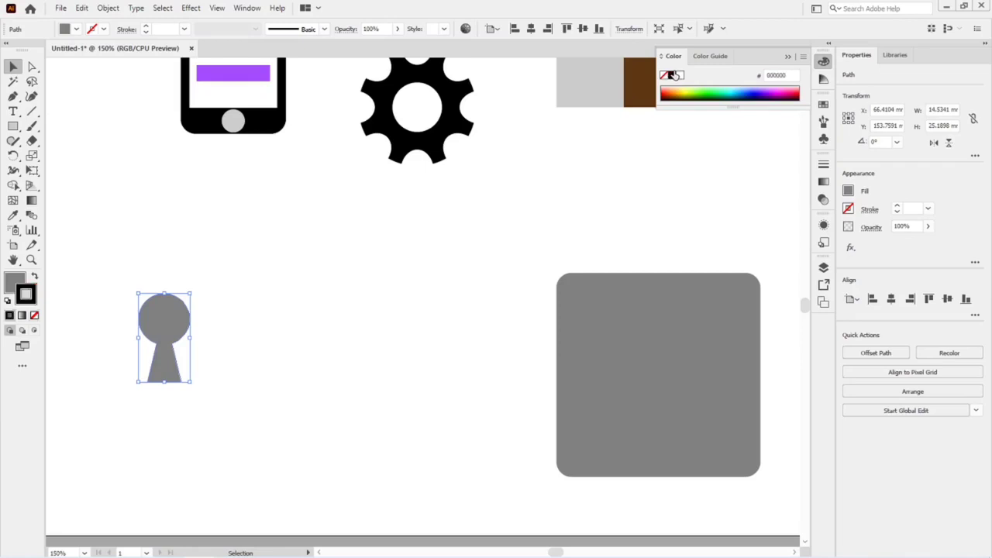
click(34, 276)
click(34, 315)
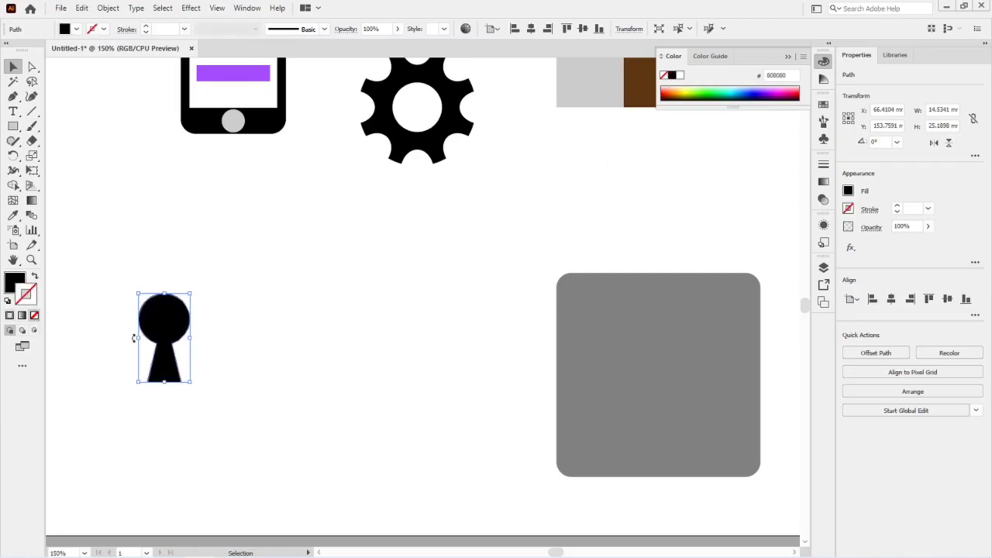
click(118, 343)
Step: Move the black keyhole onto the gray rounded square and center it there
mouse_move(179, 336)
mouse_down()
mouse_move(361, 400)
mouse_move(661, 386)
mouse_up()
drag(469, 231, 777, 489)
drag(719, 455, 503, 455)
key(Delete)
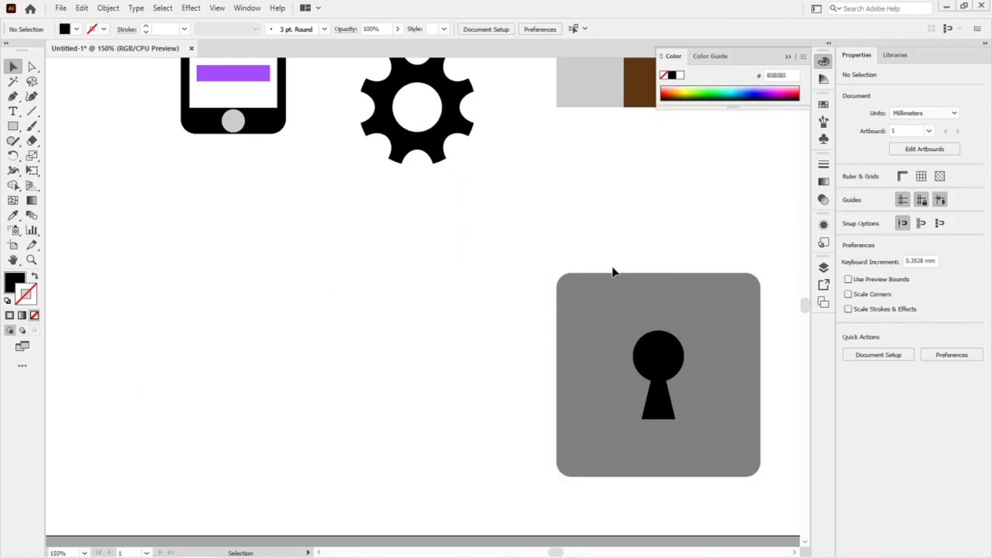
Step: Draw two concentric circles beside the rounded square and subtract the inner one to form a black ring
drag(12, 125, 66, 155)
drag(200, 266, 348, 414)
drag(220, 287, 327, 415)
drag(421, 442, 182, 256)
click(842, 350)
Step: Delete the ring's lower half and fit the remaining arch onto the rounded square's top edge as a shackle
drag(193, 446, 343, 377)
key(Delete)
drag(316, 306, 698, 240)
drag(731, 274, 738, 289)
Step: Arrange the shackle behind the lock body and stretch it slightly upward
right_click(725, 245)
mouse_move(759, 382)
click(677, 422)
drag(657, 196, 657, 184)
Step: Center the lock parts horizontally and resize the gray body to about 54.3 by 52 mm
drag(659, 476, 659, 455)
shift+click(673, 395)
key(ctrl+g)
key(a)
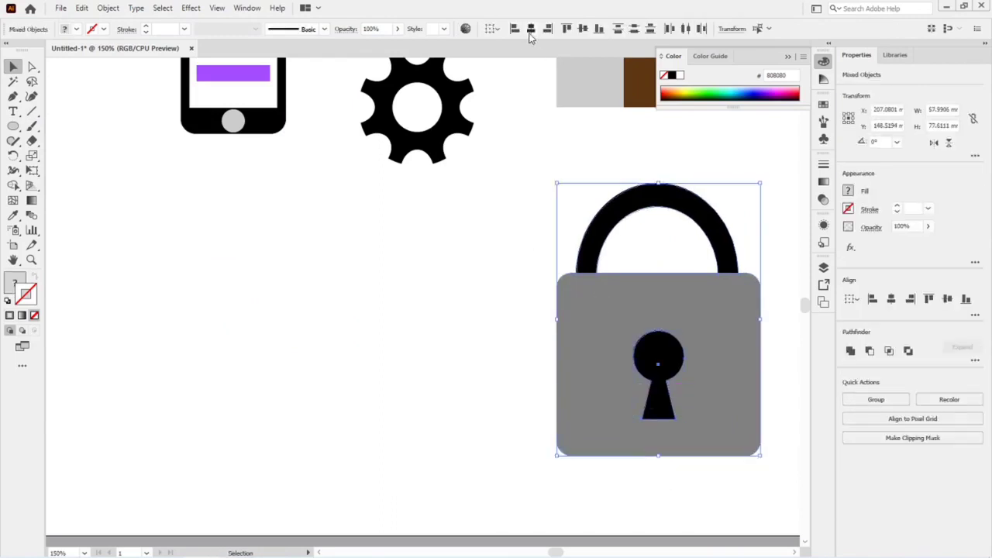
click(560, 224)
click(593, 388)
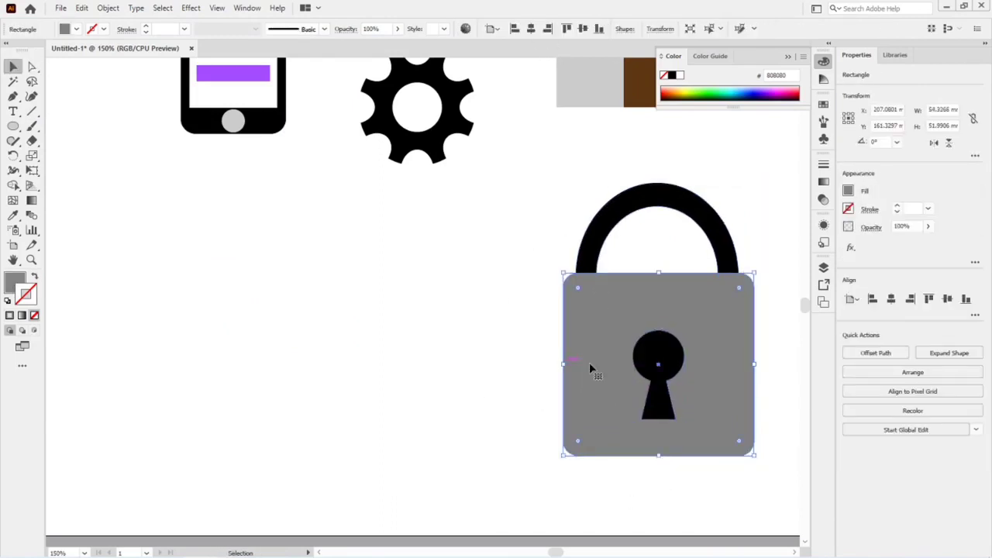
Step: Scale the whole padlock down to about 35.6 by 50.3 mm and place it beside the phone, below the pencil
key(v)
click(719, 414)
drag(761, 456, 722, 405)
drag(659, 379, 101, 217)
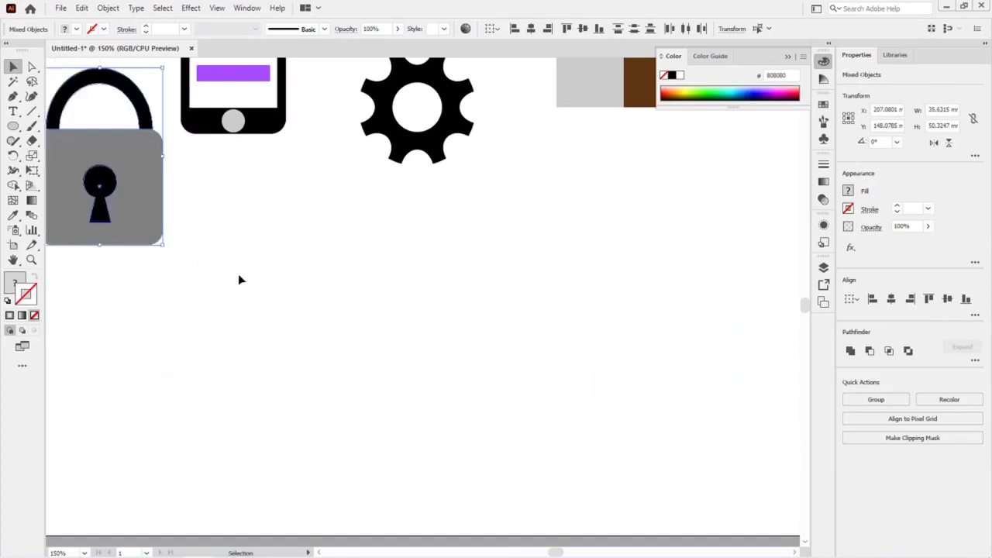
scroll(283, 284, down, 1)
drag(354, 335, 412, 393)
click(412, 393)
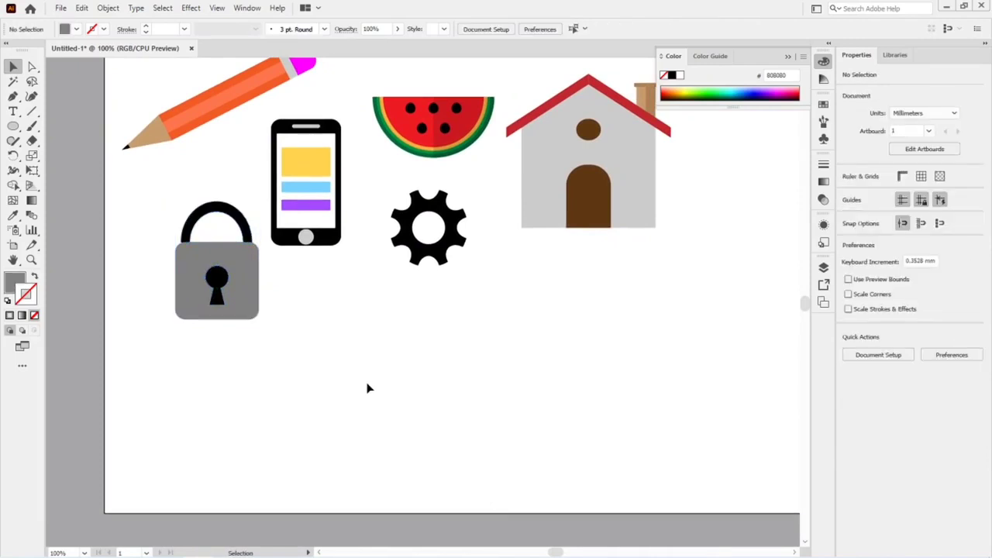
Step: Create a white 50 by 75 mm rectangle with a 1 pt black stroke and place it below the house
key(m)
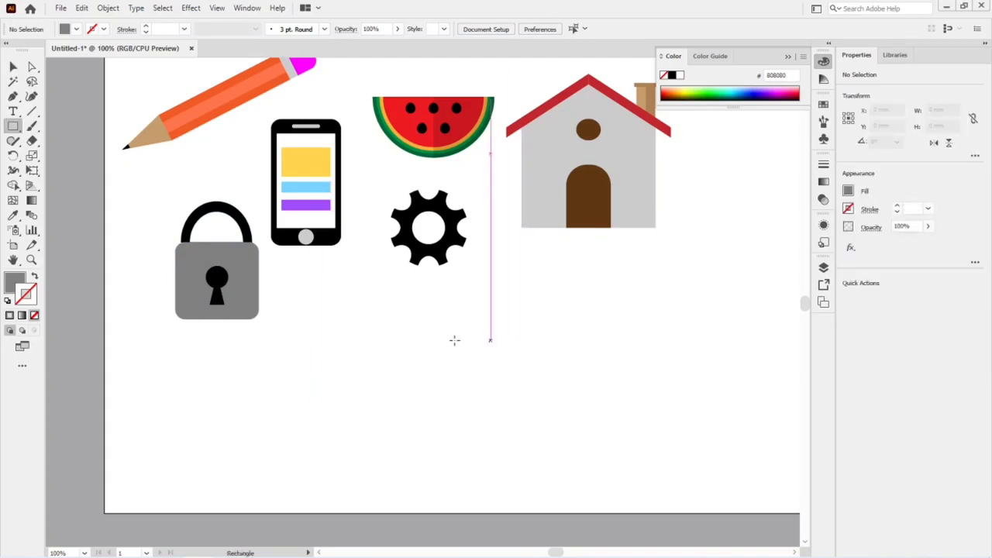
drag(457, 339, 512, 403)
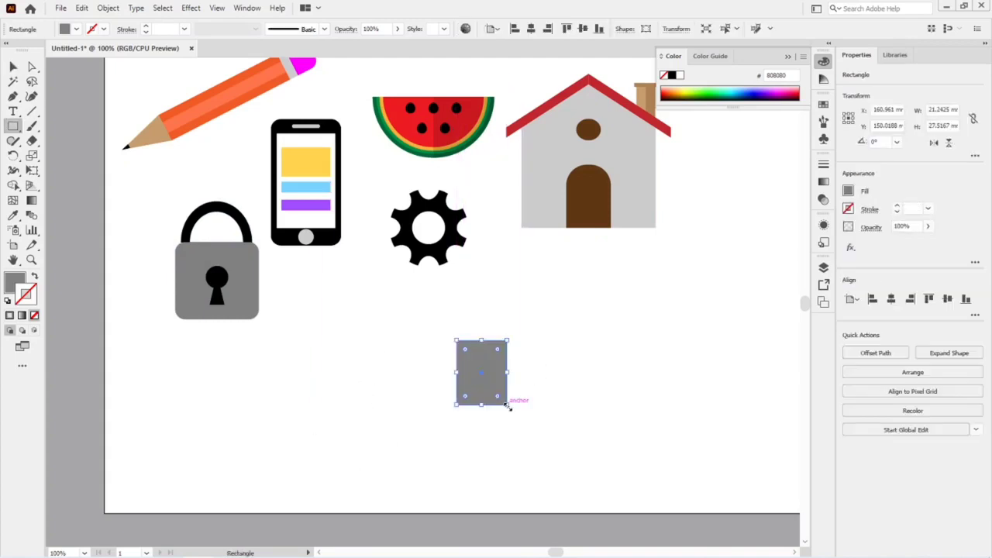
key(ctrl+z)
click(479, 360)
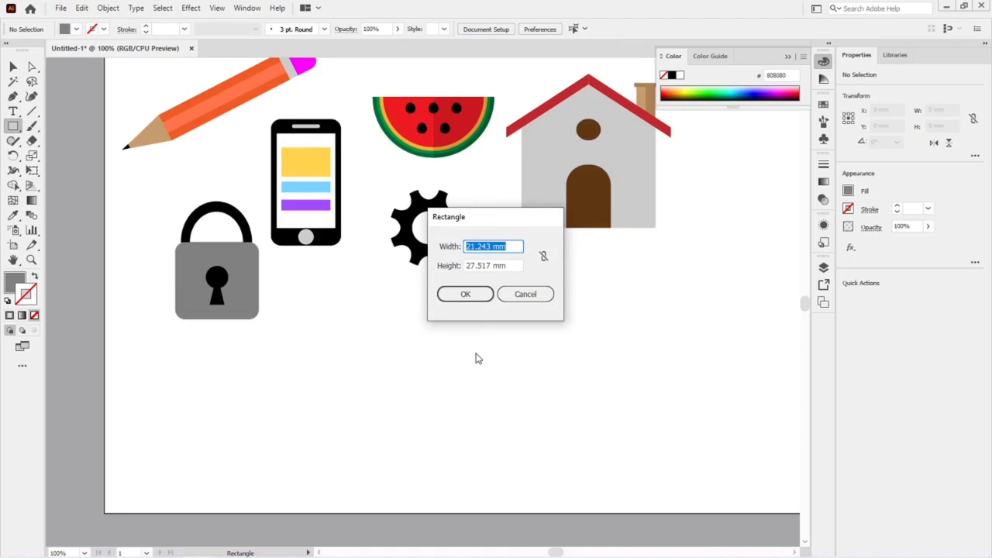
text(50)
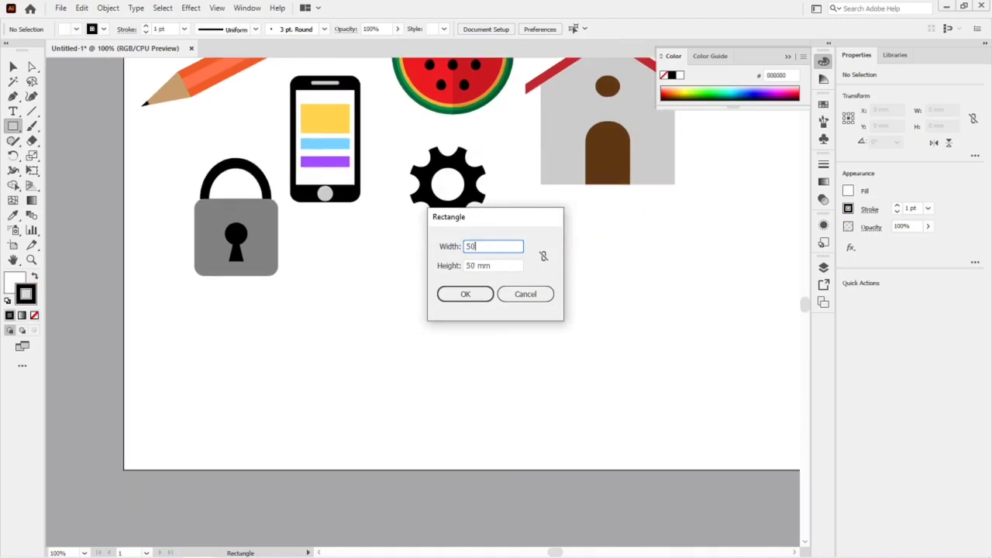
key(Tab)
text(7)
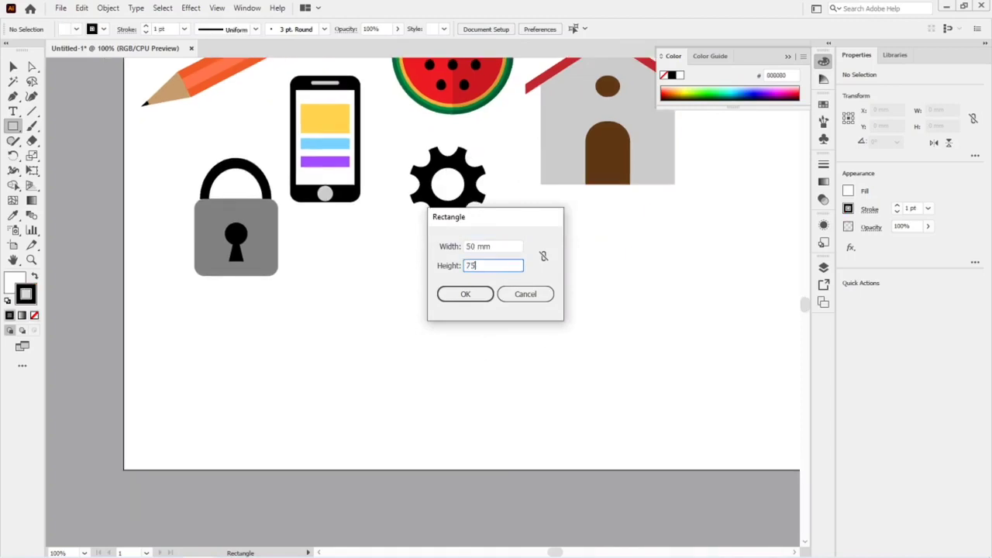
text(5)
key(Return)
key(v)
drag(615, 417, 614, 305)
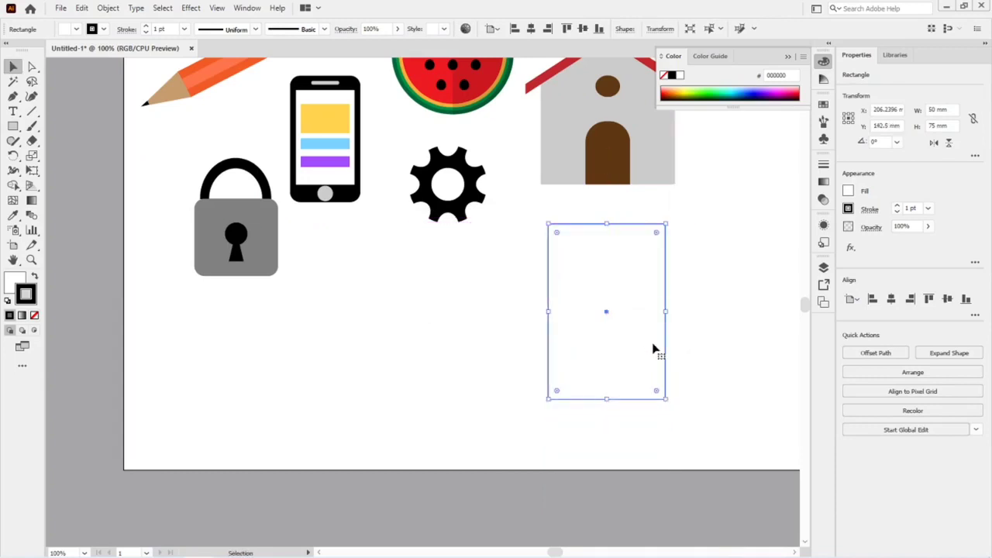
click(733, 358)
Step: Round the rectangle's top corners fully into an arch and place an identical copy directly to its right
key(a)
drag(528, 200, 687, 383)
click(748, 380)
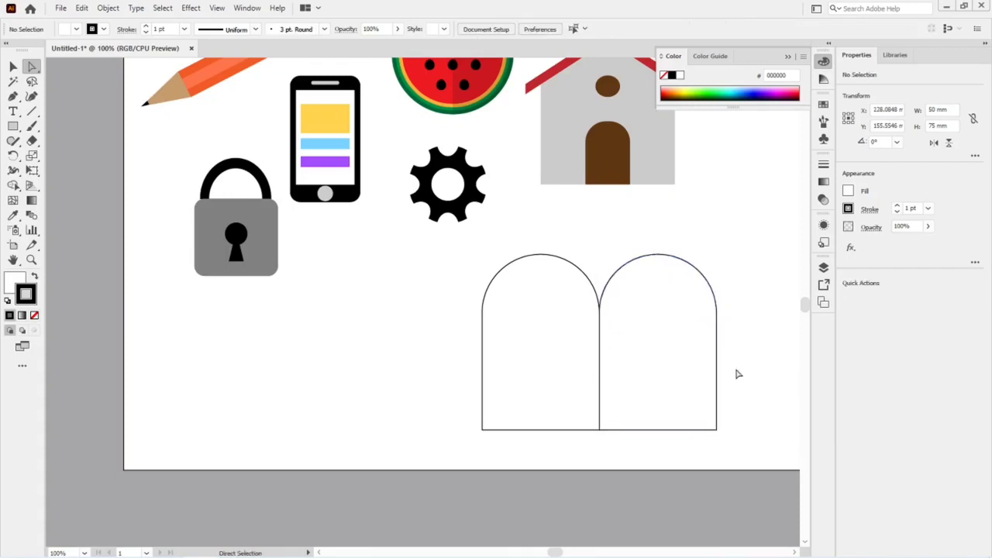
Step: Rotate the left arched shape by 45°
right_click(564, 383)
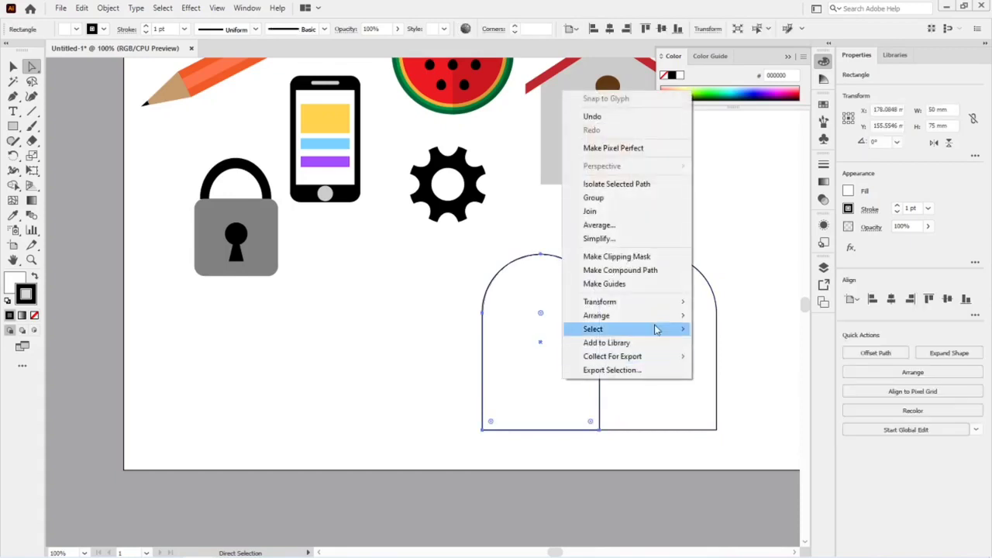
mouse_move(674, 310)
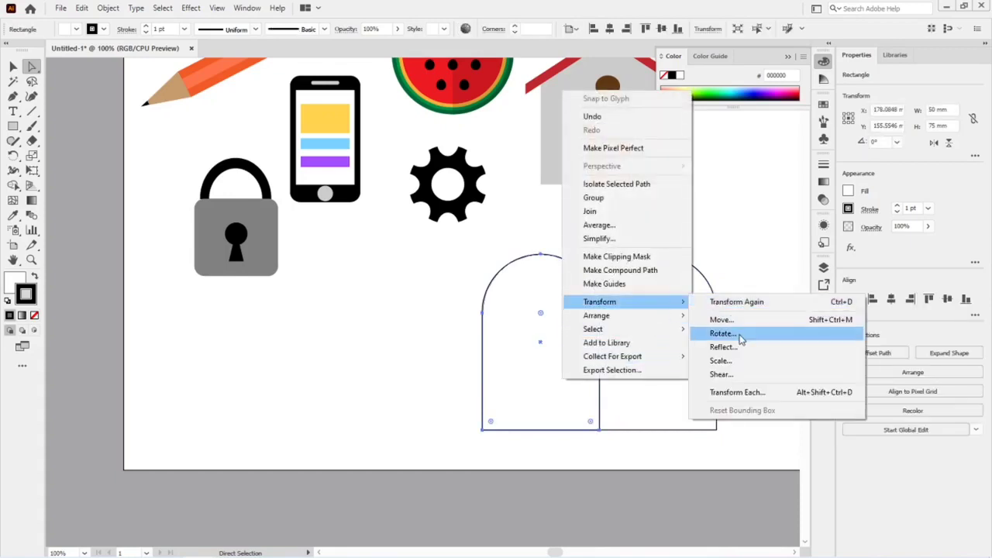
click(741, 339)
click(677, 276)
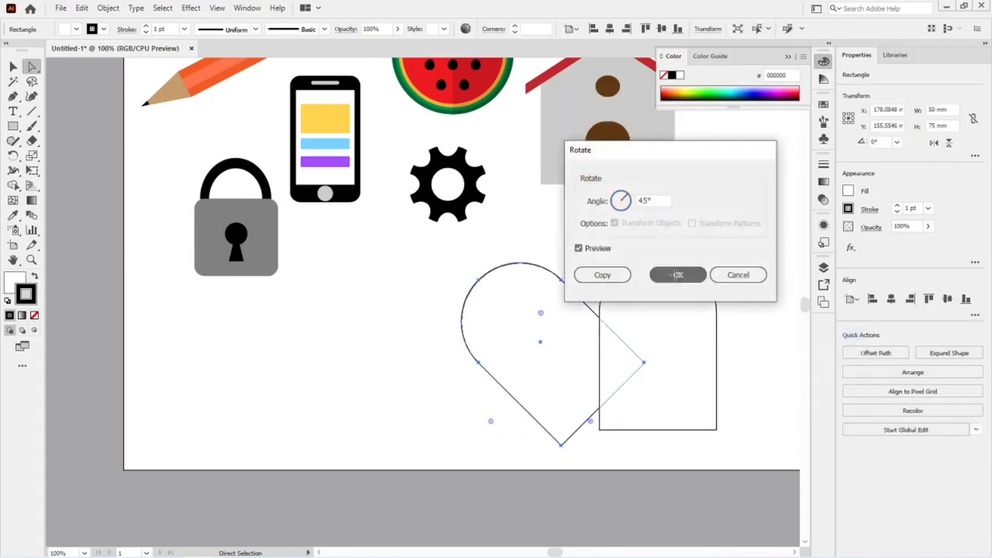
Step: Rotate the right arched shape by -45°
click(683, 347)
right_click(683, 346)
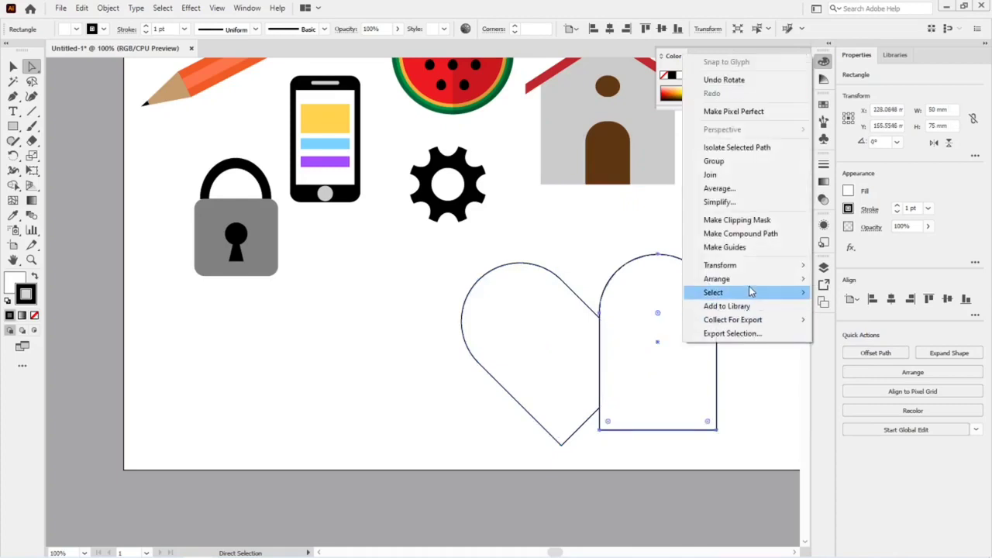
mouse_move(758, 265)
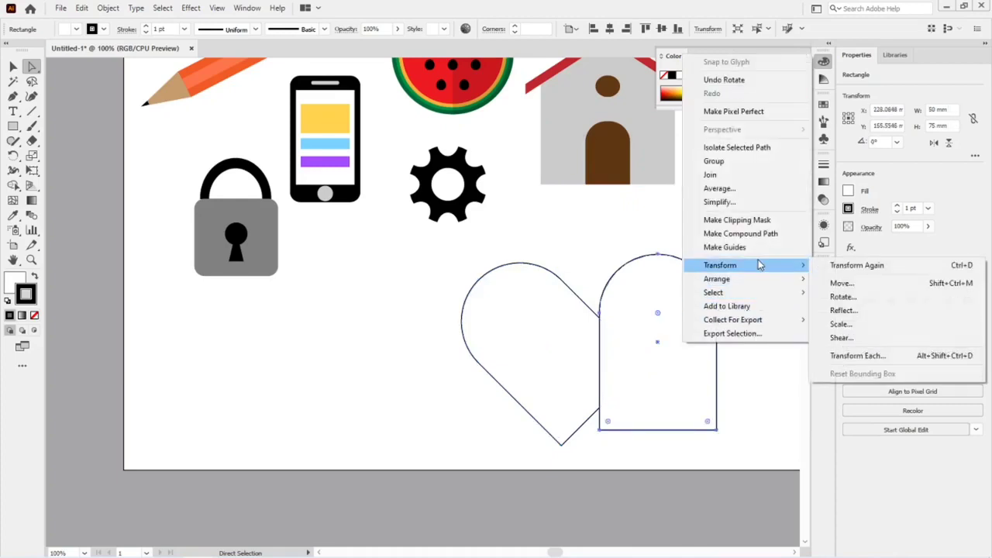
click(842, 297)
click(665, 203)
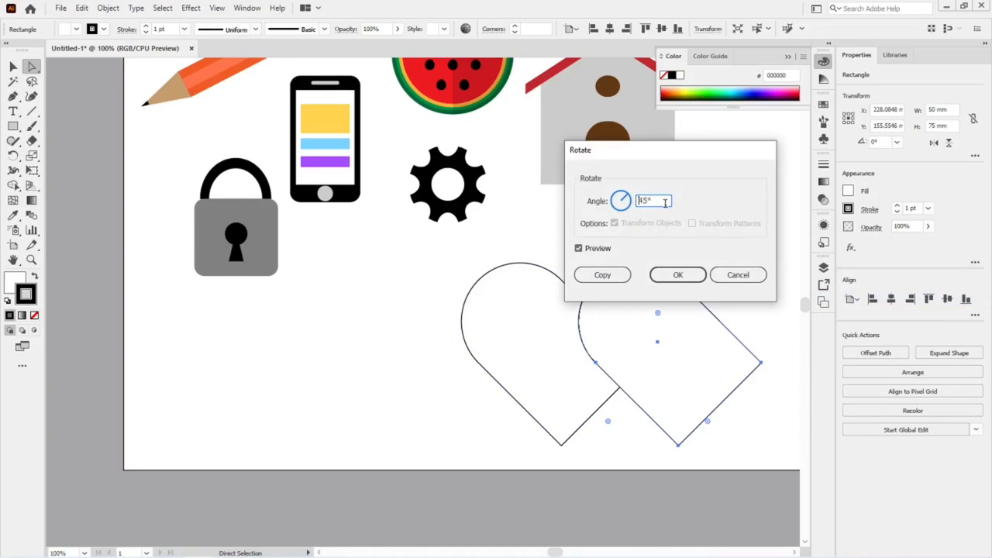
text(-)
click(679, 279)
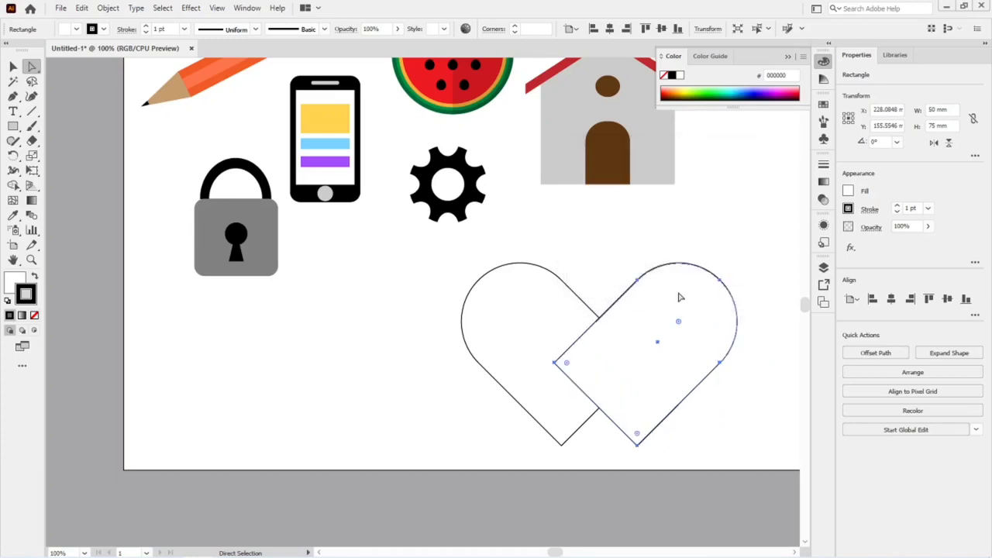
Step: Align the two rotated arched shapes to their common horizontal center so they overlap
click(722, 410)
drag(432, 282, 670, 426)
key(v)
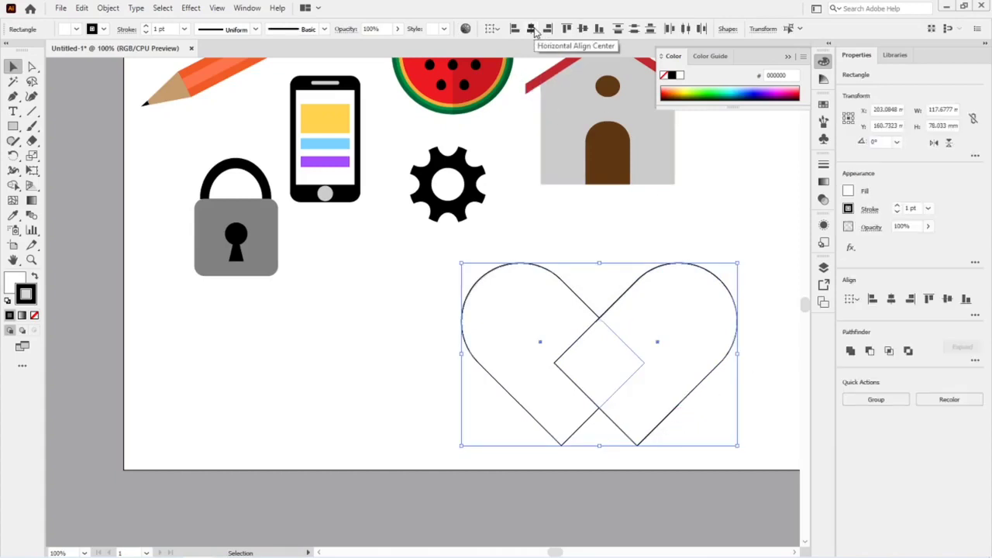
click(531, 29)
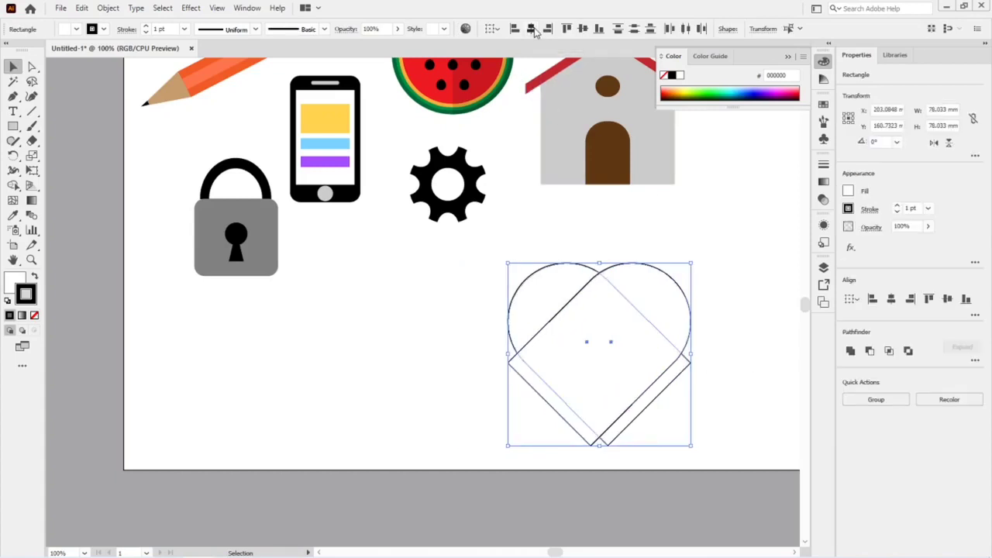
Step: Use the Shape Builder to remove the protruding lower strips and merge the remaining regions into one heart
click(13, 185)
mouse_move(560, 432)
mouse_down()
mouse_move(565, 418)
mouse_move(601, 433)
mouse_move(628, 427)
mouse_up()
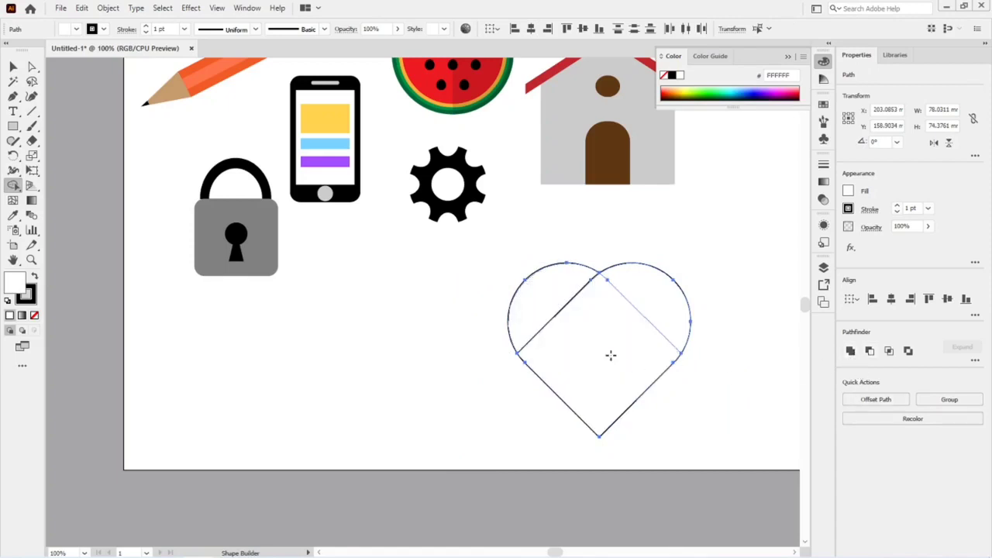
mouse_move(552, 298)
mouse_down()
mouse_move(575, 318)
mouse_move(616, 329)
mouse_move(652, 303)
mouse_move(644, 327)
mouse_up()
key(v)
click(740, 401)
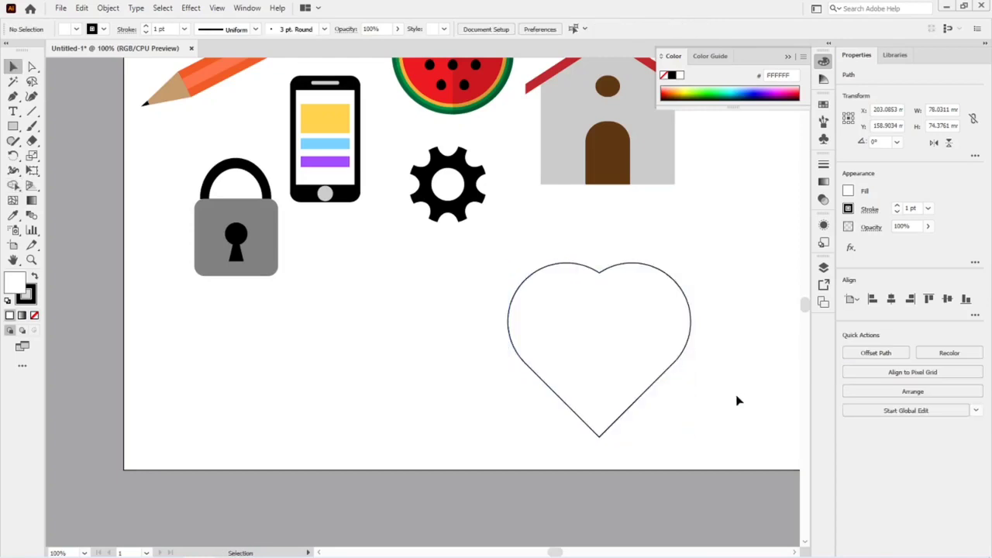
Step: Fill the heart with red ED1C24 and remove its black stroke
click(631, 399)
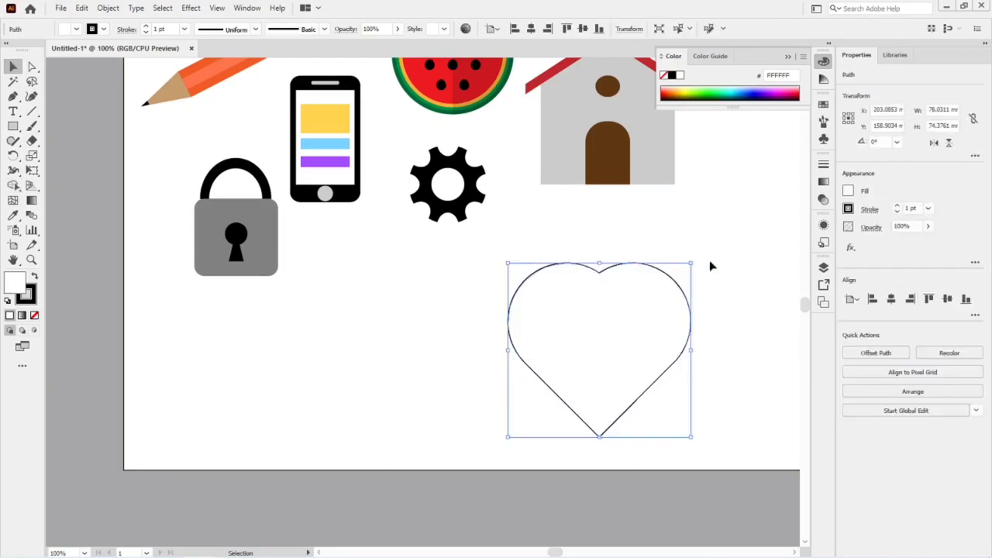
click(849, 193)
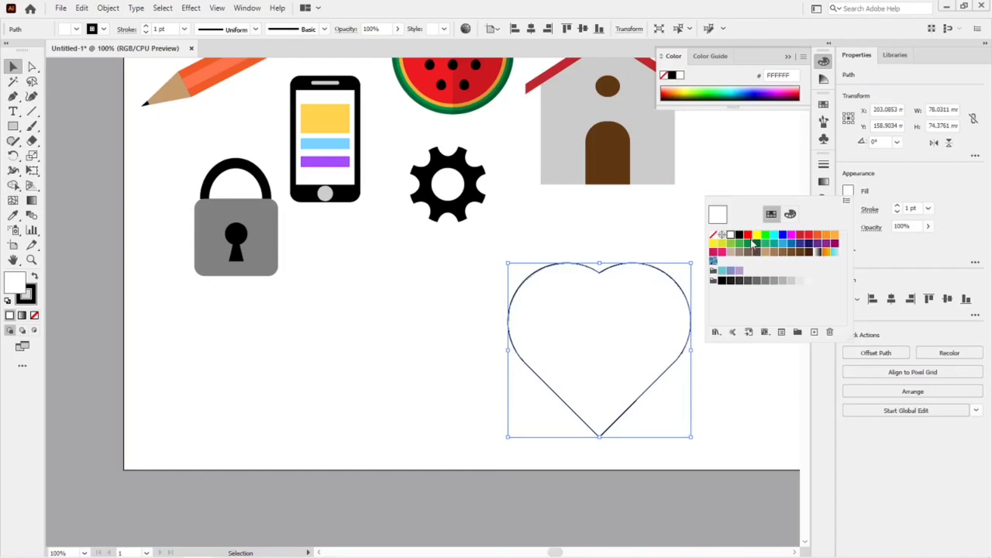
click(809, 236)
click(724, 359)
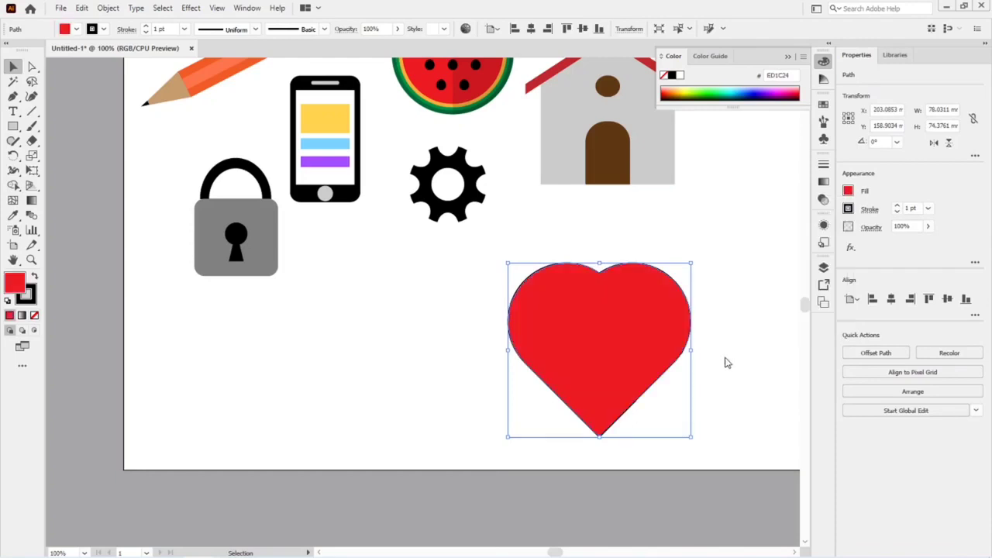
click(849, 210)
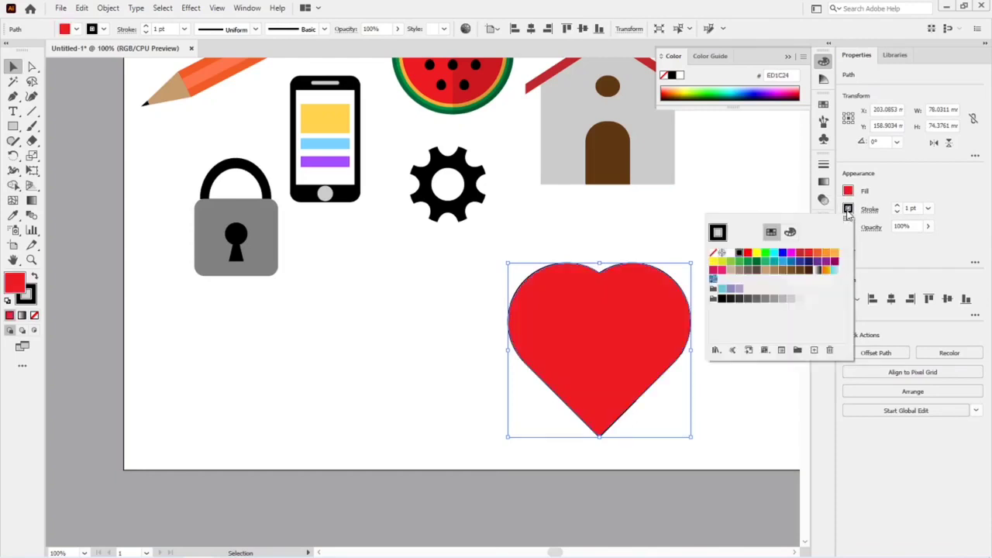
click(28, 299)
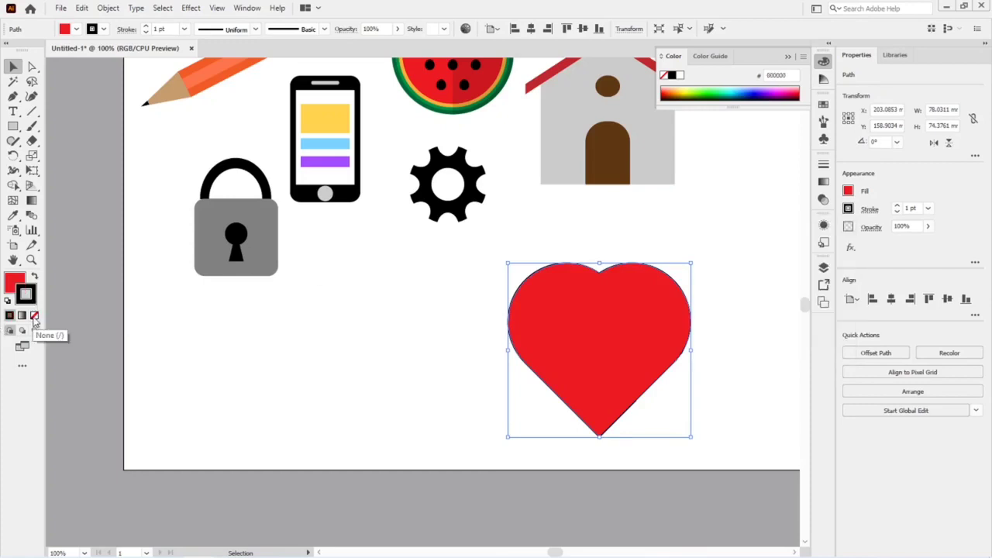
click(34, 316)
click(221, 396)
click(551, 387)
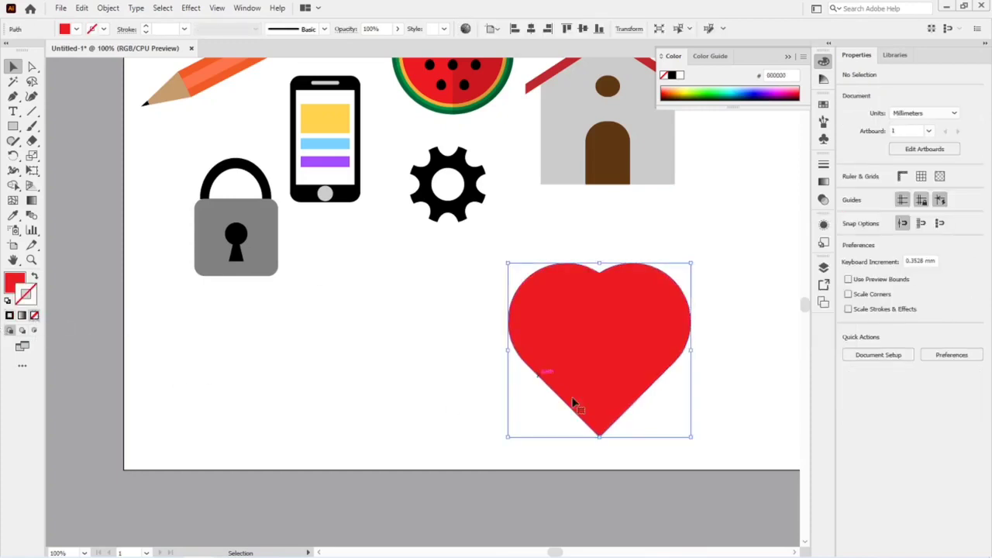
Step: Scale down the red heart proportionally and move it between the padlock and the gear, just below the smartphone
drag(692, 438, 663, 416)
drag(541, 374, 325, 321)
click(470, 341)
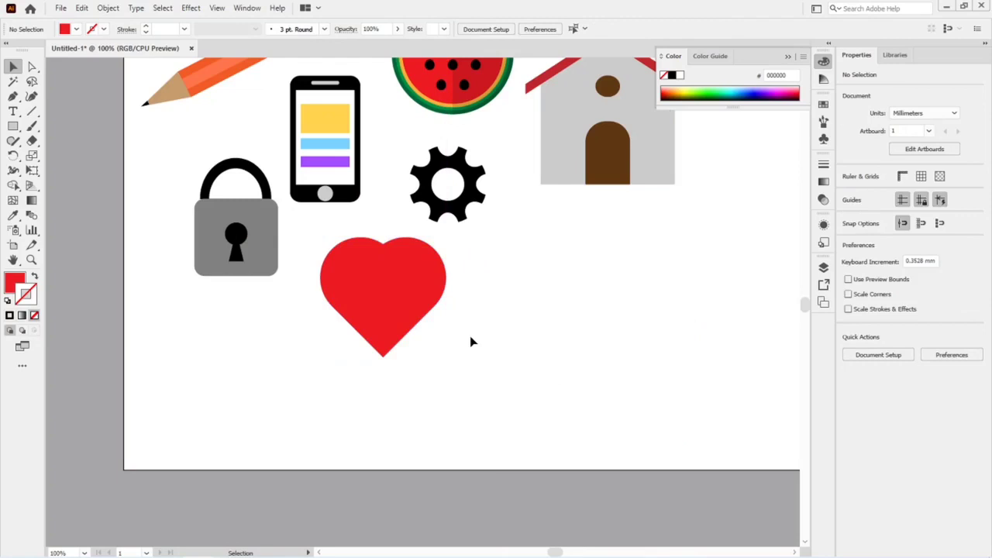
Step: Draw a circle about 36.5 mm in diameter beside the red heart, with the default white fill and black stroke
key(l)
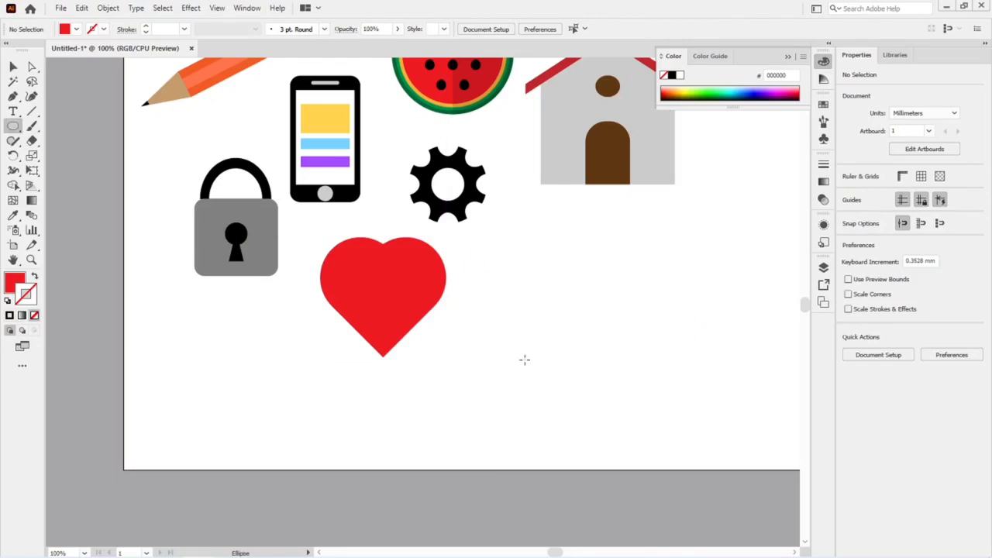
drag(533, 305, 563, 348)
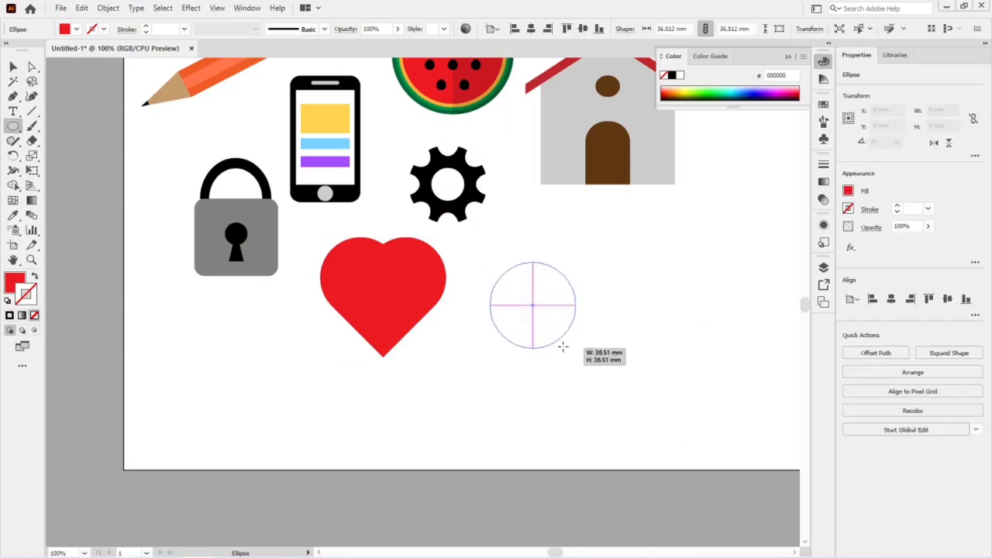
key(d)
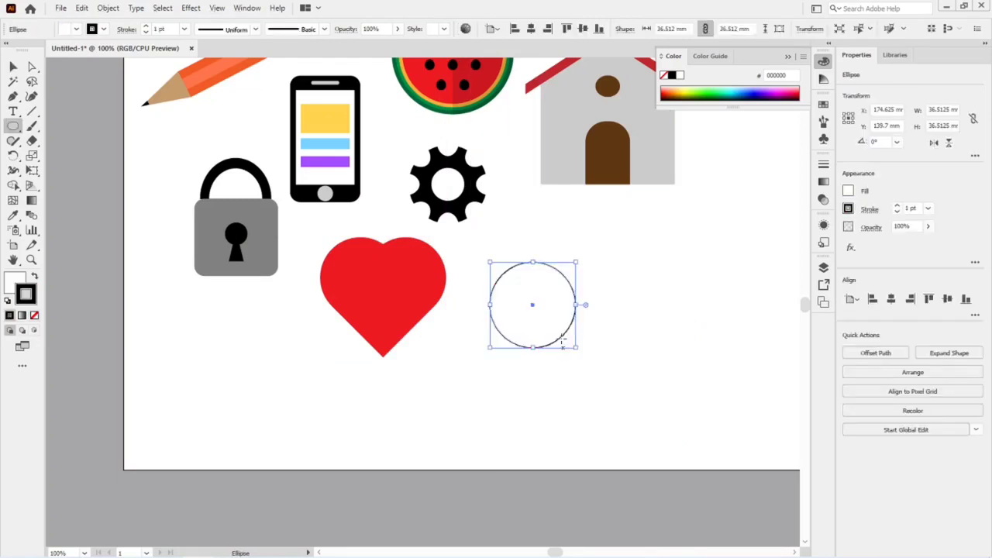
Step: Duplicate the circle horizontally so the copy partly overlaps it, and unite both circles into one shape
key(v)
drag(534, 313, 602, 312)
click(617, 383)
drag(528, 241, 630, 348)
key(ctrl+shift+u)
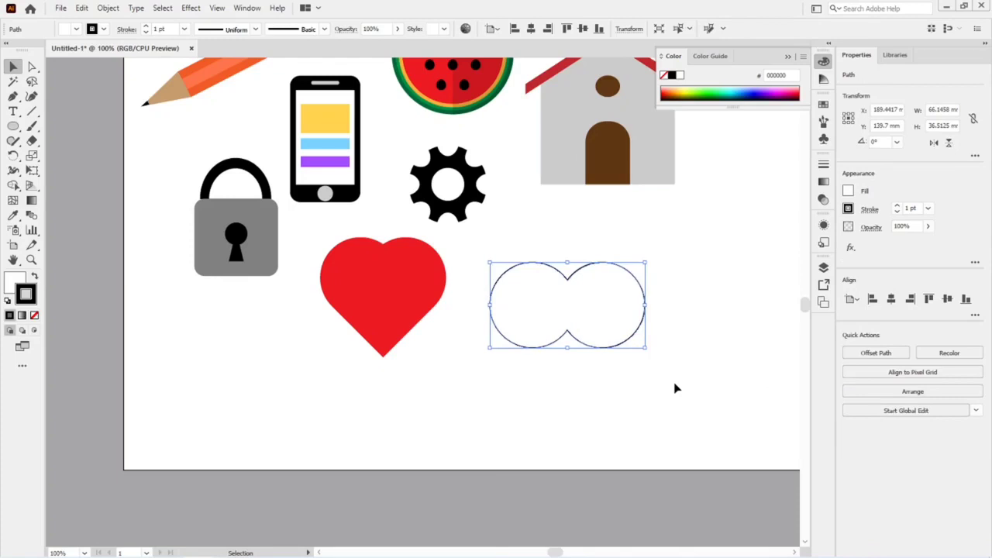
key(p)
mouse_move(663, 412)
mouse_down()
mouse_move(640, 400)
mouse_move(664, 417)
mouse_up()
key(v)
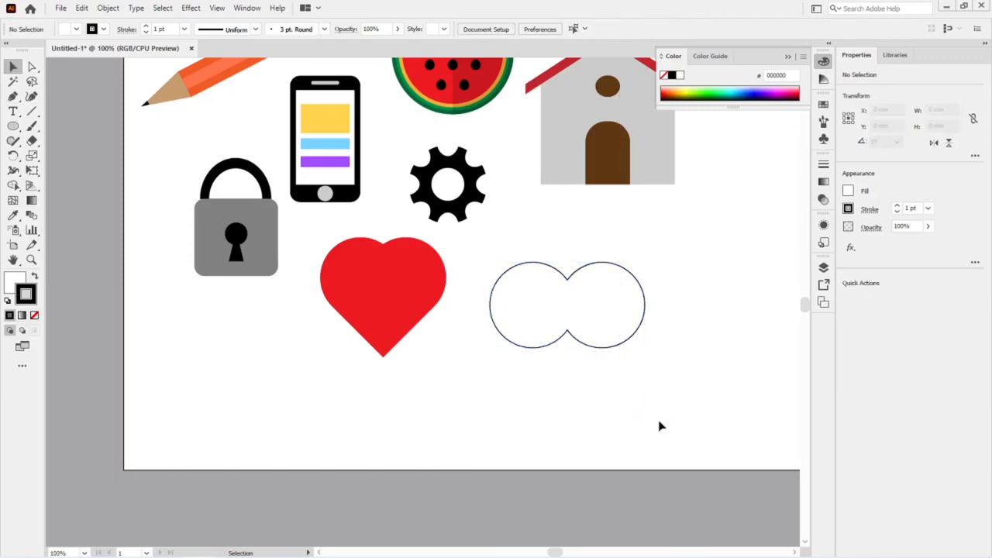
Step: Delete the lowest anchor point of each circle and the lower notch anchor between them on the united shape
click(622, 342)
key(p)
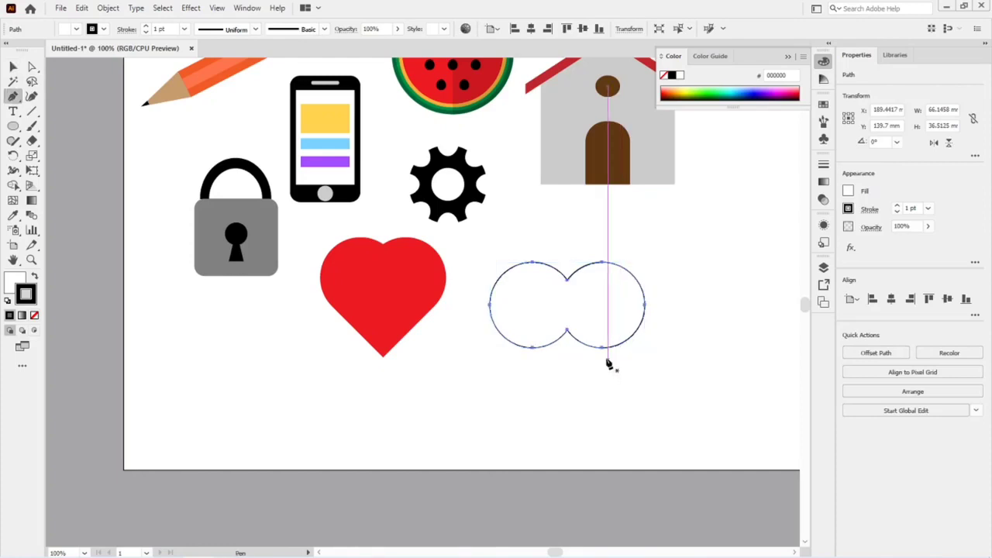
click(607, 350)
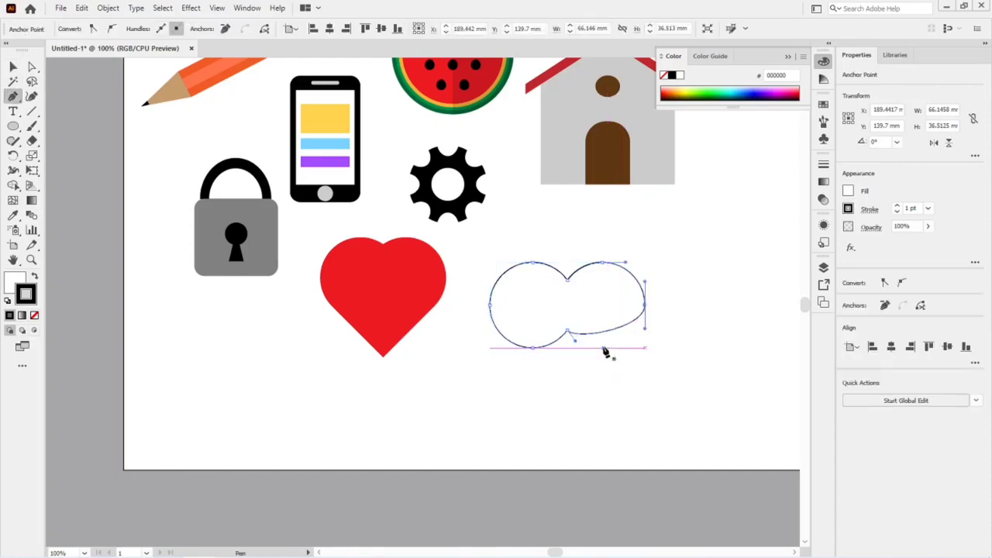
click(535, 353)
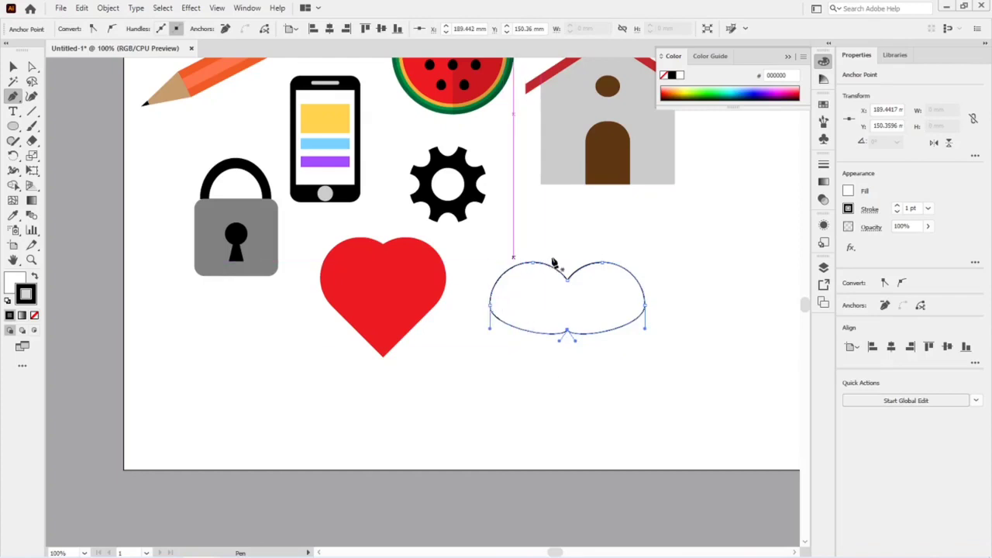
click(567, 332)
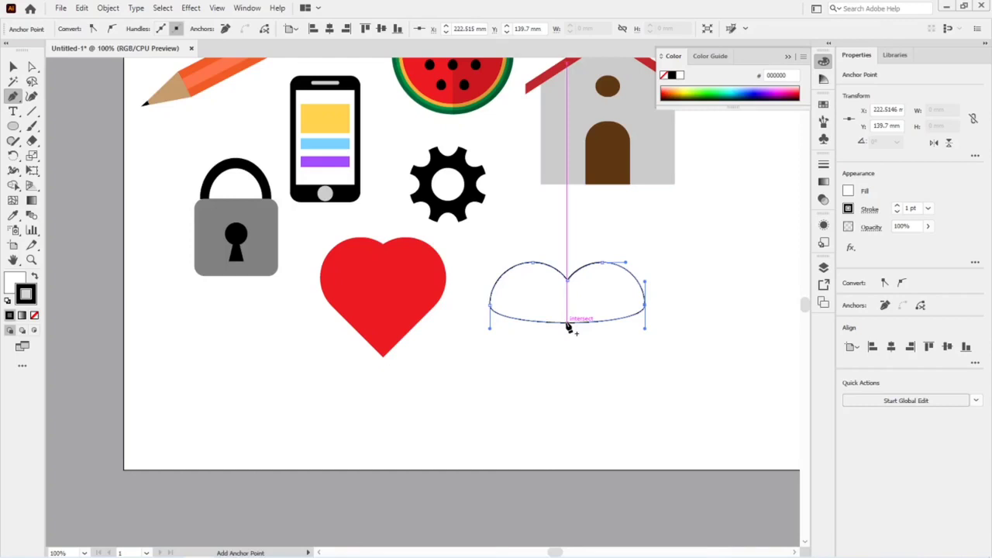
Step: Add an anchor point midway along the shape's lower edge, pull it down about 21 mm and convert it to a corner
click(569, 323)
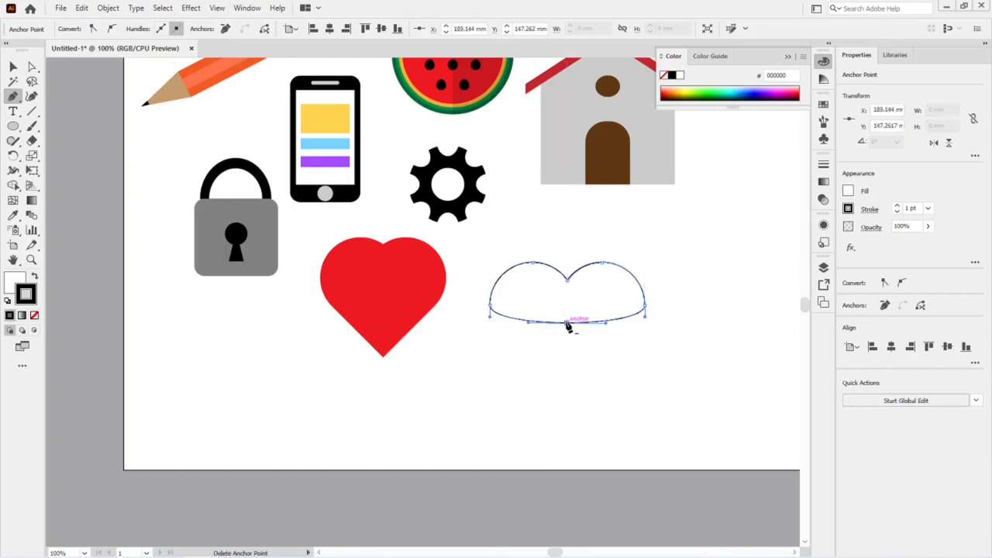
key(ctrl)
drag(568, 323, 570, 375)
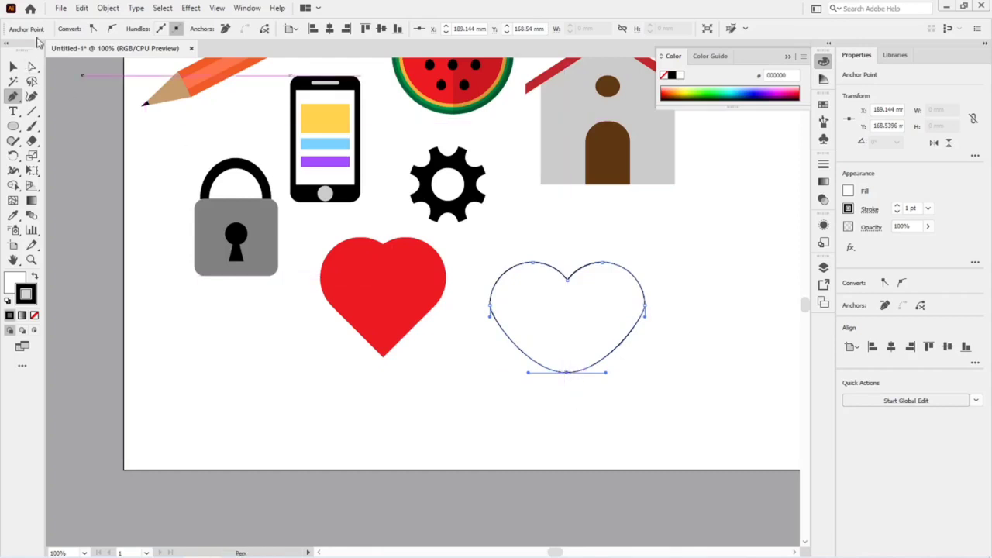
click(93, 31)
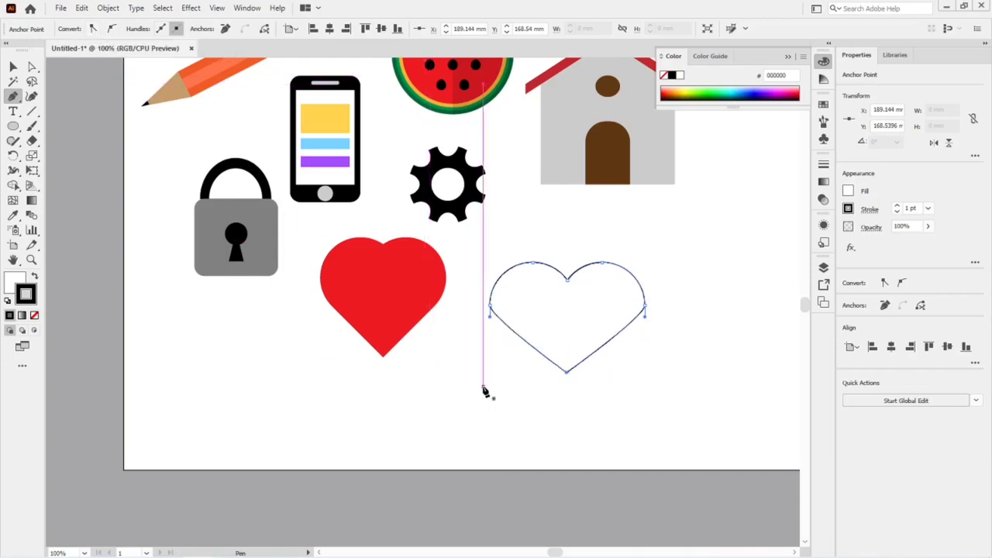
Step: Lengthen the downward direction handles of the outer side anchors to round the heart's lower sides
key(a)
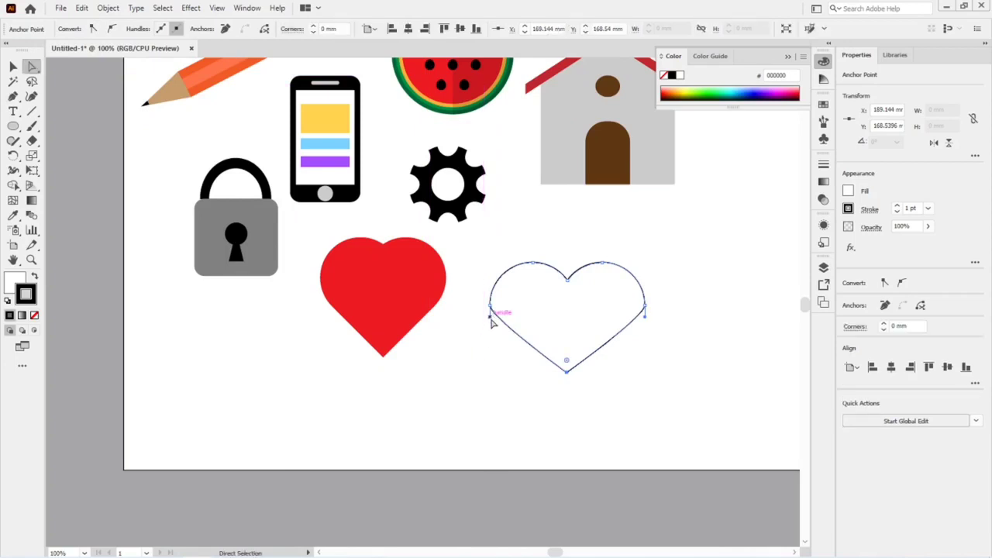
drag(490, 324, 493, 335)
drag(649, 317, 646, 332)
click(627, 396)
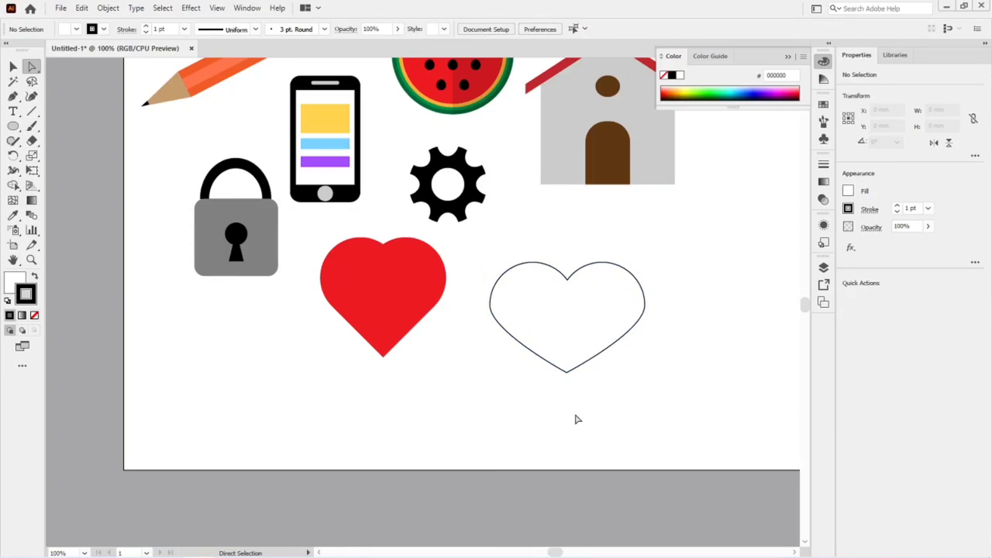
drag(665, 296, 645, 343)
drag(479, 313, 491, 342)
click(616, 403)
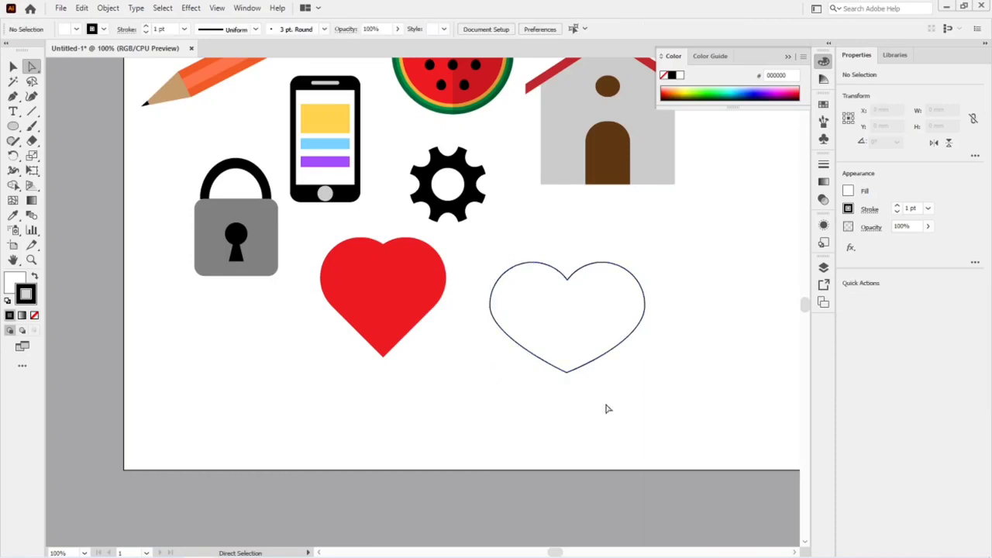
Step: Fill the new heart outline with red ED1C24 and remove its stroke
drag(481, 253, 650, 385)
key(v)
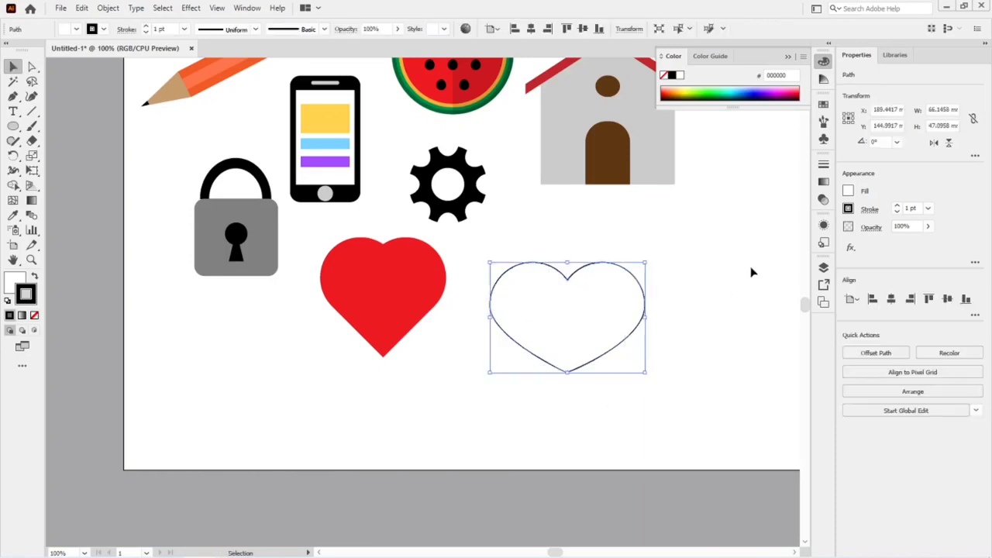
click(849, 192)
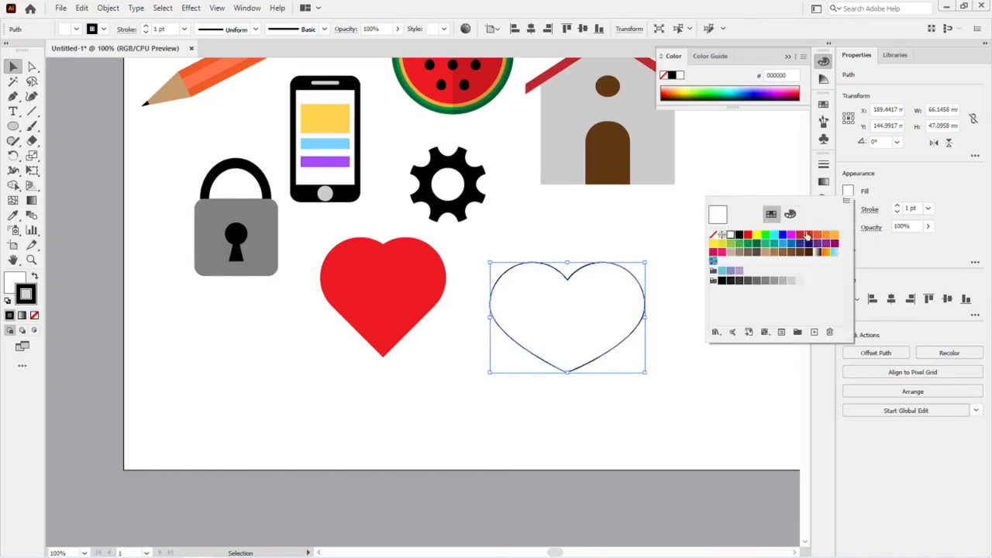
click(808, 237)
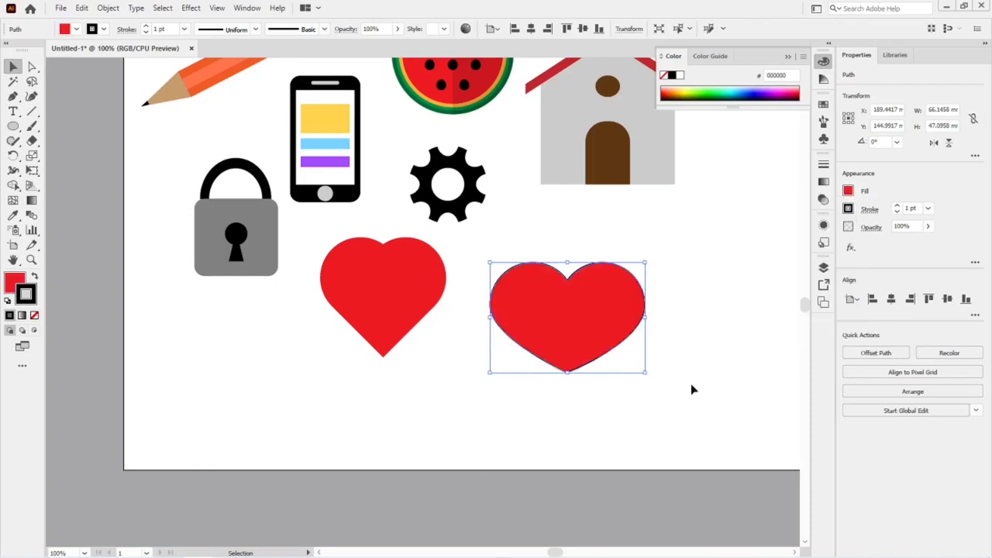
click(34, 315)
click(11, 283)
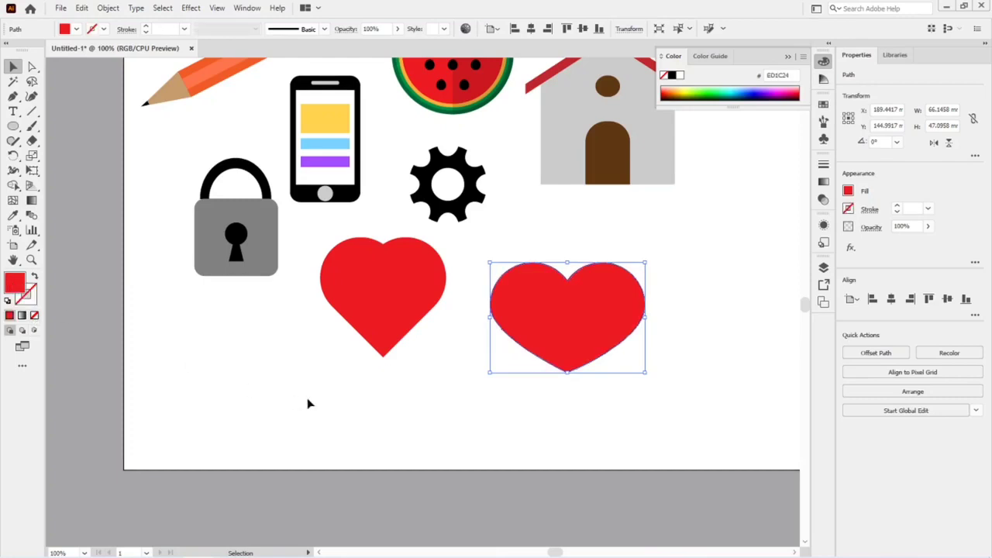
click(392, 418)
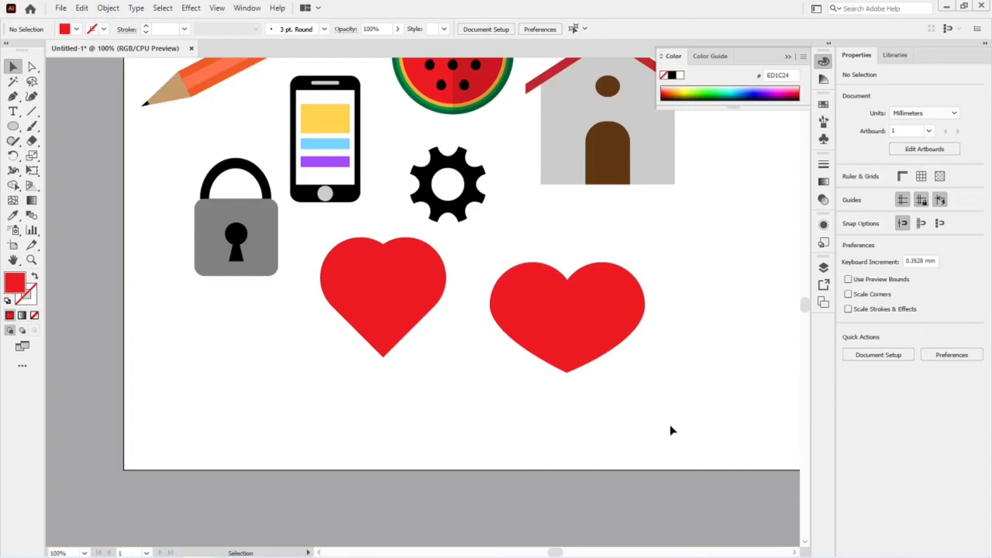
Step: Draw a rectangle about 44 x 57 mm from the new heart's vertical center over its right half and fill it black
click(13, 125)
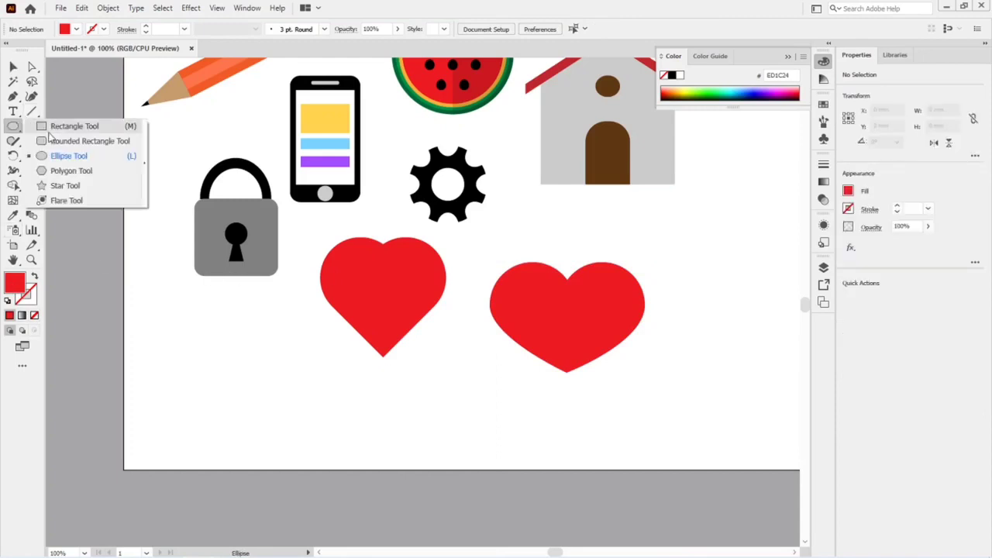
click(61, 146)
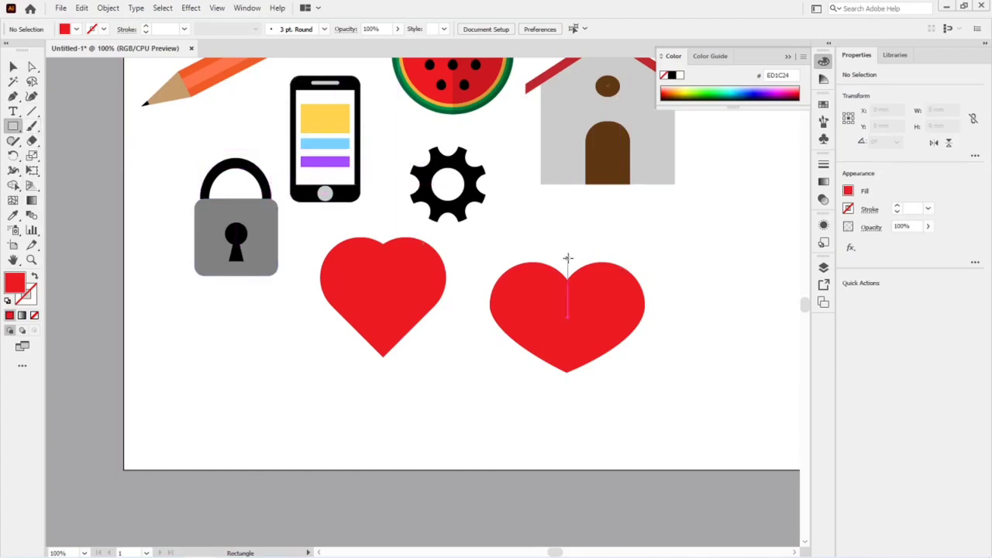
drag(567, 258, 670, 392)
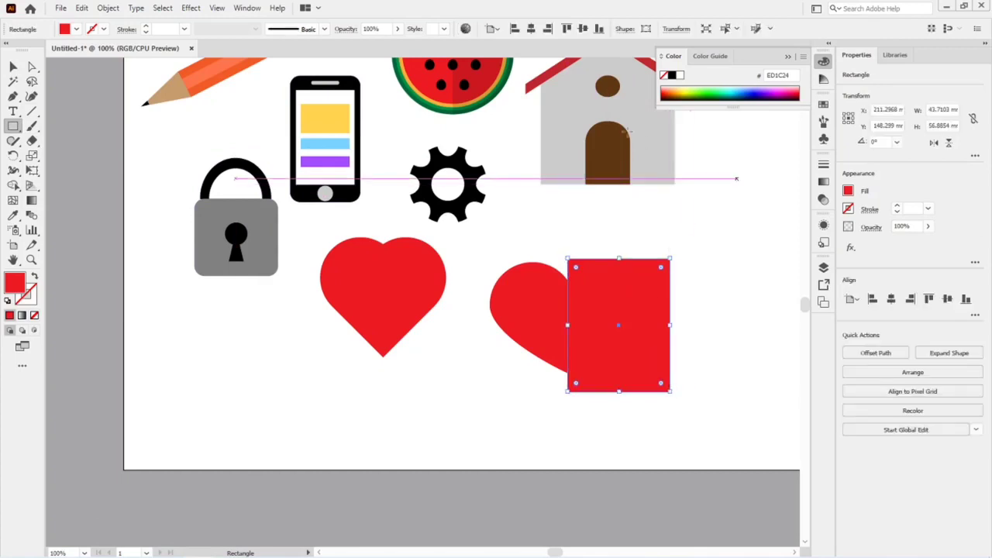
click(672, 75)
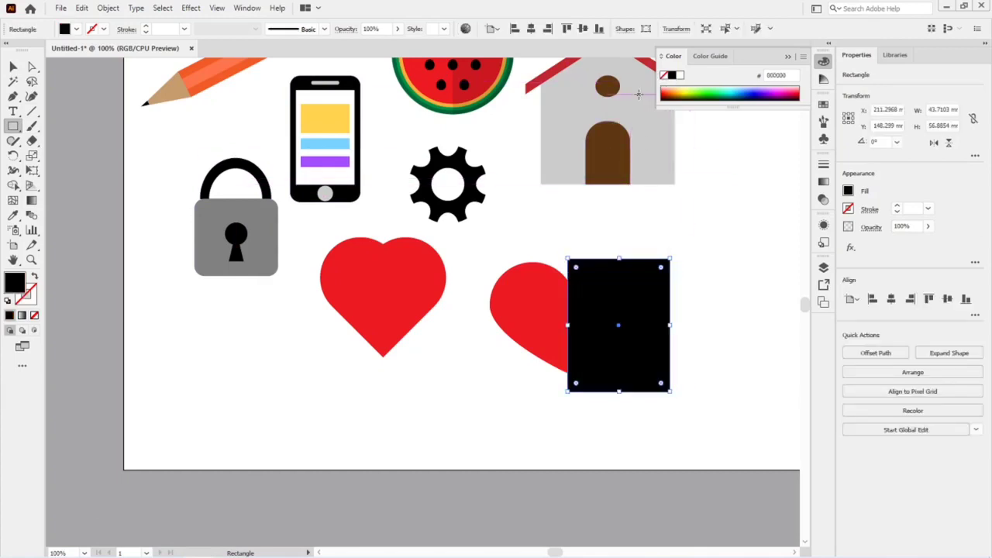
Step: Use the Shape Builder to remove the part of the black rectangle that lies outside the heart
key(v)
drag(483, 243, 667, 384)
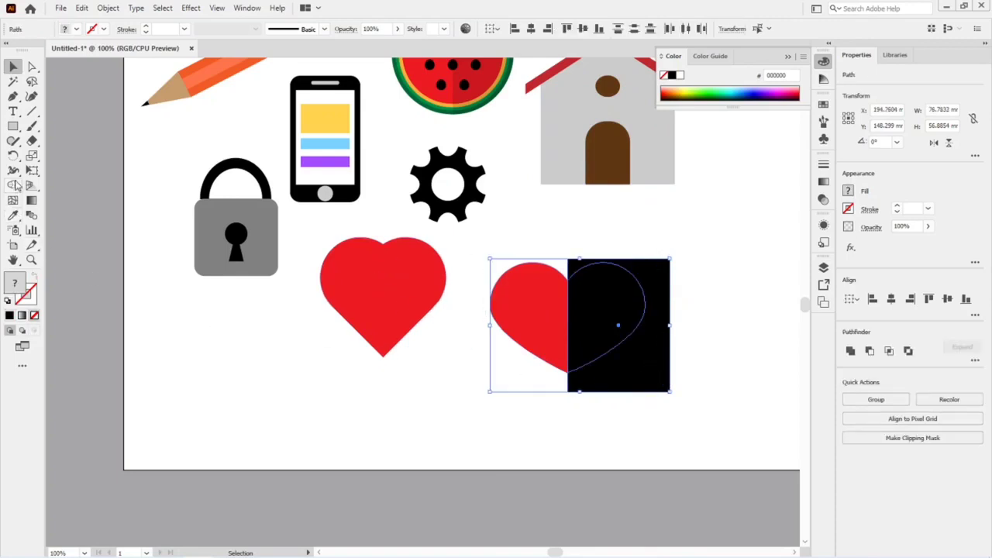
click(13, 187)
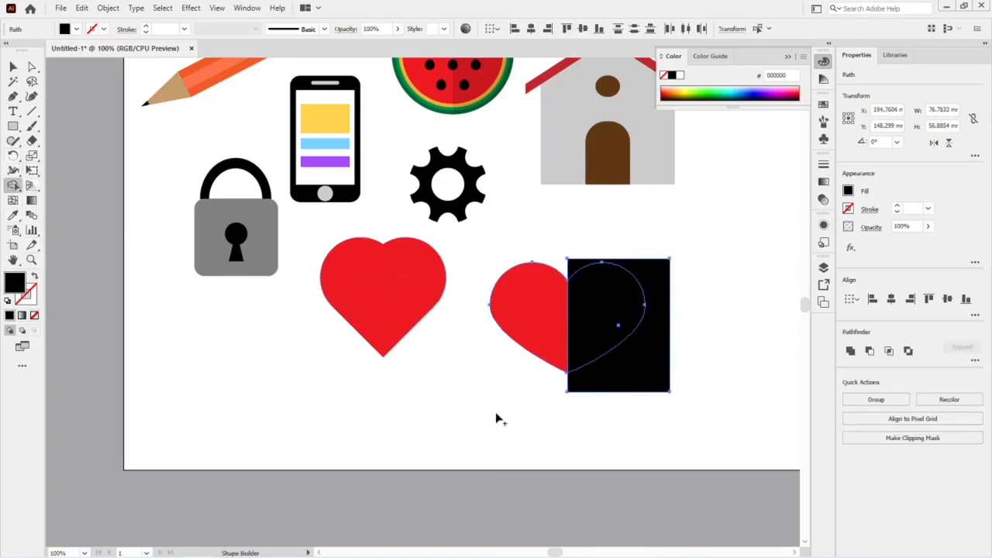
alt+click(632, 393)
key(v)
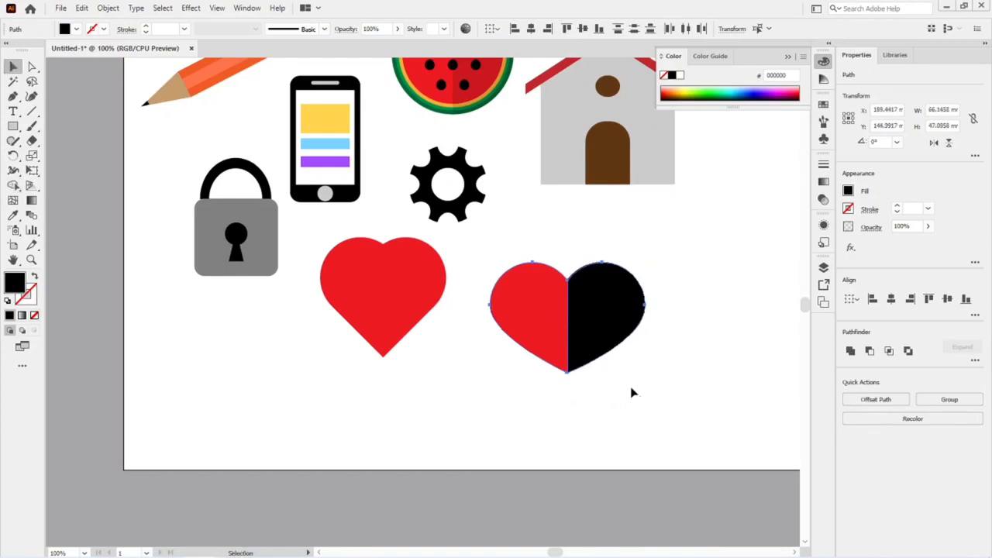
click(662, 369)
Step: Set the opacity of the black right half of the heart to 10% as a shadow
drag(618, 329, 662, 333)
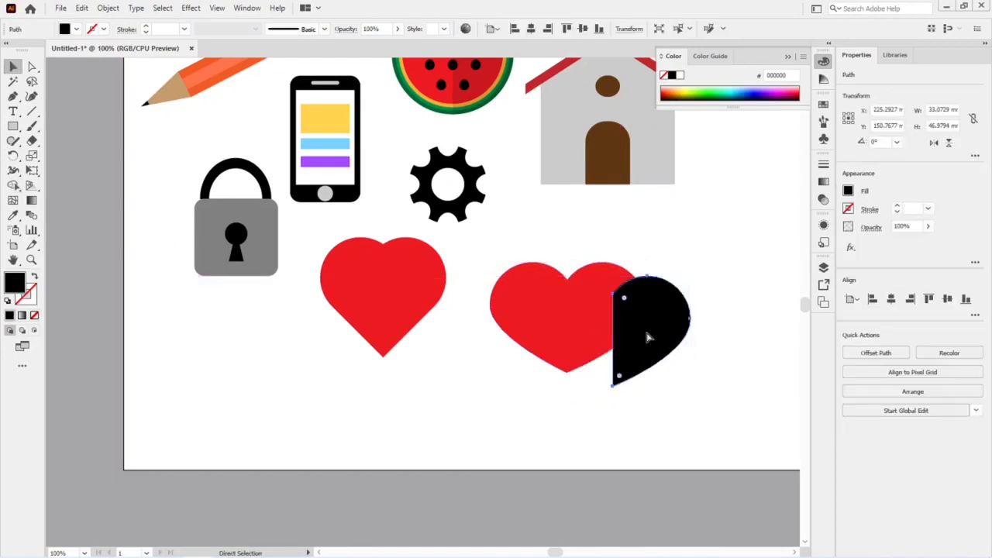
key(ctrl+z)
click(376, 29)
text(10)
key(Return)
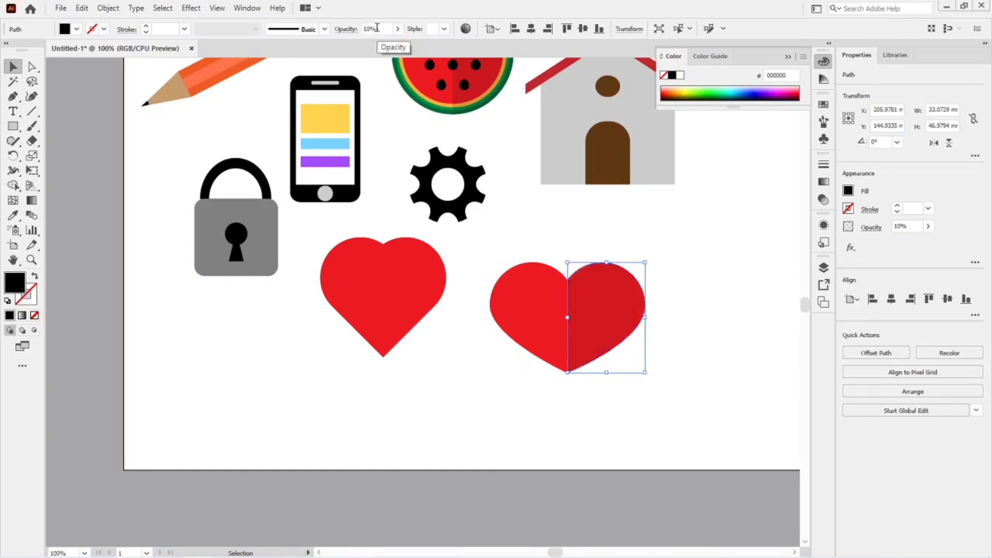
click(685, 299)
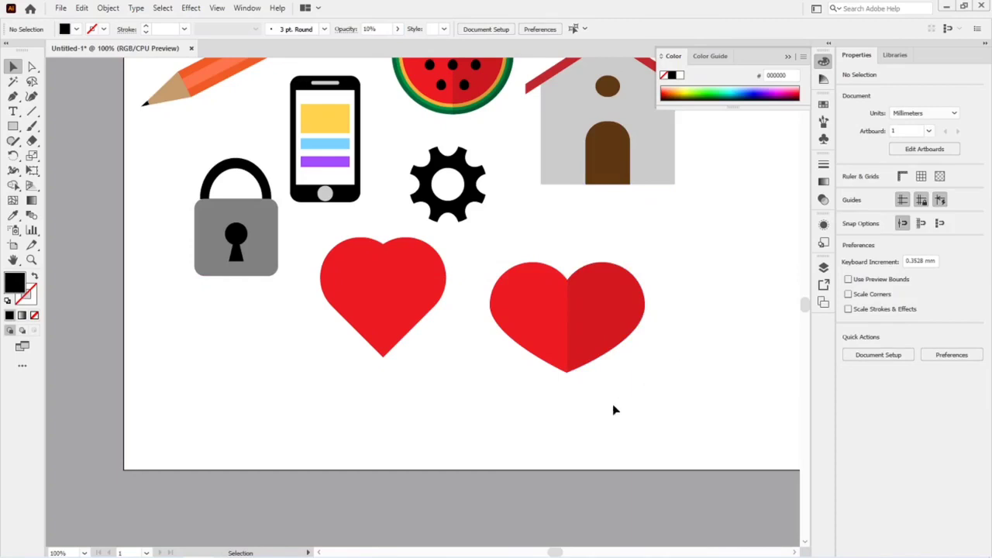
Step: Pull the bottom tip anchors of the heart and its shadow half straight down together by about 8 mm
key(a)
drag(581, 355, 550, 377)
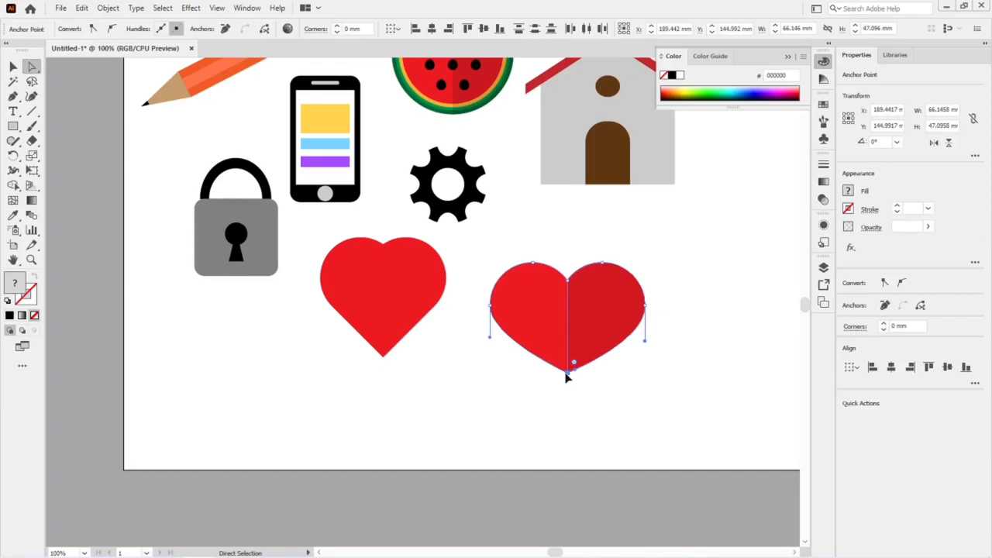
drag(567, 376, 567, 394)
click(647, 407)
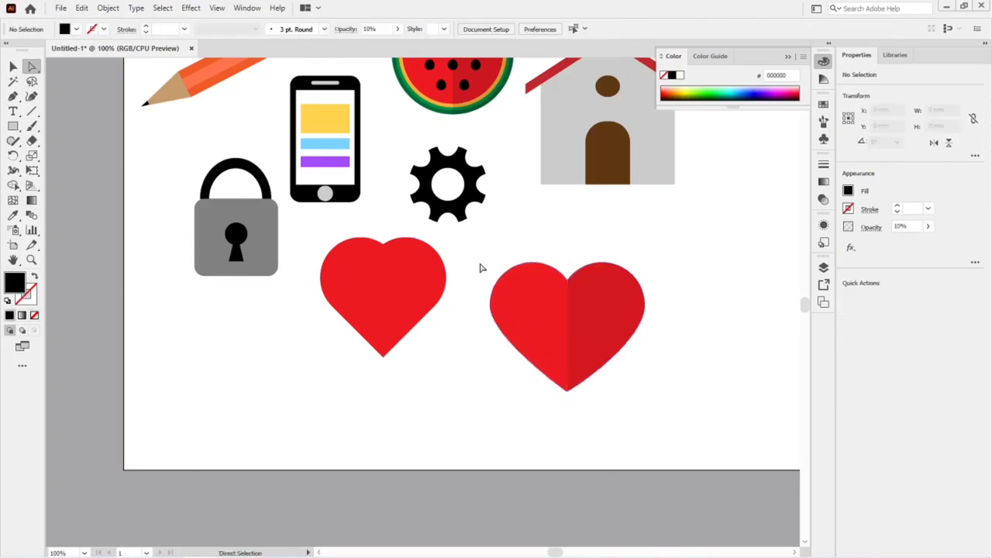
Step: Group the shaded heart with its shadow half, scale it down and move it below the padlock
key(v)
drag(482, 262, 669, 385)
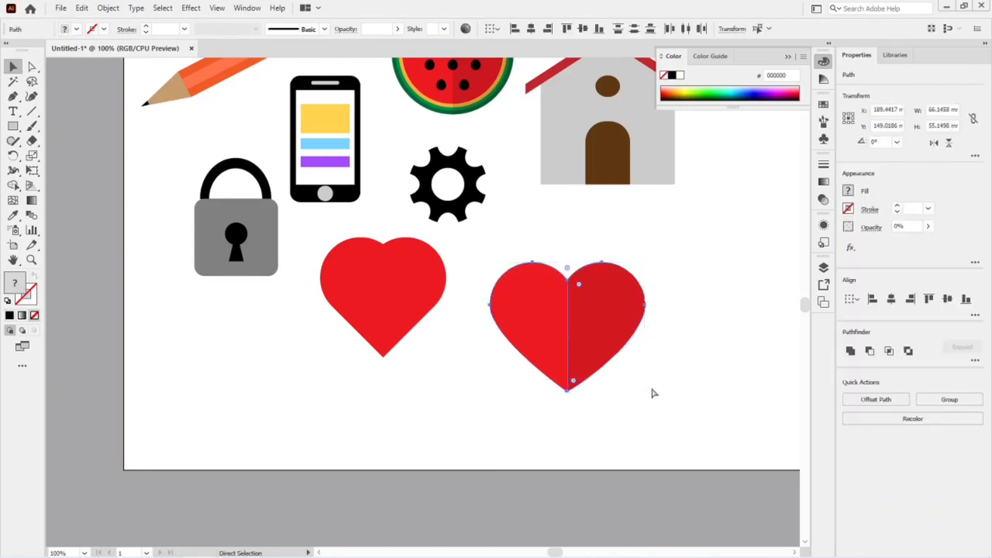
key(ctrl+g)
drag(646, 391, 625, 374)
drag(562, 364, 293, 386)
click(486, 414)
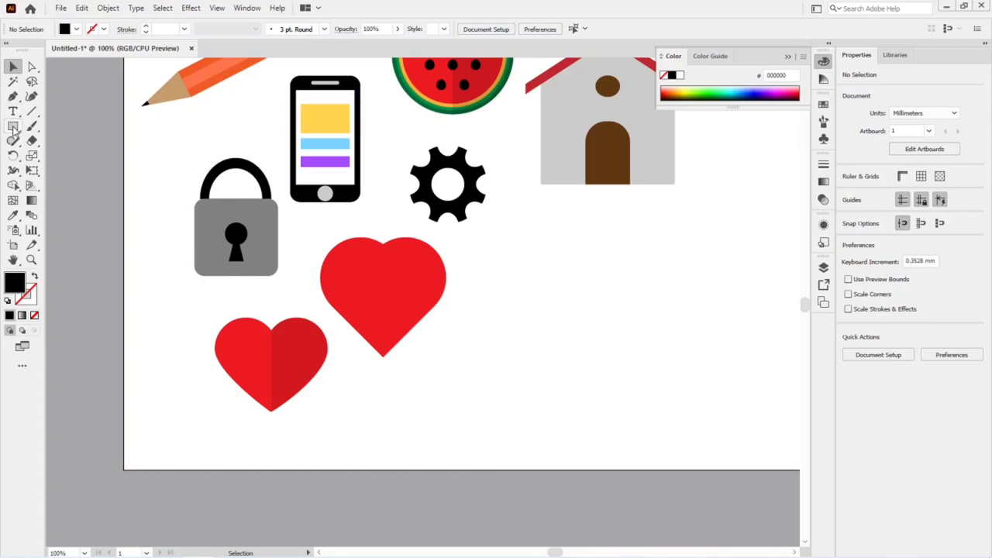
Step: Draw a narrow upright black ellipse about 11 mm wide and 35 mm tall in the empty area below the house
key(l)
drag(569, 262, 594, 344)
key(v)
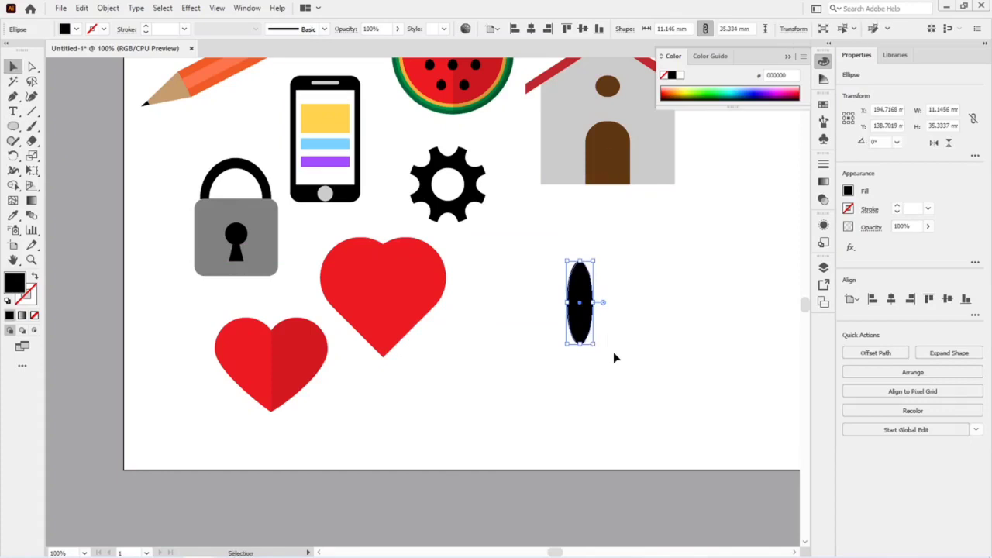
Step: Convert the bottom and top anchor points of the ellipse to corners to form a pointed leaf
key(a)
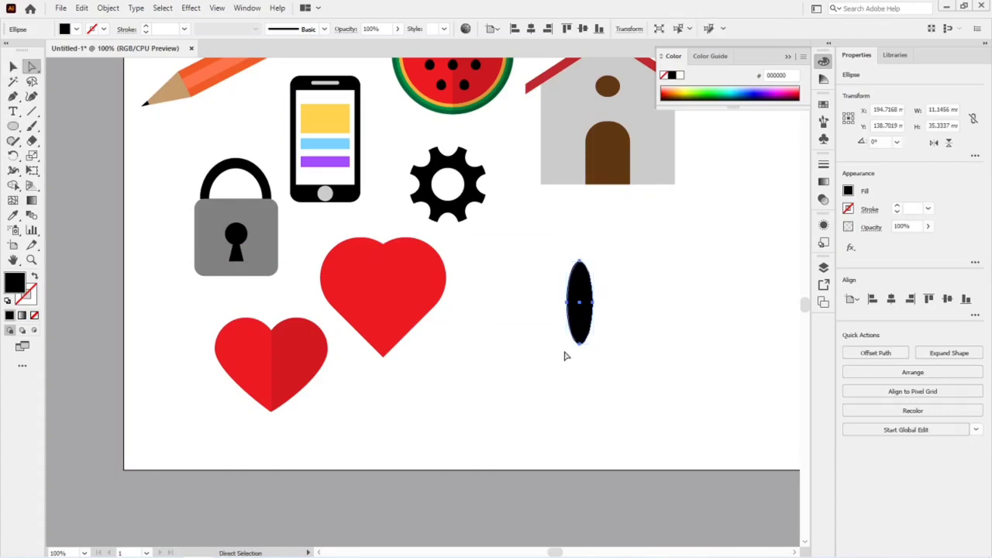
click(581, 343)
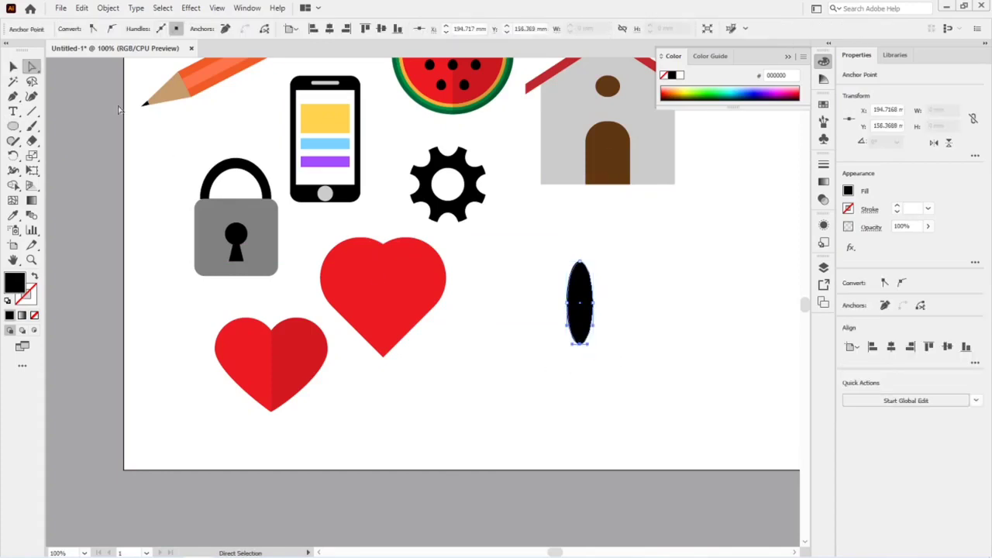
click(93, 28)
drag(561, 242, 592, 269)
click(93, 29)
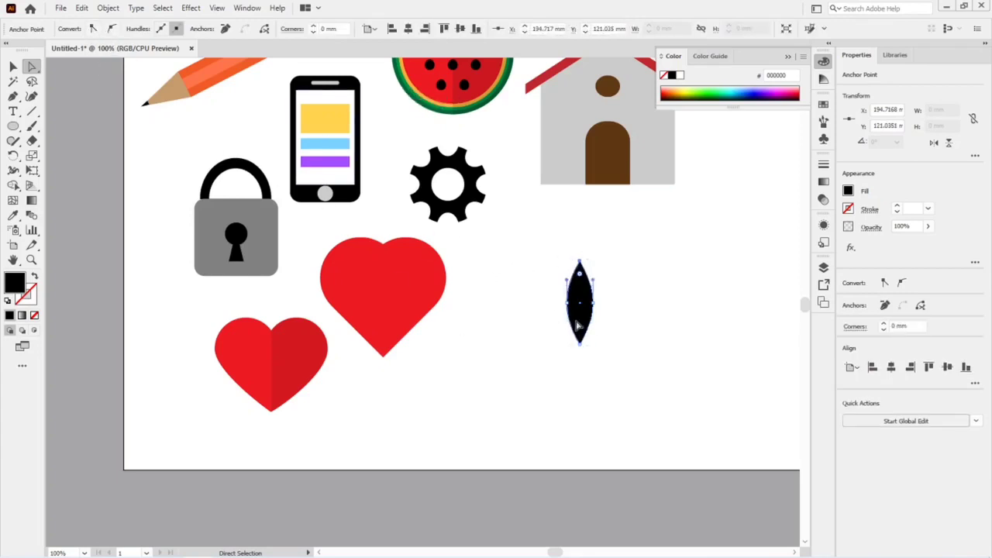
click(661, 366)
Step: Fill the leaf shape with the green swatch 009245
key(v)
click(578, 322)
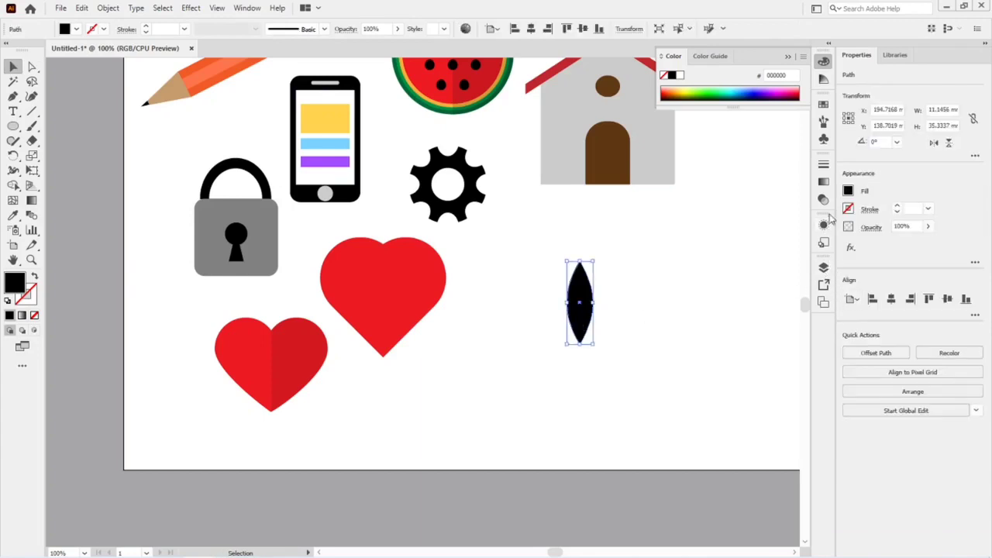
click(848, 191)
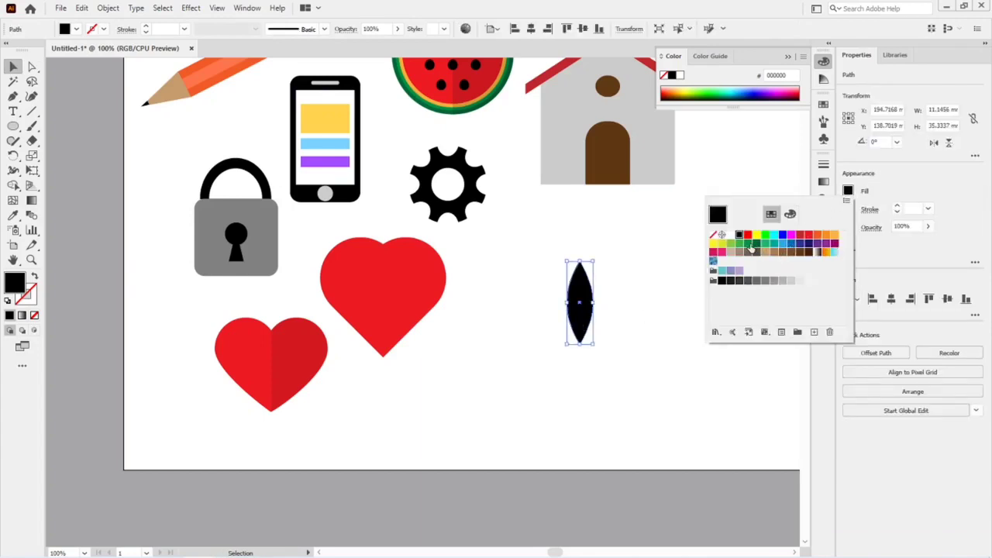
click(749, 247)
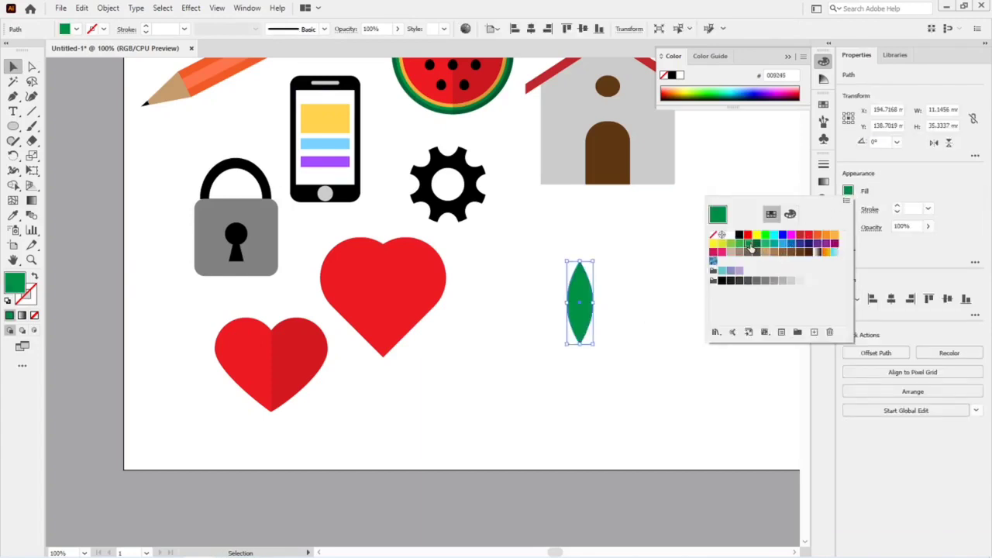
click(637, 334)
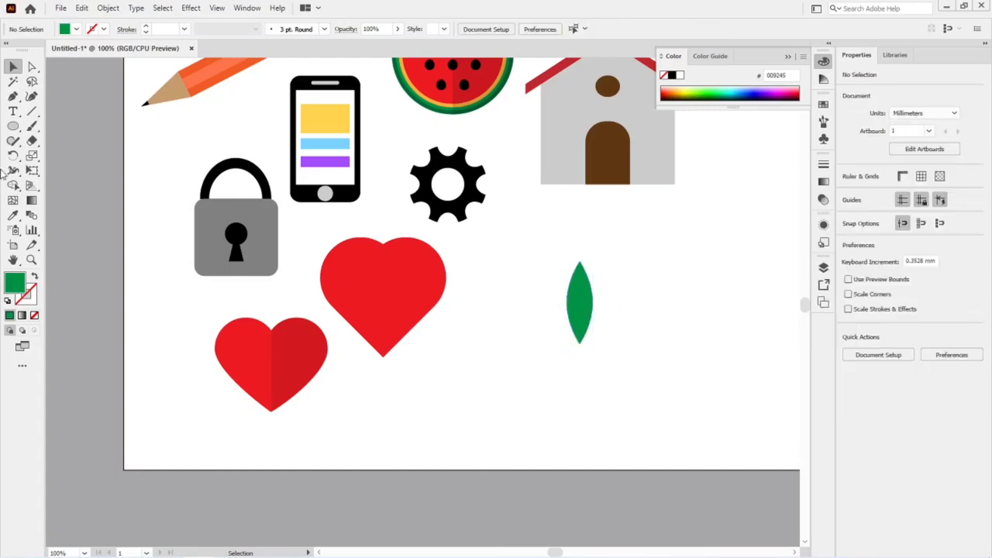
Step: Draw a rectangle about 14 mm by 47 mm over the right half of the leaf, starting at its vertical centre line
click(13, 125)
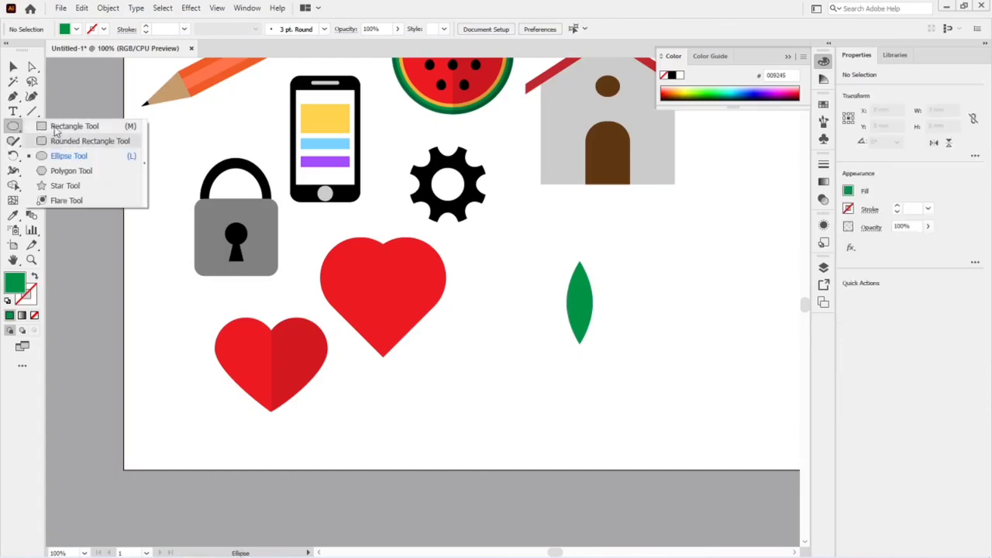
click(62, 126)
drag(581, 246, 612, 355)
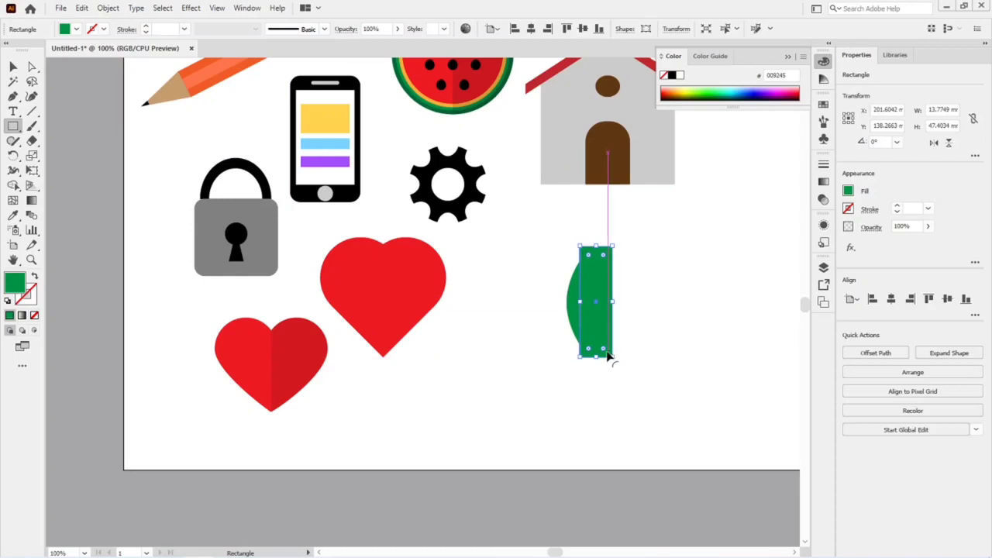
key(v)
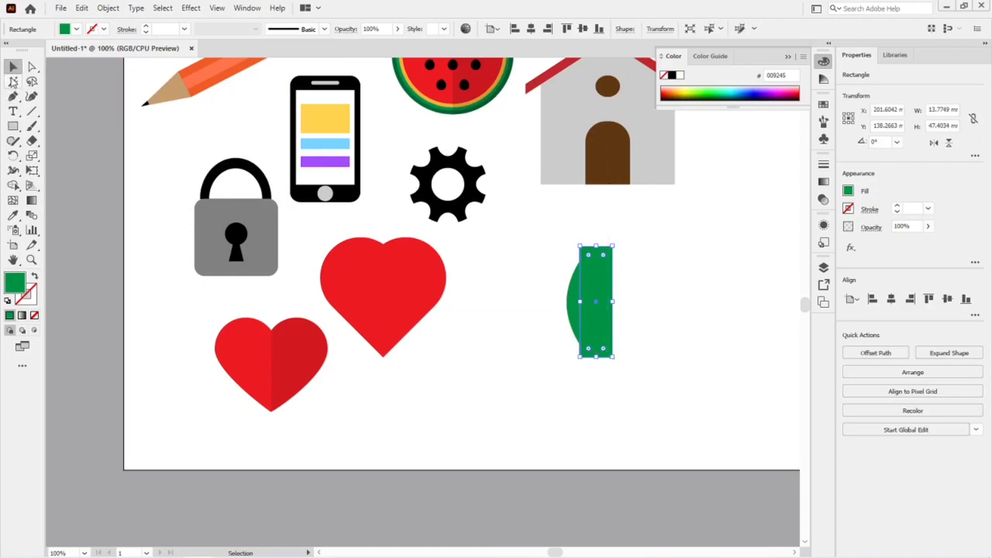
Step: Try to remove the part of the green rectangle outside the leaf with the Shape Builder
drag(543, 244, 627, 334)
click(13, 185)
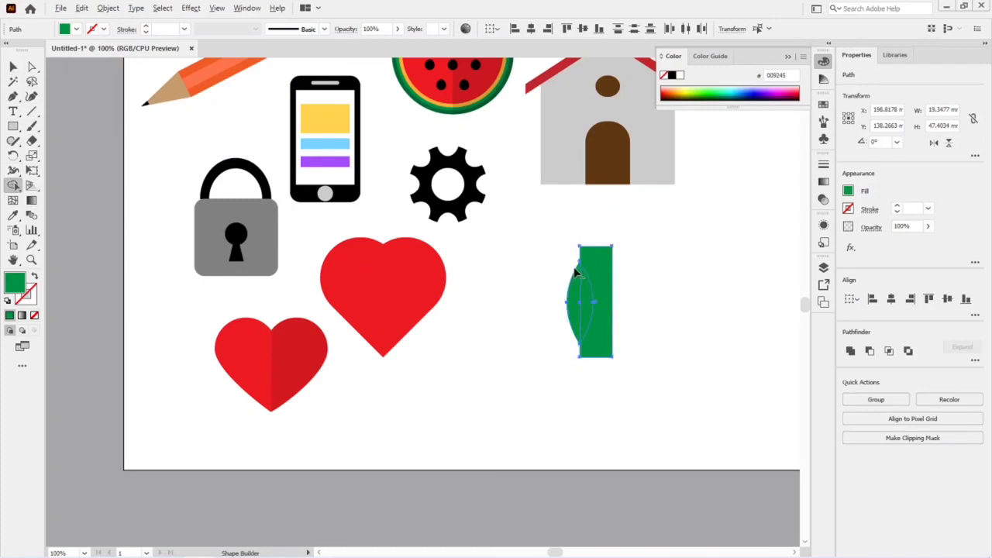
alt+click(609, 268)
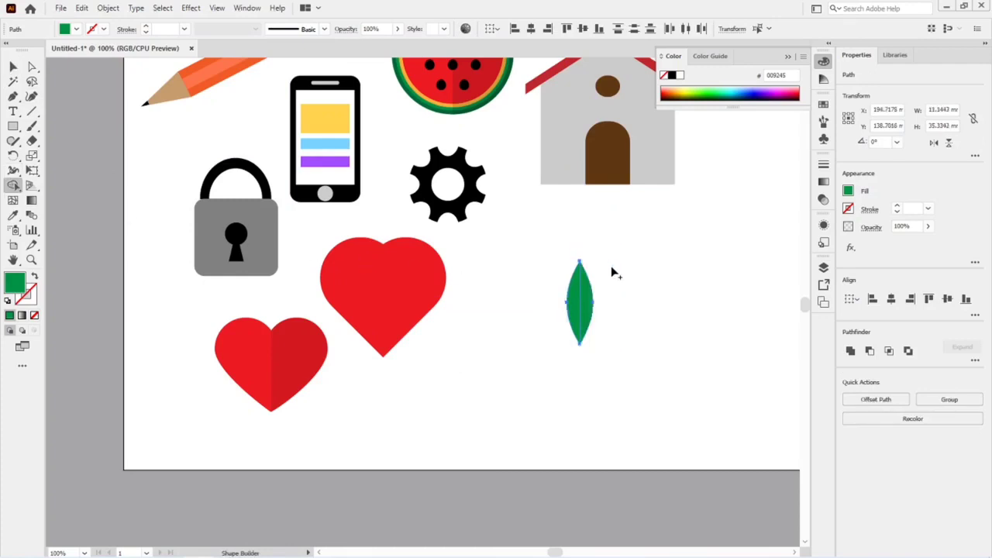
key(v)
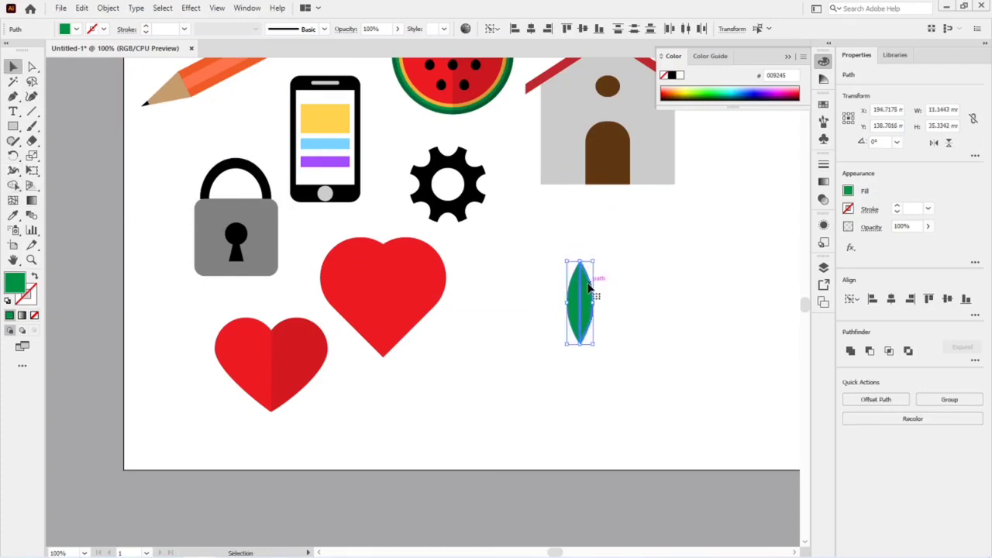
Step: Fill both leaf pieces with black, then undo that fill and the Shape Builder trim
click(671, 76)
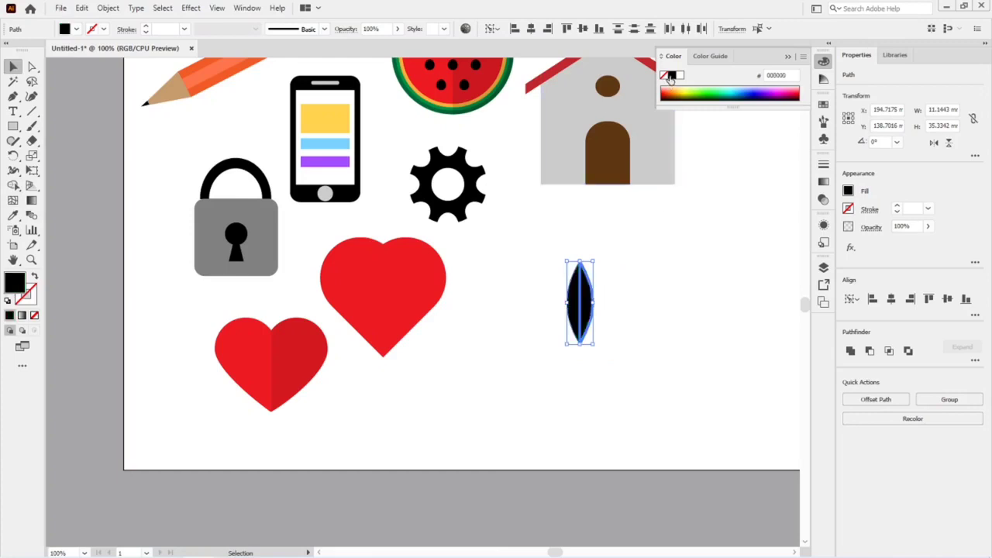
key(a)
key(ctrl+z)
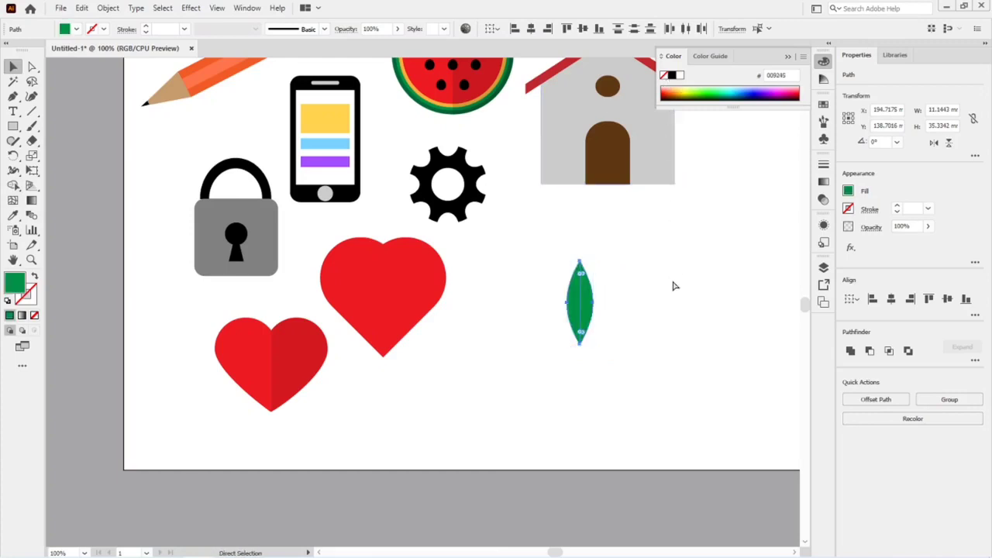
key(ctrl+z)
key(v)
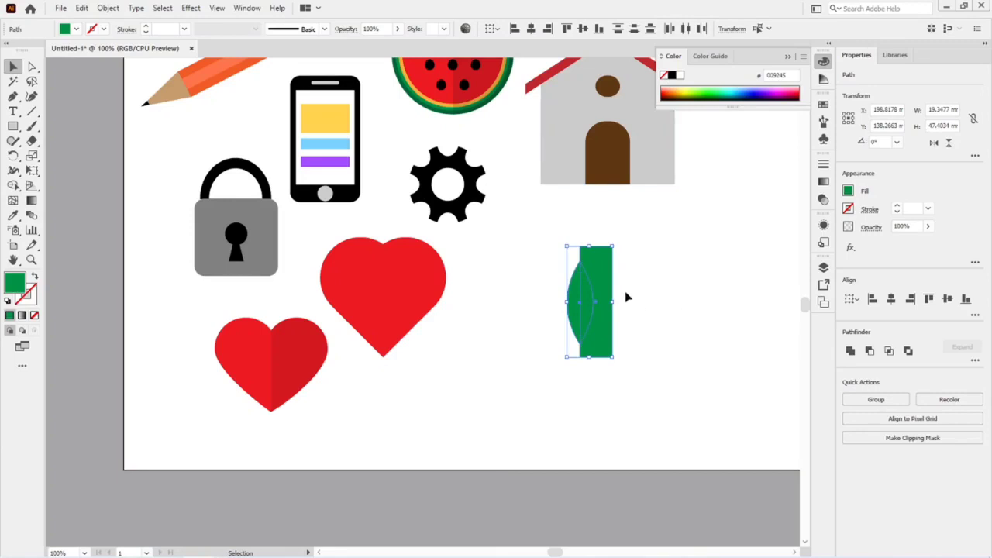
click(13, 185)
key(v)
Step: Fill only the rectangle covering the leaf's right half with black
click(660, 338)
click(610, 281)
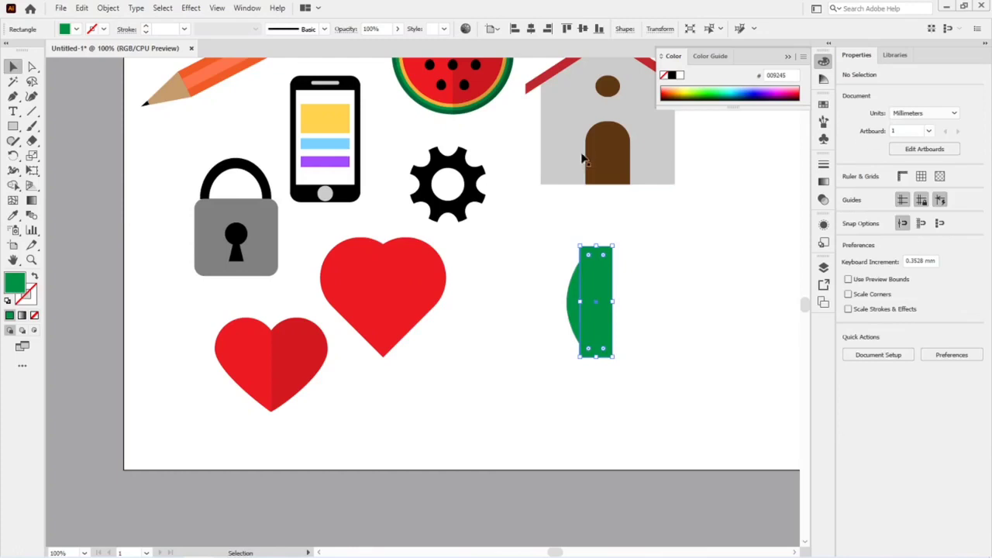
click(672, 75)
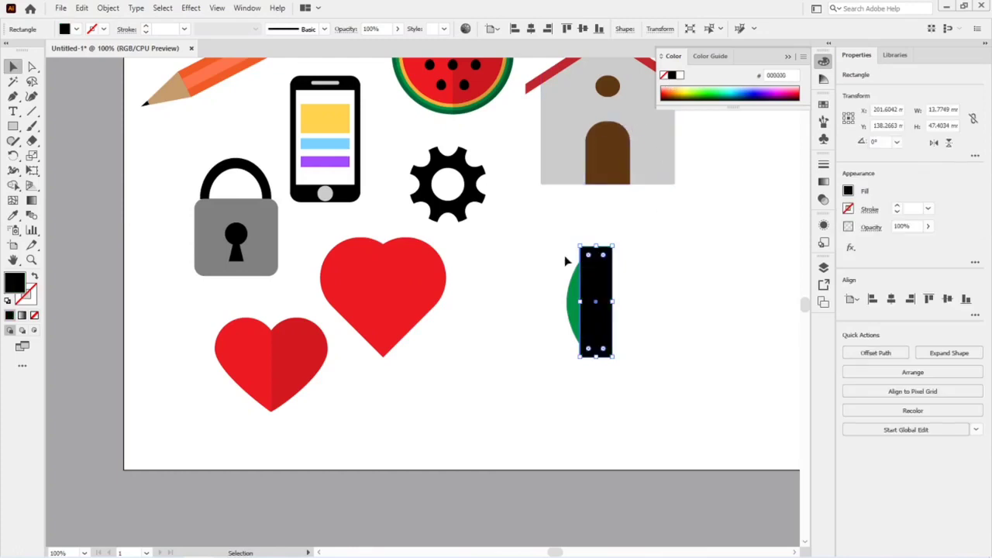
Step: Use the Shape Builder to remove the part of the black rectangle that lies outside the leaf
drag(551, 247, 628, 353)
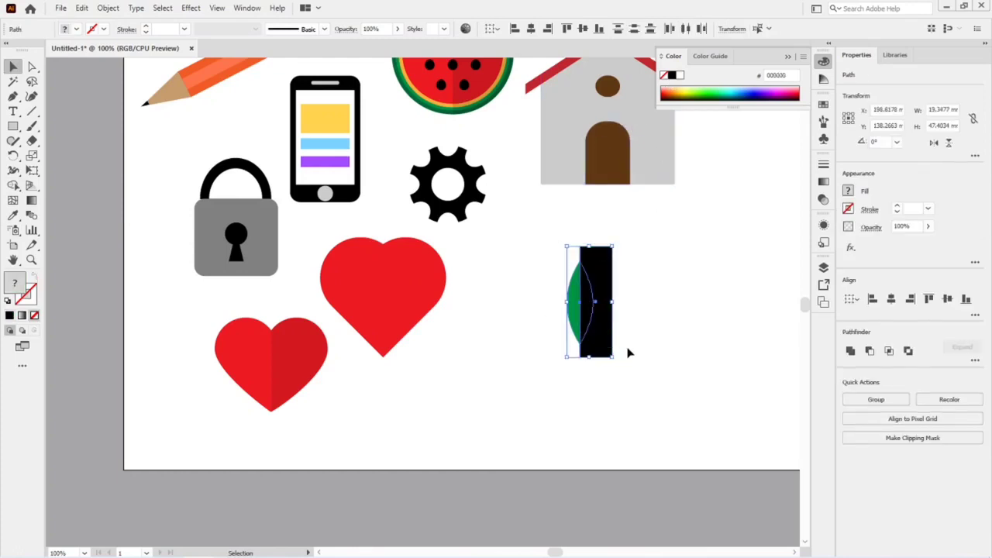
click(13, 185)
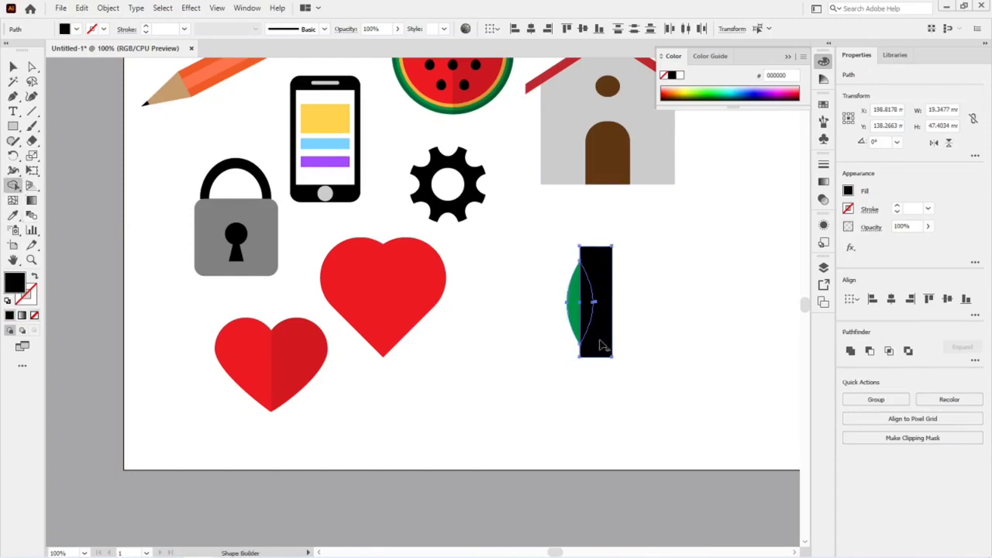
alt+click(605, 346)
key(v)
Step: Set the opacity of the black right half of the leaf to 20% as a shadow
click(636, 346)
click(587, 313)
click(383, 30)
text(3)
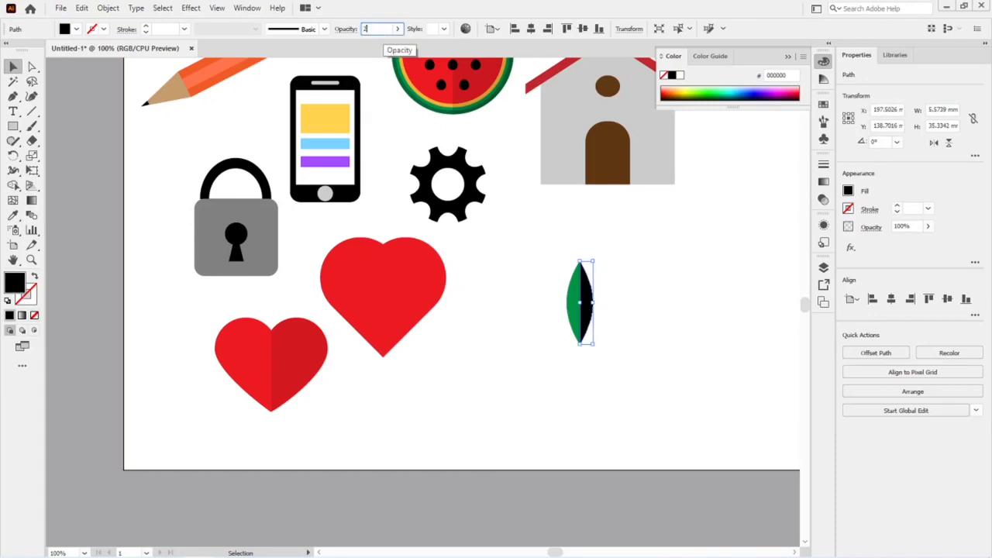
key(Return)
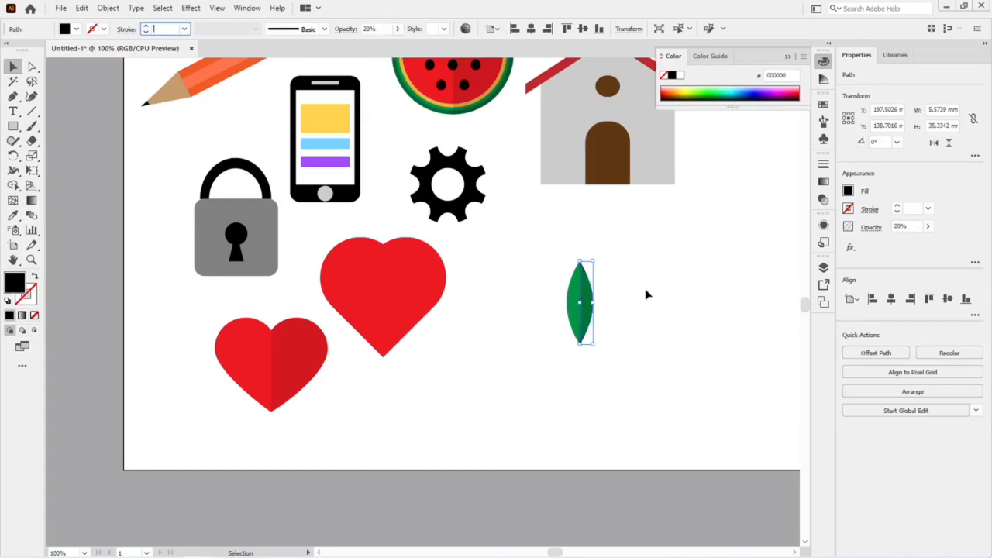
Step: Group the leaf with its shadow half and enlarge it to about 19 mm wide and 51 mm tall
click(659, 333)
drag(552, 265, 602, 361)
key(a)
key(v)
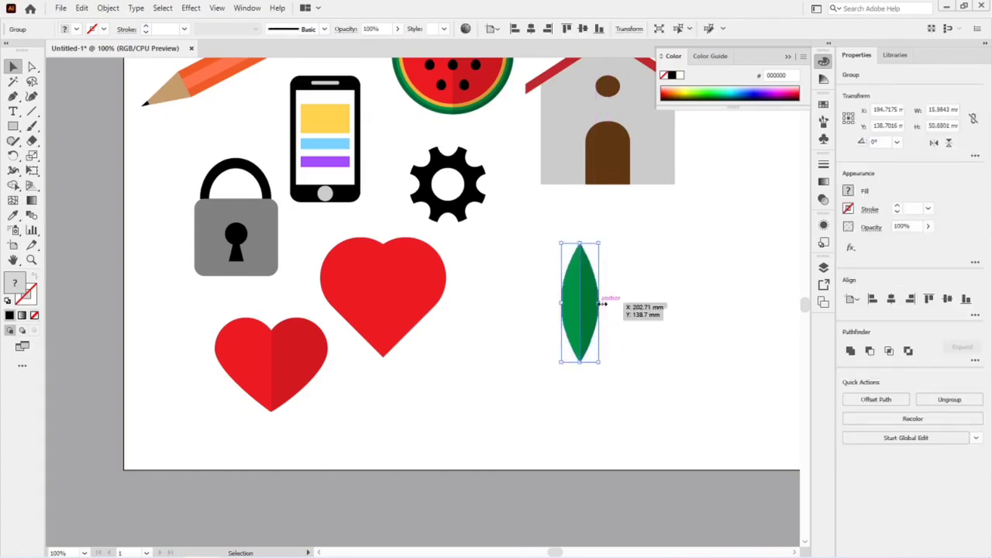
drag(602, 304, 604, 306)
click(636, 329)
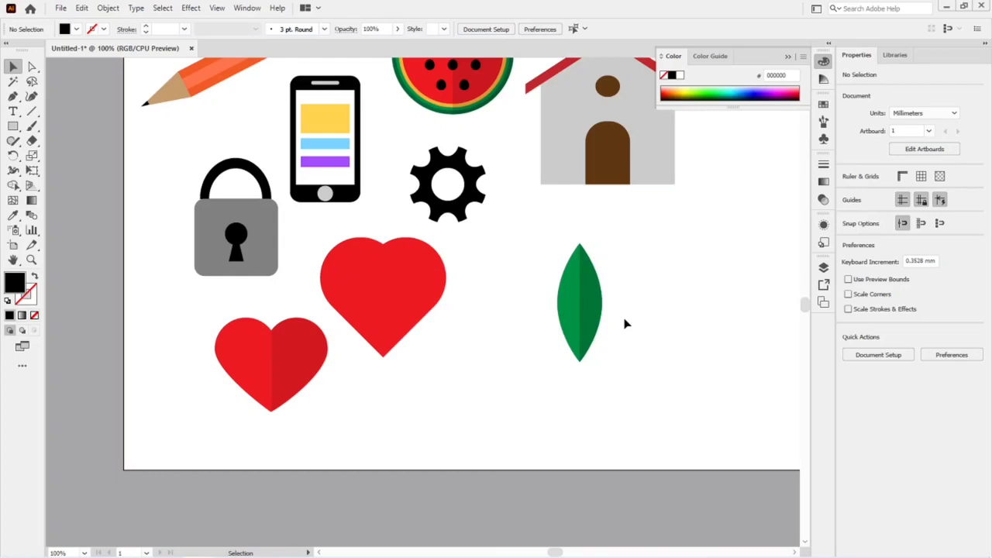
Step: Make a copy of the leaf rotated by -30° around its bottom tip
click(595, 325)
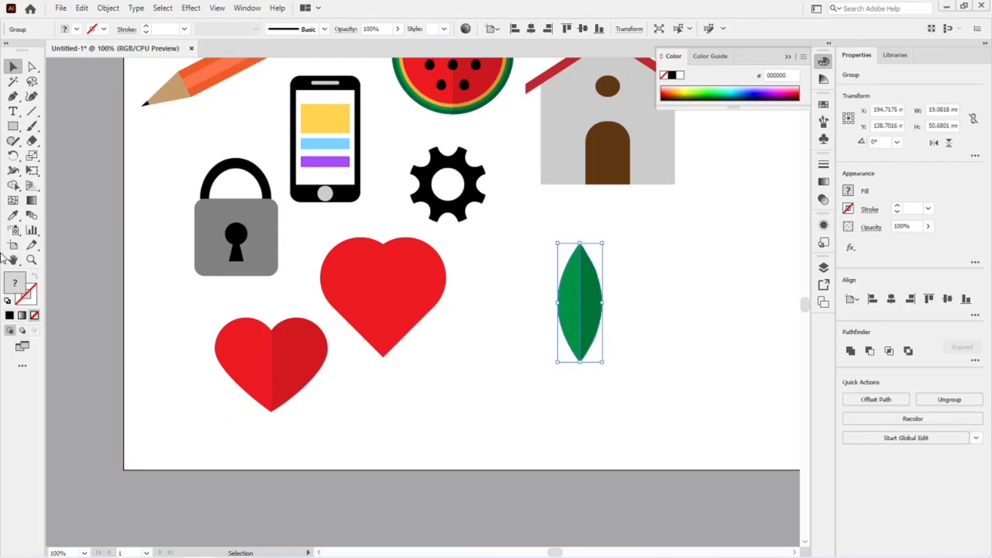
click(13, 155)
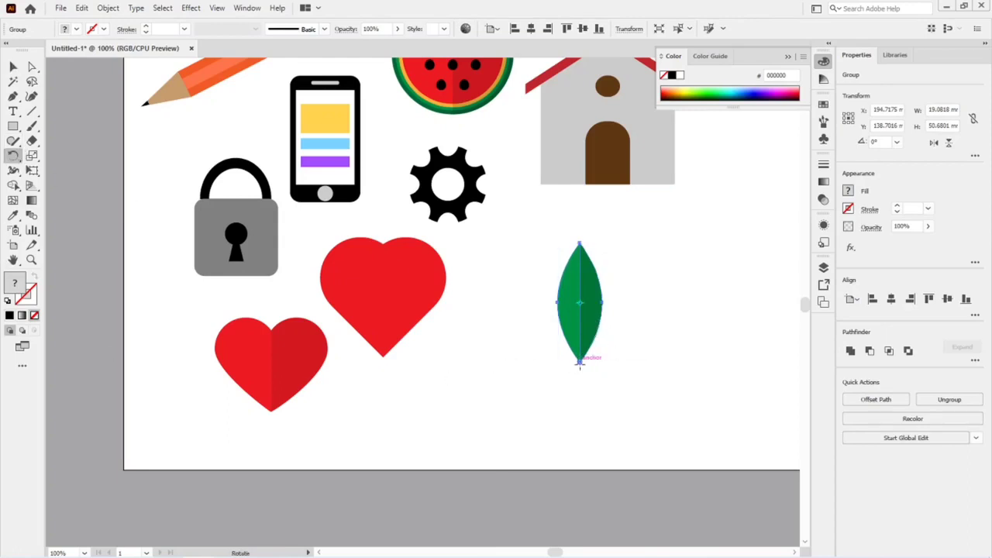
alt+click(581, 363)
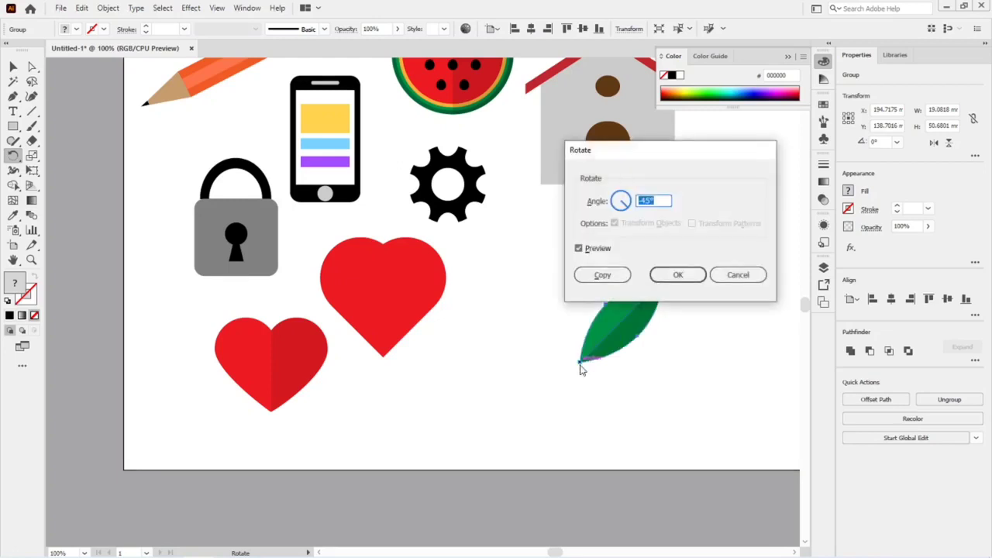
text(-30)
click(602, 274)
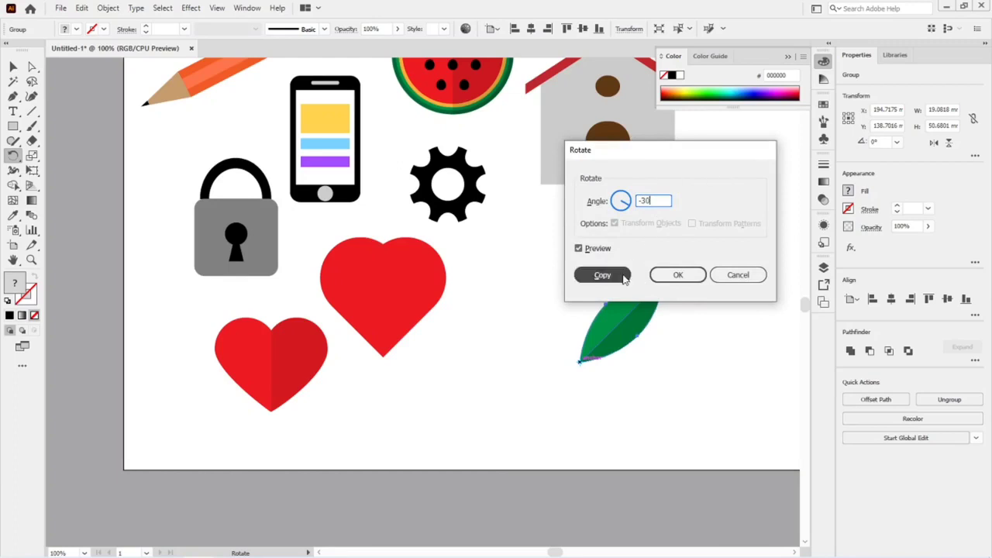
key(v)
click(627, 452)
Step: Make a copy of the upright leaf rotated by 30° around its bottom tip
click(576, 292)
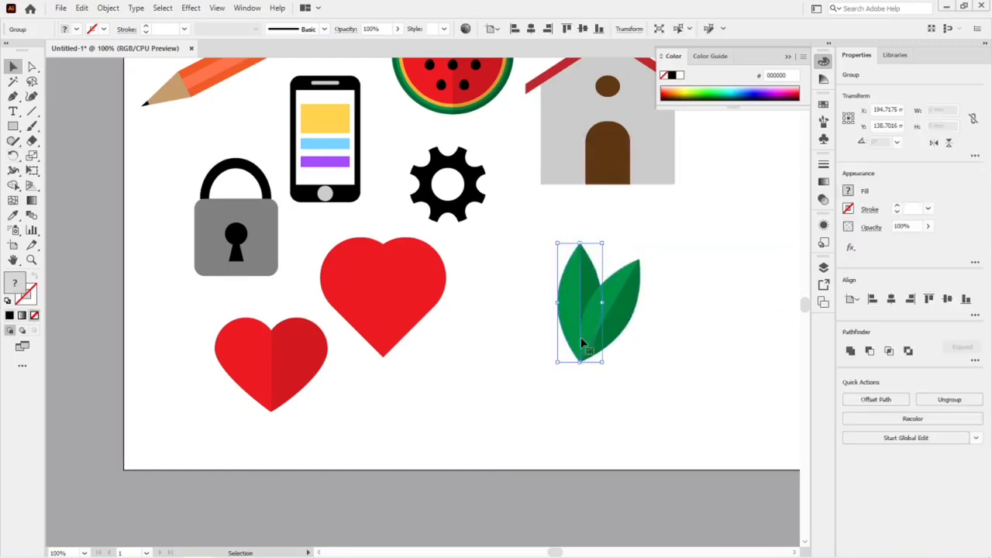
click(13, 155)
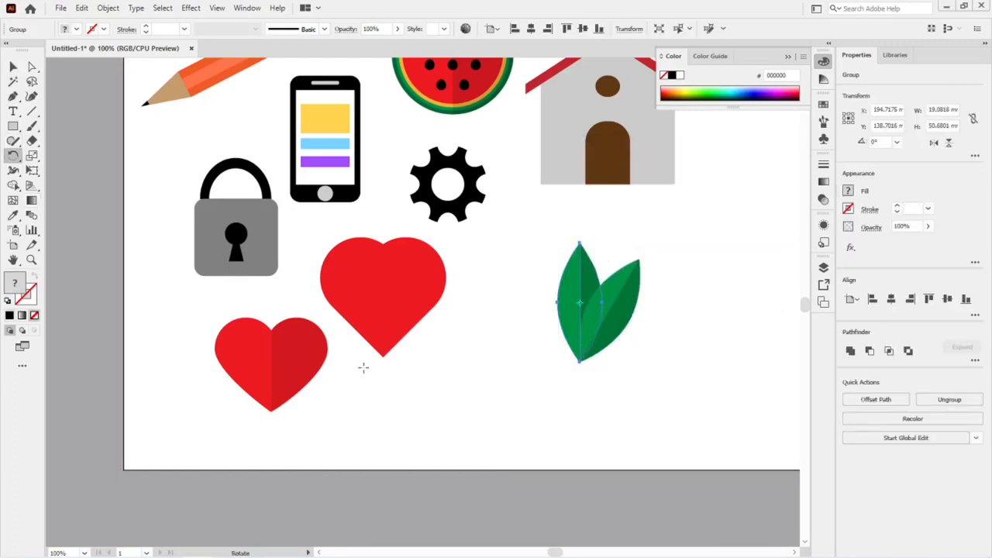
alt+click(579, 362)
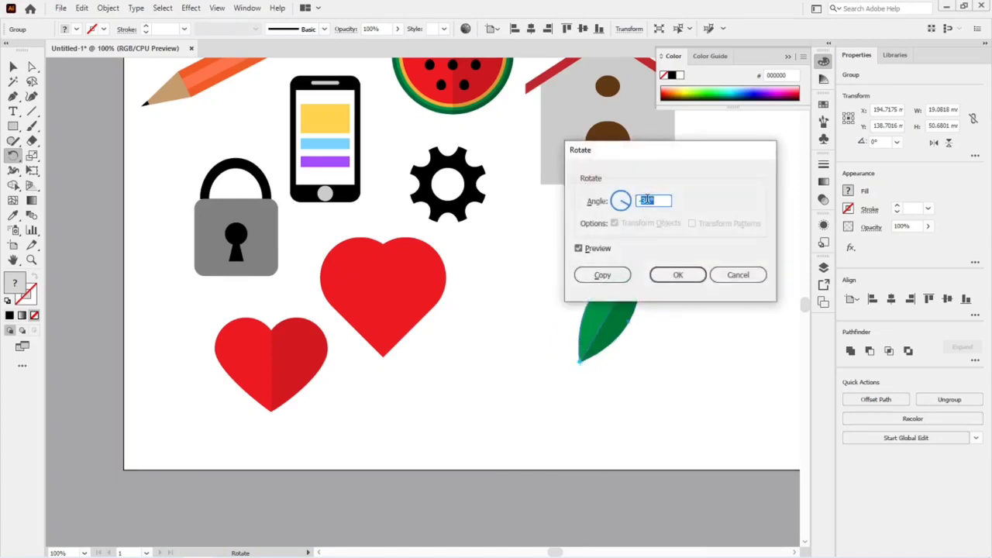
key(BackSpace)
text(30)
click(602, 275)
key(ctrl+d)
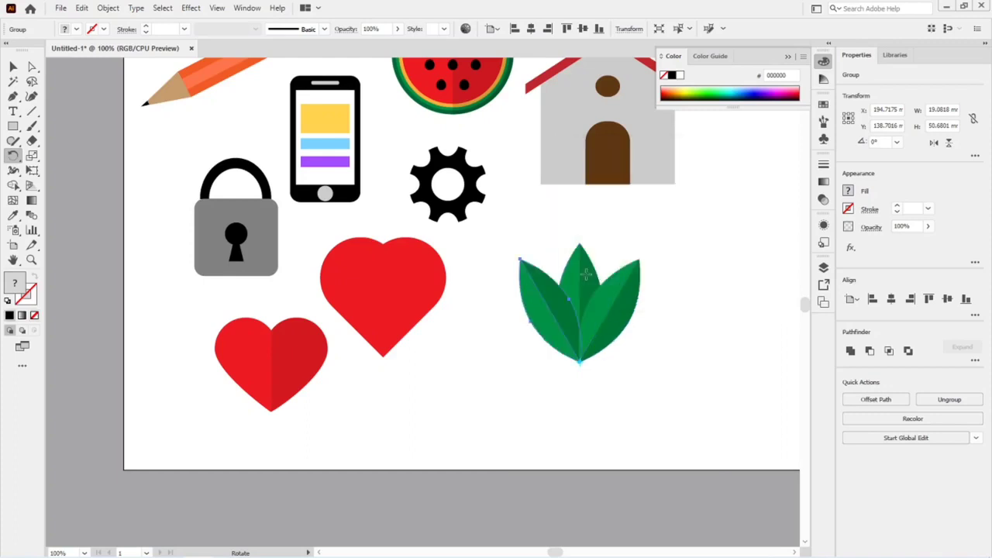
key(v)
click(651, 371)
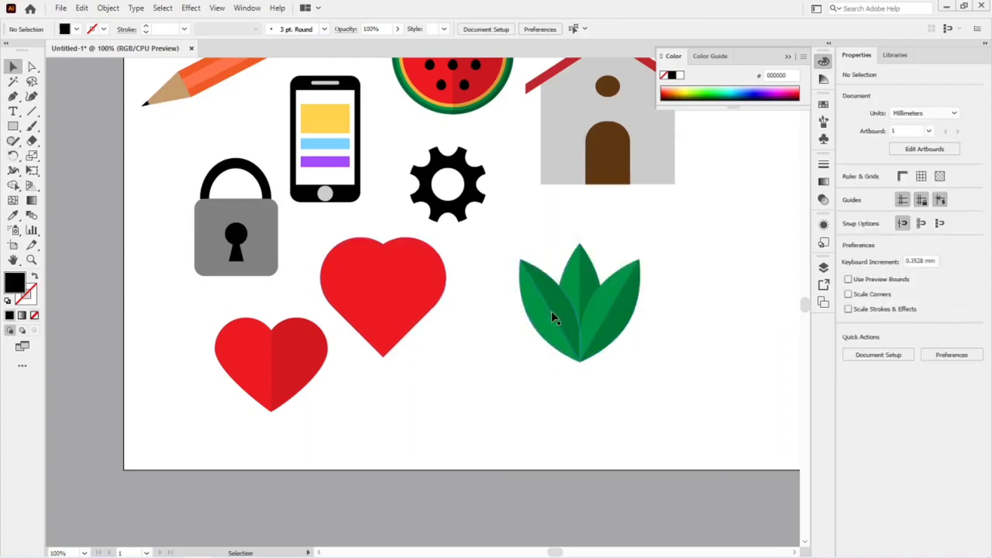
Step: Group the three leaves, scale the plant down and move it just below the house
drag(518, 314, 632, 366)
key(a)
key(v)
click(648, 377)
click(616, 343)
drag(641, 361, 578, 273)
click(656, 338)
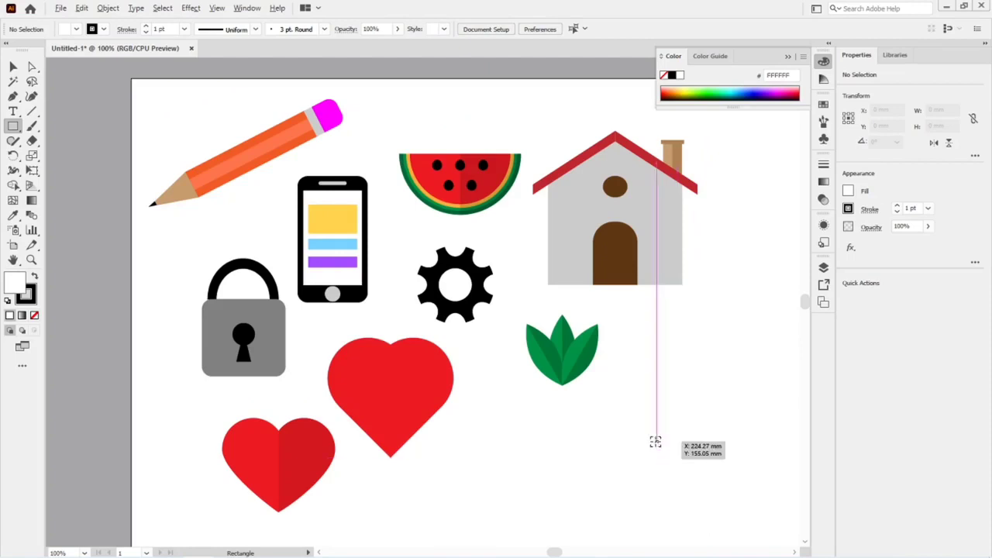
Step: Draw a white square with a black outline, about 32 mm per side, below and to the right of the plant
drag(656, 442, 674, 479)
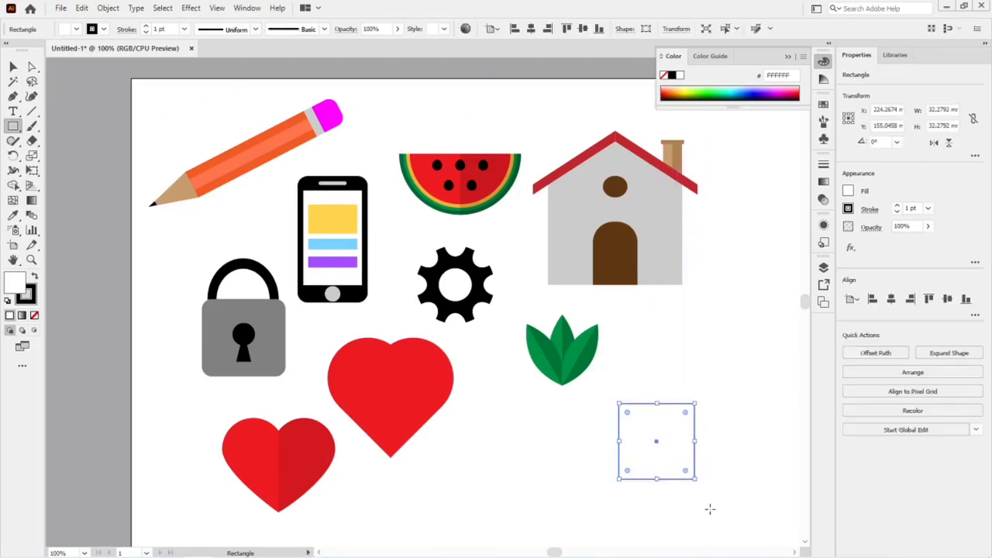
key(v)
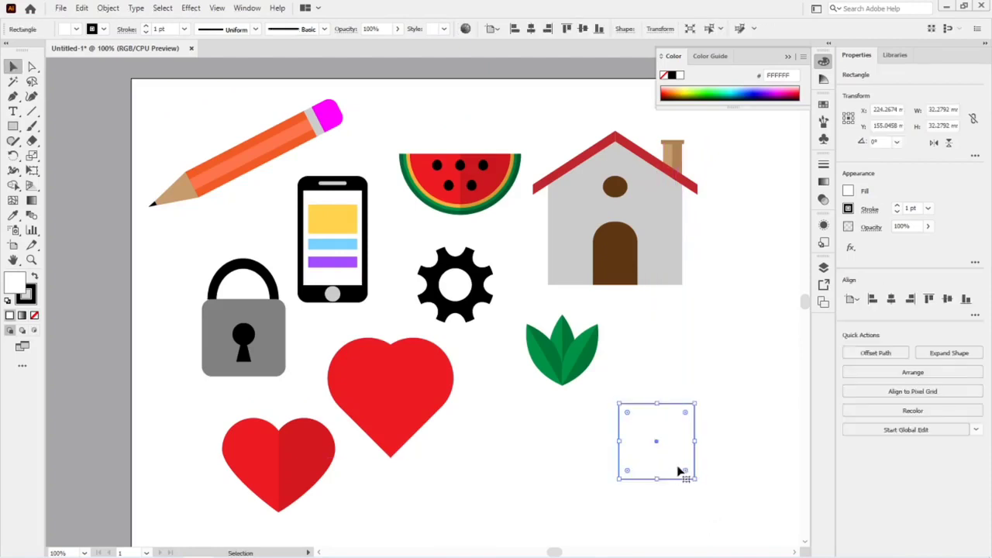
key(a)
key(v)
Step: Add a band about 4.8 mm tall inside the square's upper edge and a rounded rim about 40 mm wide above it
drag(659, 480, 715, 418)
key(a)
click(715, 436)
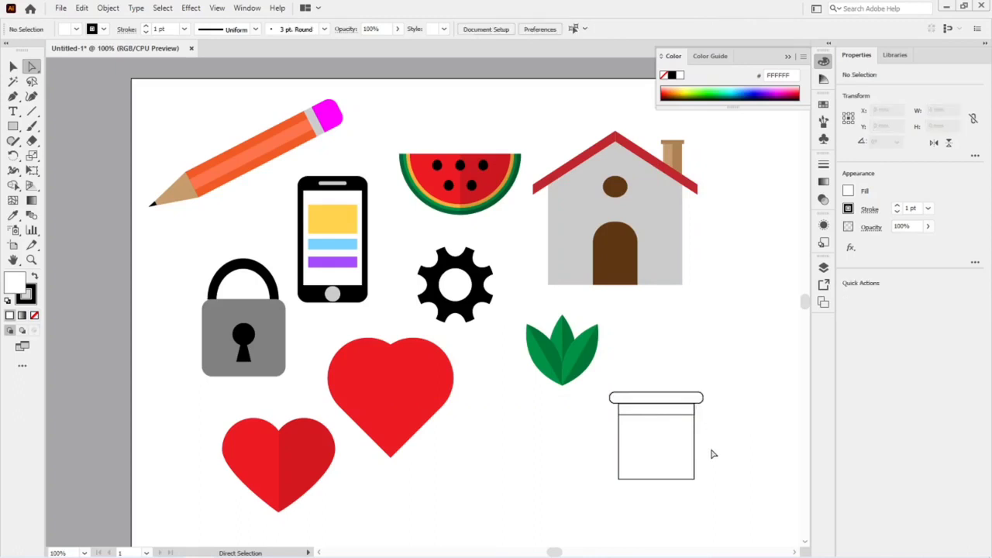
Step: Taper the pot body by moving its two bottom corners inward, the left one about 1.4 mm, and round both corners
click(618, 481)
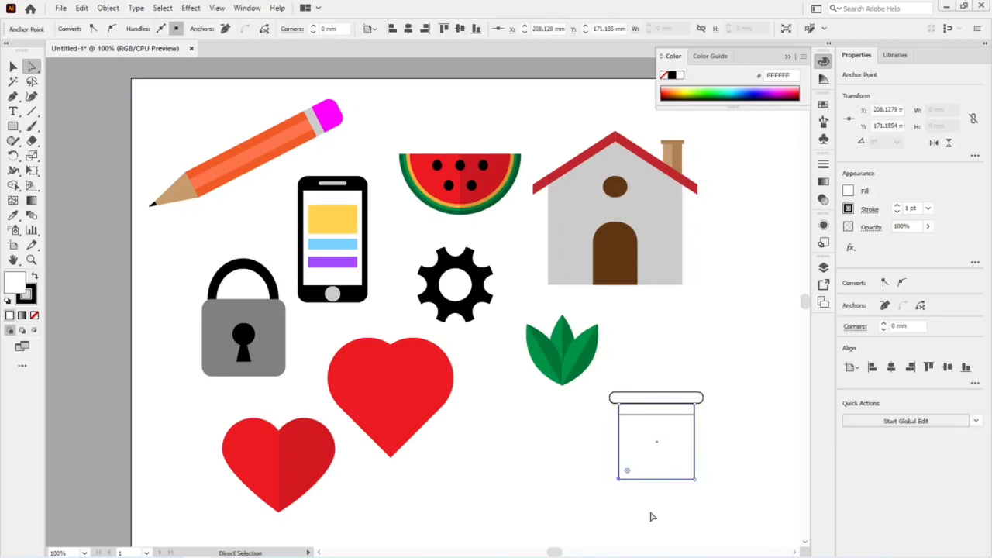
key(Right)
key(Right)
key(Right)
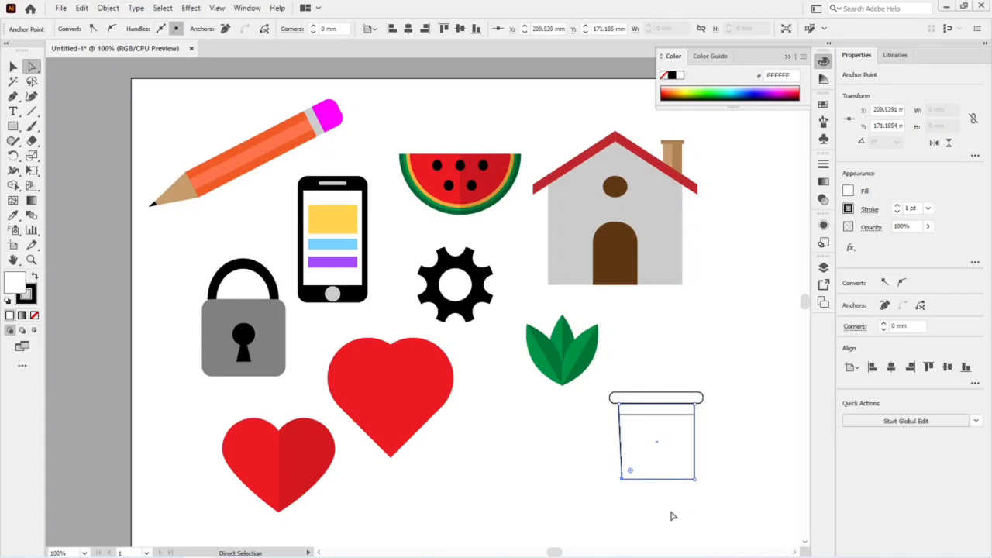
drag(696, 481, 700, 484)
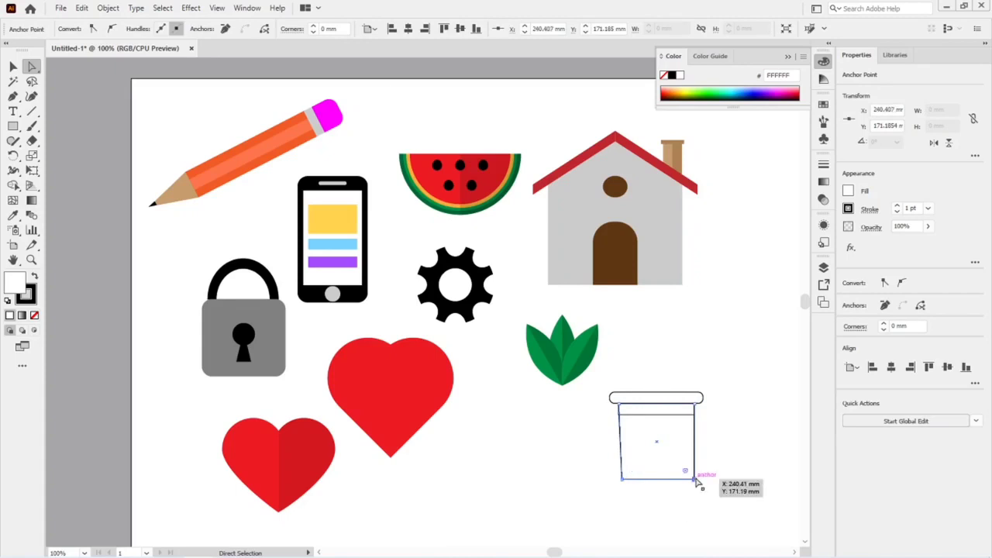
drag(696, 481, 695, 481)
drag(618, 482, 680, 472)
click(720, 476)
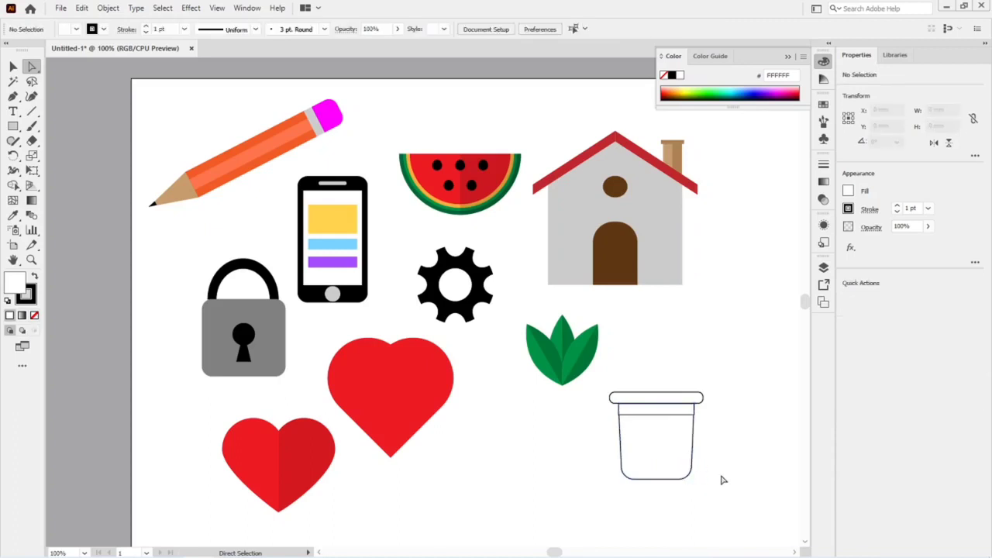
Step: Show the artwork as outlines and move the band's lower-left corner onto the pot body's slanted edge
scroll(664, 478, up, 3)
scroll(585, 399, up, 2)
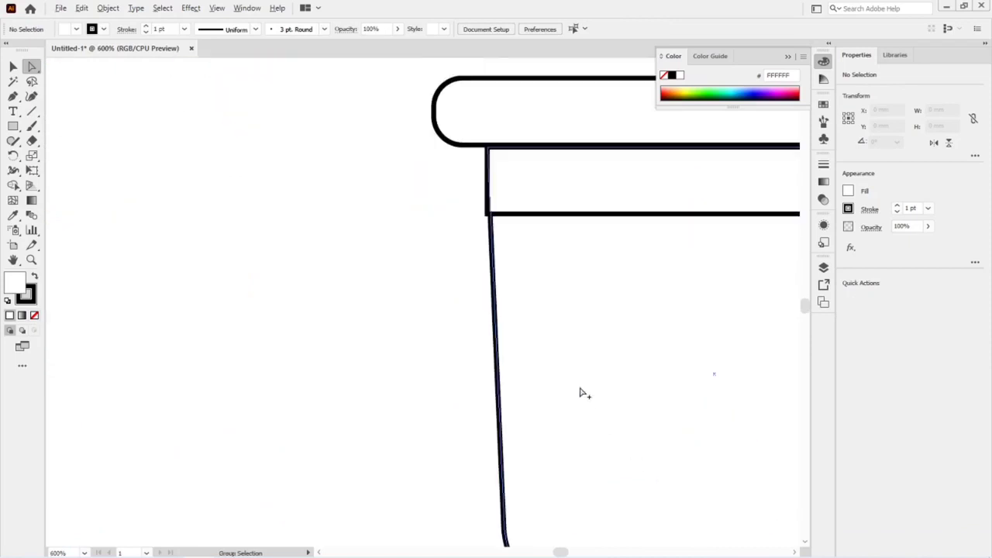
click(529, 215)
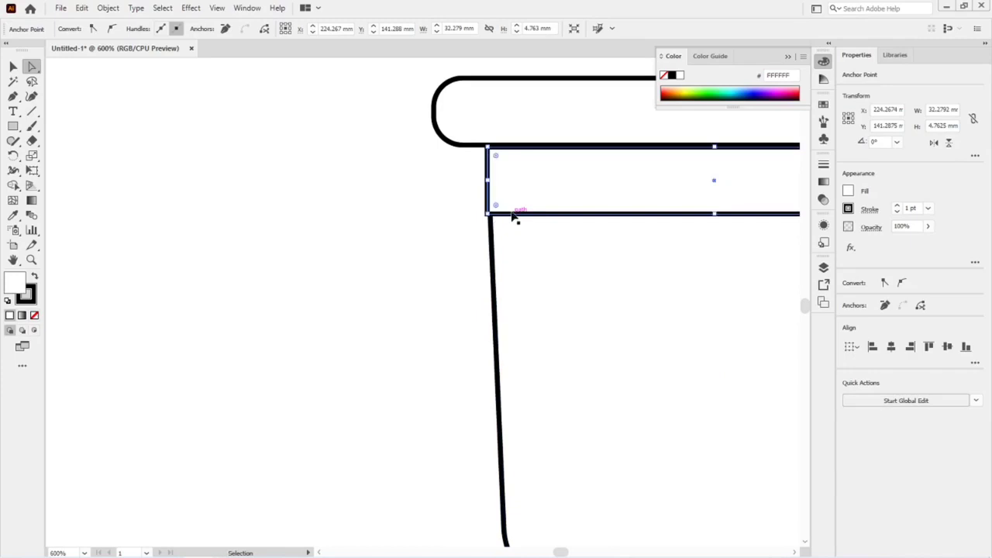
key(ctrl+y)
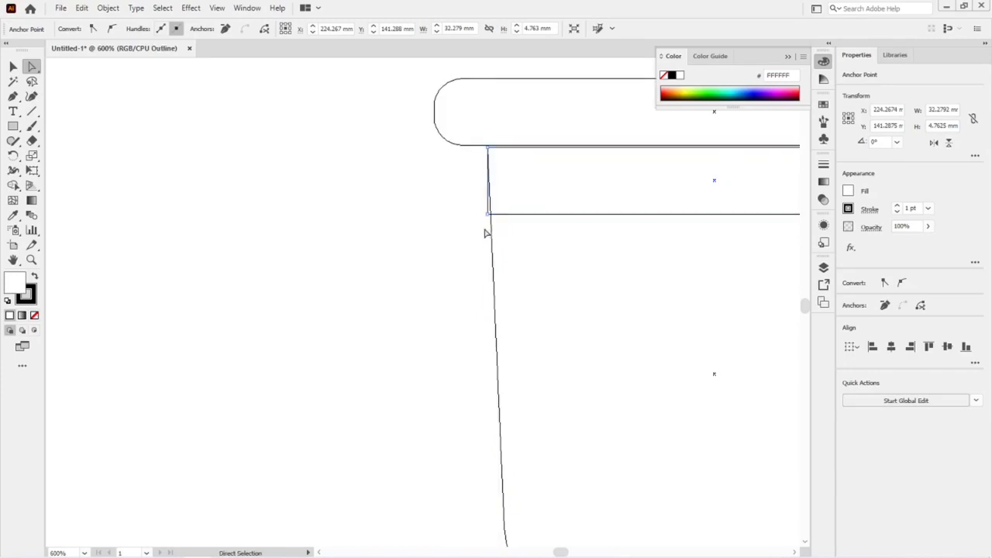
drag(488, 219, 493, 216)
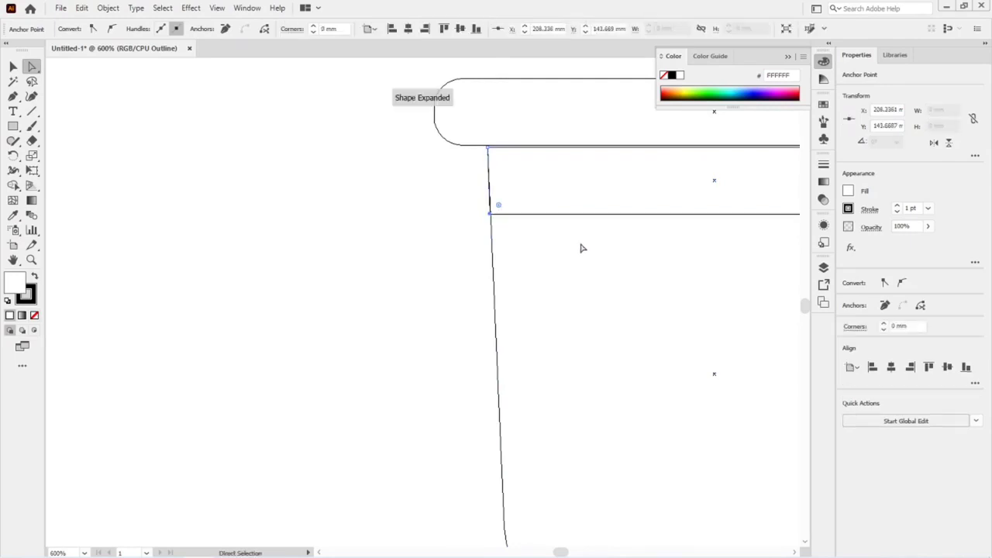
Step: Move the band's lower-right corner onto the pot body's slanted edge and deselect the band
drag(582, 196, 522, 344)
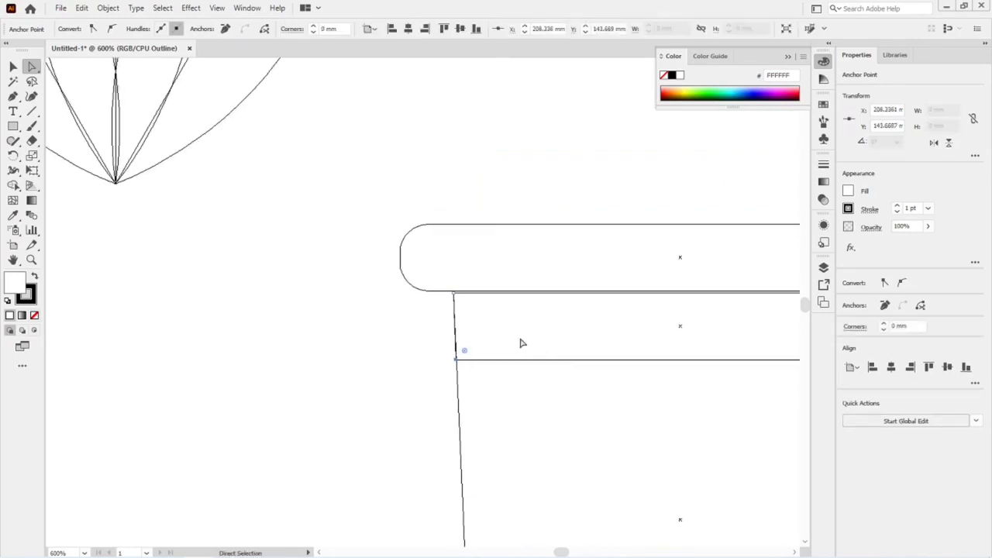
scroll(431, 315, up, 1)
scroll(431, 316, up, 5)
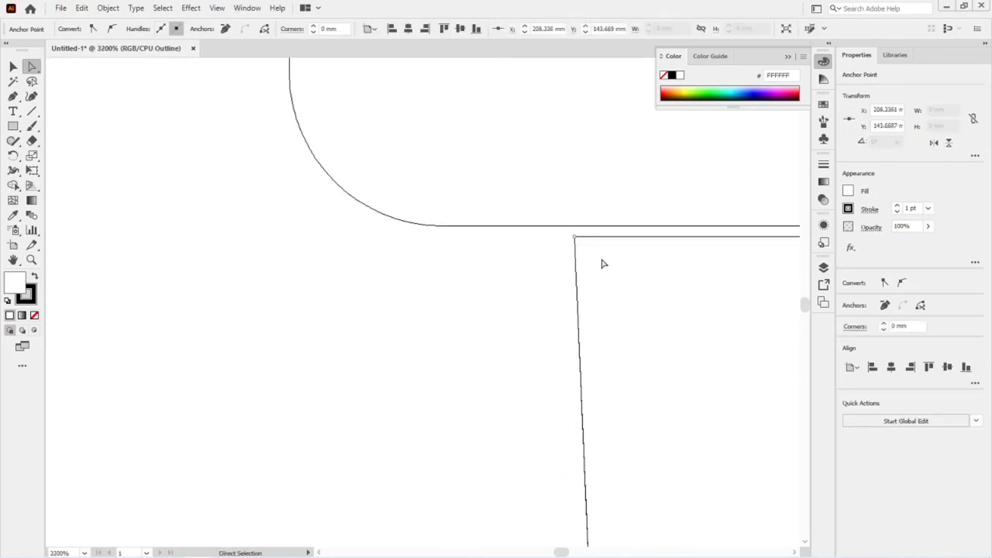
drag(772, 352, 284, 251)
scroll(632, 277, down, 1)
drag(701, 298, 303, 241)
drag(724, 266, 295, 268)
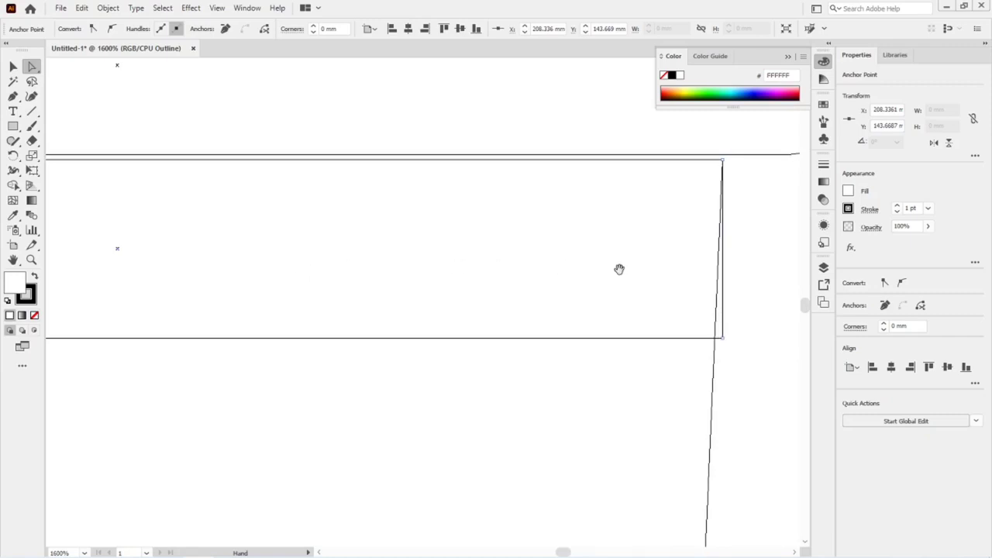
drag(725, 339, 716, 339)
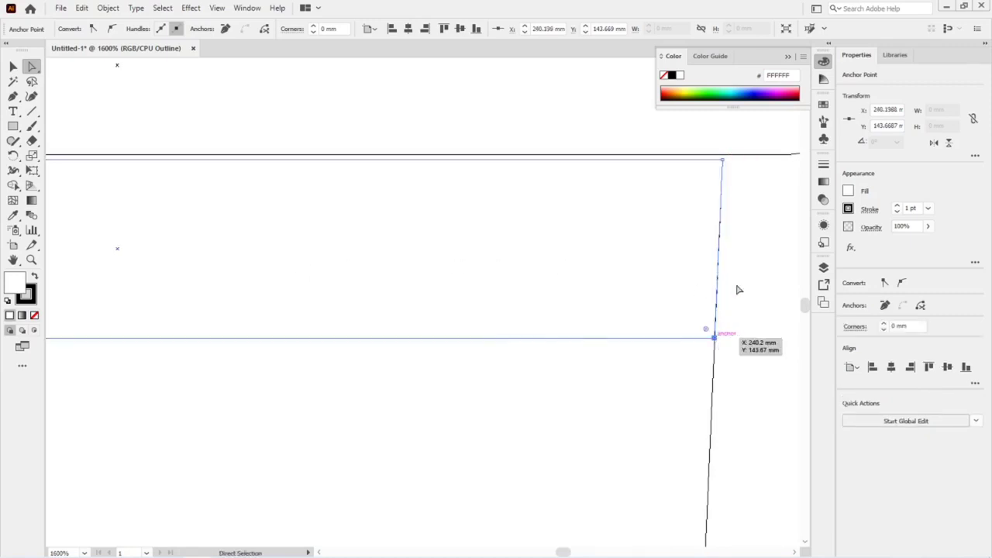
scroll(629, 255, down, 3)
scroll(639, 256, down, 2)
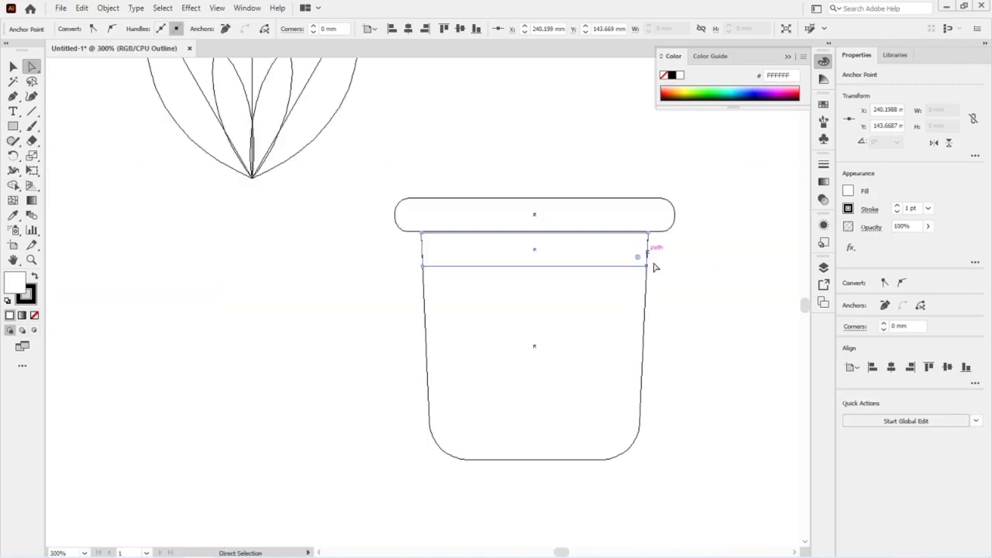
key(ctrl+shift+a)
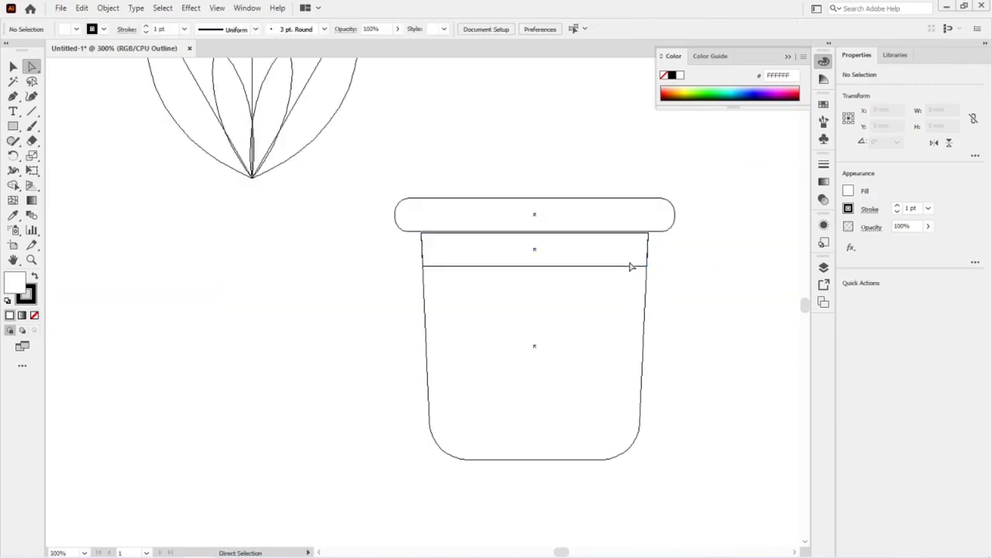
click(621, 271)
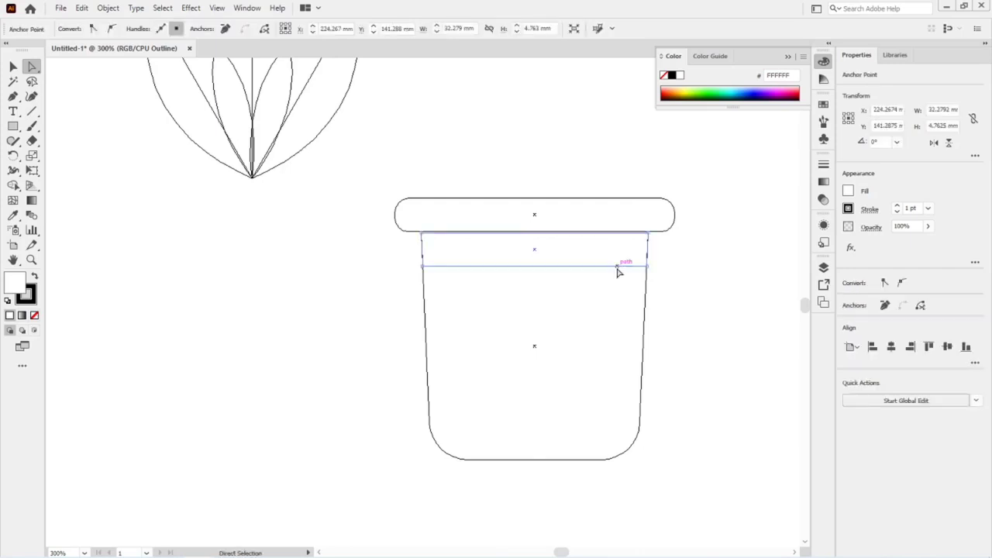
key(Up)
key(Down)
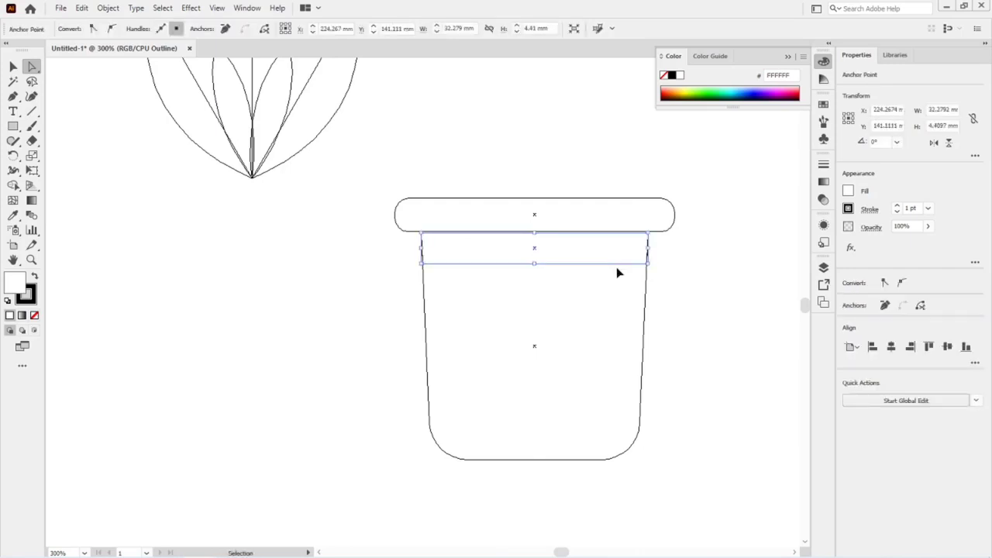
click(758, 290)
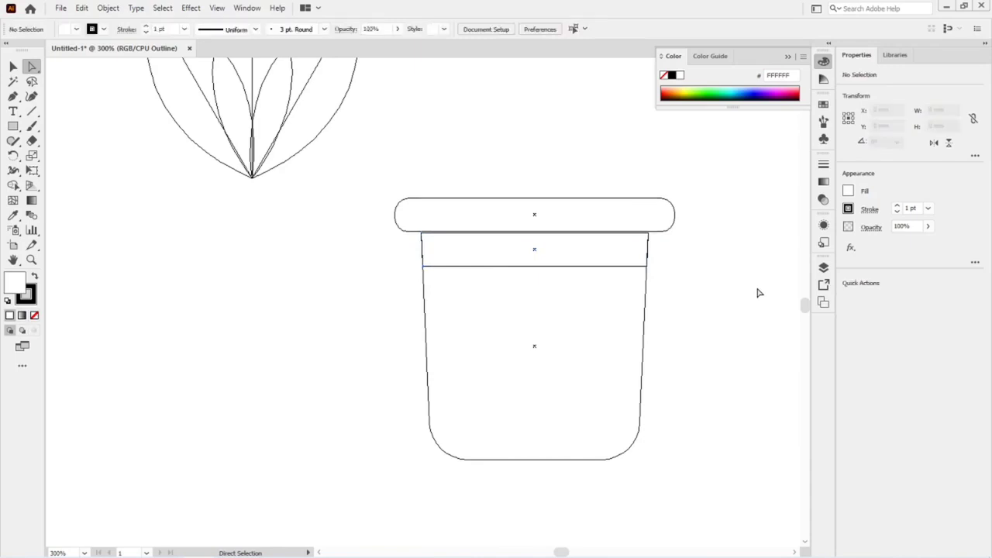
Step: Lower the pot rim and reduce its height to about 4.5 mm to meet the body's top edge, and restore the preview display
scroll(575, 267, up, 3)
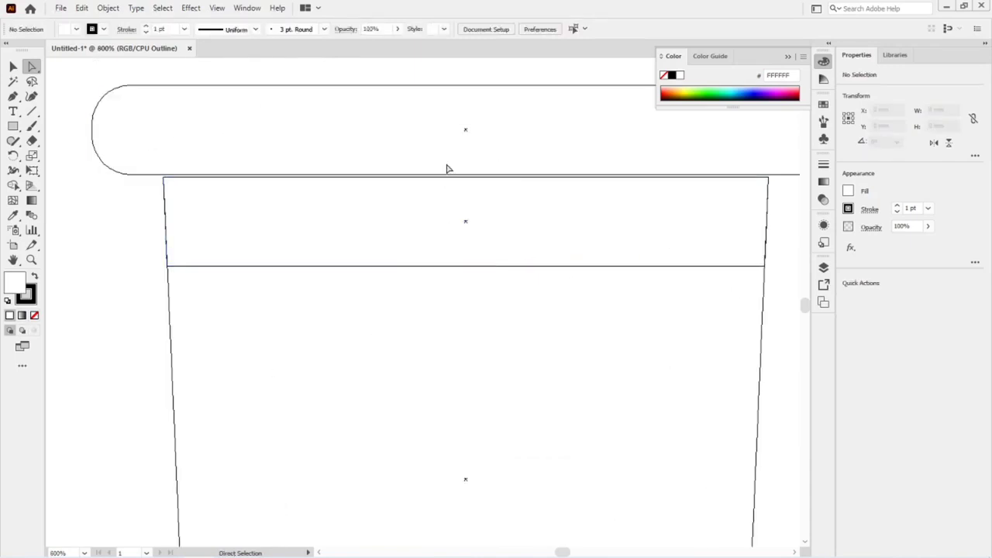
key(v)
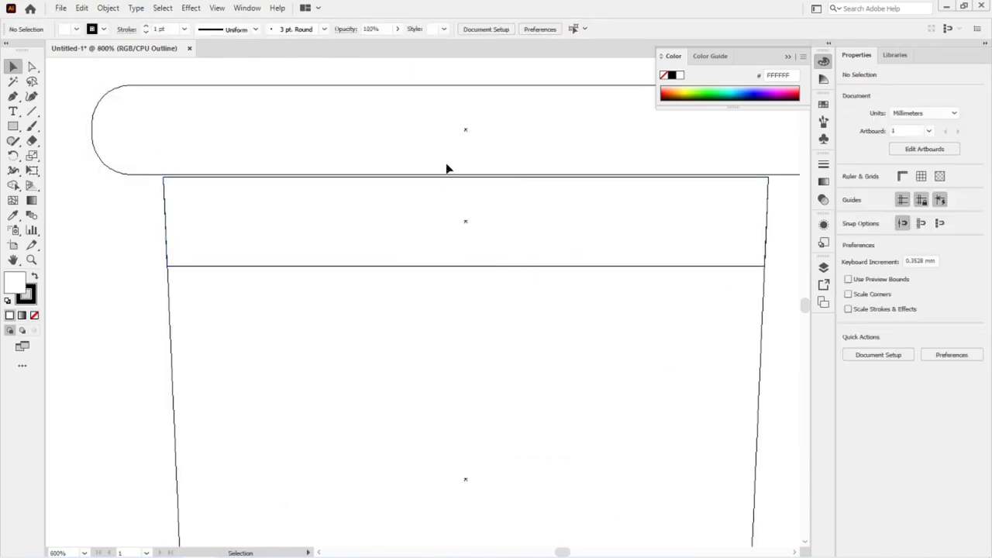
click(480, 88)
key(Down)
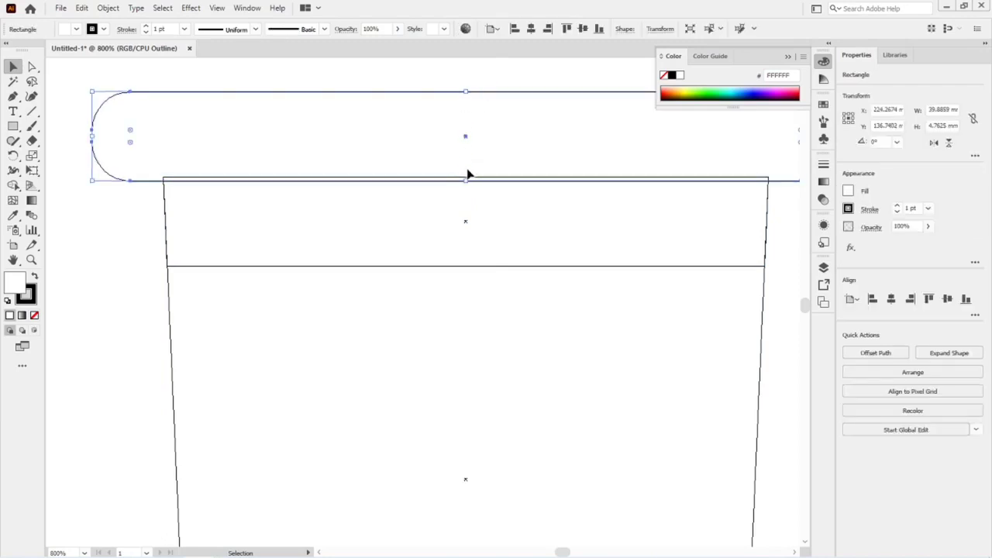
drag(466, 180, 466, 178)
key(ctrl)
key(ctrl+y)
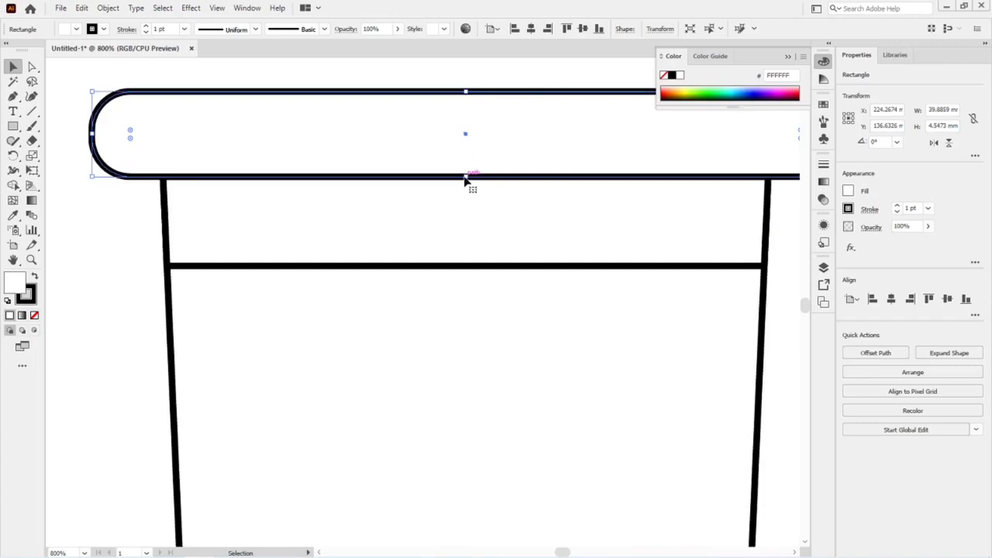
Step: Fill the pot body with brown 8C6239
scroll(496, 240, down, 2)
scroll(483, 247, down, 1)
click(625, 339)
click(571, 428)
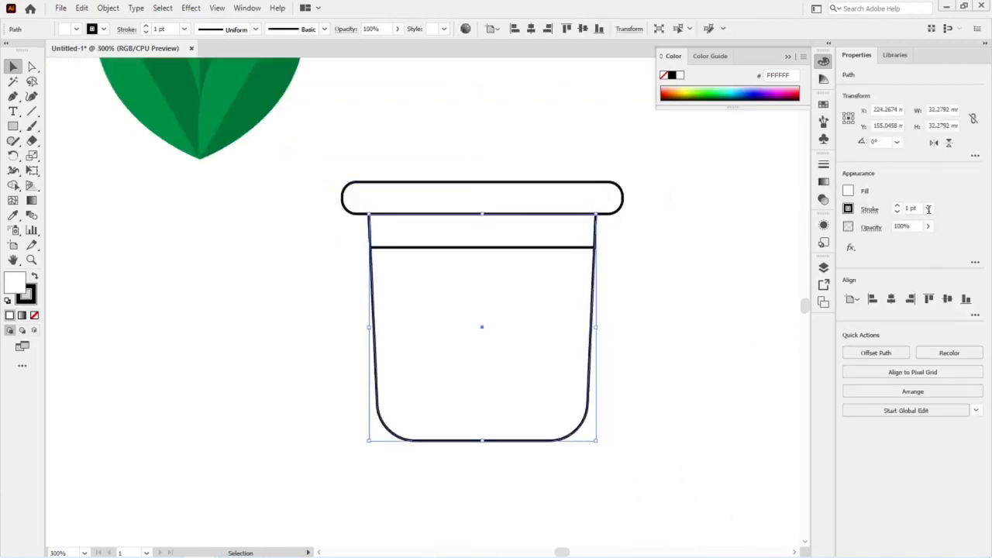
click(849, 193)
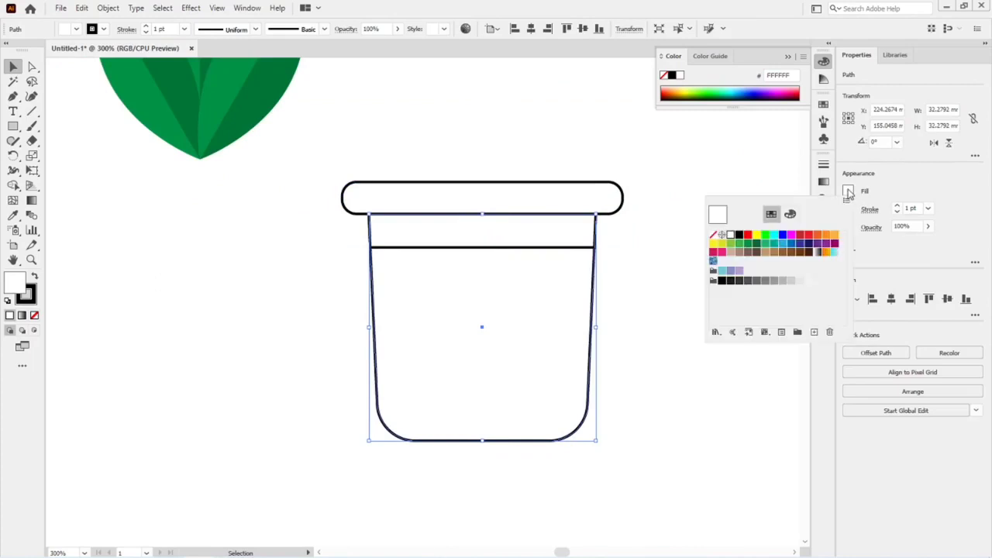
click(785, 257)
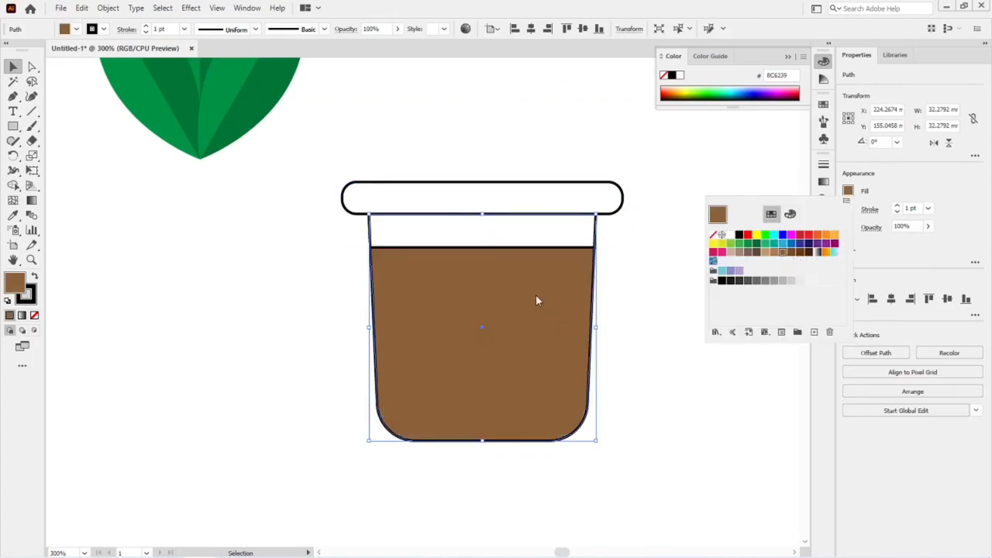
Step: Fill the band below the pot's rim with a darker brown swatch
click(540, 235)
click(546, 242)
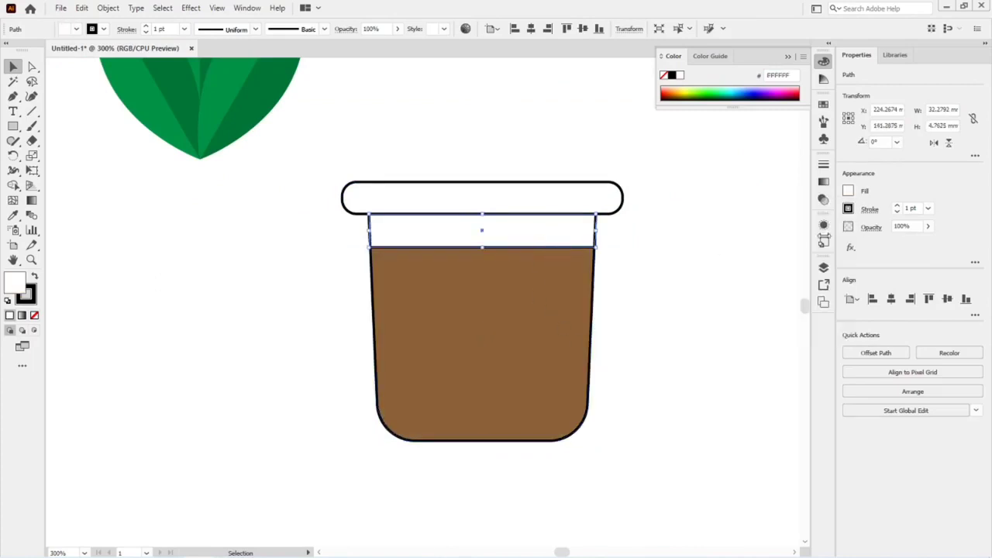
click(849, 193)
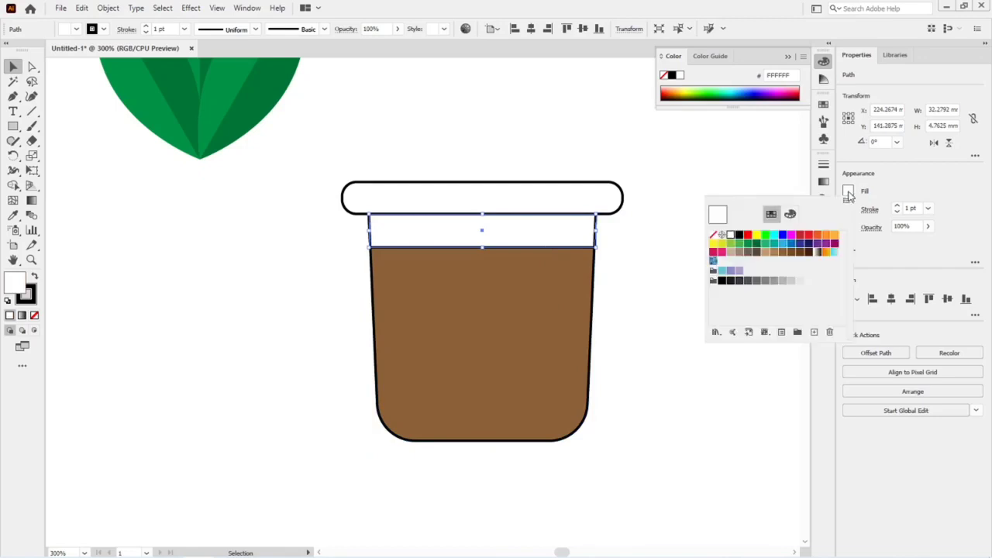
click(793, 252)
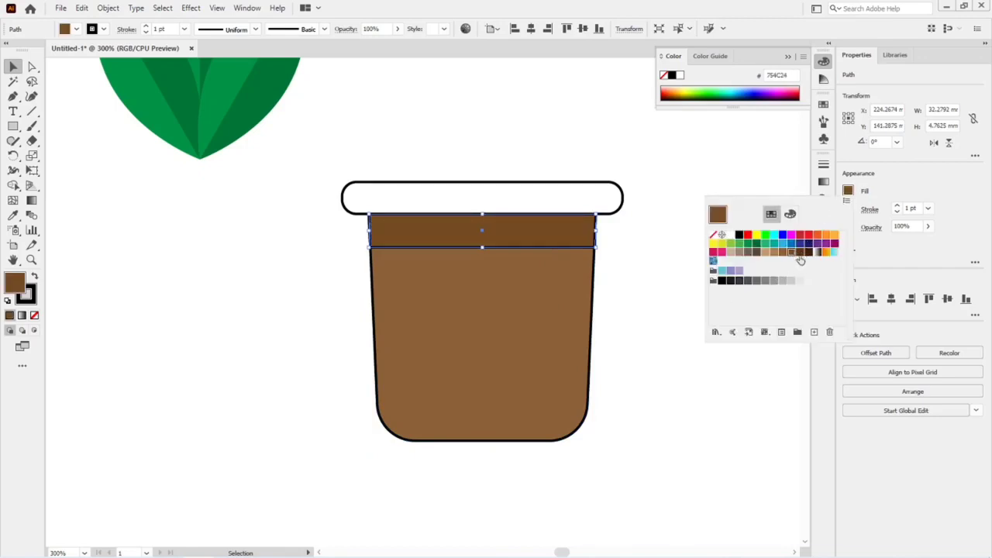
Step: Give the pot rim the body's brown fill with the Eyedropper and deselect it
click(618, 210)
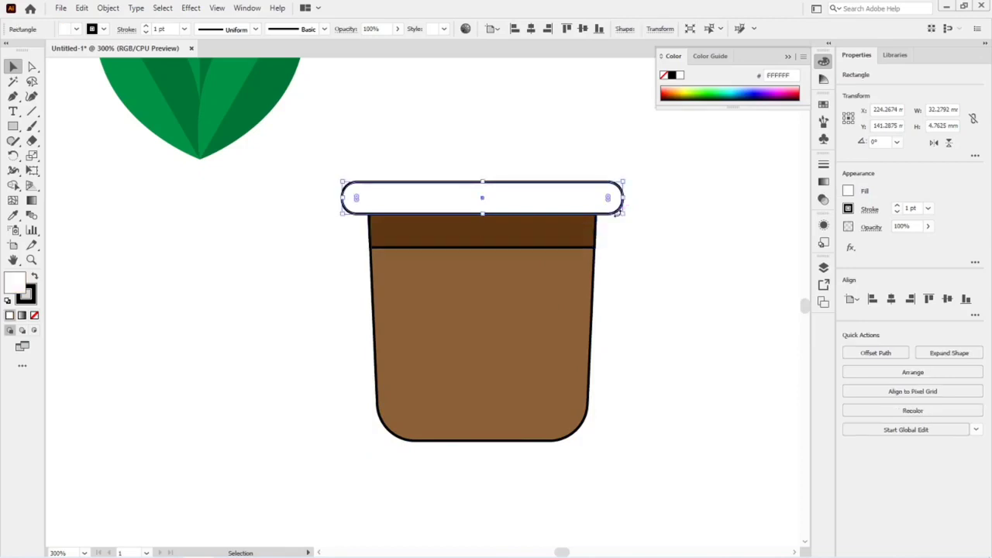
key(i)
click(492, 329)
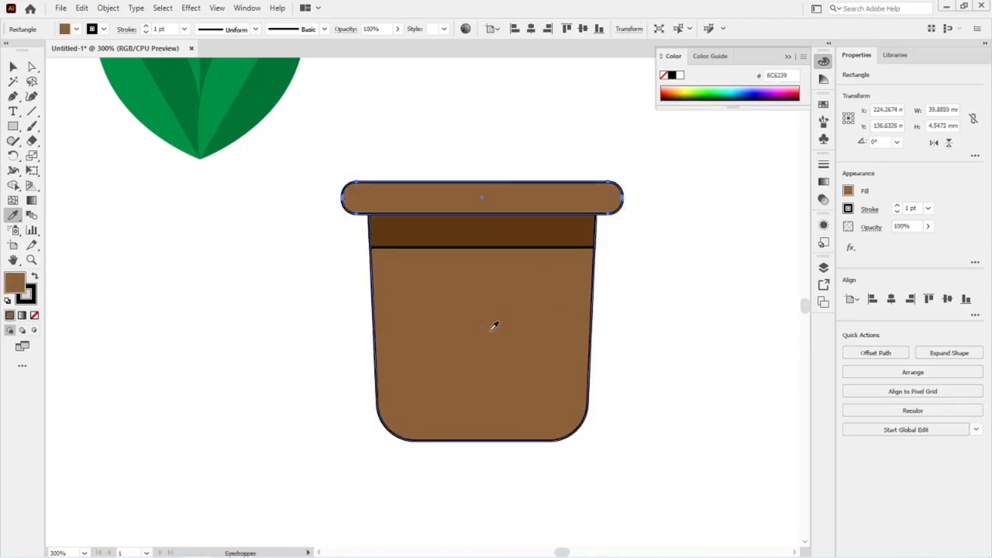
key(v)
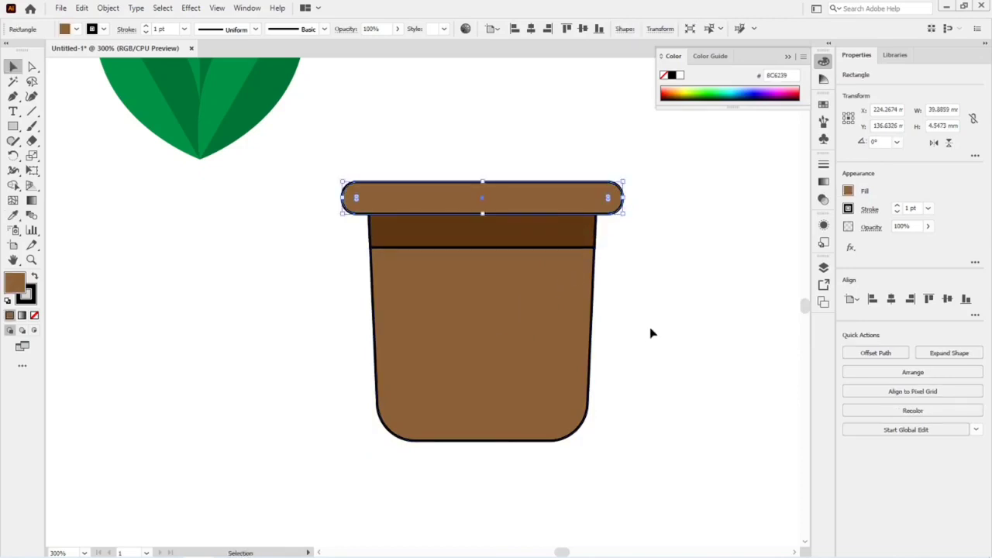
click(652, 334)
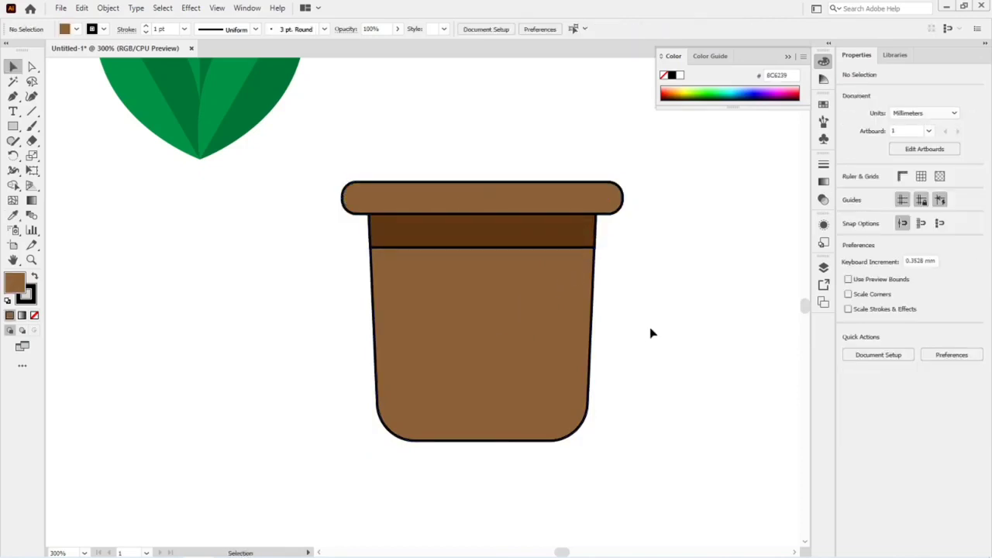
Step: Reduce the corner rounding of the pot rim to a radius of about 0.5 mm
click(576, 203)
key(a)
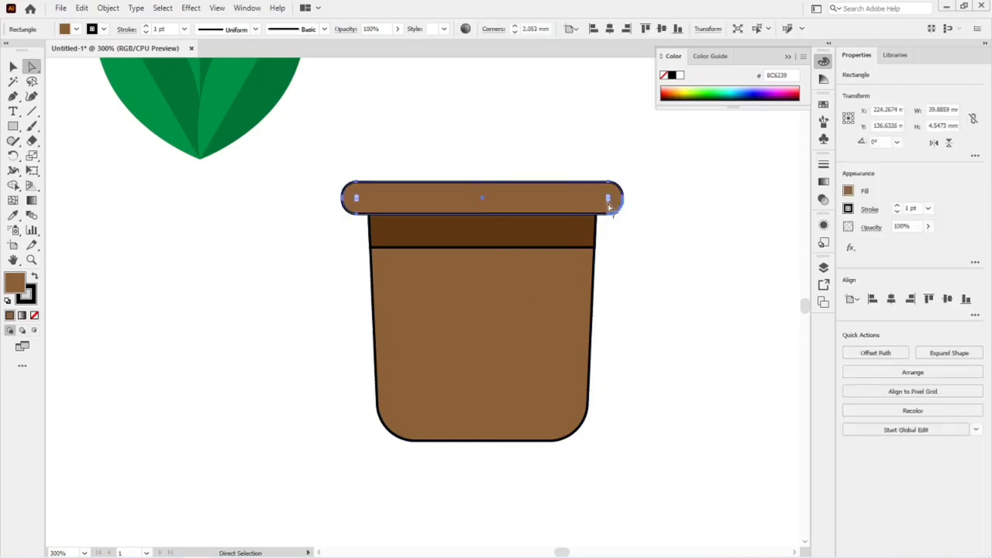
drag(609, 204, 618, 215)
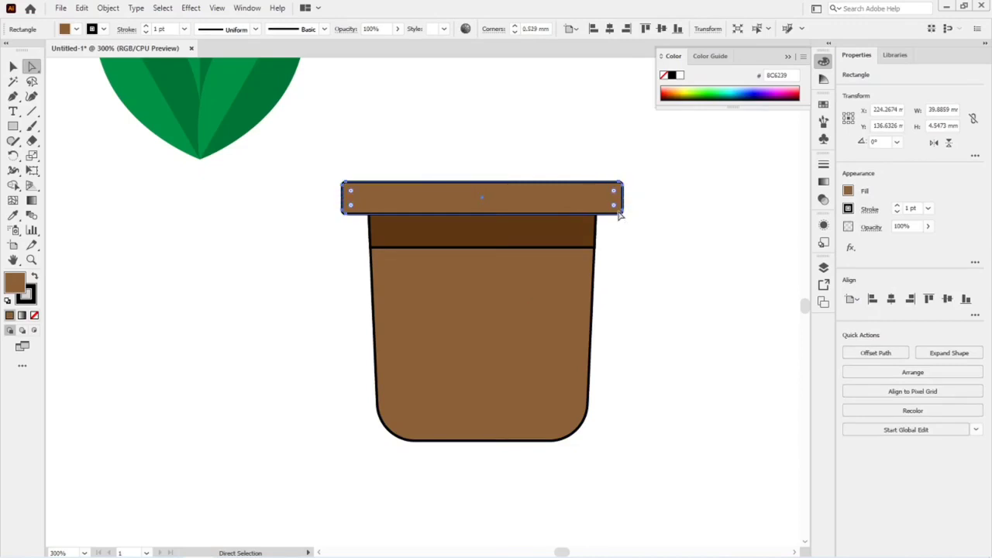
click(639, 239)
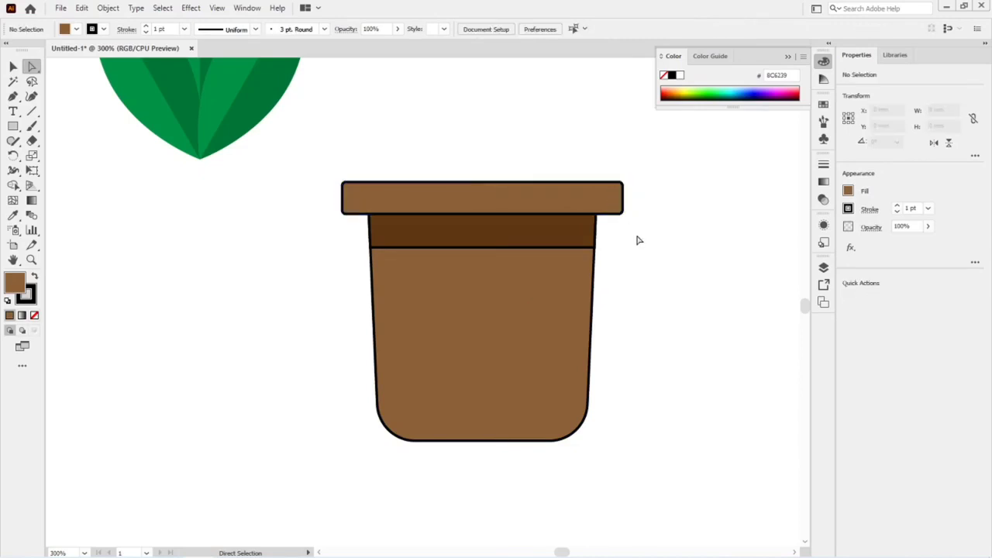
Step: Remove the black stroke from the pot's rim, dark band and body
drag(324, 147, 500, 388)
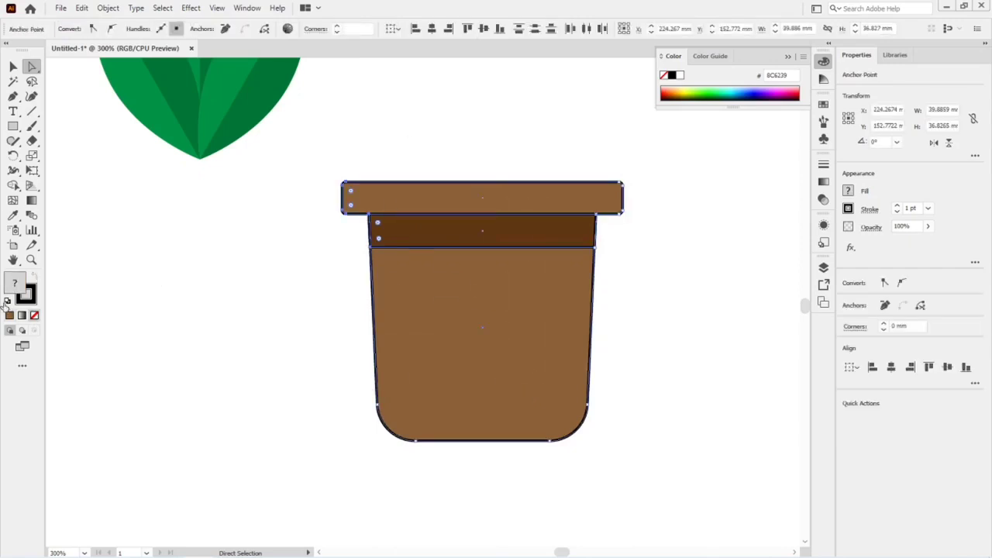
click(29, 301)
click(34, 316)
click(248, 338)
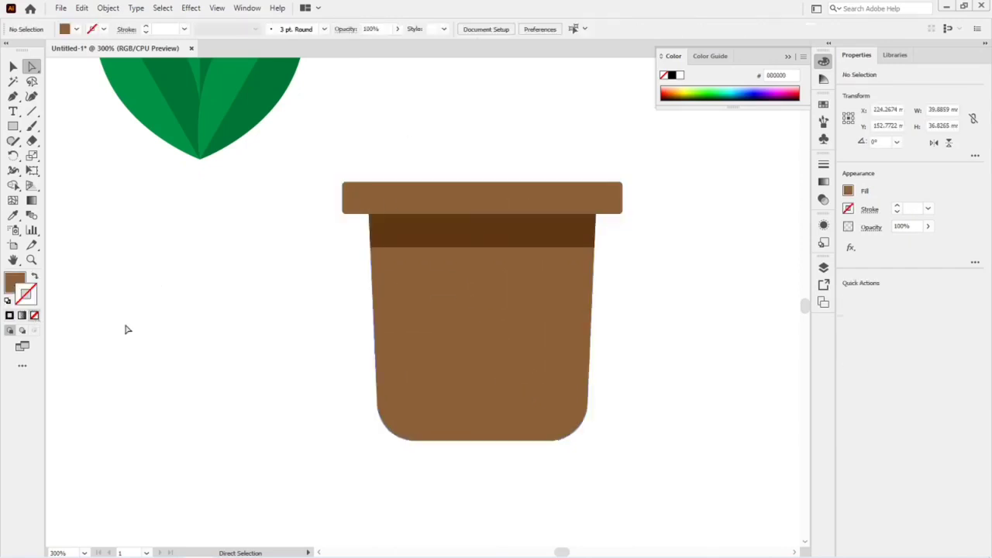
scroll(248, 339, down, 2)
drag(129, 199, 223, 266)
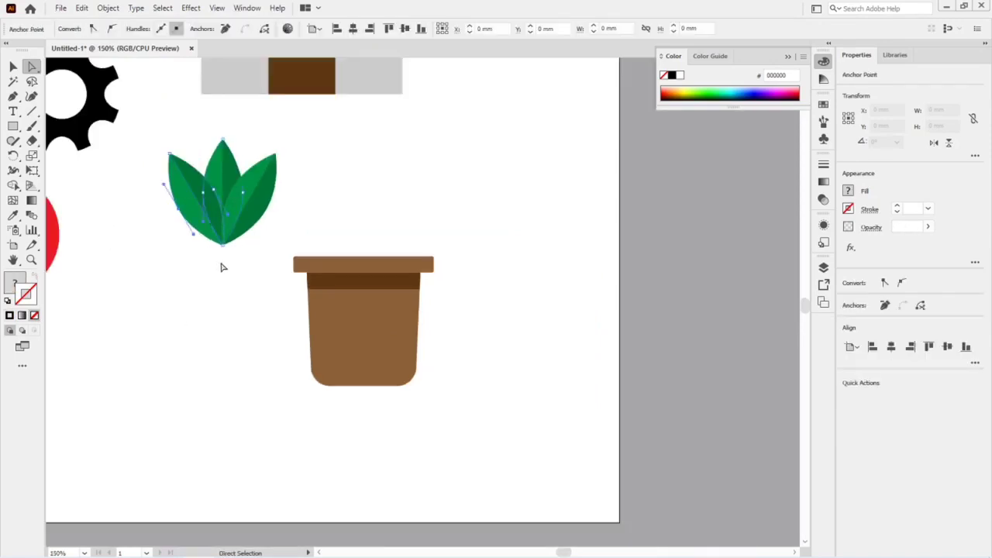
click(232, 324)
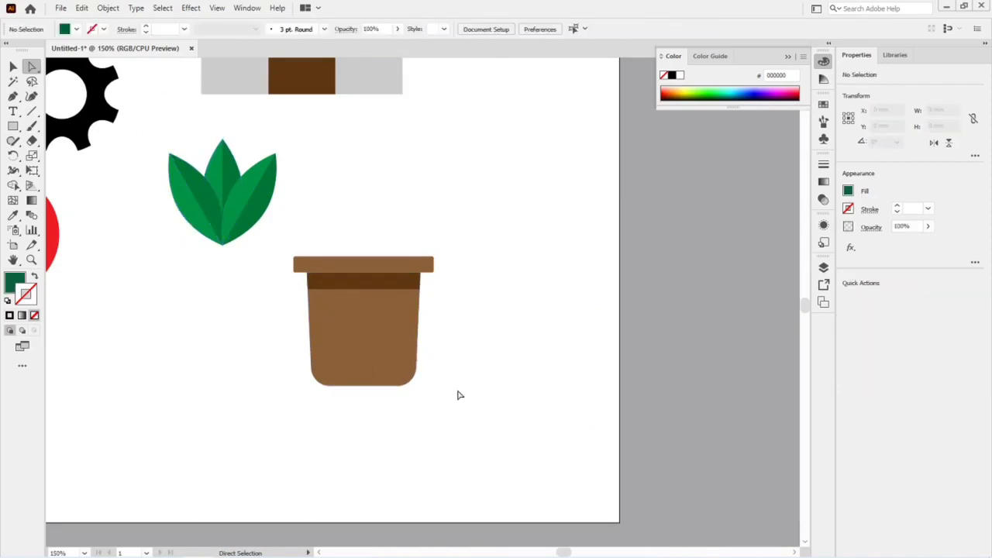
Step: Shorten the pot body by raising its bottom edge, making the whole pot about 29.5 mm tall
key(v)
click(351, 364)
drag(365, 384, 365, 360)
click(375, 395)
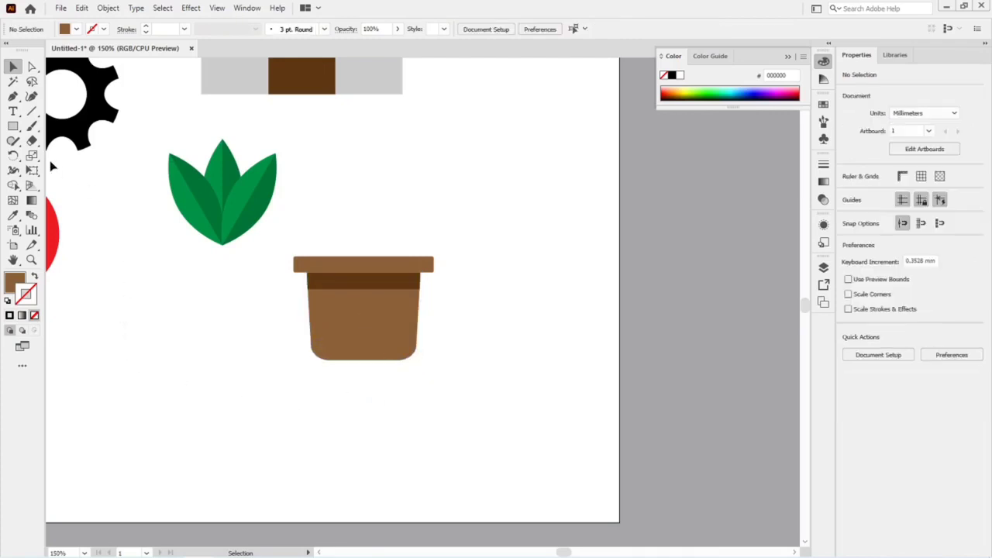
Step: Draw a black, strokeless rectangle about 30 by 45 mm from the pot's vertical centre line, covering its right half
click(13, 125)
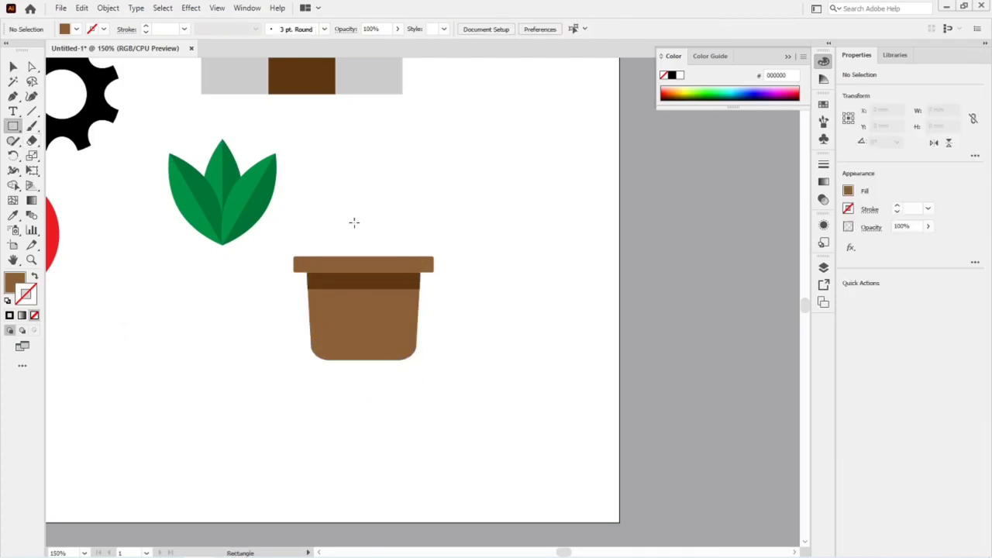
mouse_move(363, 224)
mouse_down()
mouse_move(459, 328)
mouse_move(471, 382)
mouse_up()
click(671, 75)
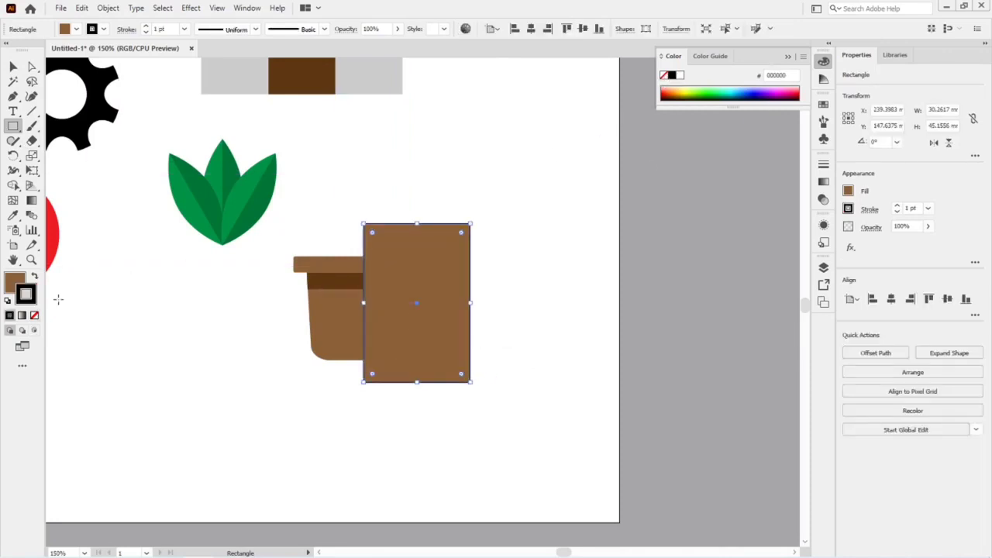
click(34, 277)
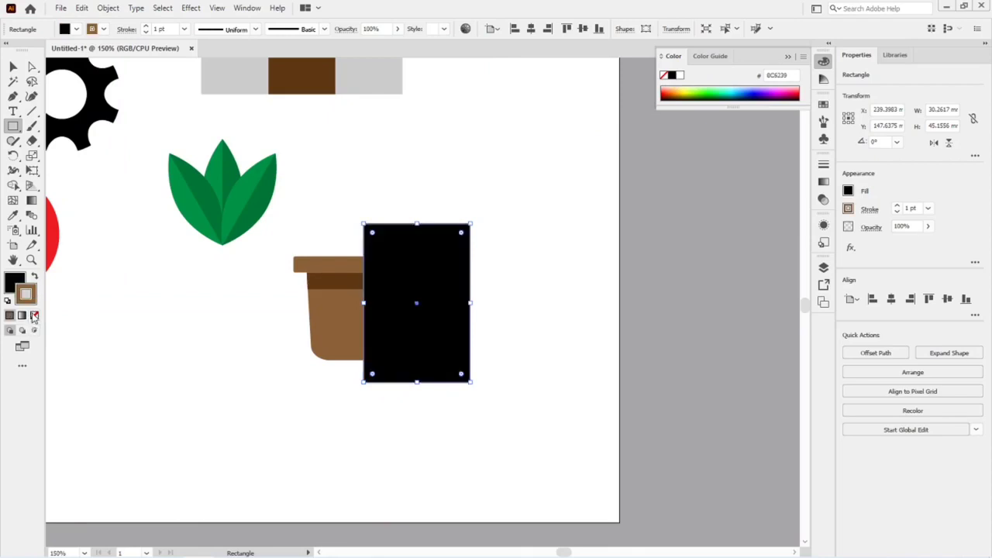
click(34, 315)
key(v)
click(271, 395)
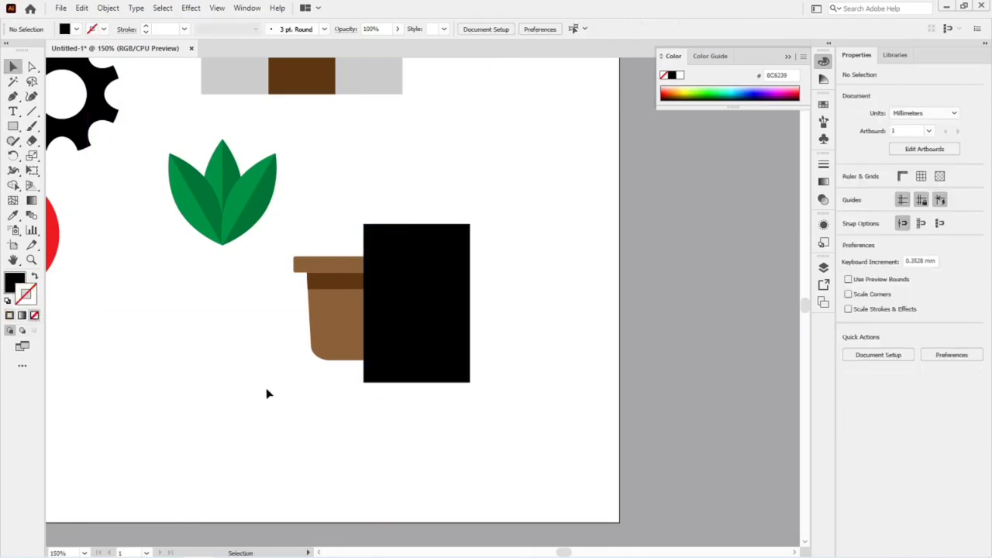
Step: Trim the black rectangle to the pot's outline with the Shape Builder by removing the area outside the pot
drag(310, 221, 434, 335)
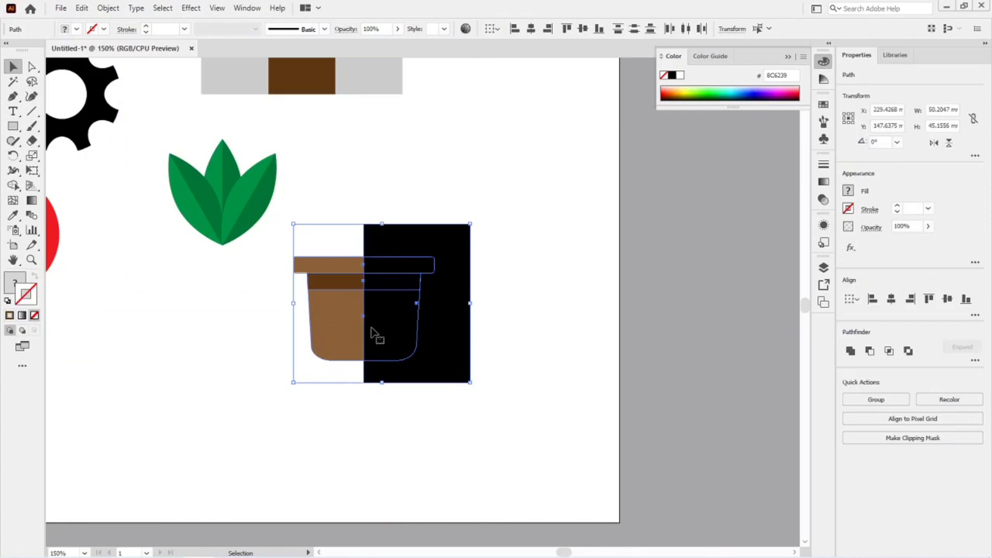
click(13, 185)
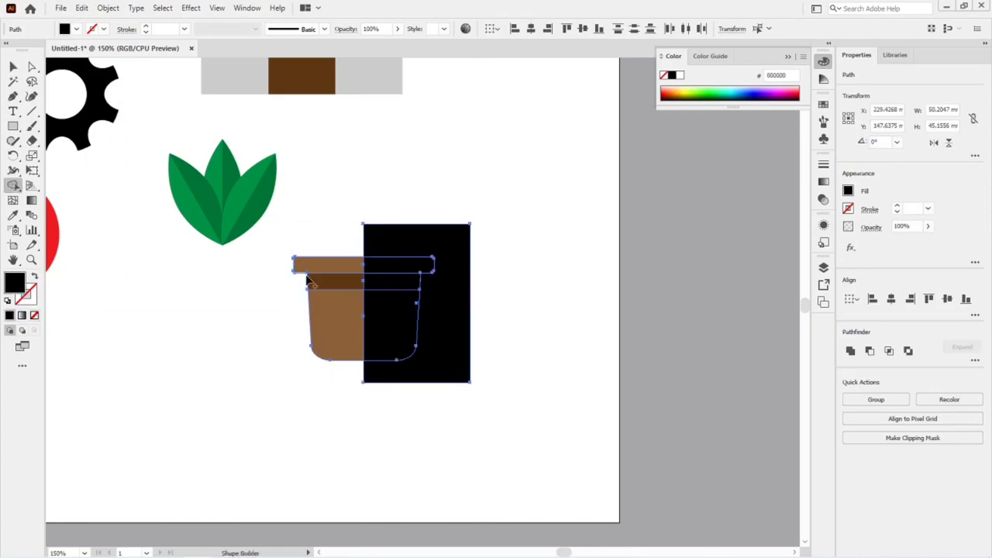
alt+click(460, 258)
key(v)
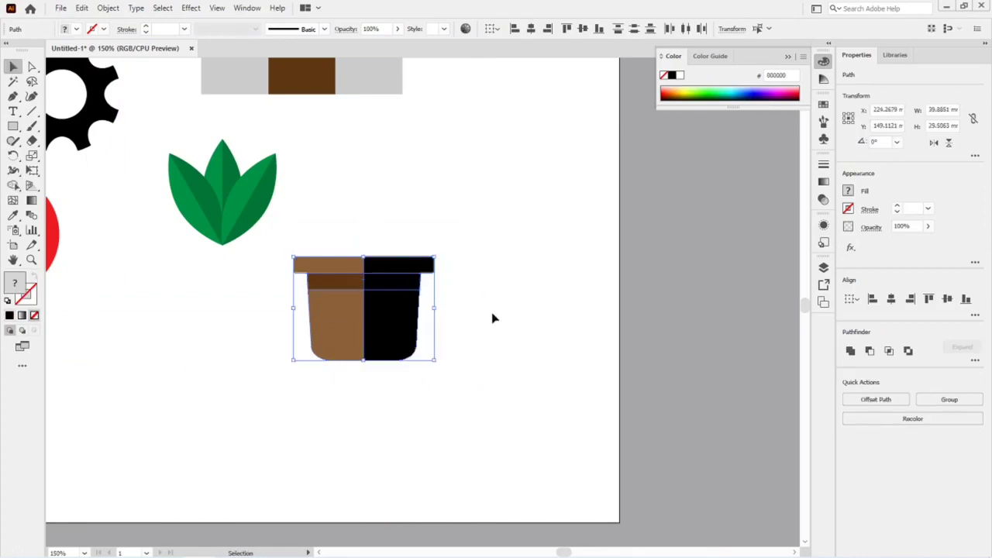
click(488, 318)
Step: Set the opacity of the black half-pot shape to 20% as a shadow and deselect it
click(395, 317)
click(370, 28)
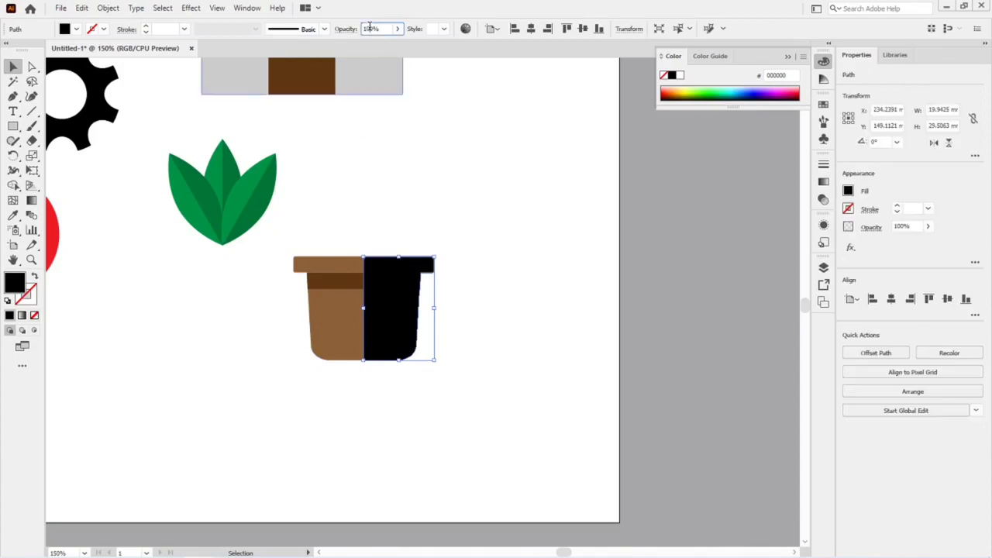
text(20)
key(Tab)
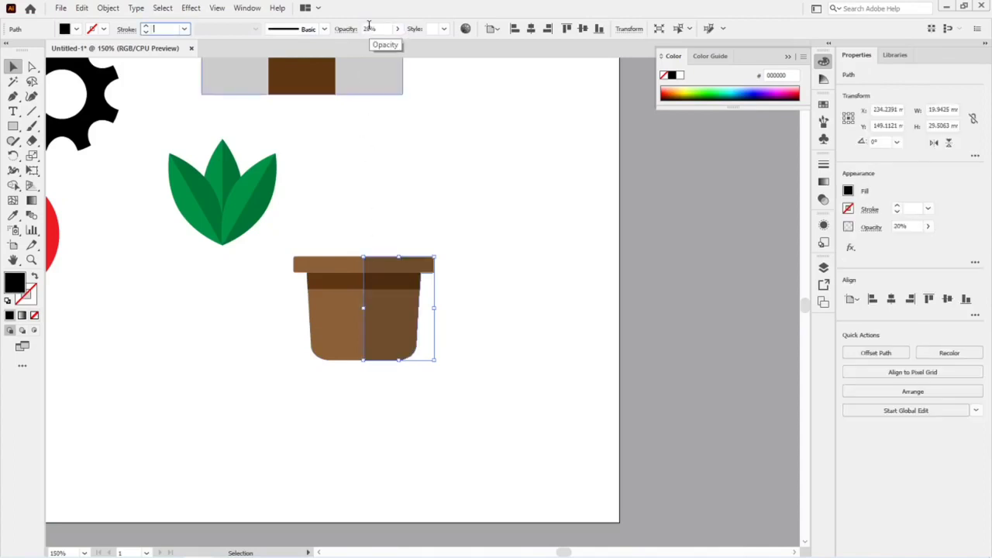
click(500, 216)
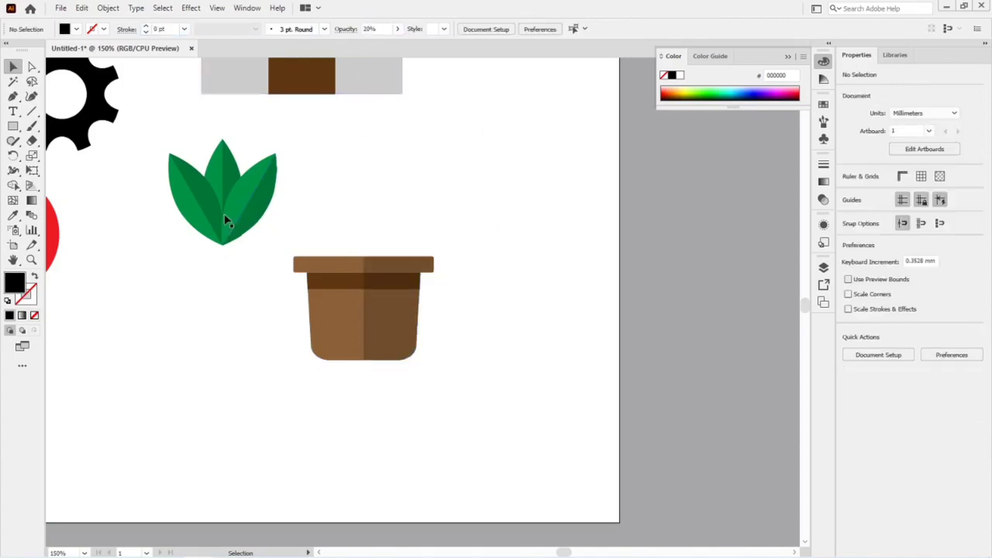
Step: Centre the leaf group in the pot behind its rim and enlarge it proportionally to slightly narrower than the rim
double_click(204, 211)
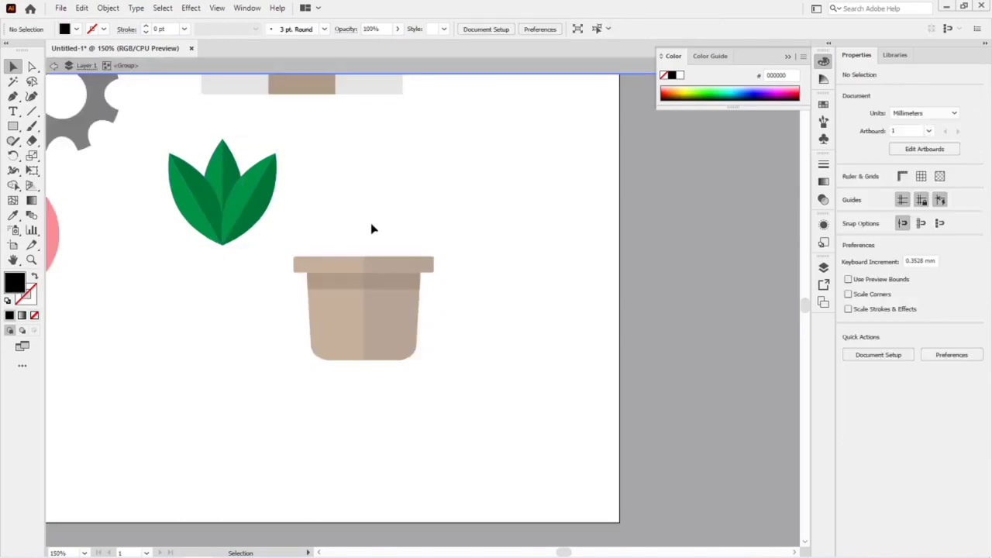
double_click(475, 201)
drag(229, 203, 369, 226)
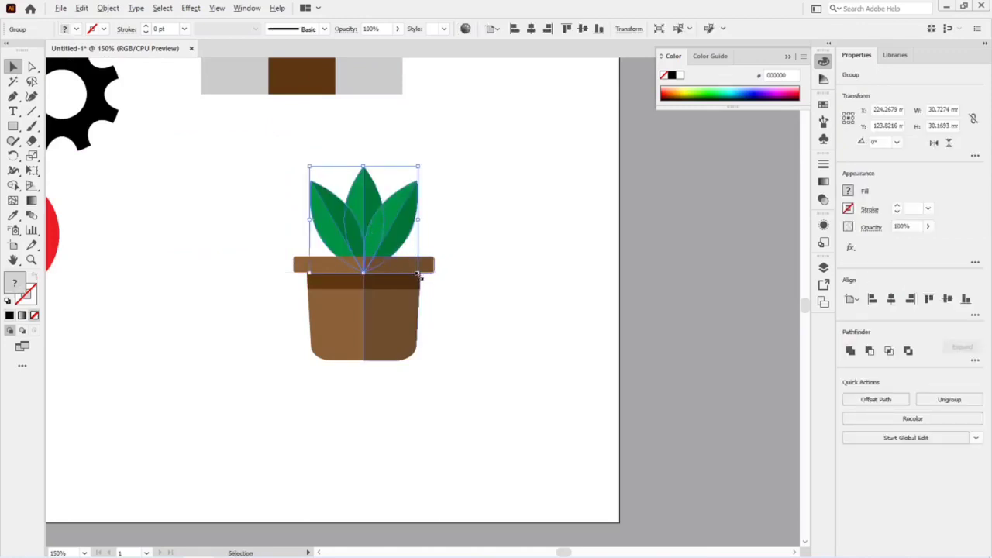
drag(421, 273, 426, 280)
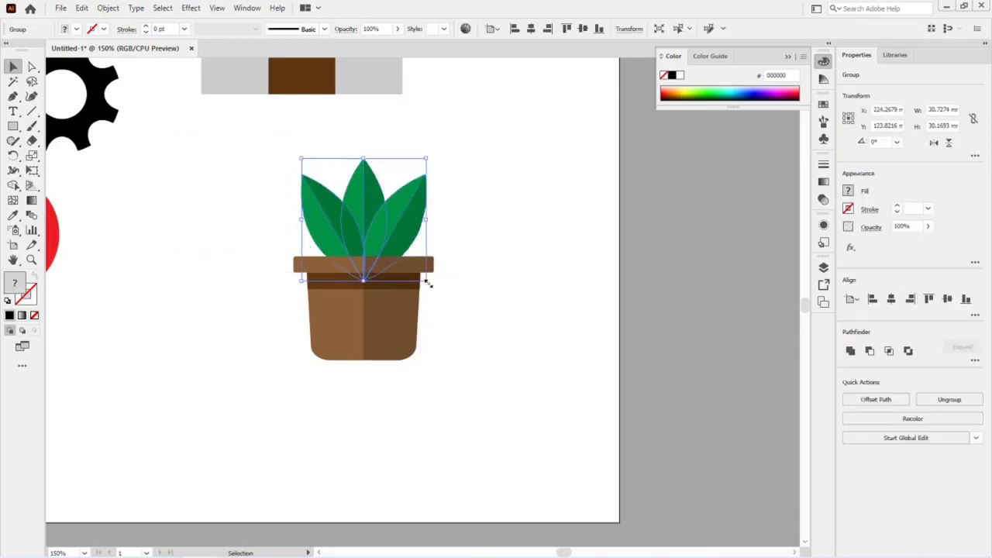
click(483, 299)
key(ctrl+minus)
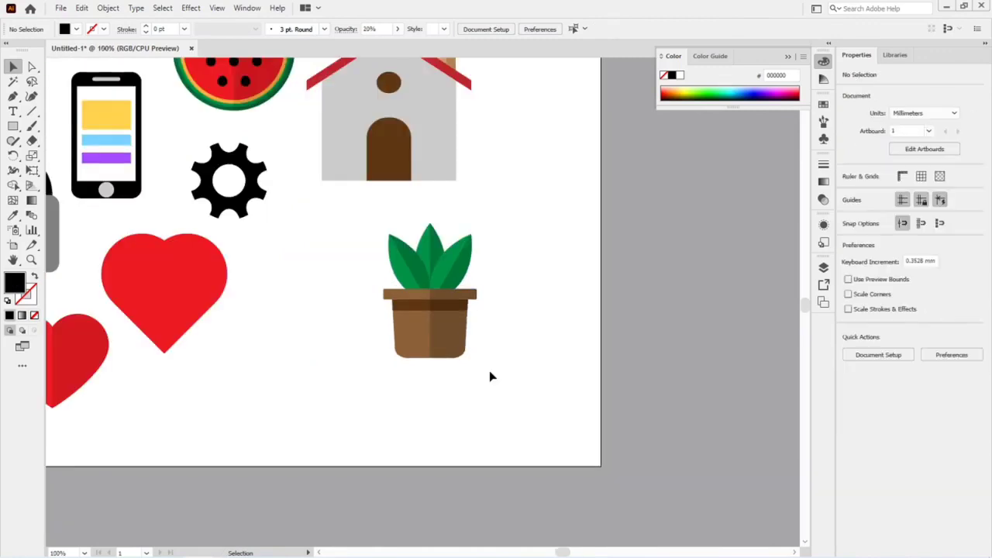
key(a)
key(ctrl+0)
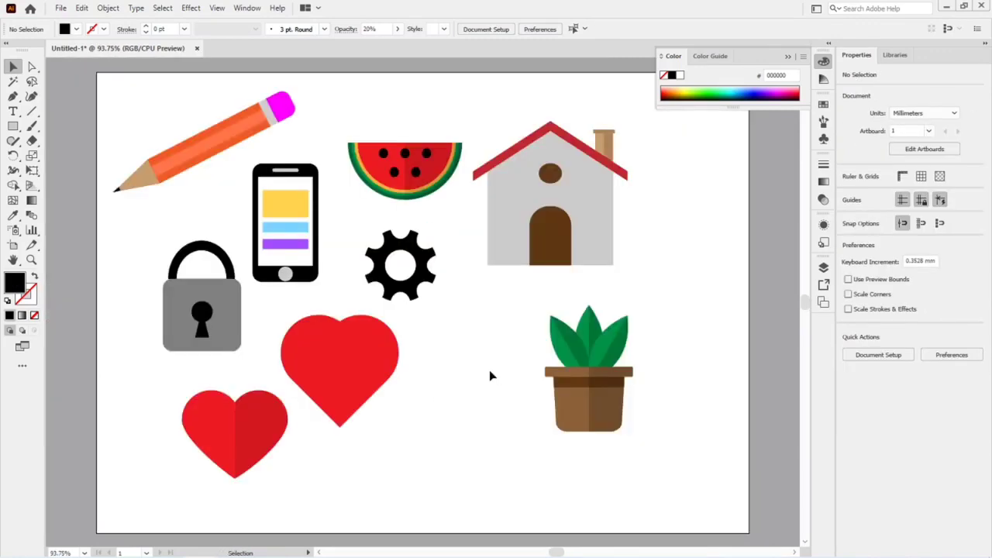